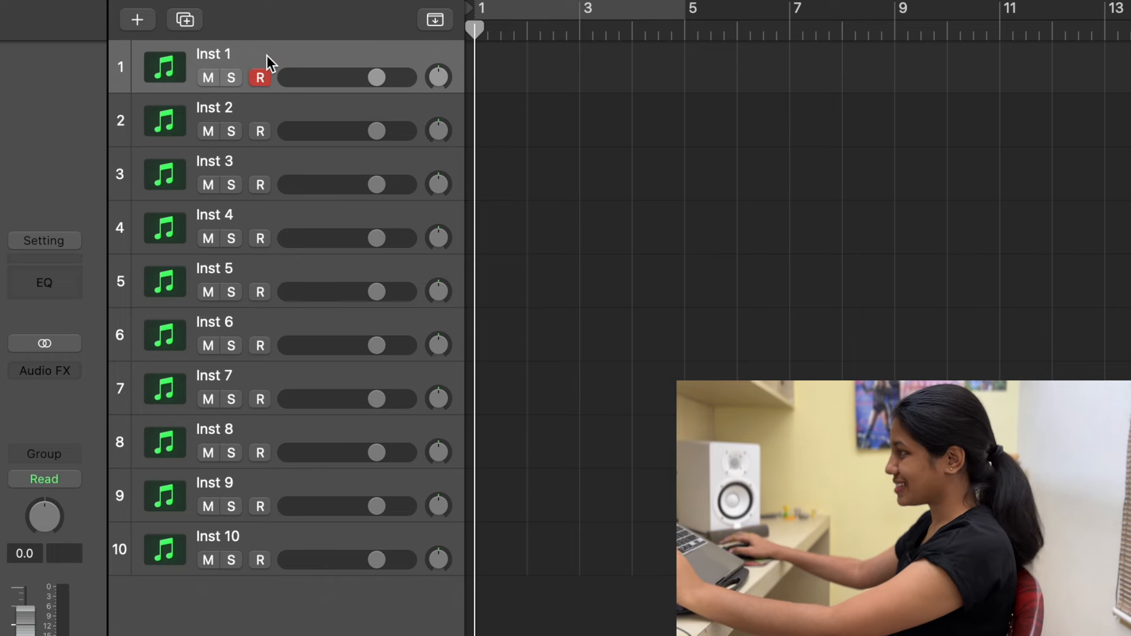
# - Rename the first two instrument tracks as Flute and Oboe
pyautogui.doubleClick(213, 59)
pyautogui.write('Fl')
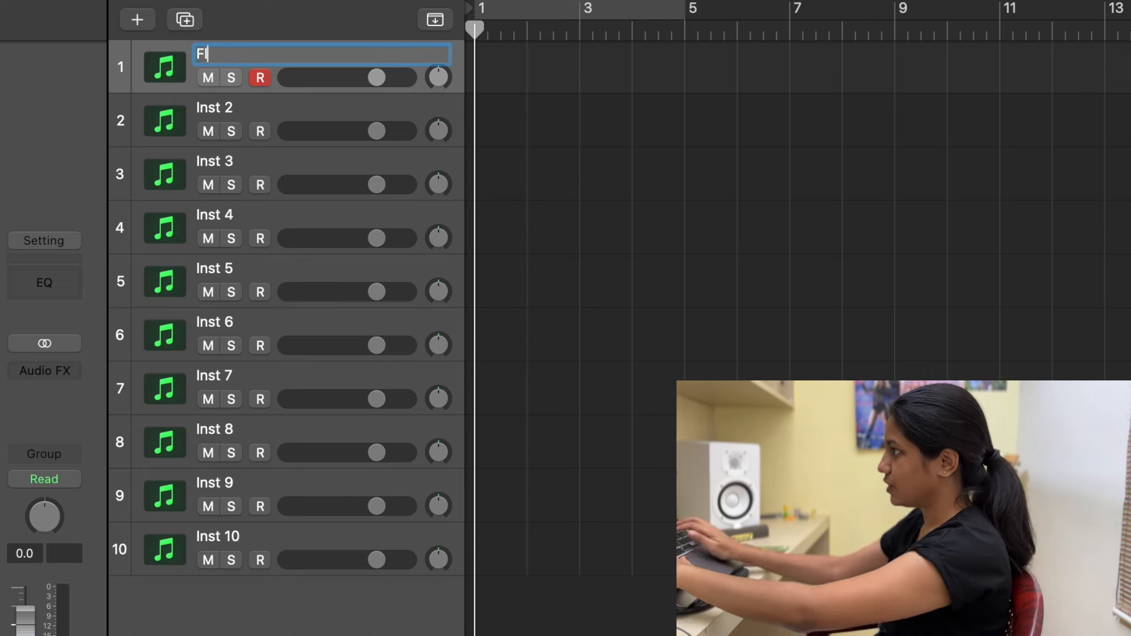
pyautogui.press('Return')
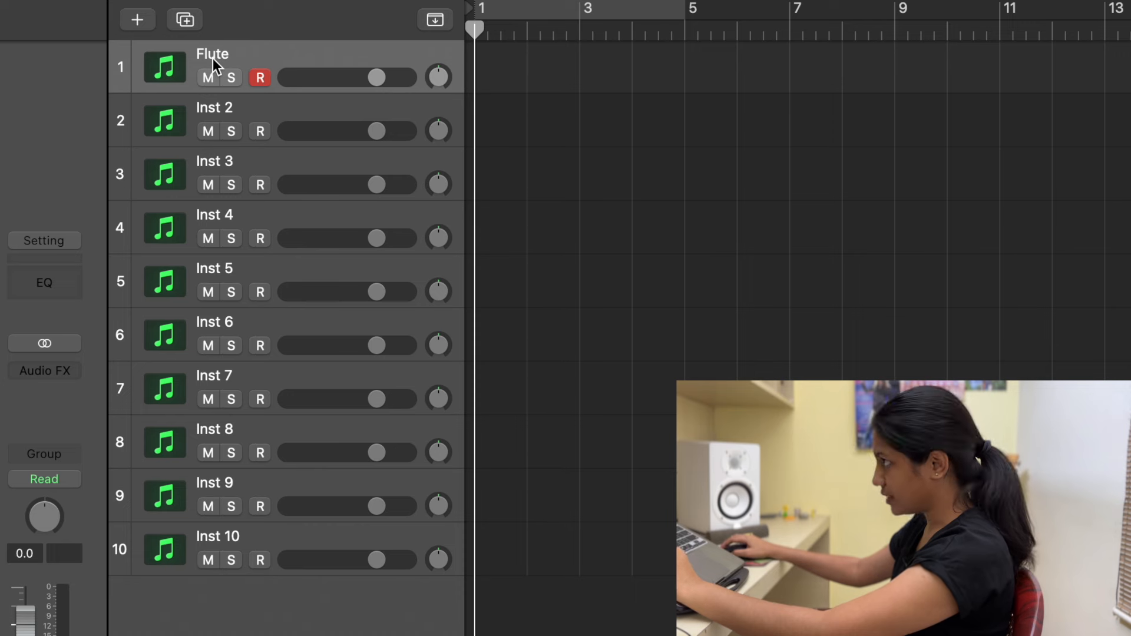
pyautogui.doubleClick(213, 108)
pyautogui.write('Oboe')
pyautogui.press('Return')
# - Rename the third and fourth instrument tracks as Clarinet and Basson
pyautogui.doubleClick(230, 160)
pyautogui.write('Clarinet')
pyautogui.press('Return')
pyautogui.doubleClick(230, 214)
pyautogui.write('Basso')
pyautogui.write('n')
pyautogui.press('Return')
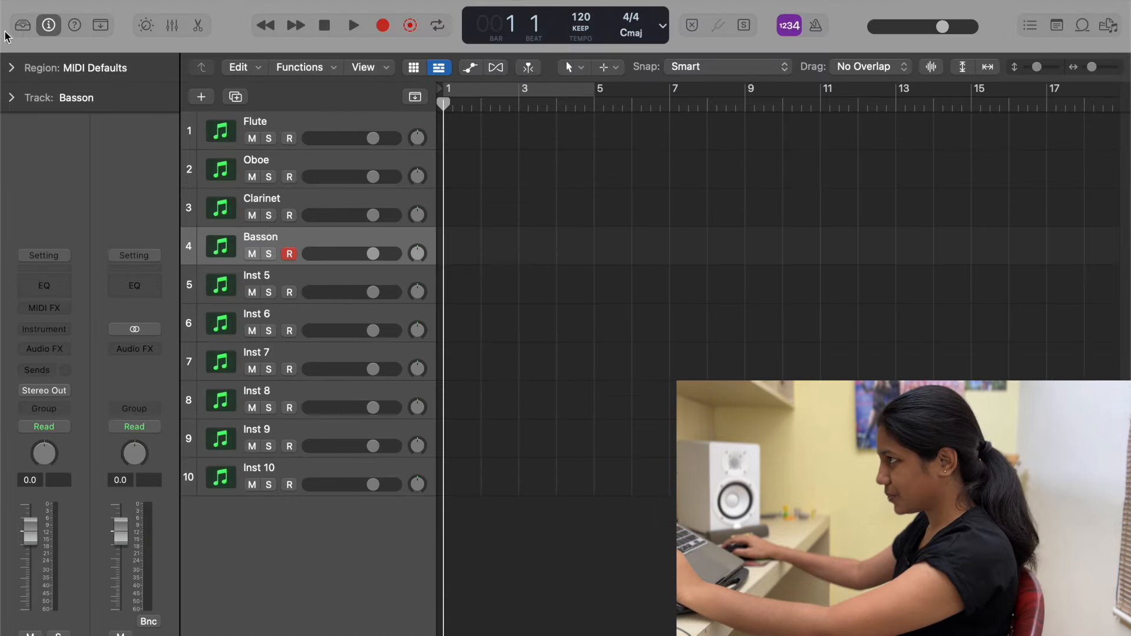
# - Browse the sound library's orchestral woodwinds, and close the library
pyautogui.click(23, 24)
pyautogui.click(52, 25)
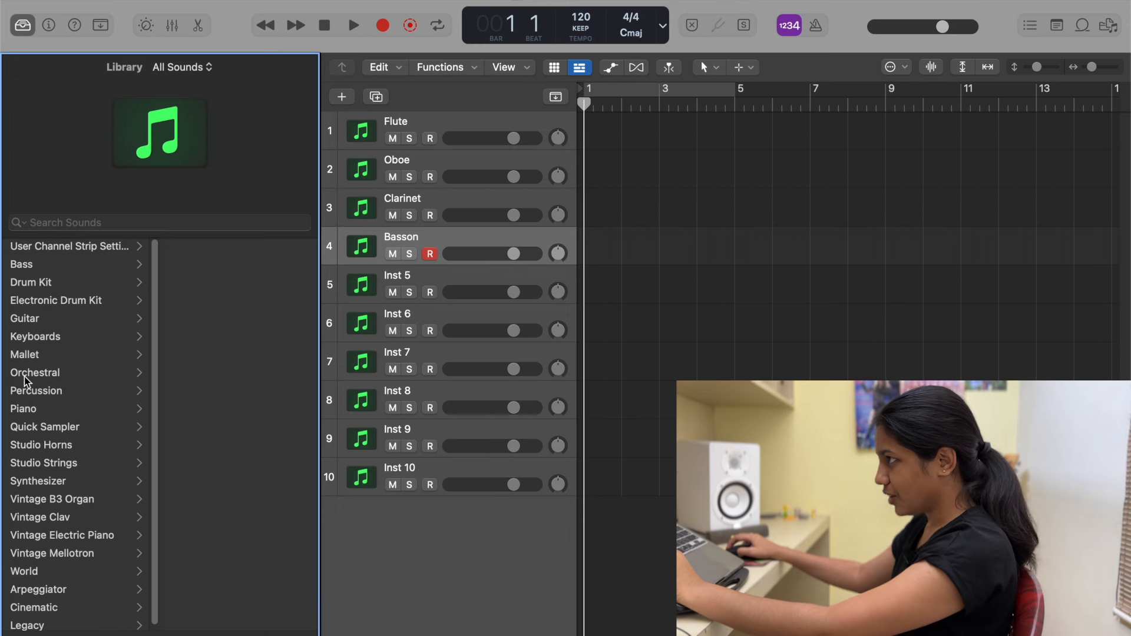
pyautogui.click(29, 375)
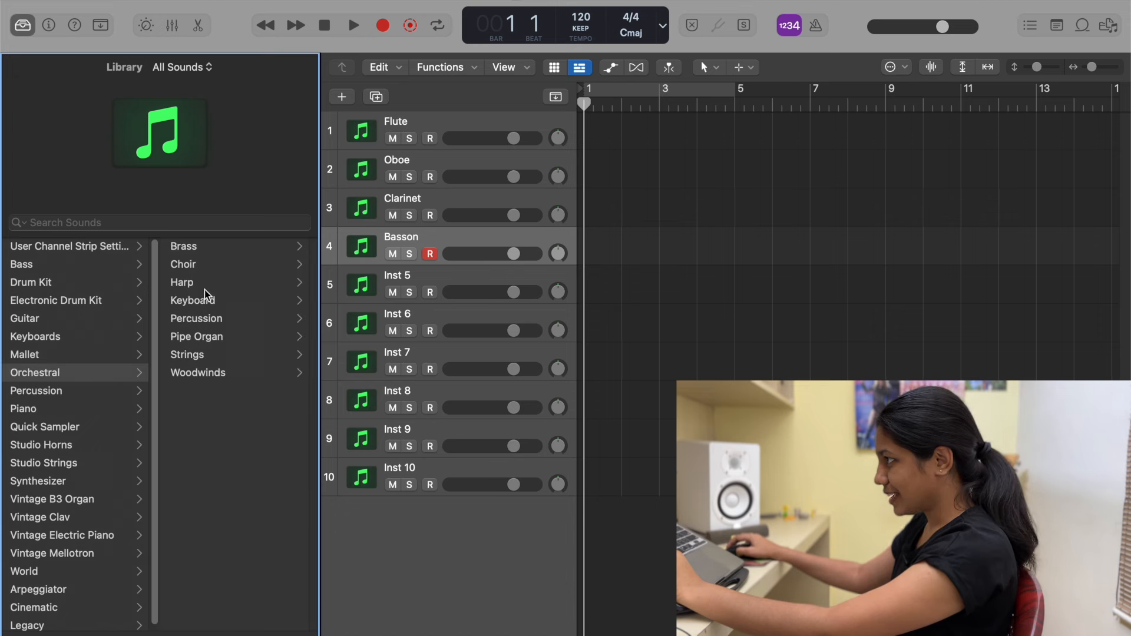
pyautogui.click(189, 372)
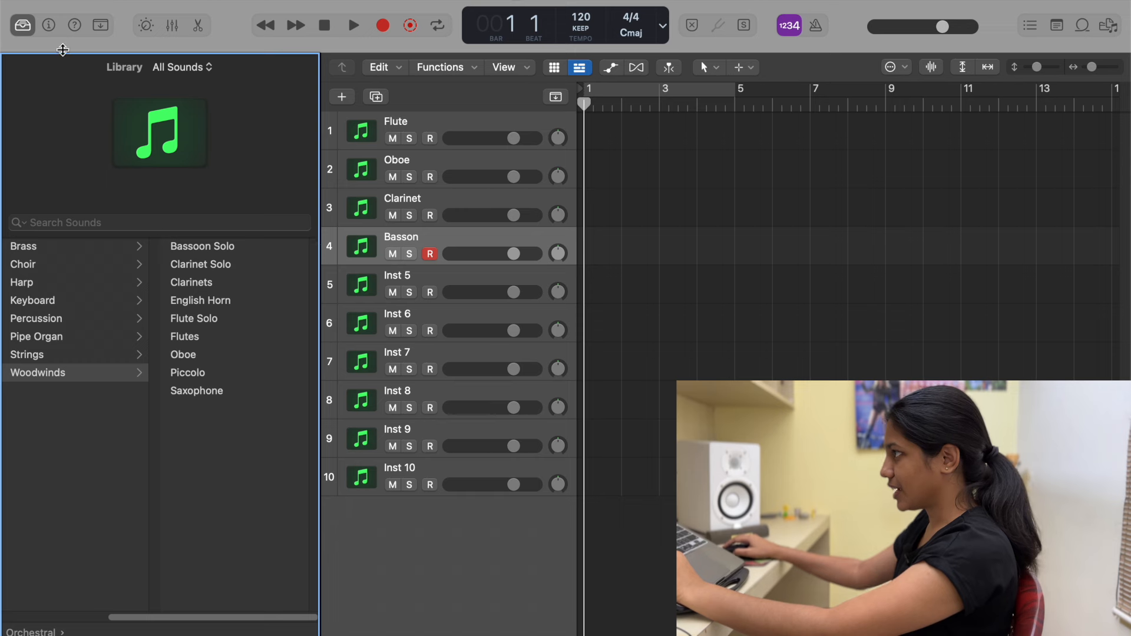
pyautogui.press('y')
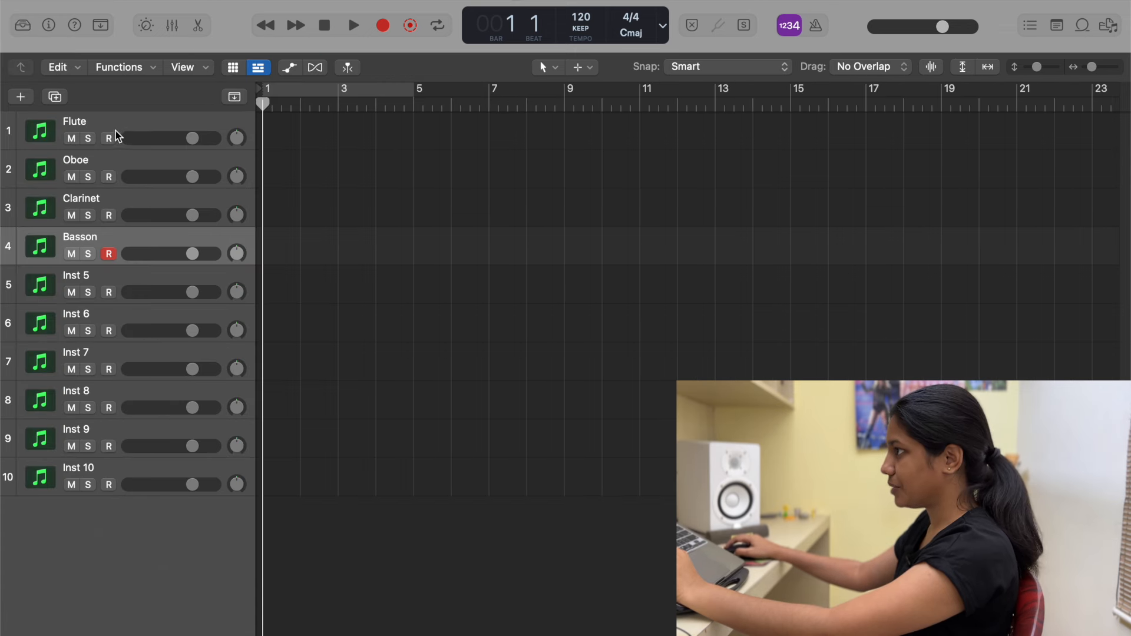
# - Group the Flute, Oboe, Clarinet and Basson tracks into a collapsed summing stack named WINDS
pyautogui.click(117, 136)
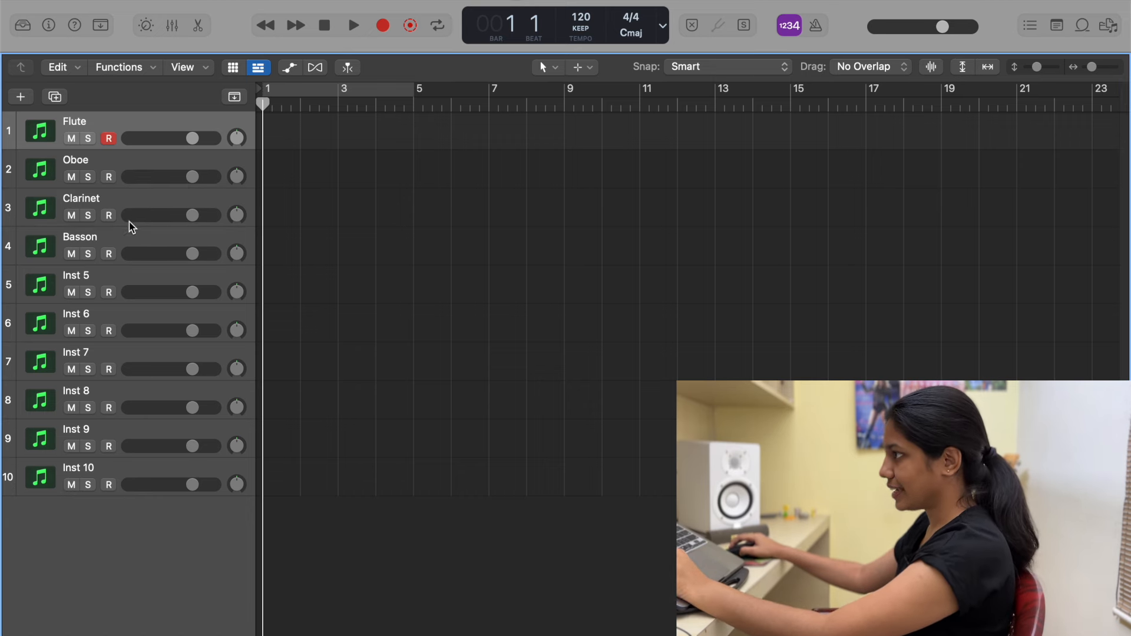
pyautogui.keyDown('shift'); pyautogui.click(126, 238); pyautogui.keyUp('shift')
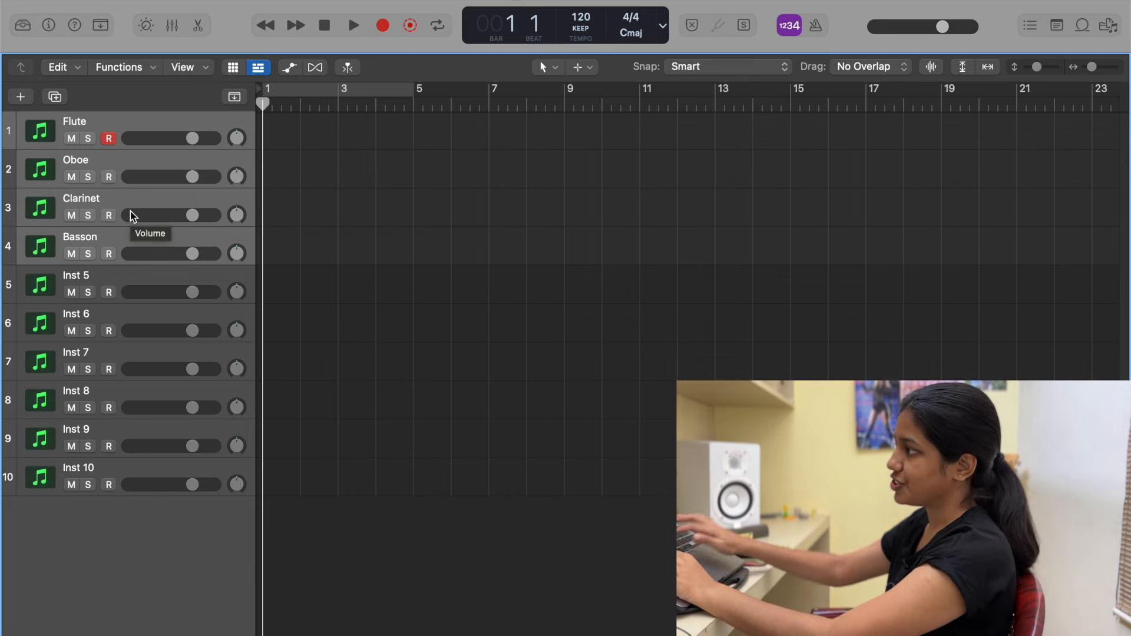
pyautogui.press('super+shift+d')
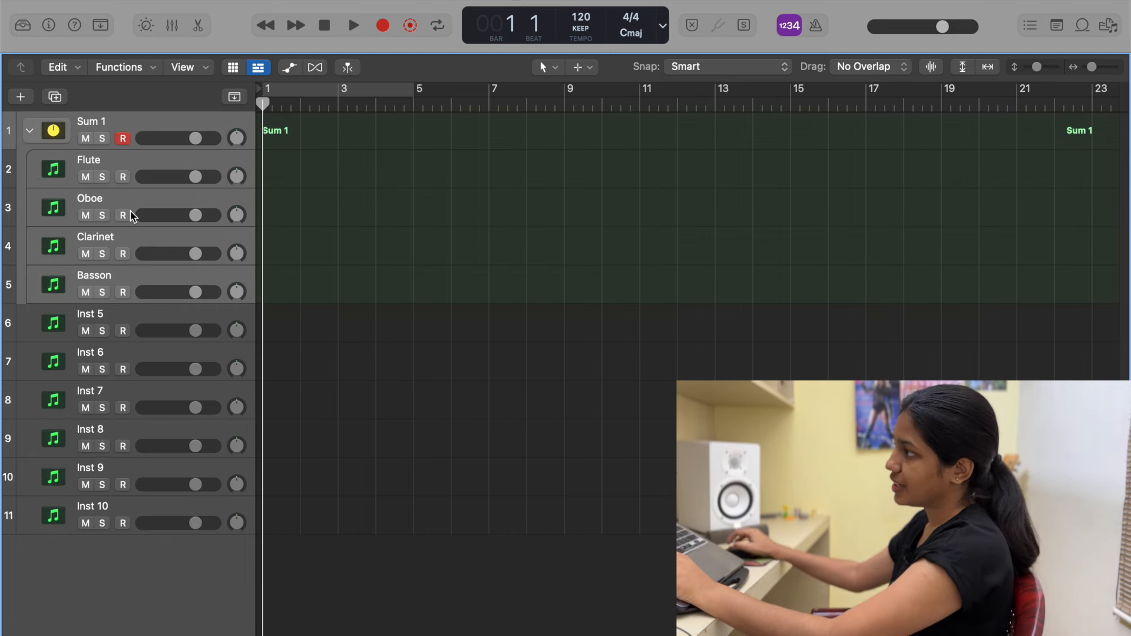
pyautogui.doubleClick(89, 124)
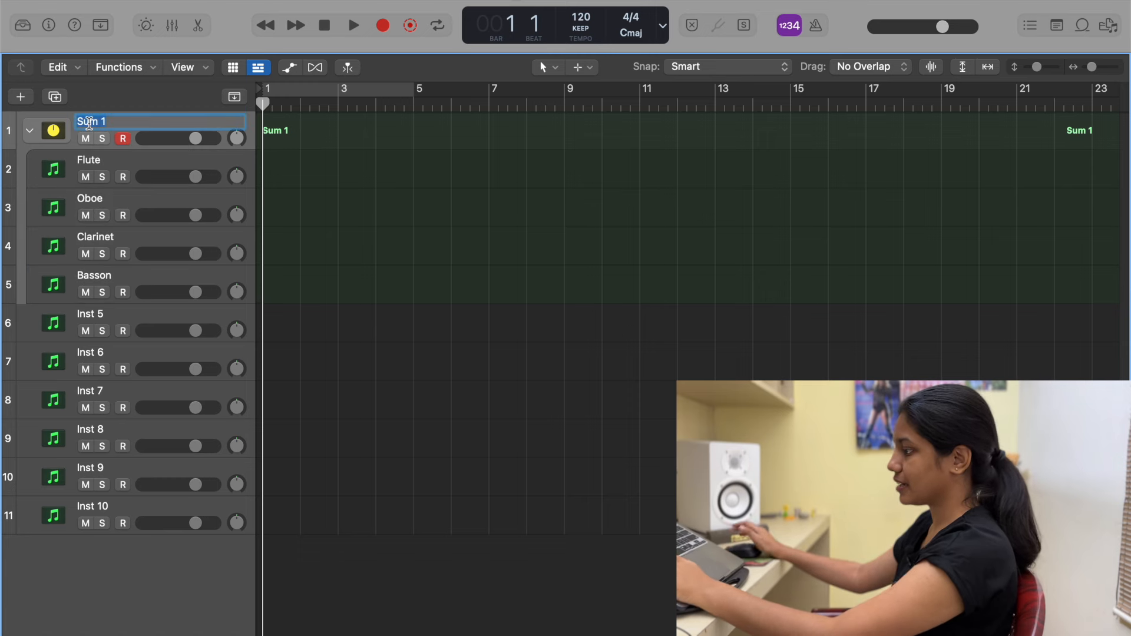
pyautogui.write('WINDS')
pyautogui.press('Return')
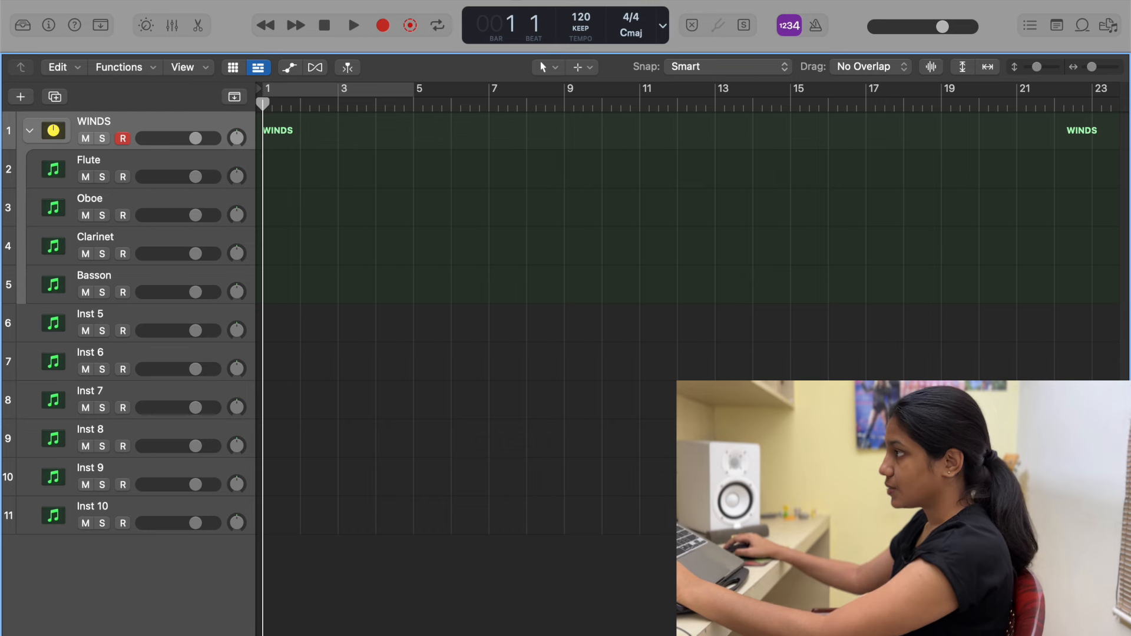
pyautogui.click(33, 132)
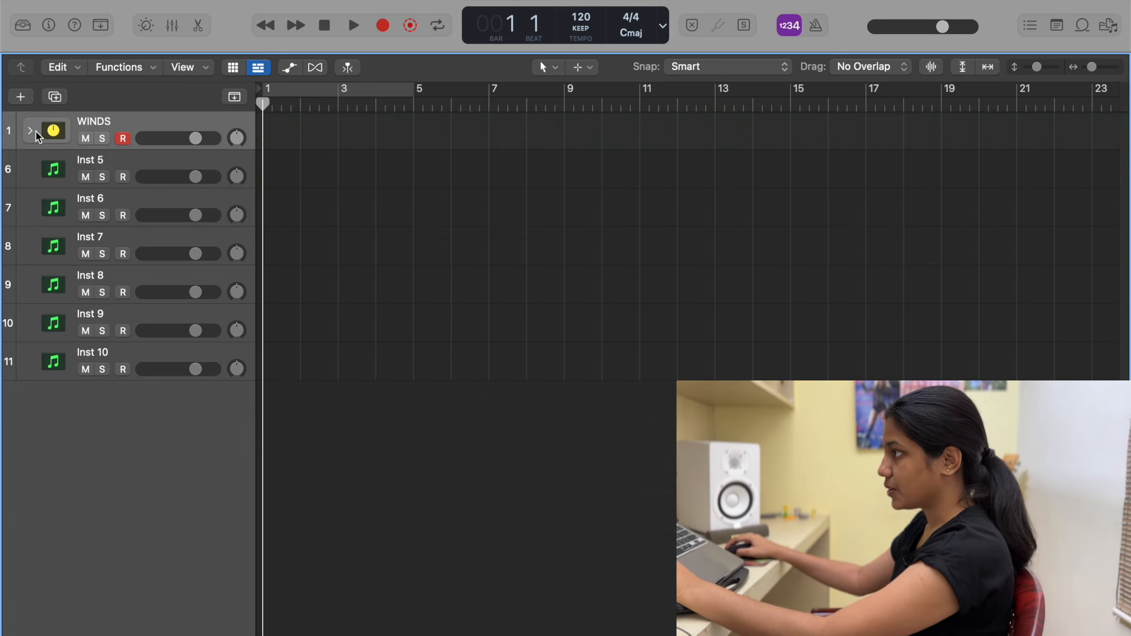
# - Rename the Inst 5 and Inst 6 tracks as Horns and Trumpet
pyautogui.click(105, 161)
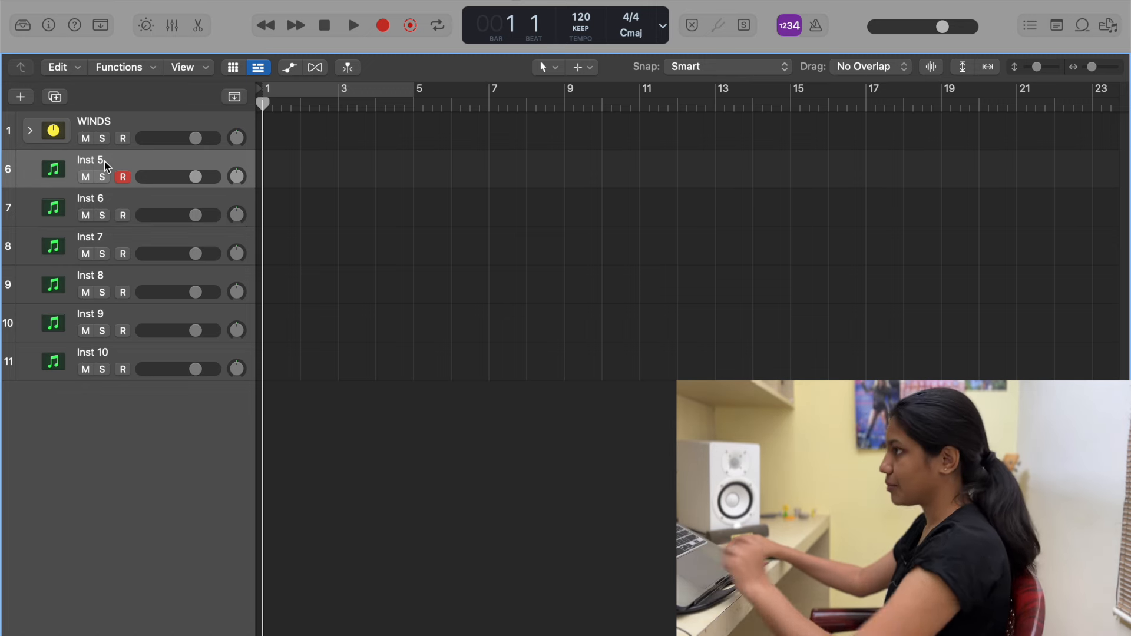
pyautogui.doubleClick(105, 164)
pyautogui.write('Horns')
pyautogui.press('Tab')
pyautogui.write('Tru')
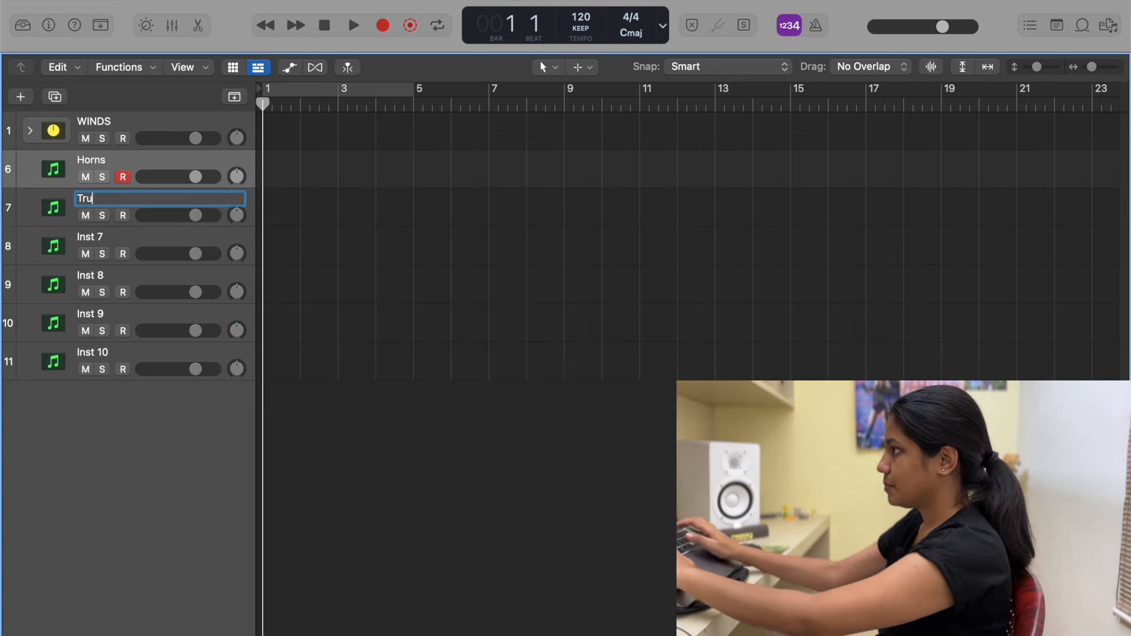
pyautogui.write('mpet')
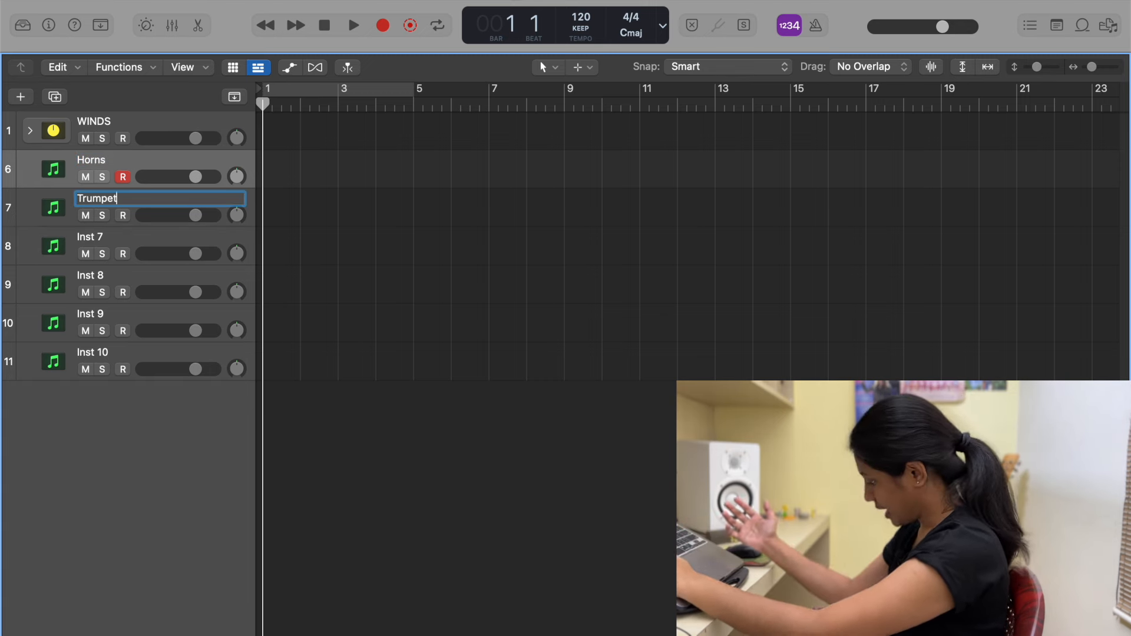
# - Rename the Inst 7 and Inst 8 tracks as Trombone and Tuba
pyautogui.press('Tab')
pyautogui.write('Trom')
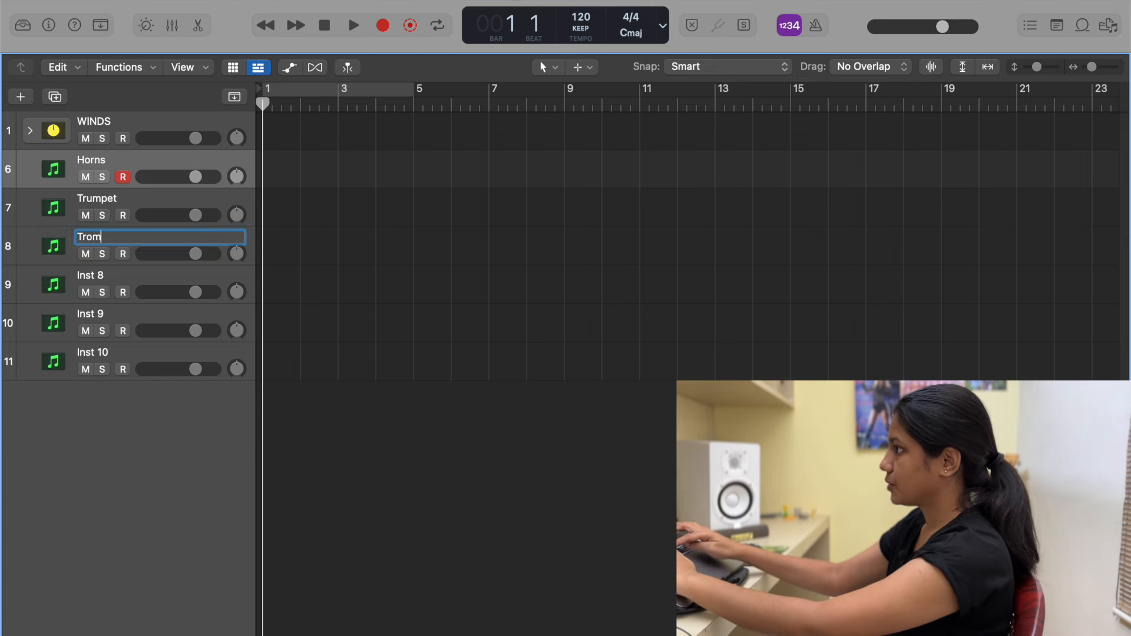
pyautogui.write('bone')
pyautogui.press('Tab')
pyautogui.write('T')
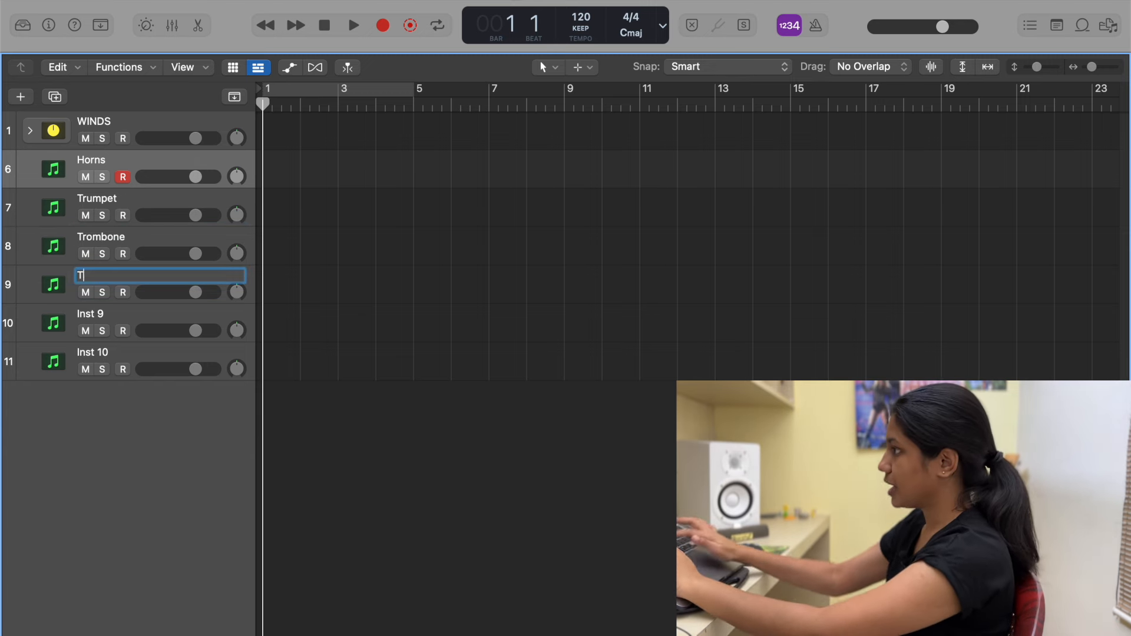
pyautogui.write('uba')
pyautogui.press('Return')
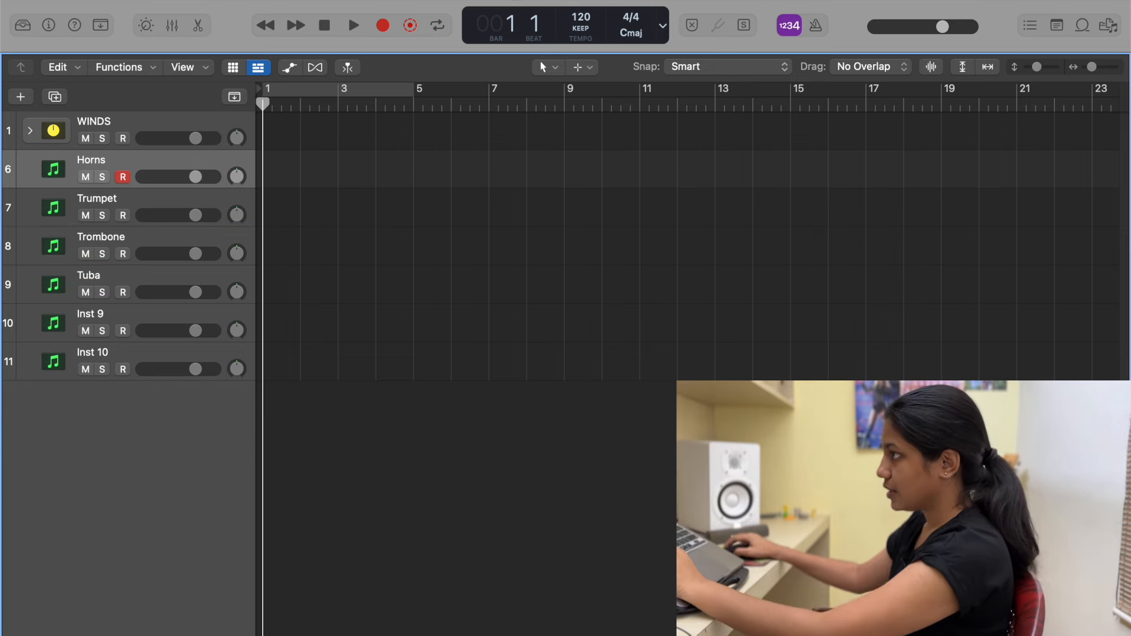
# - Browse the sound library's orchestral brass instruments, and close the library
pyautogui.click(25, 29)
pyautogui.click(83, 375)
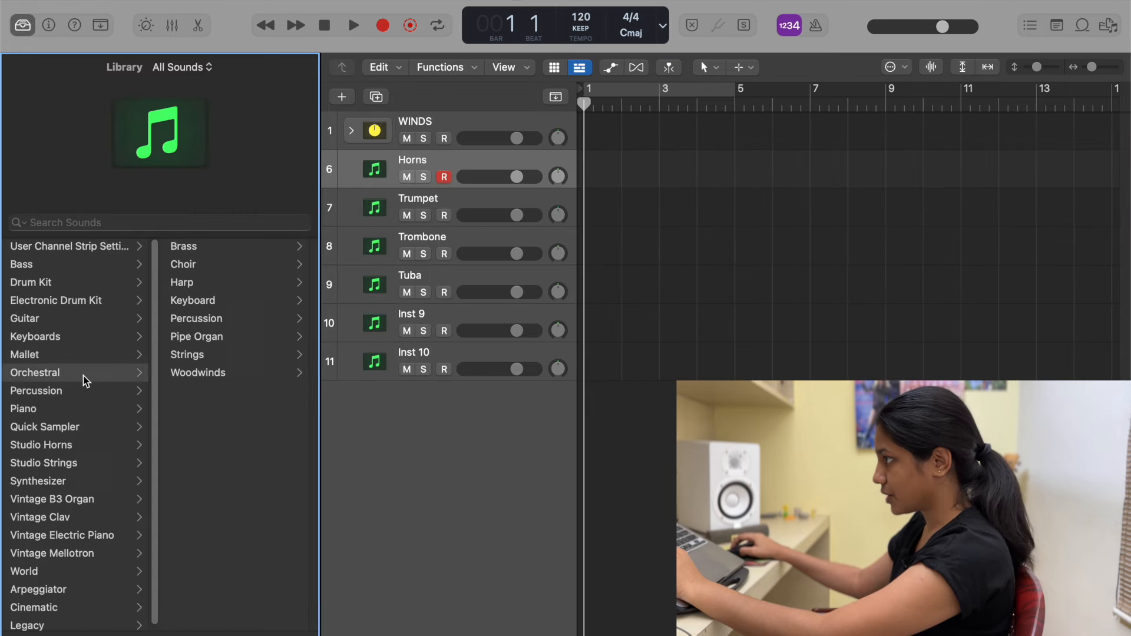
pyautogui.click(199, 250)
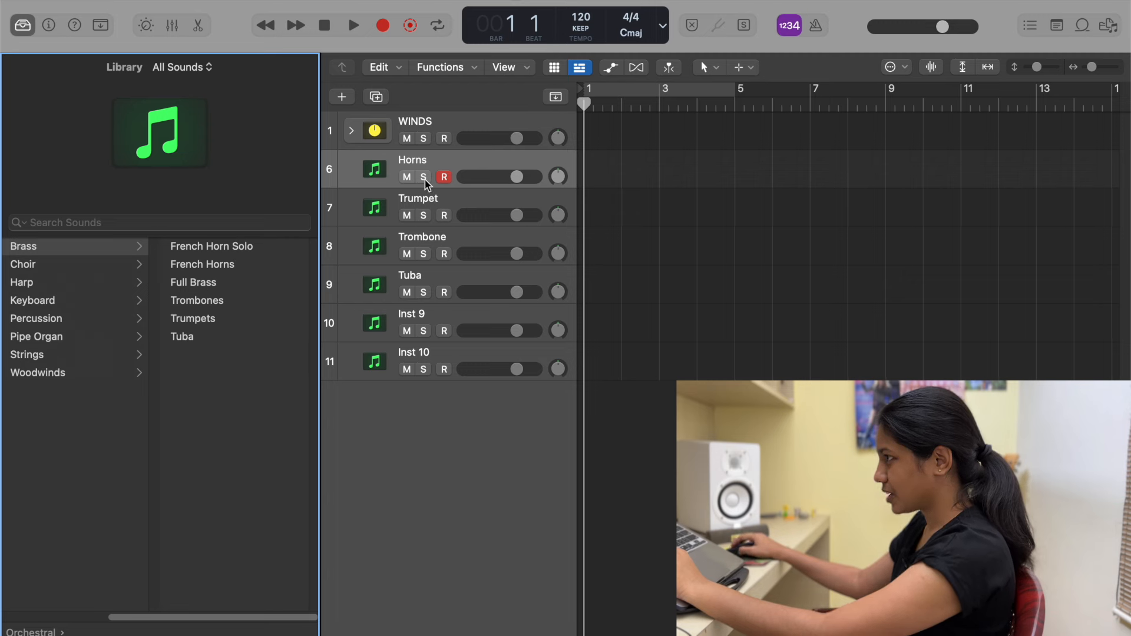
pyautogui.click(22, 28)
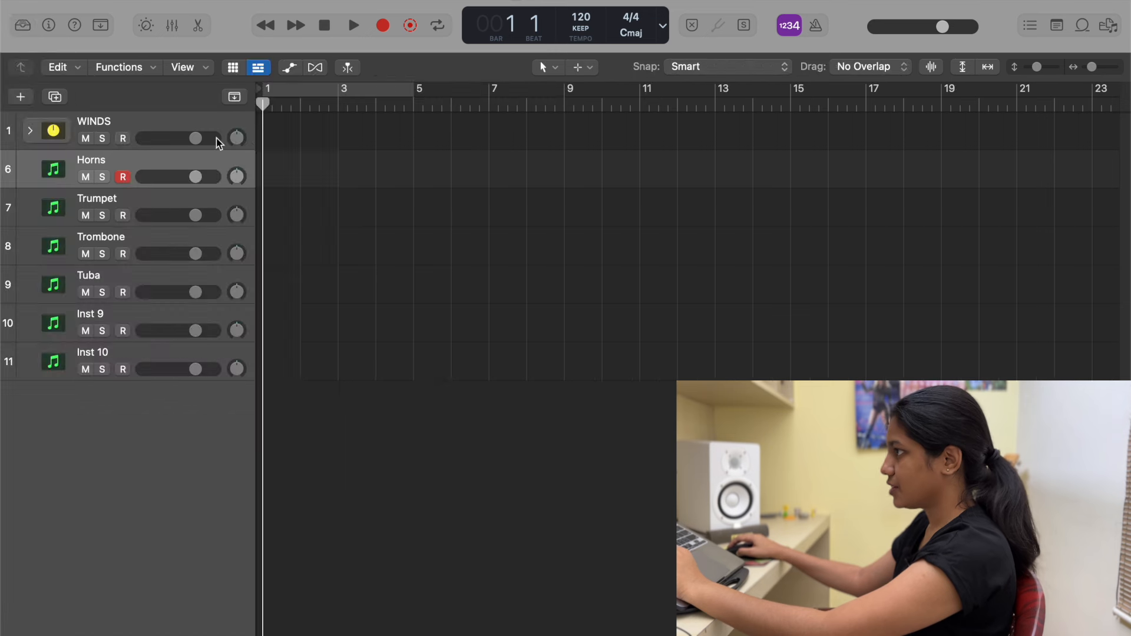
# - Group the Horns, Trumpet, Trombone and Tuba tracks into a collapsed summing stack named BRASS
pyautogui.keyDown('shift'); pyautogui.click(120, 277); pyautogui.keyUp('shift')
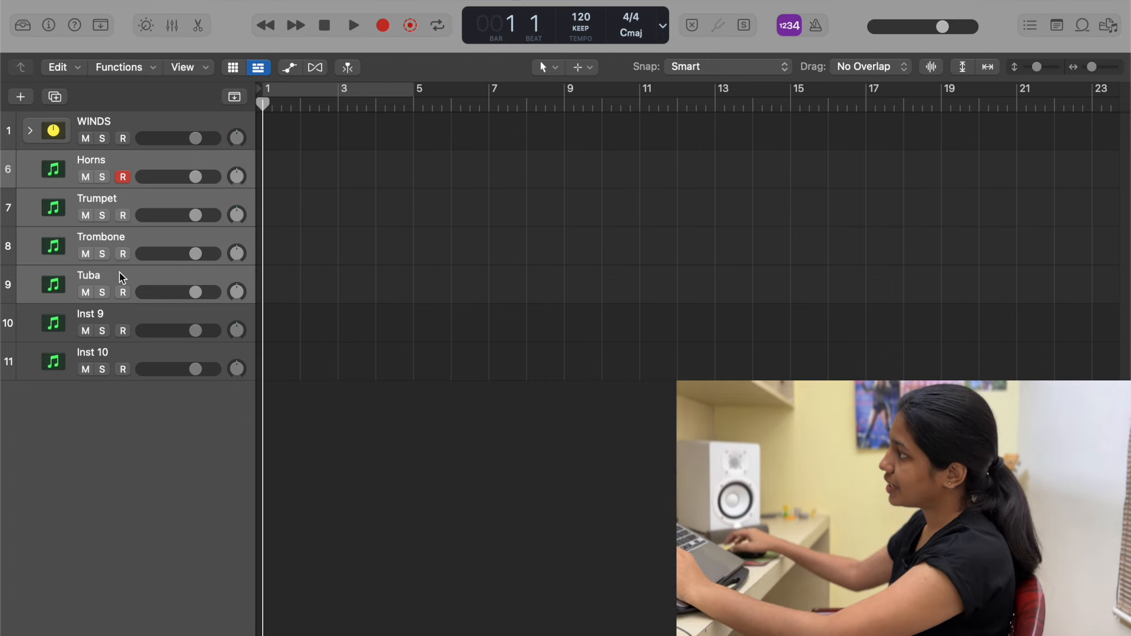
pyautogui.press('super+shift+d')
pyautogui.doubleClick(91, 160)
pyautogui.write('Brass')
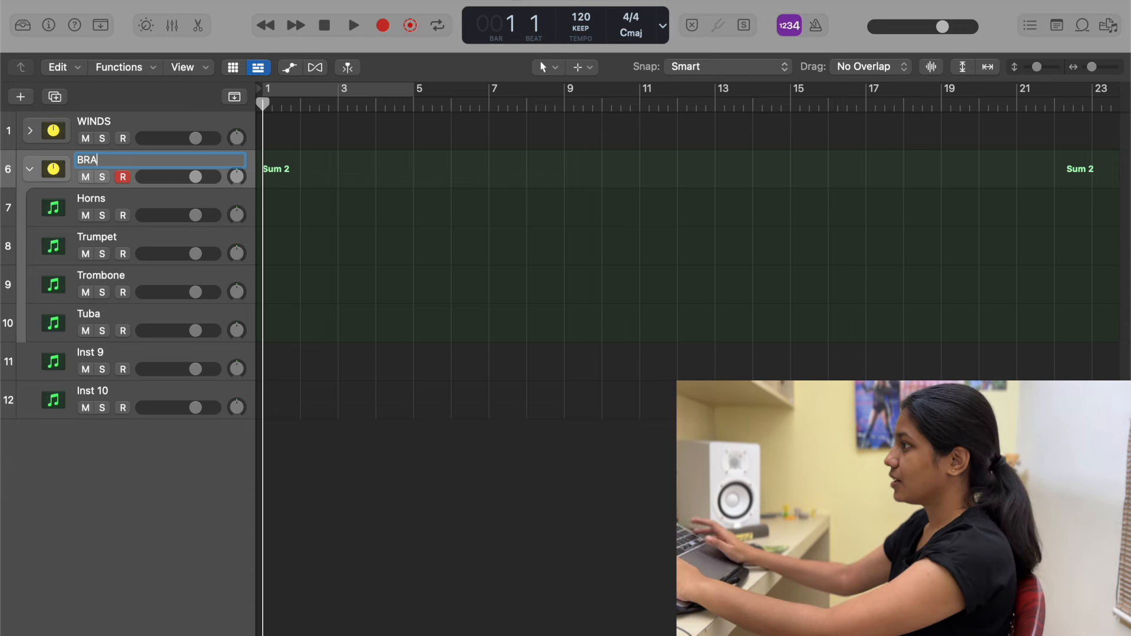
pyautogui.press('Return')
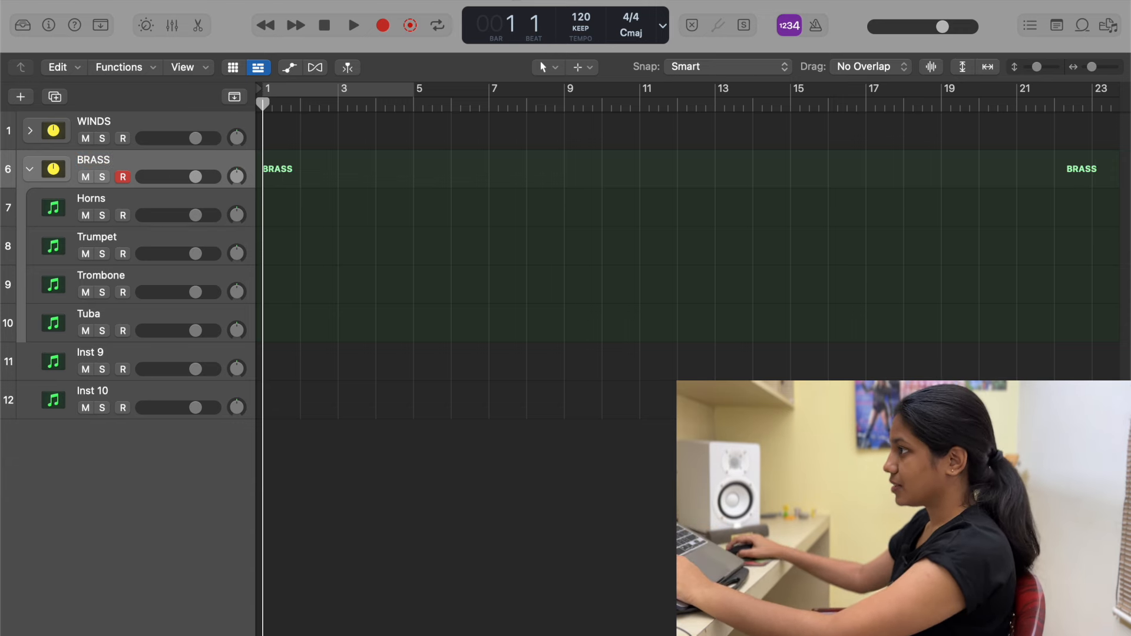
pyautogui.click(29, 170)
# - Rename the Inst 9 and Inst 10 tracks as Cymbals and Snare
pyautogui.click(136, 209)
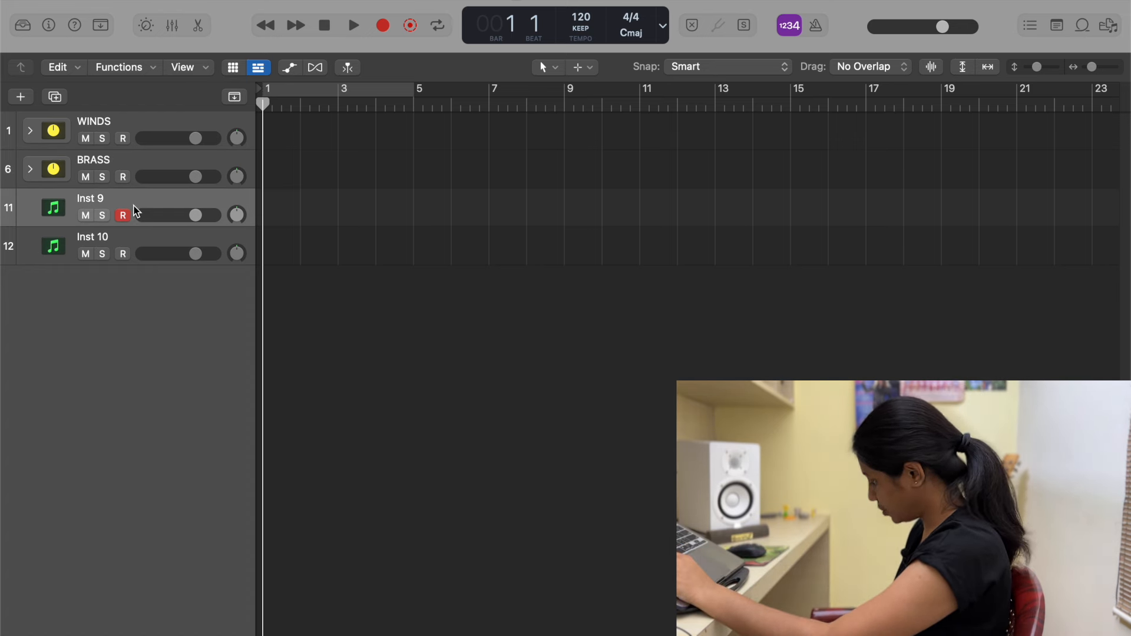
pyautogui.doubleClick(93, 200)
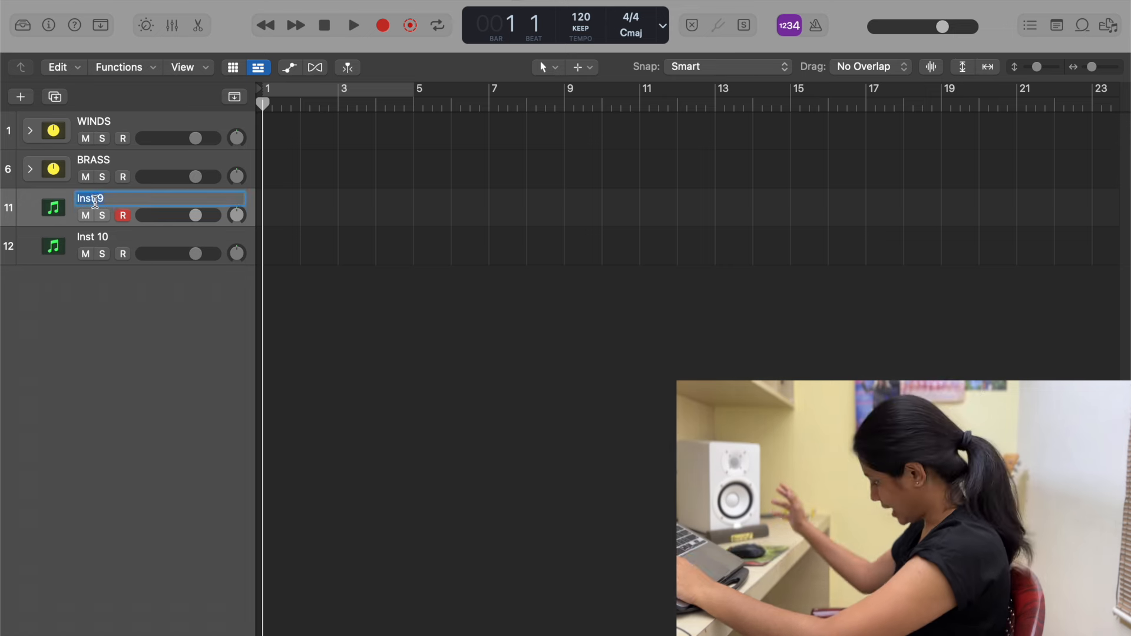
pyautogui.write('C')
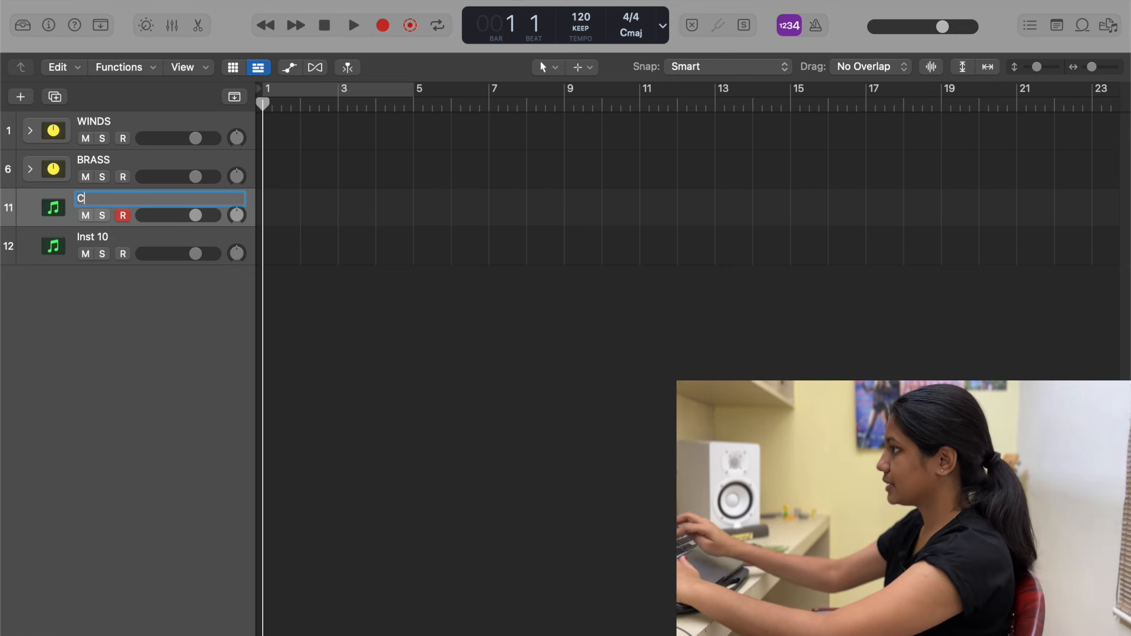
pyautogui.write('ymbals')
pyautogui.press('Tab')
pyautogui.write('Snare')
pyautogui.hotkey('shift', 'Tab')
pyautogui.write('Bas')
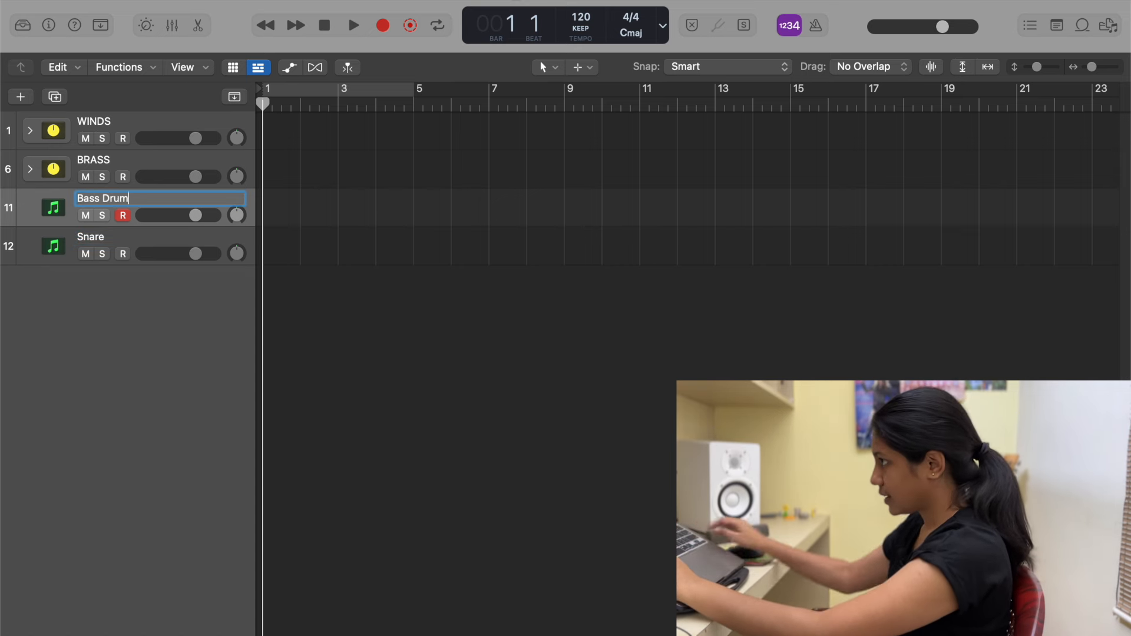
pyautogui.write('s Drum')
pyautogui.press('Escape')
# - Add ten new software instrument tracks below the Snare track
pyautogui.click(125, 241)
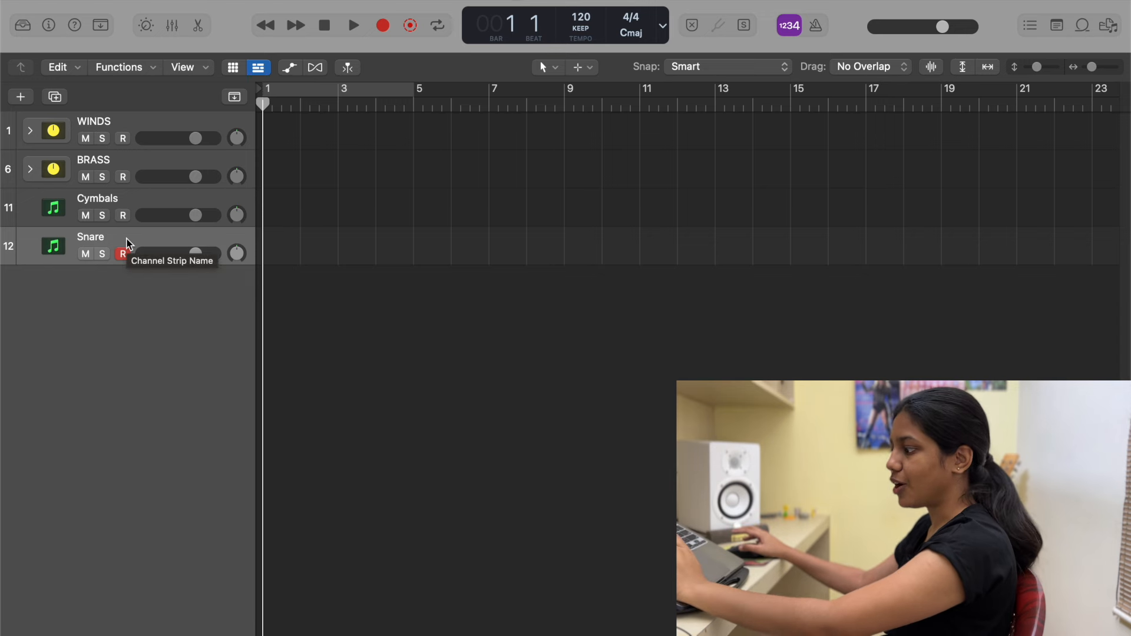
pyautogui.press('alt+super+s')
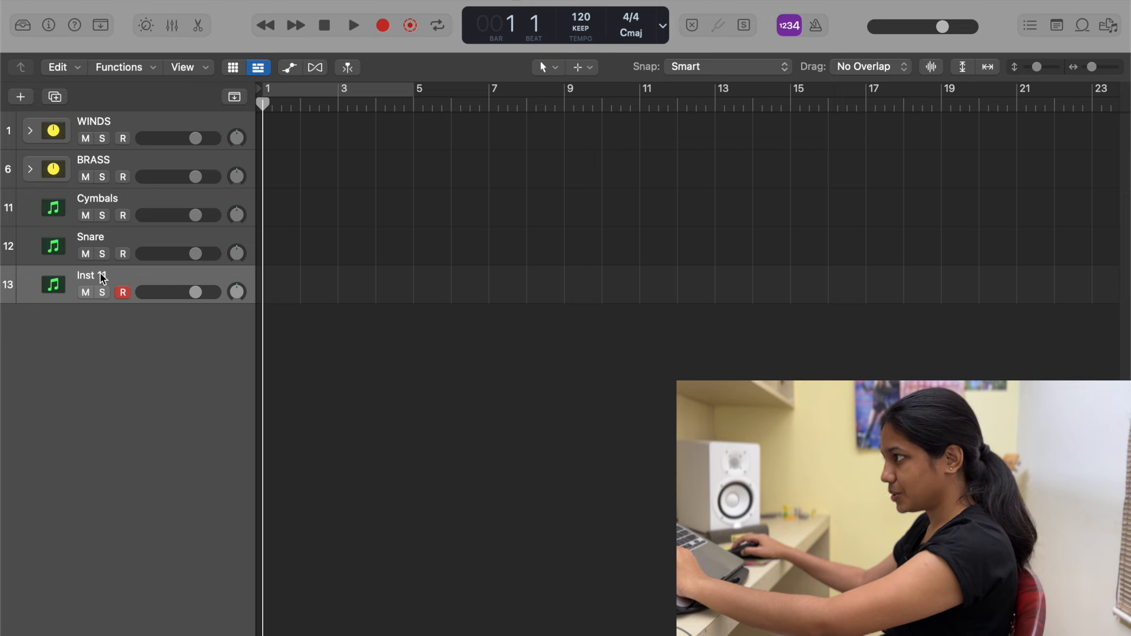
pyautogui.press('alt+super+s')
pyautogui.press('alt+super+s')
pyautogui.press('alt+super+s')
pyautogui.press('alt+super+s')
pyautogui.press('alt+super+s')
pyautogui.press('alt+super+s')
pyautogui.press('alt+super+s')
pyautogui.press('alt+super+s')
pyautogui.press('alt+super+s')
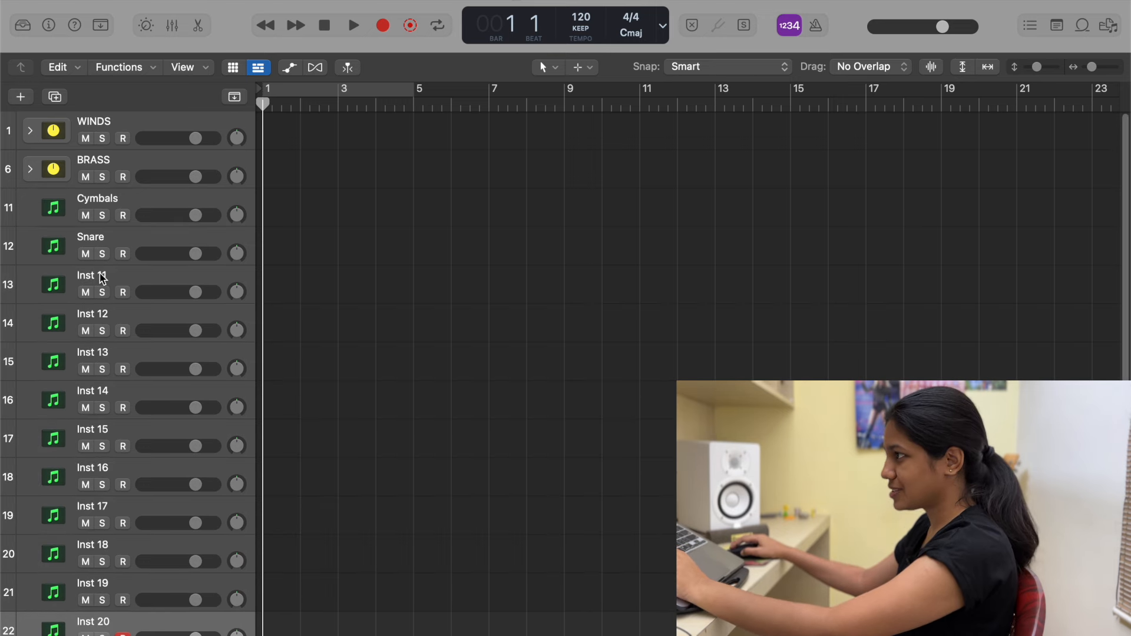
# - Rename the Inst 11 track below Snare as Bass Drum
pyautogui.click(131, 241)
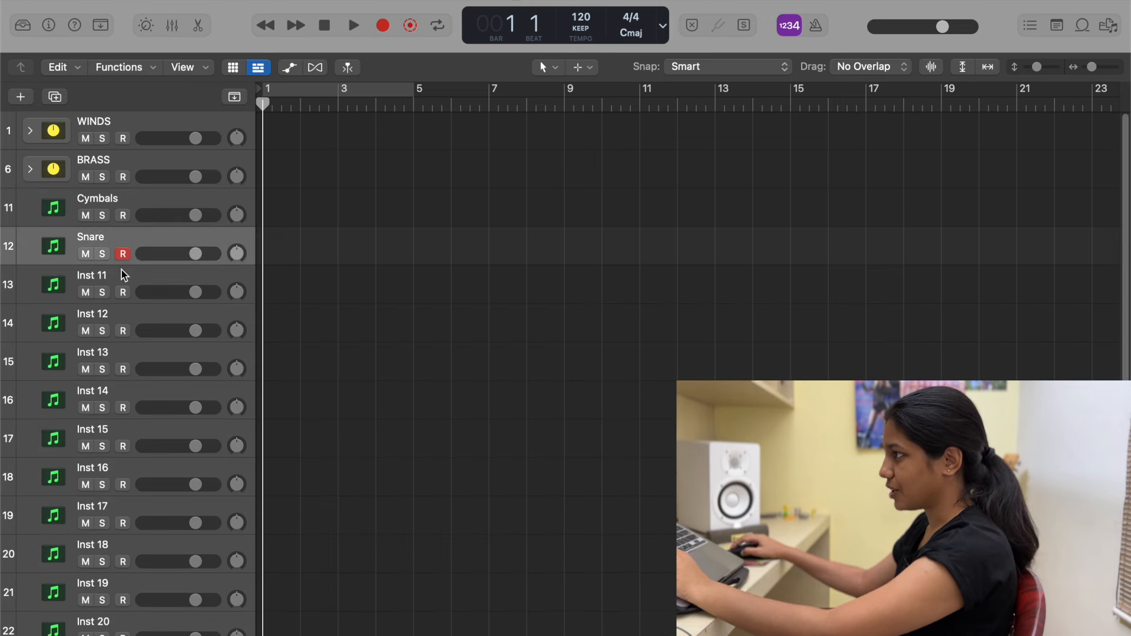
pyautogui.doubleClick(124, 274)
pyautogui.write('Bass Drum')
pyautogui.press('Return')
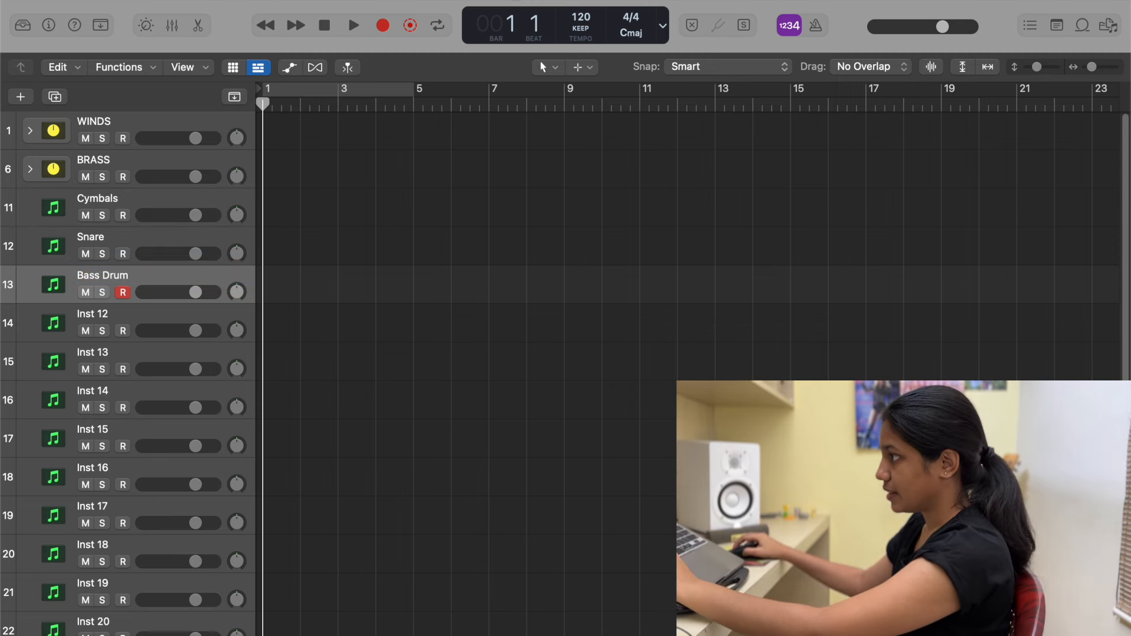
# - Load the orchestral percussion Crotales sound on the Inst 12 track and audition it with Musical Typing
pyautogui.click(92, 306)
pyautogui.click(27, 30)
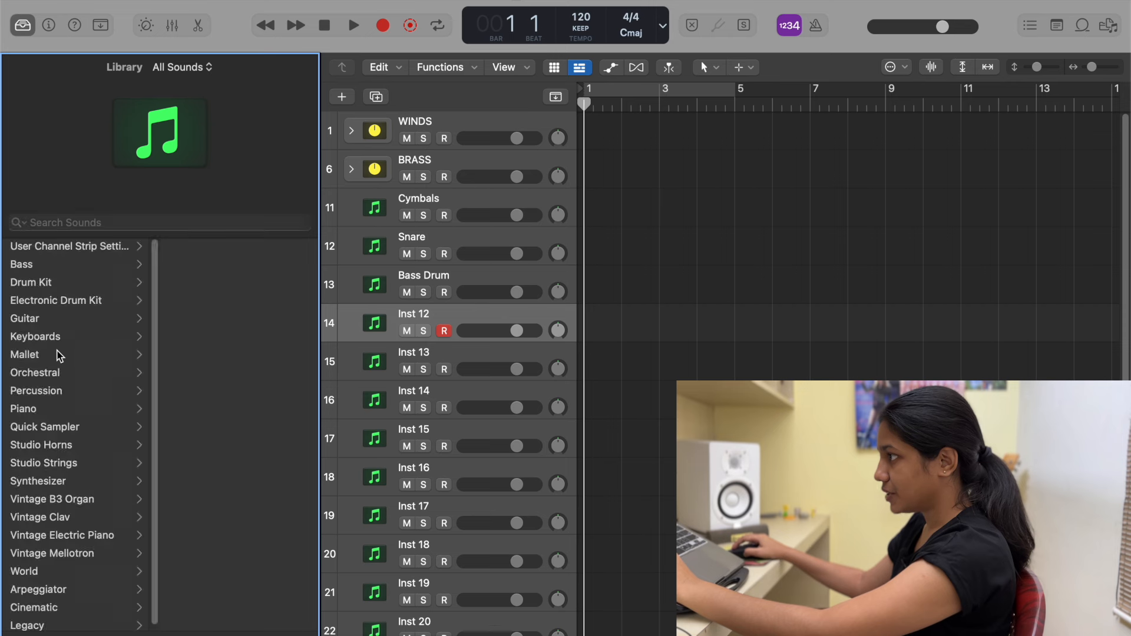
pyautogui.click(42, 368)
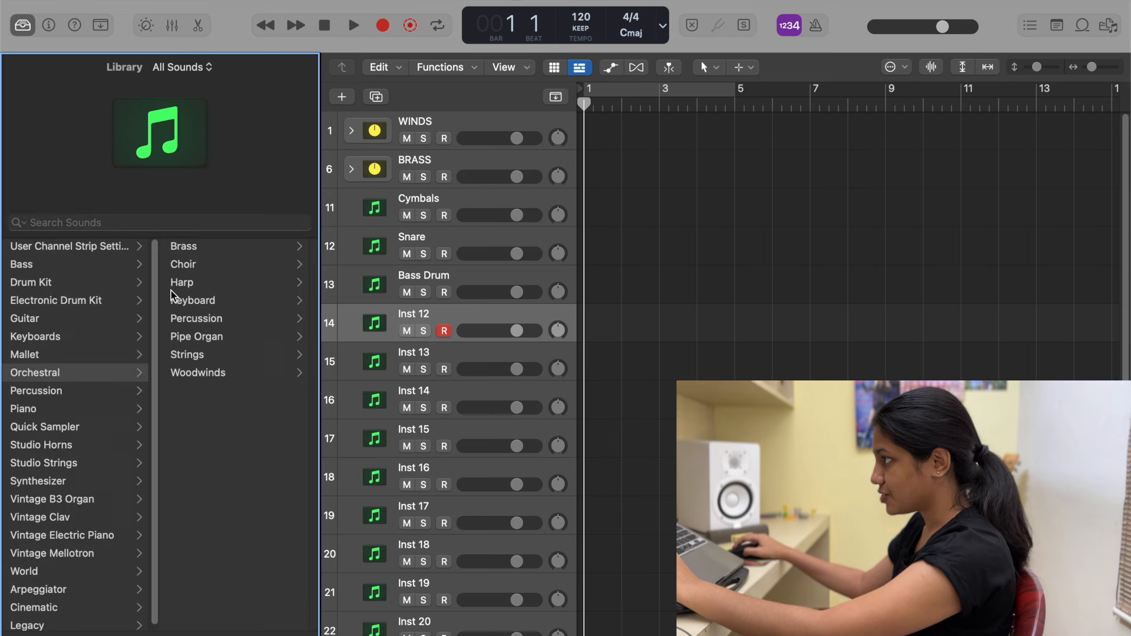
pyautogui.click(196, 318)
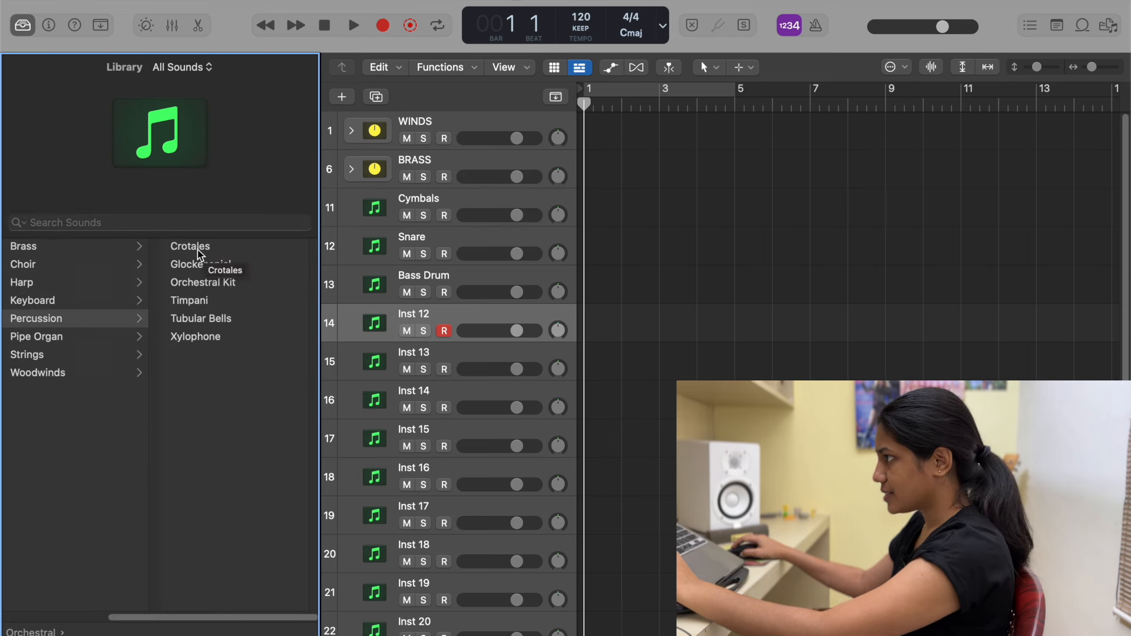
pyautogui.click(213, 253)
pyautogui.press('super+k')
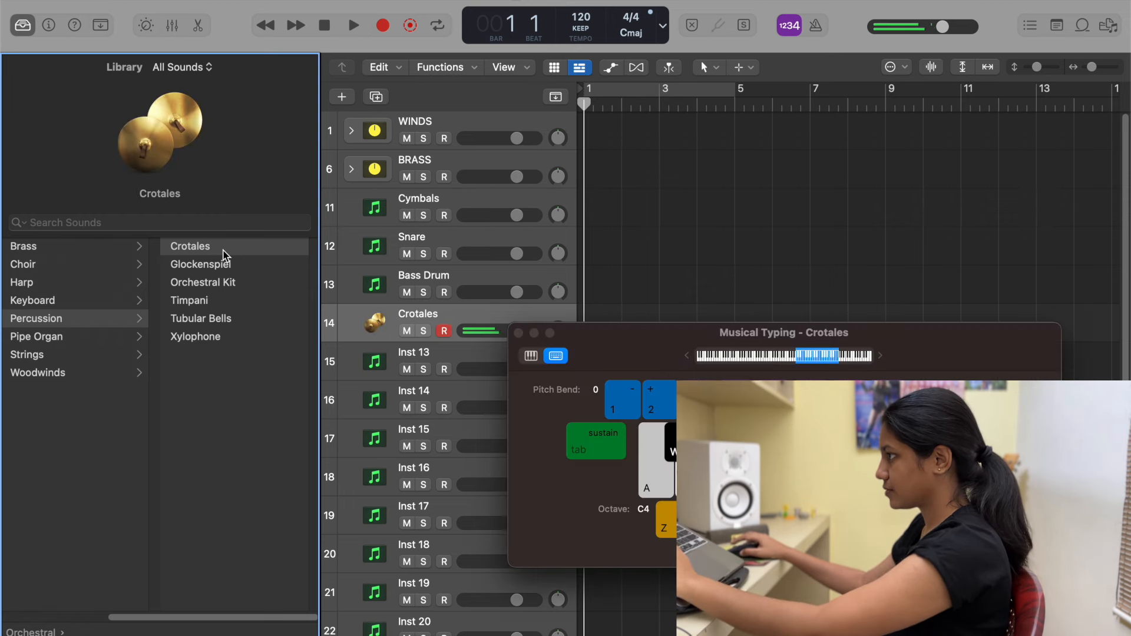
pyautogui.click(519, 333)
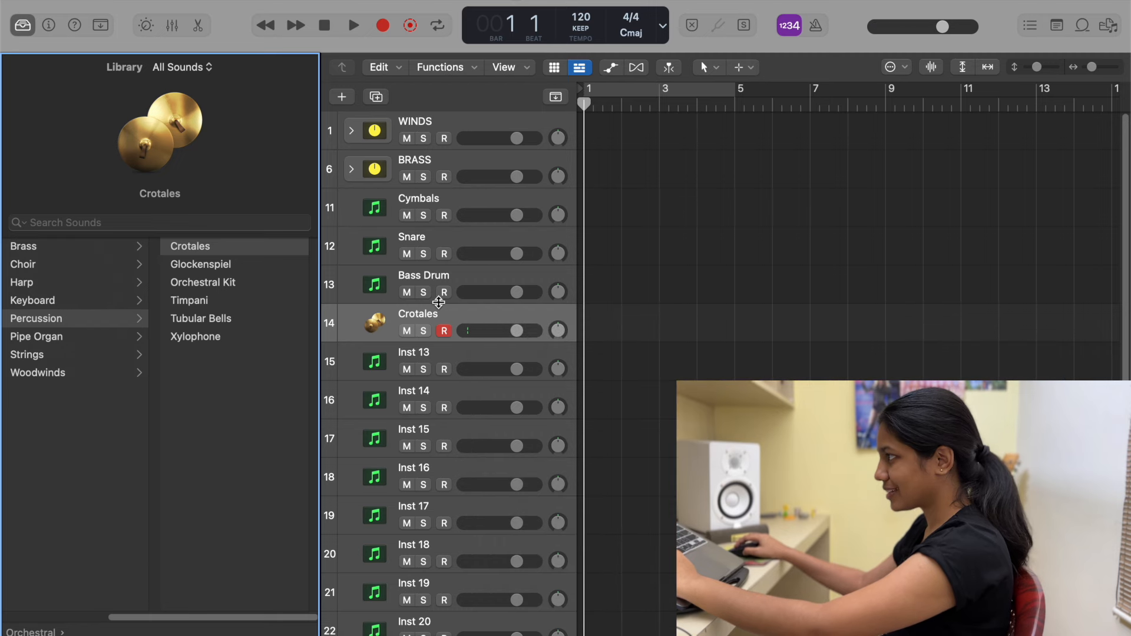
# - Replace the Crotales sound with Timpani on the same track and audition it with Musical Typing
pyautogui.click(200, 302)
pyautogui.press('super+k')
pyautogui.press('a')
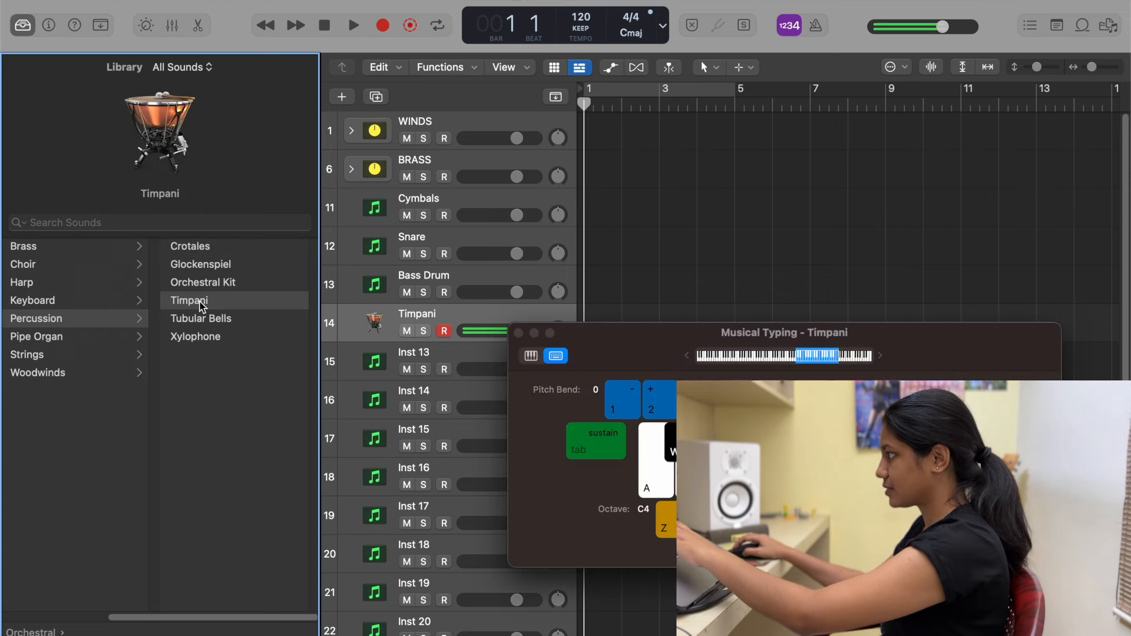
pyautogui.click(519, 334)
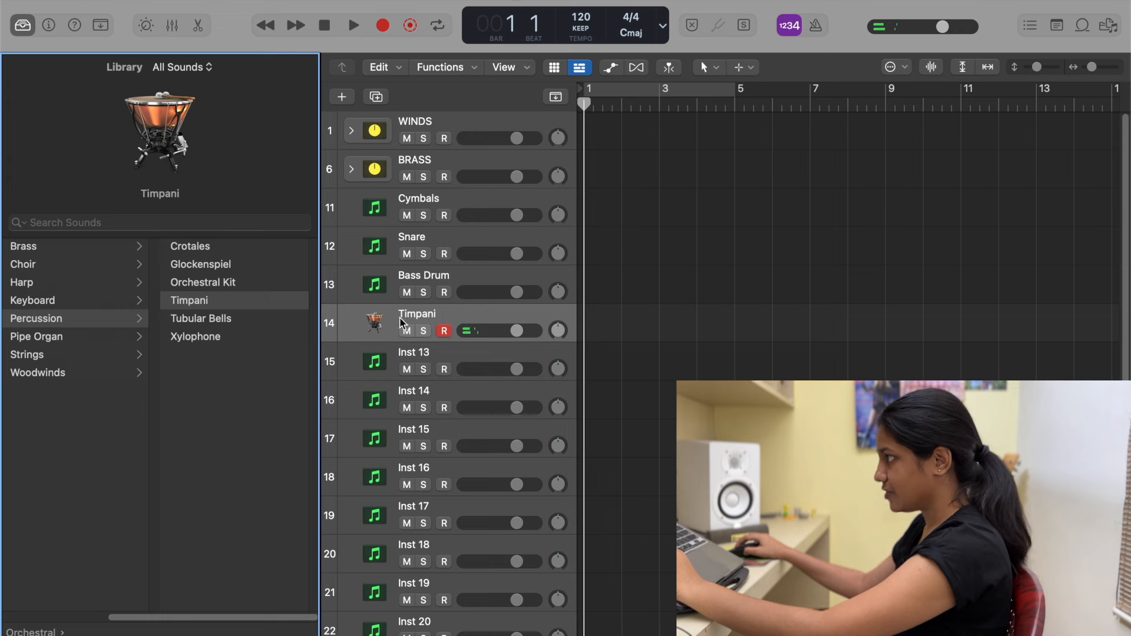
# - Delete the track with the auditioned Timpani sound below Bass Drum
pyautogui.click(370, 324)
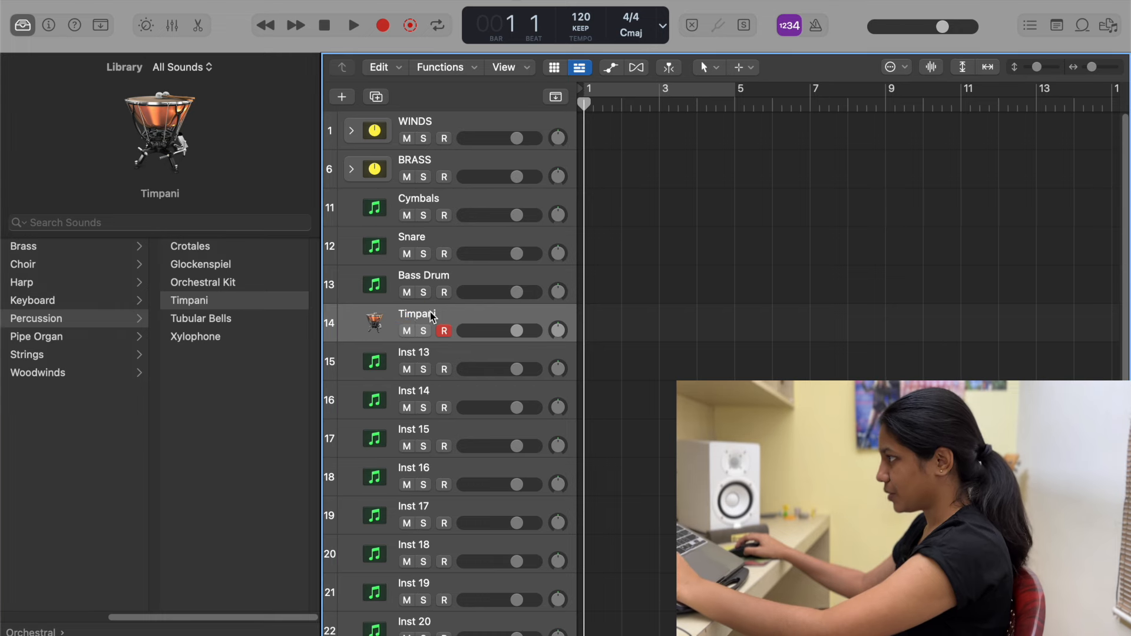
pyautogui.rightClick(406, 323)
pyautogui.click(483, 383)
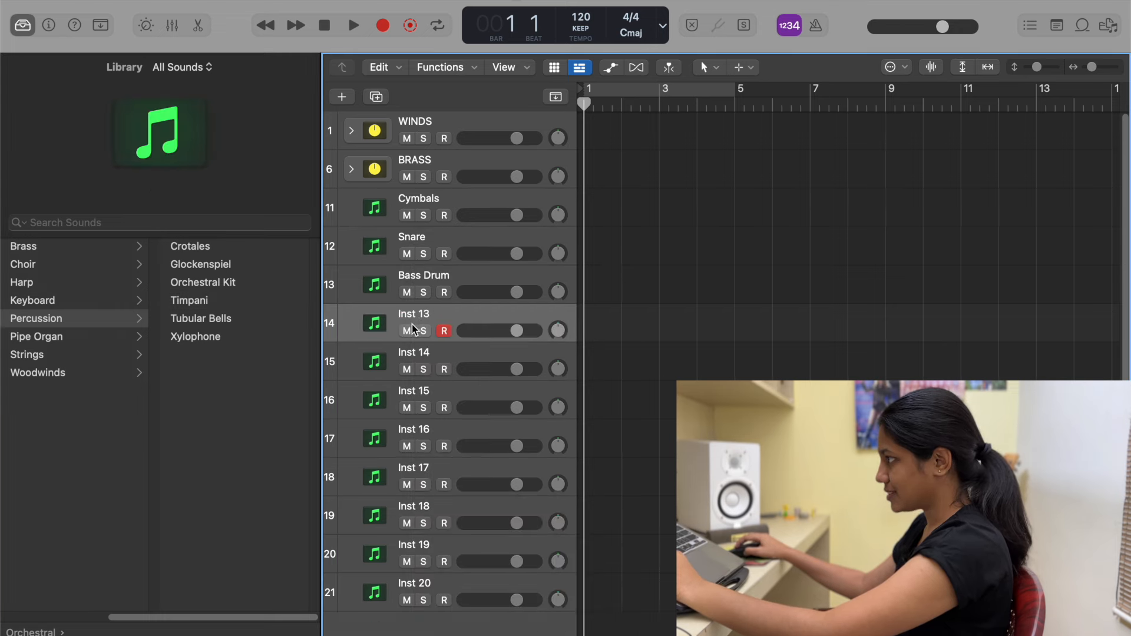
# - Rename the Inst 13 track below Bass Drum as Timpani
pyautogui.doubleClick(419, 316)
pyautogui.write('Timpani')
pyautogui.press('Return')
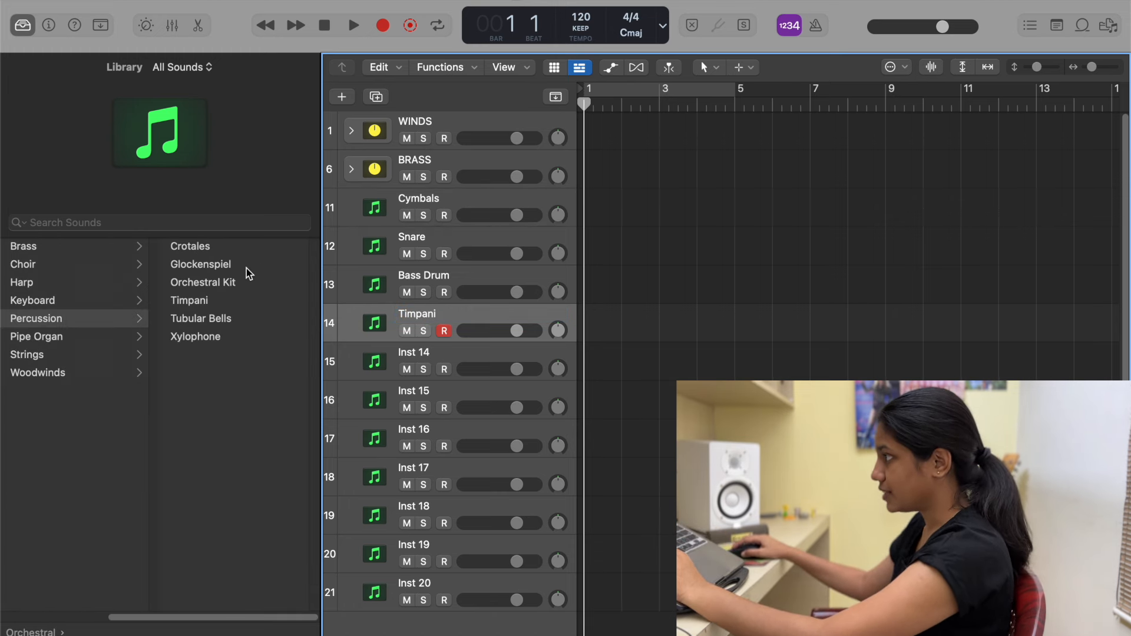
# - Load the orchestral percussion Glockenspiel sound on the Inst 14 track and audition it with Musical Typing
pyautogui.press('Down')
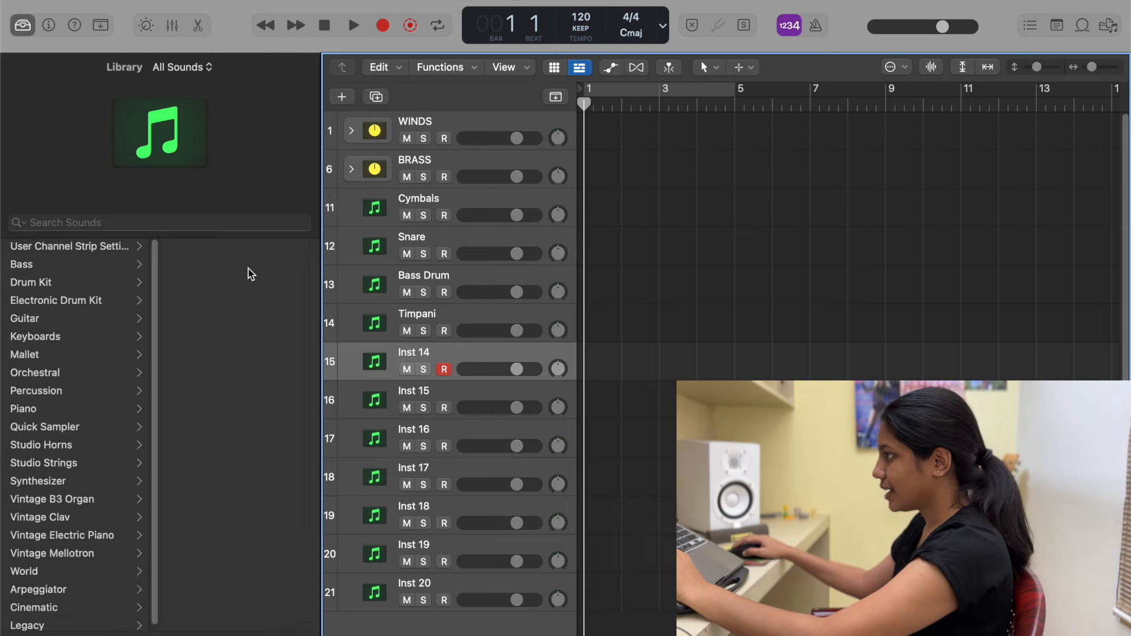
pyautogui.click(97, 373)
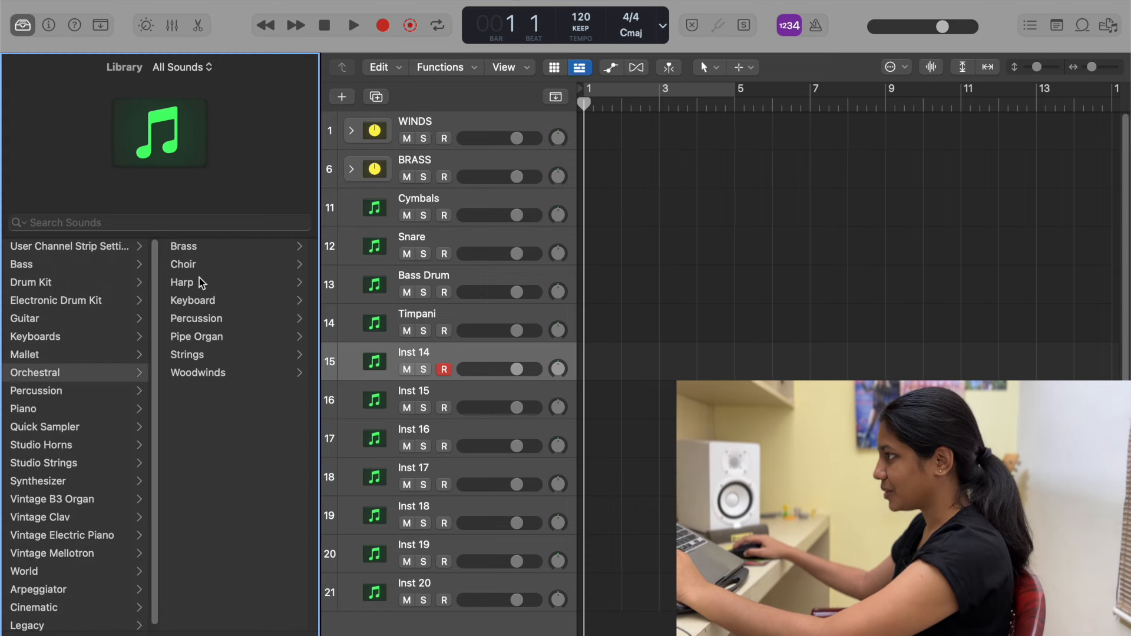
pyautogui.click(201, 319)
pyautogui.click(221, 267)
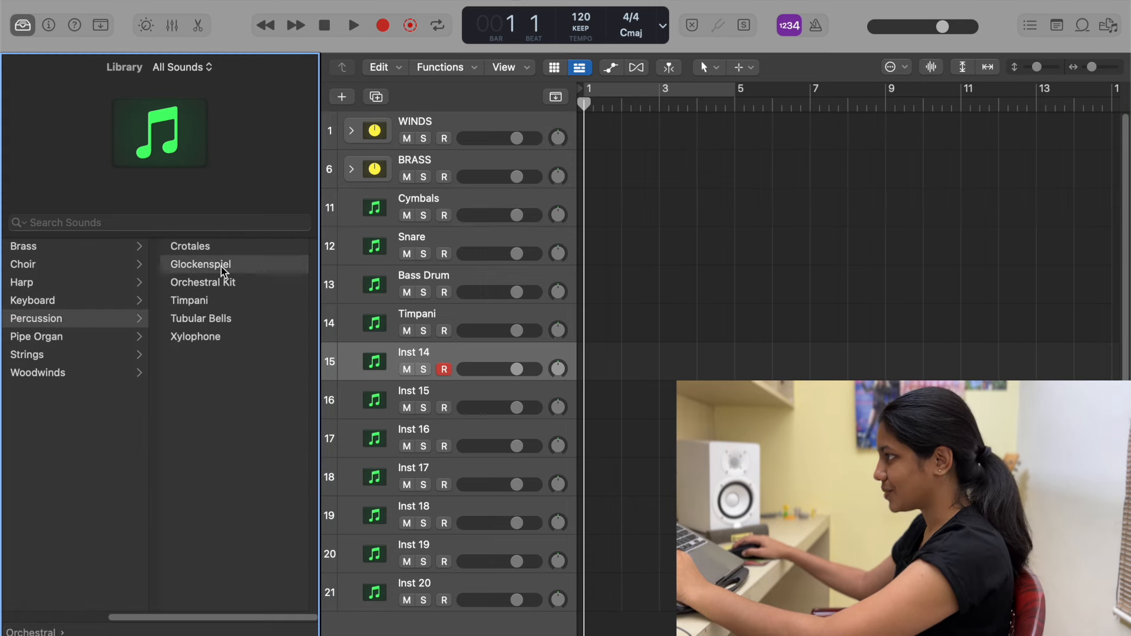
pyautogui.press('super+k')
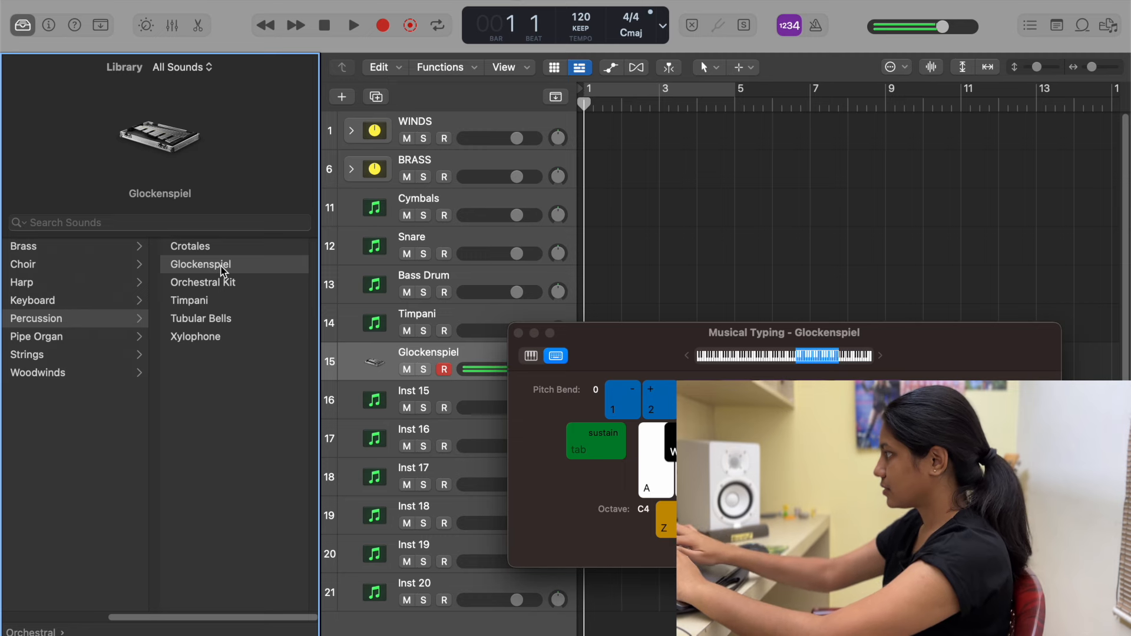
pyautogui.click(518, 333)
# - Delete the auditioned Glockenspiel track and close the Library
pyautogui.rightClick(445, 360)
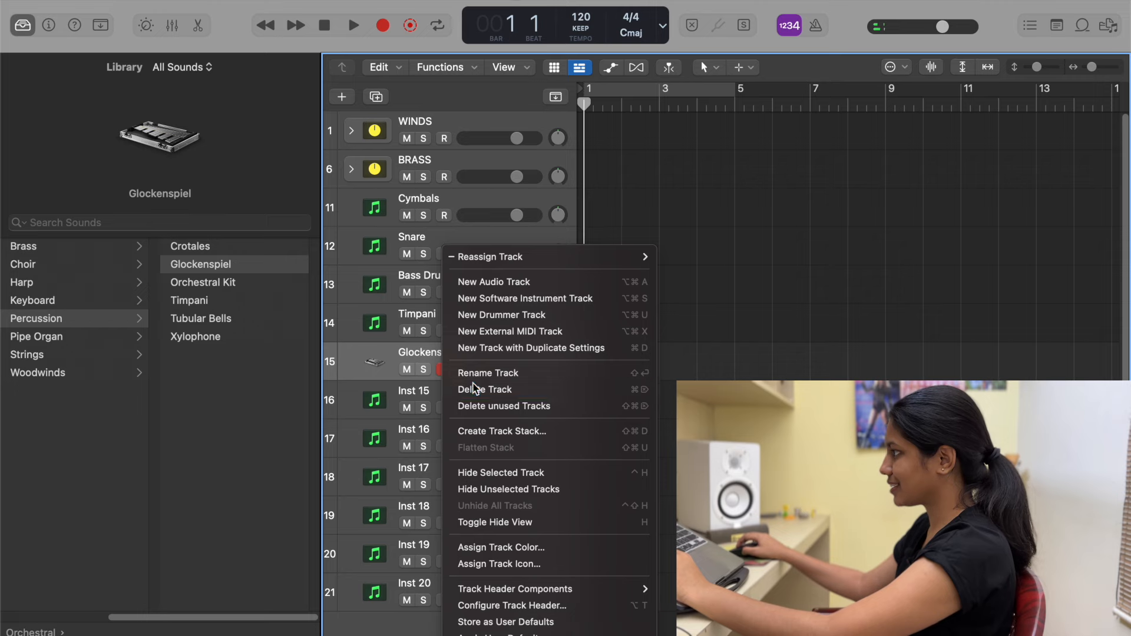
pyautogui.click(477, 389)
pyautogui.click(24, 26)
# - Group the Cymbals, Snare, Bass Drum and Timpani tracks into a collapsed summing stack named PERC
pyautogui.click(135, 217)
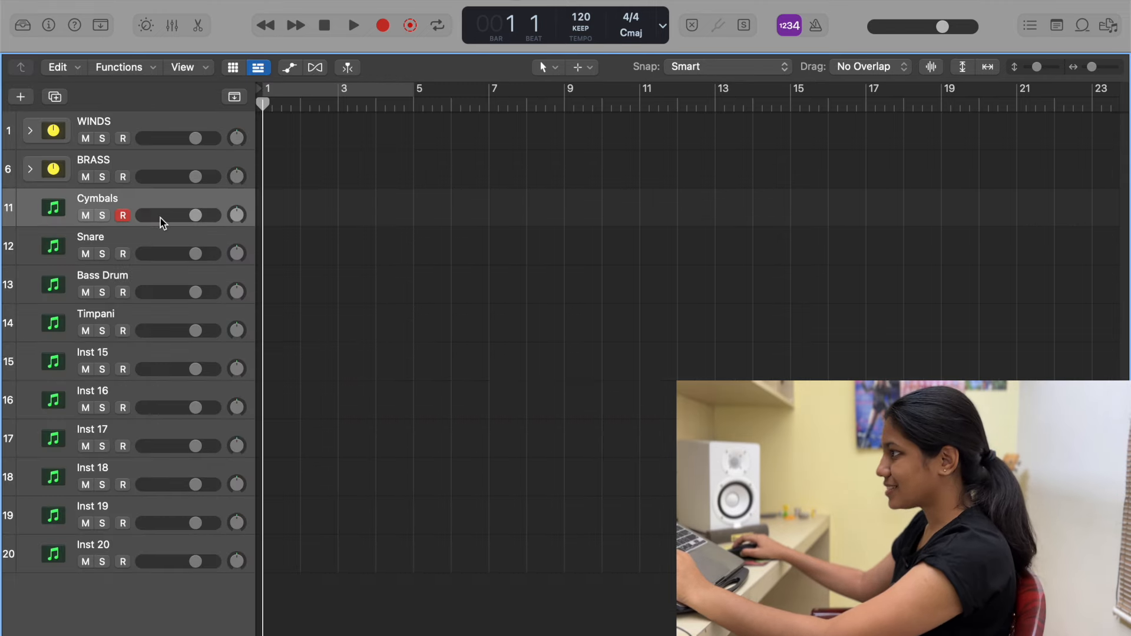
pyautogui.click(140, 241)
pyautogui.click(144, 276)
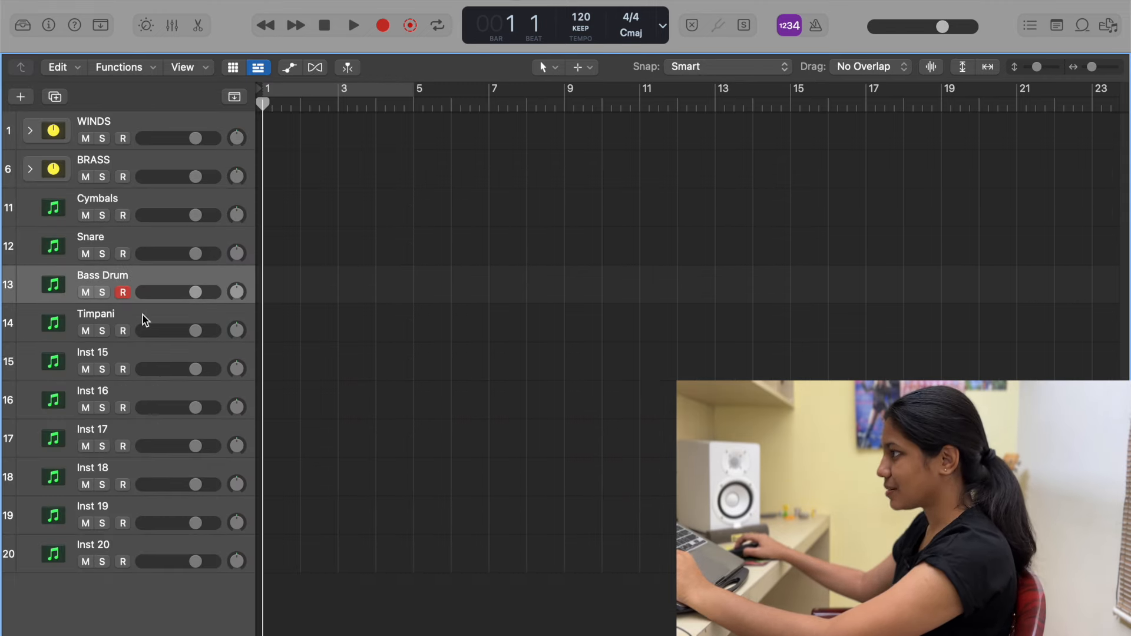
pyautogui.click(145, 321)
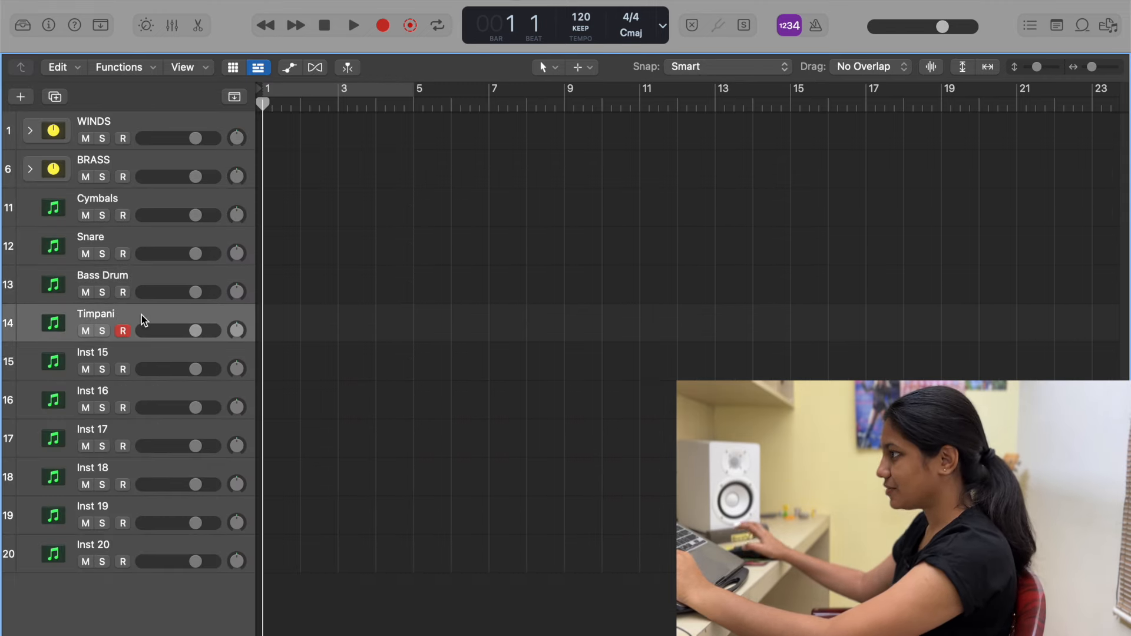
pyautogui.keyDown('shift'); pyautogui.click(146, 201); pyautogui.keyUp('shift')
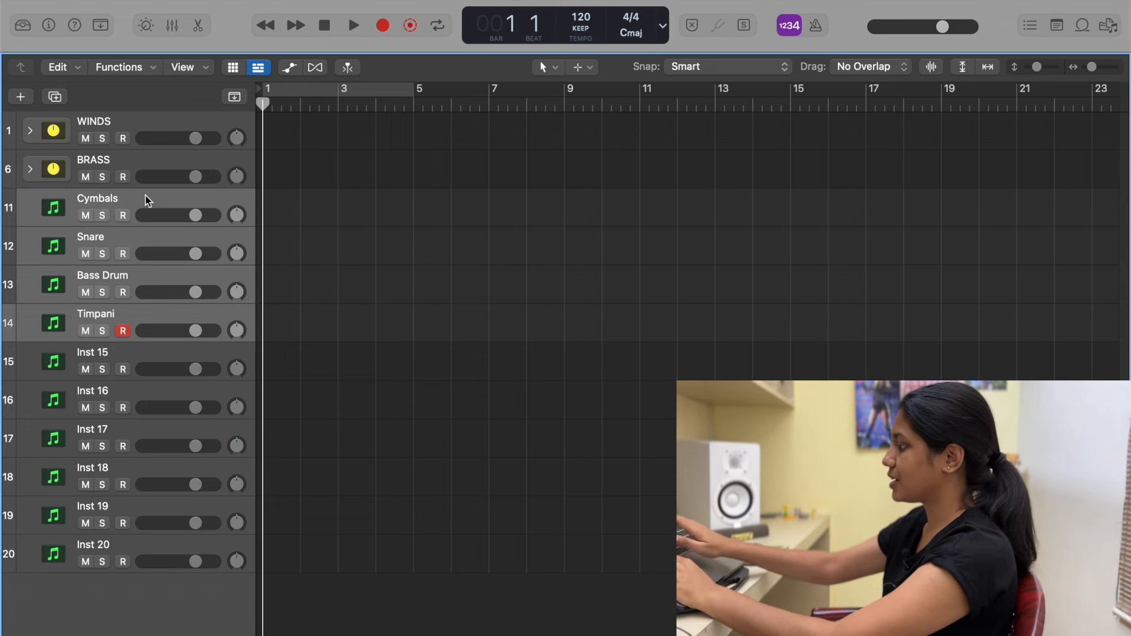
pyautogui.press('super+shift+d')
pyautogui.write('PERC')
pyautogui.press('Return')
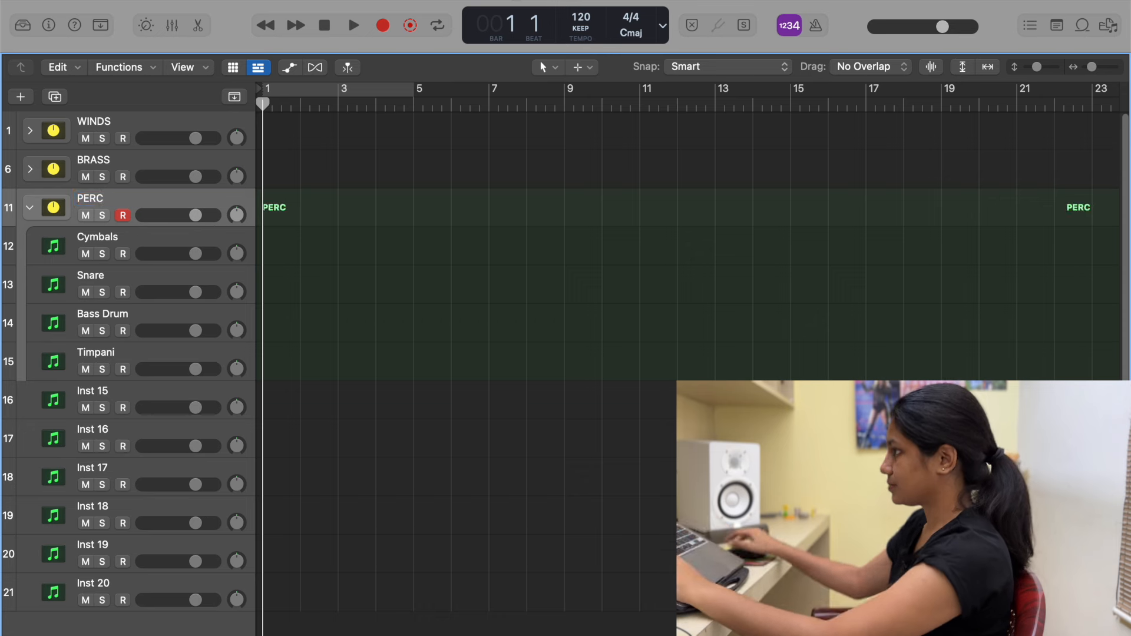
pyautogui.click(27, 210)
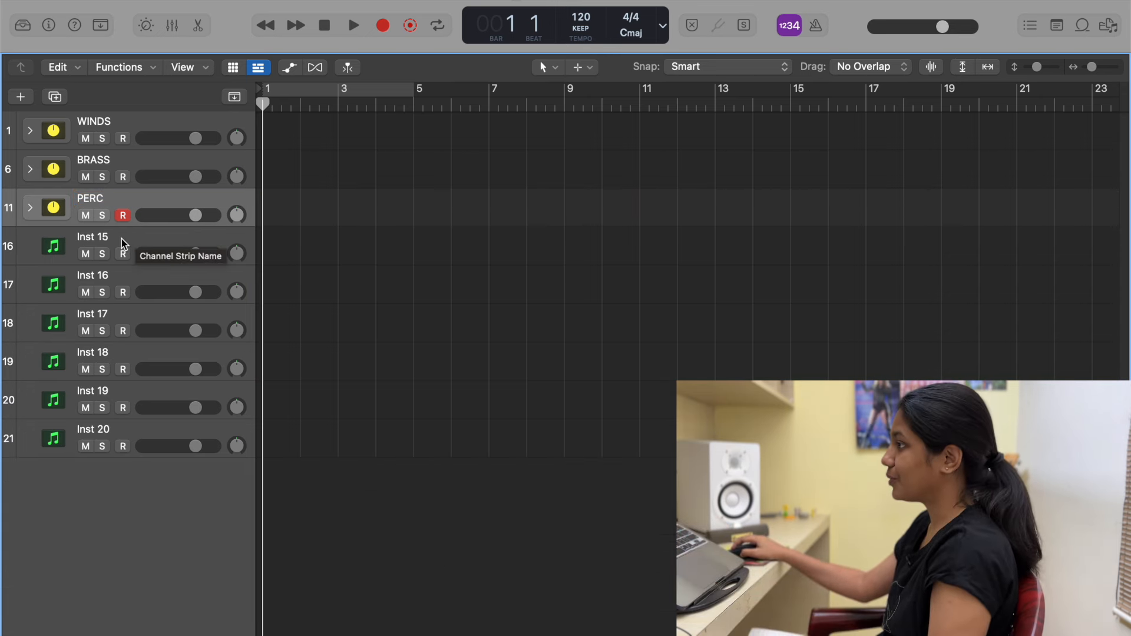
# - Show the Library's orchestral percussion sounds for the Inst 15 track
pyautogui.click(123, 241)
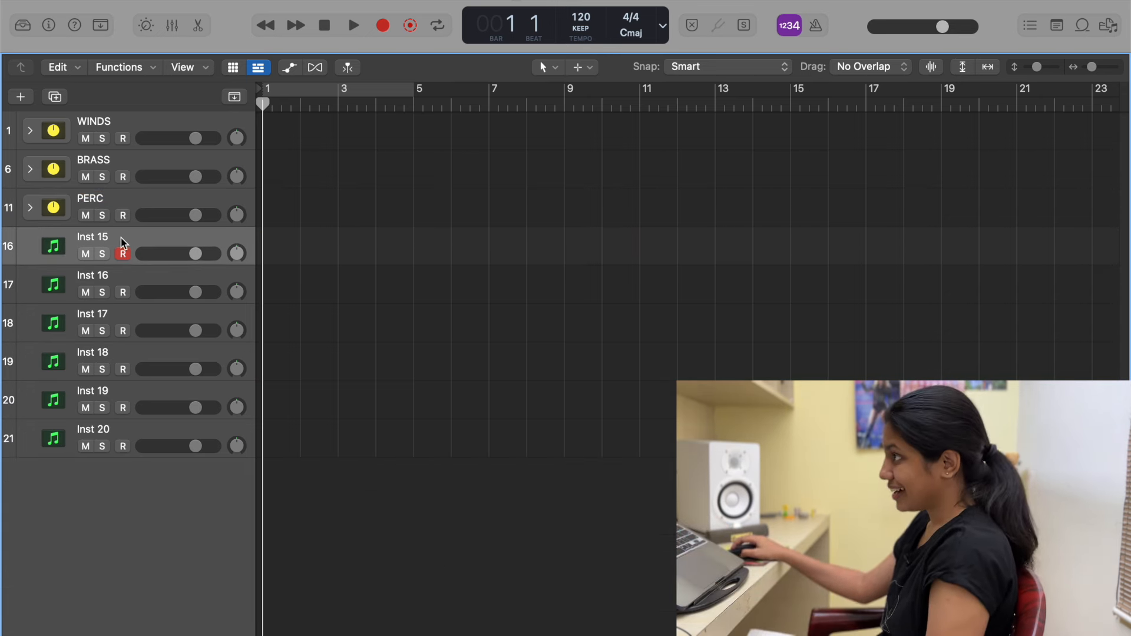
pyautogui.click(50, 29)
pyautogui.press('y')
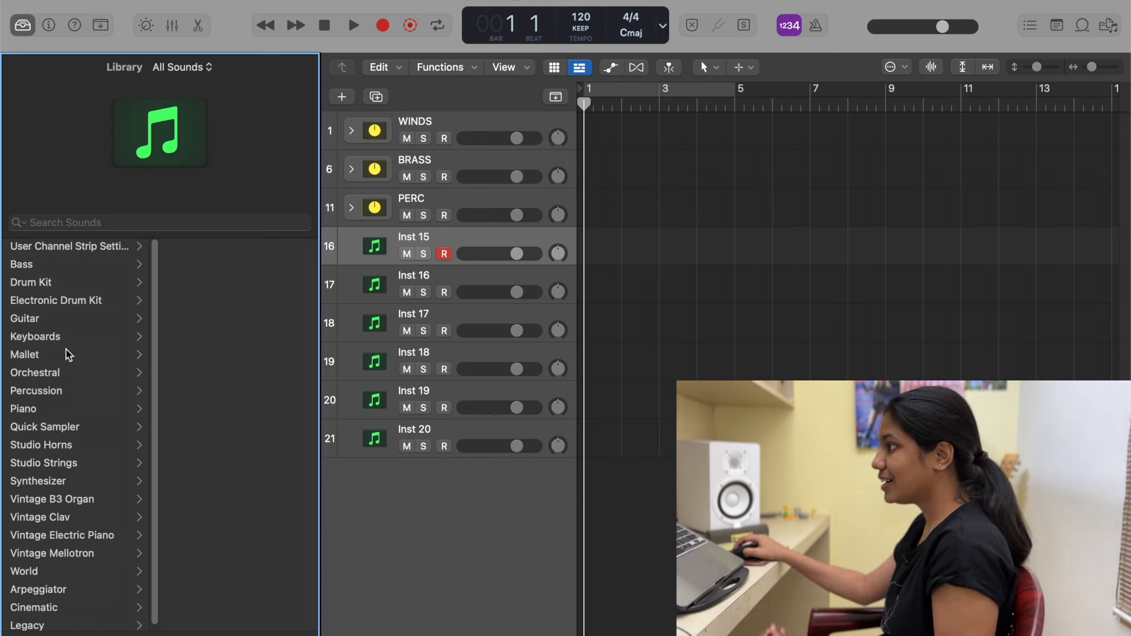
pyautogui.click(65, 377)
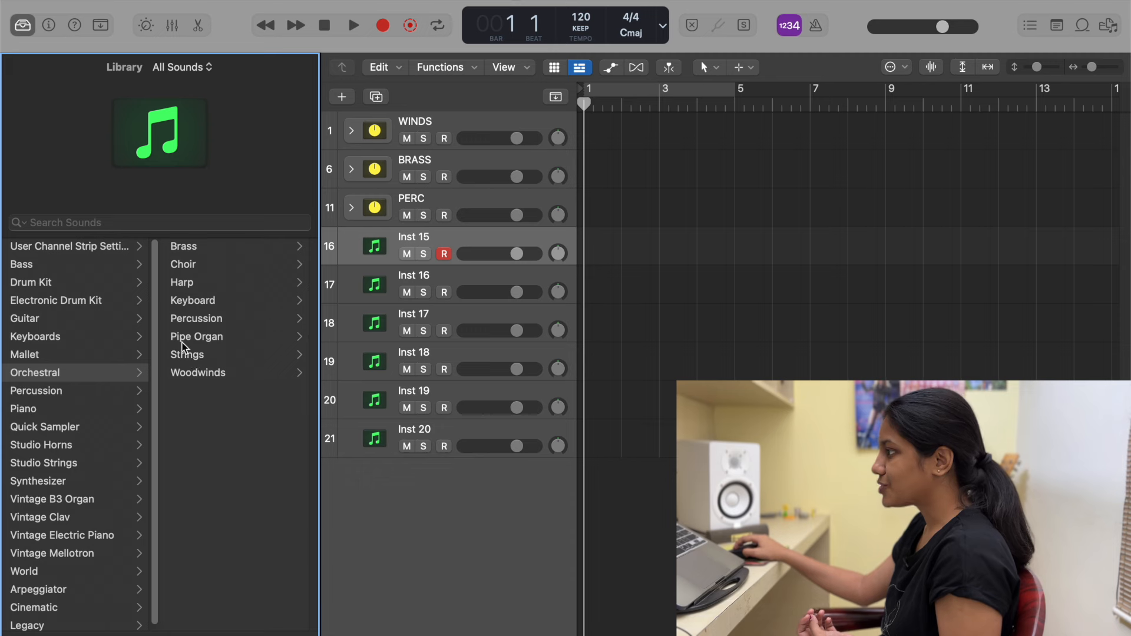
pyautogui.click(215, 318)
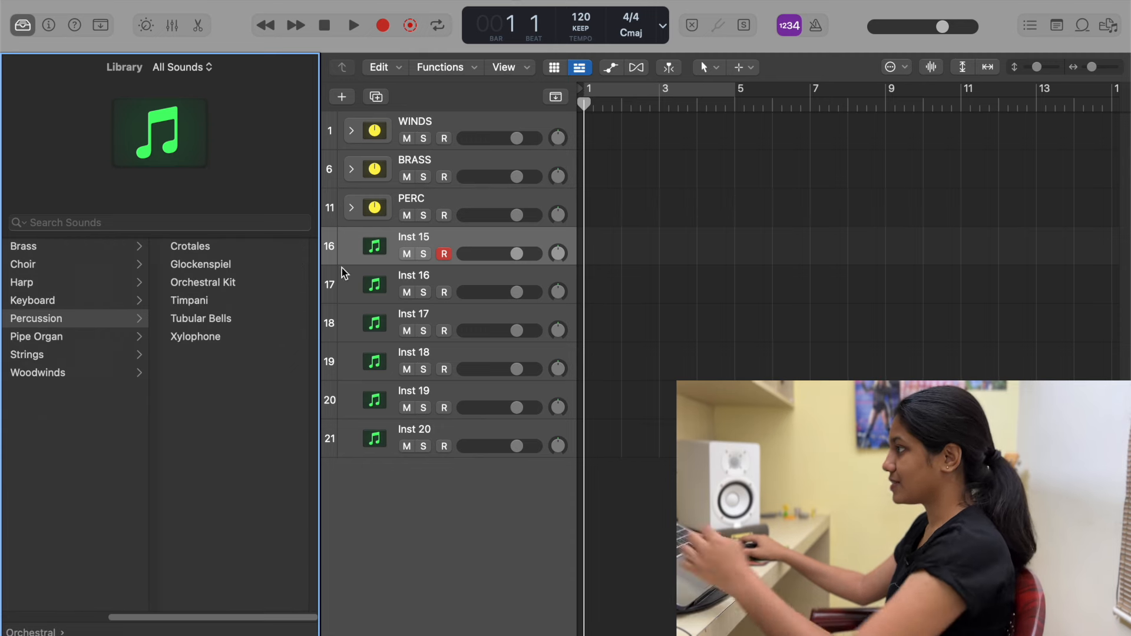
# - Rename the Inst 15 track as Timpani and the Inst 16 track as Glokenspiel
pyautogui.doubleClick(419, 237)
pyautogui.write('Tim')
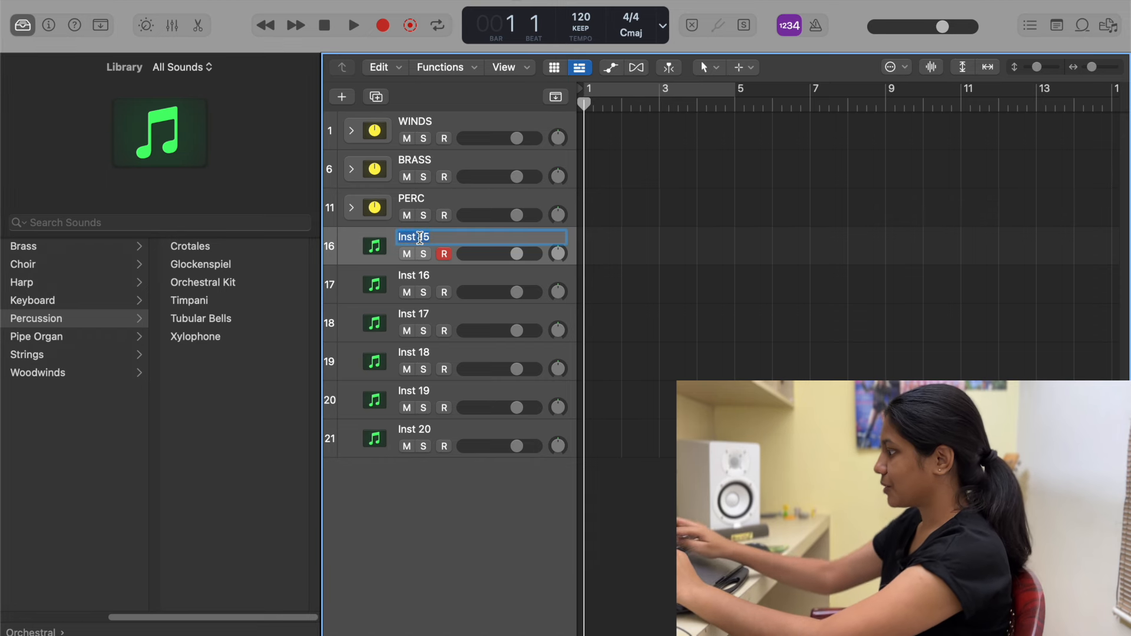
pyautogui.write('pani')
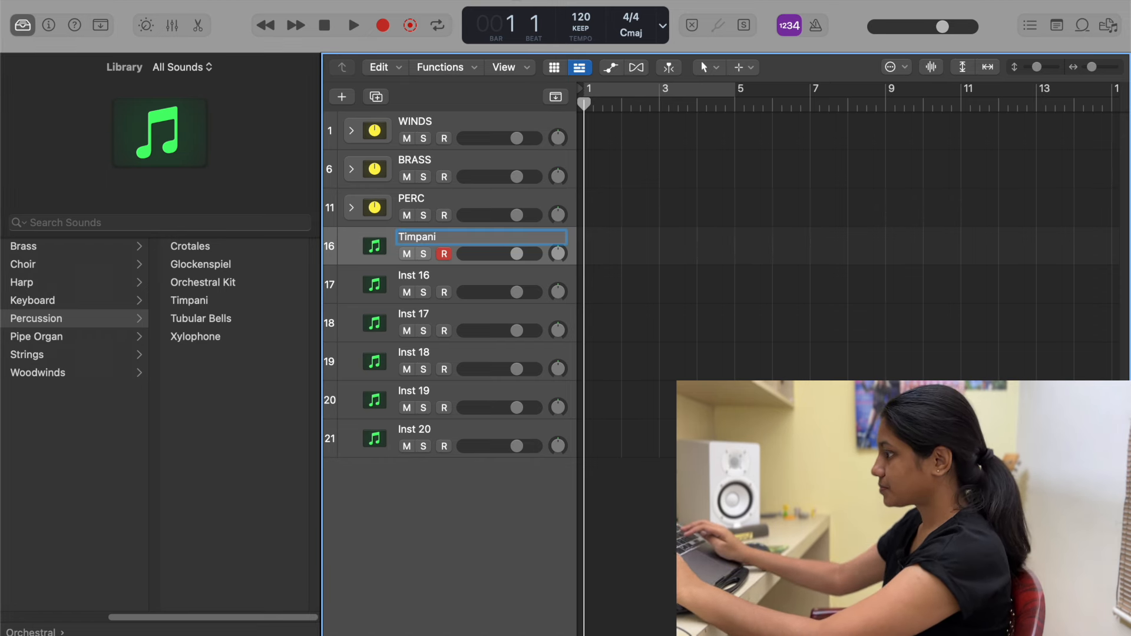
pyautogui.press('Tab')
pyautogui.write('Glokenspiel')
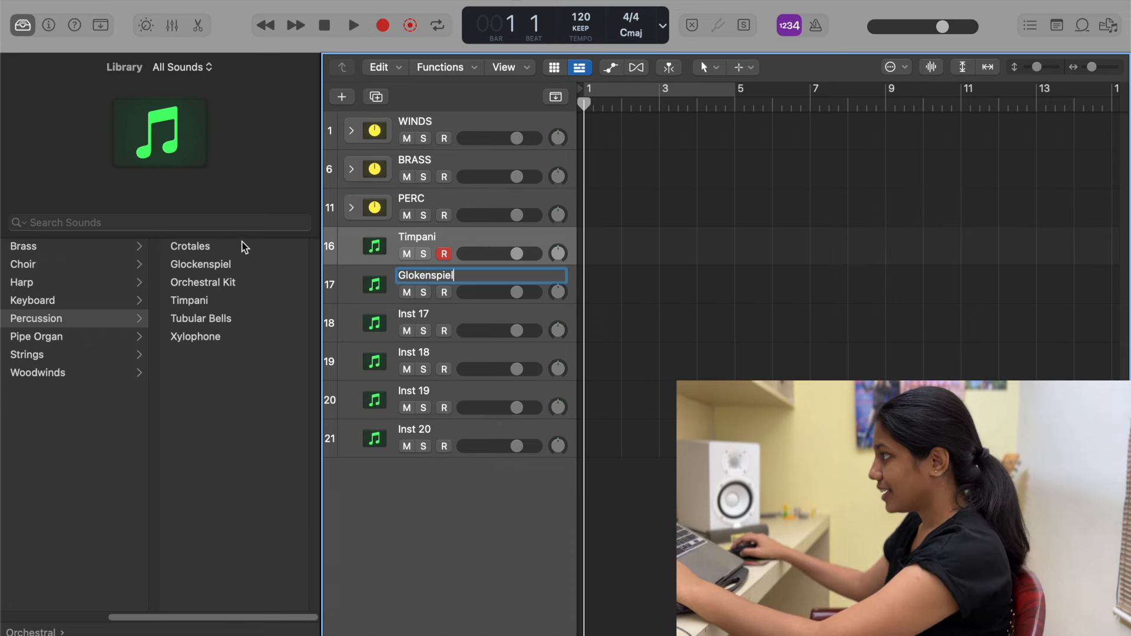
pyautogui.press('Tab')
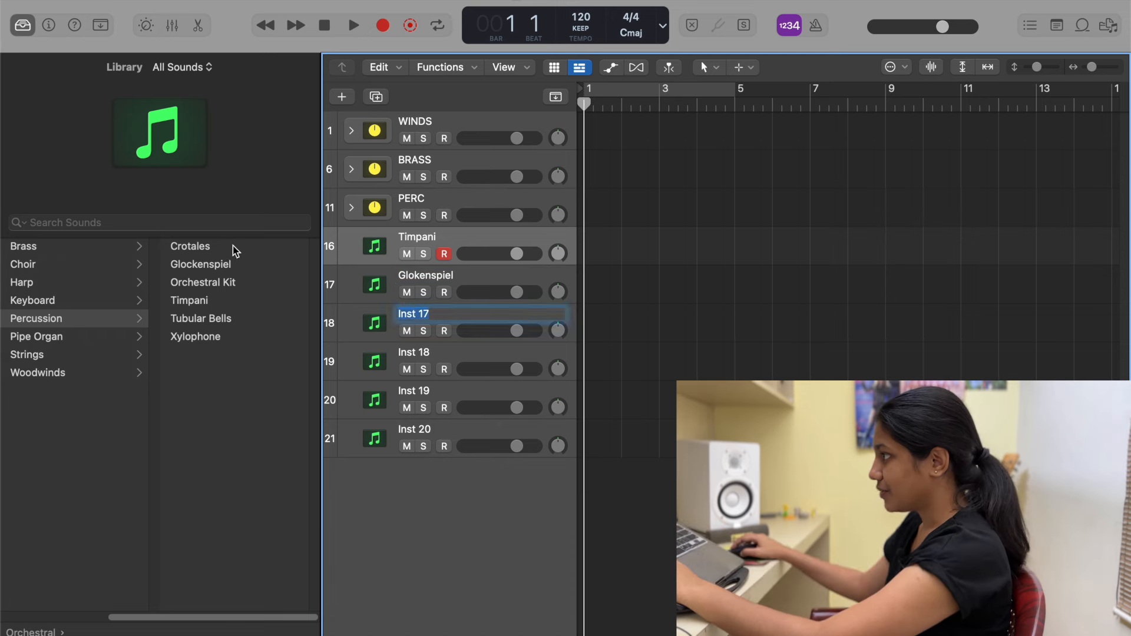
# - Check the tracks inside the PERC stack and rename the duplicate Timpani track below it as Crotales
pyautogui.click(350, 208)
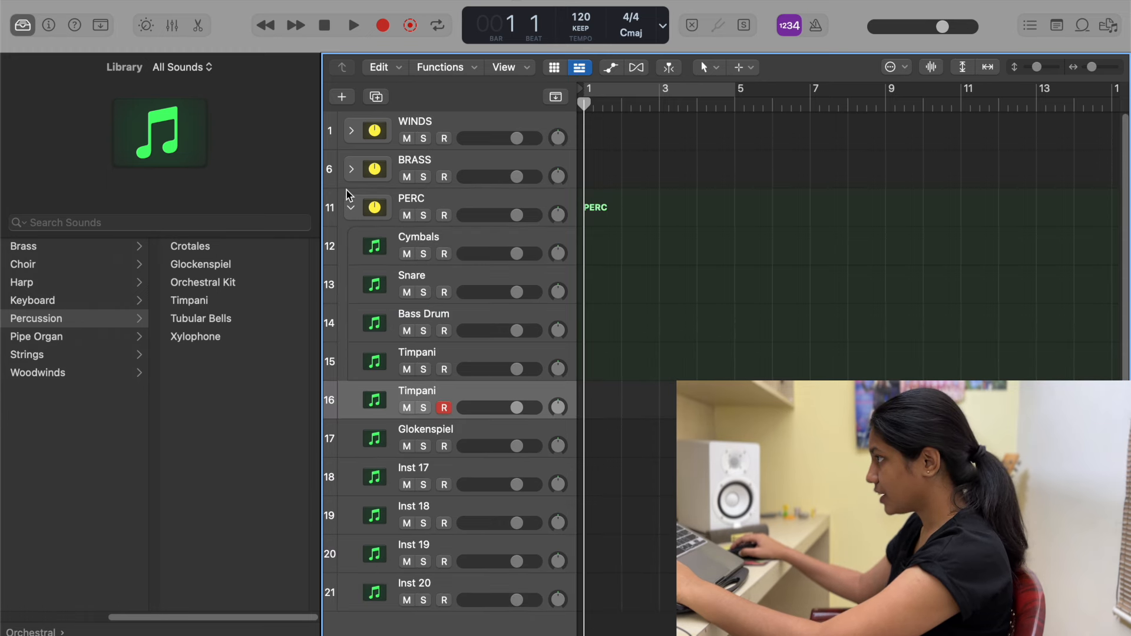
pyautogui.click(351, 208)
pyautogui.doubleClick(418, 238)
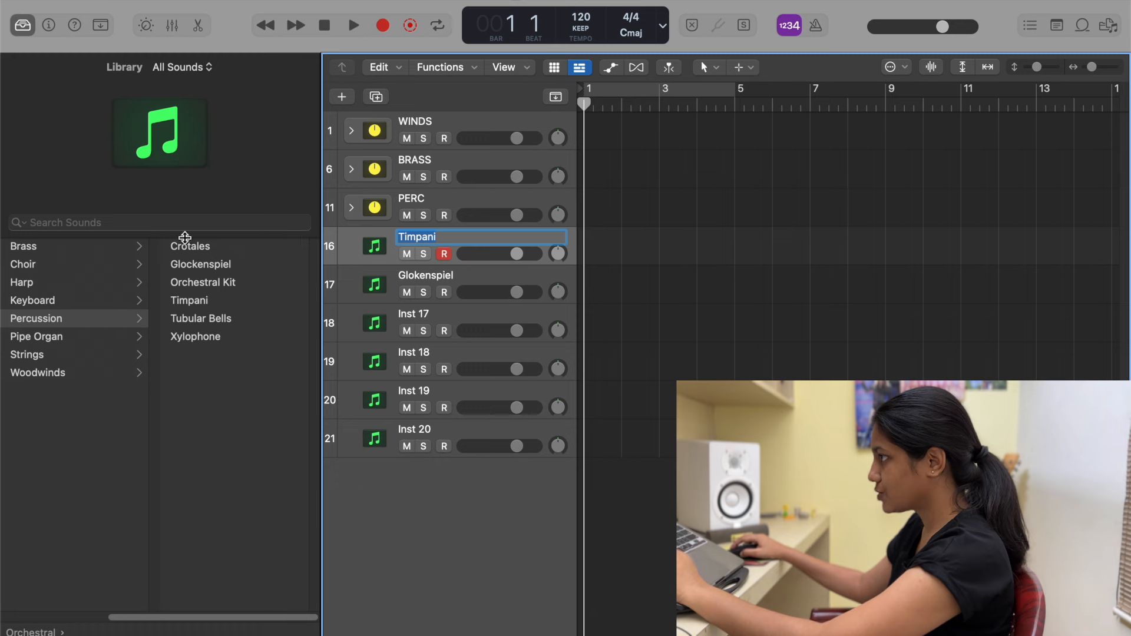
pyautogui.write('Crot')
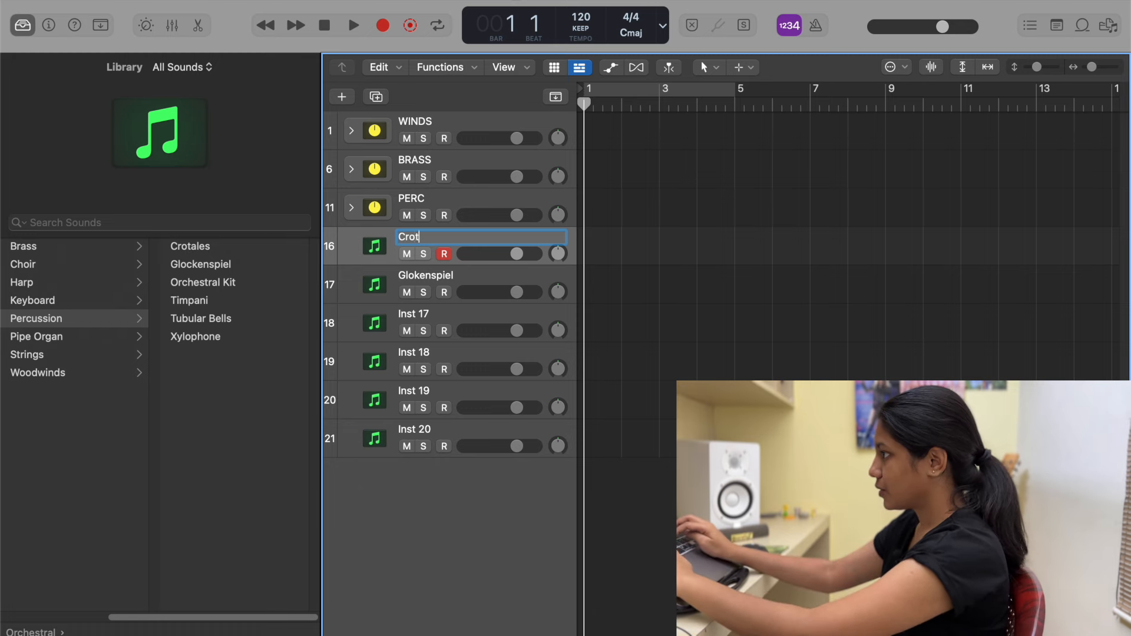
pyautogui.write('ales')
pyautogui.press('Return')
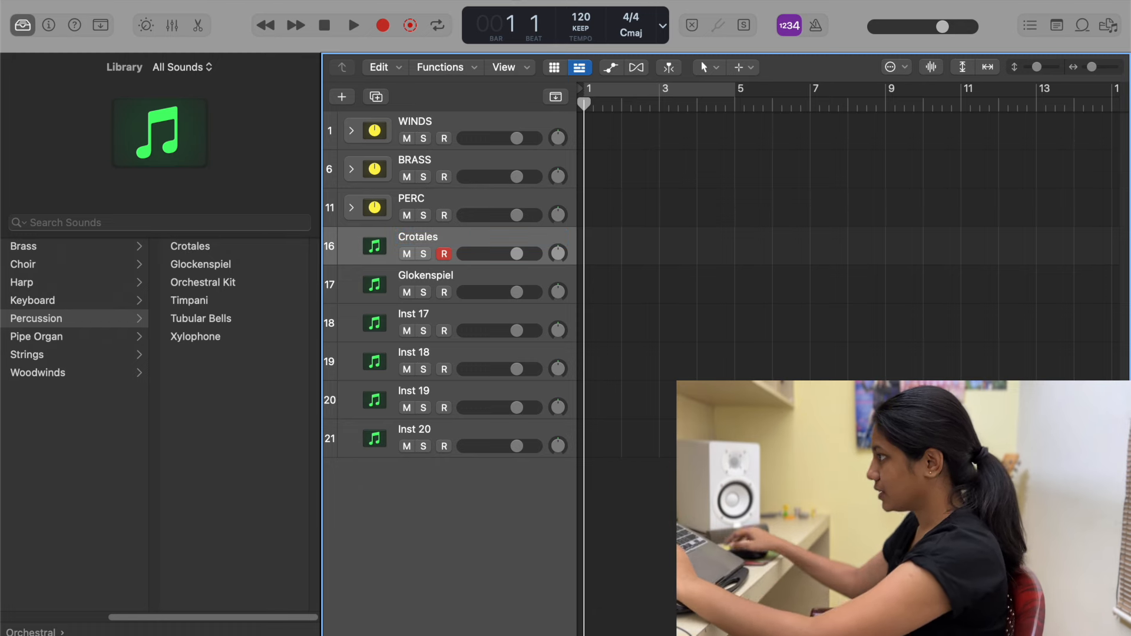
# - Rename the Inst 17 track below Glokenspiel as Harp
pyautogui.click(426, 311)
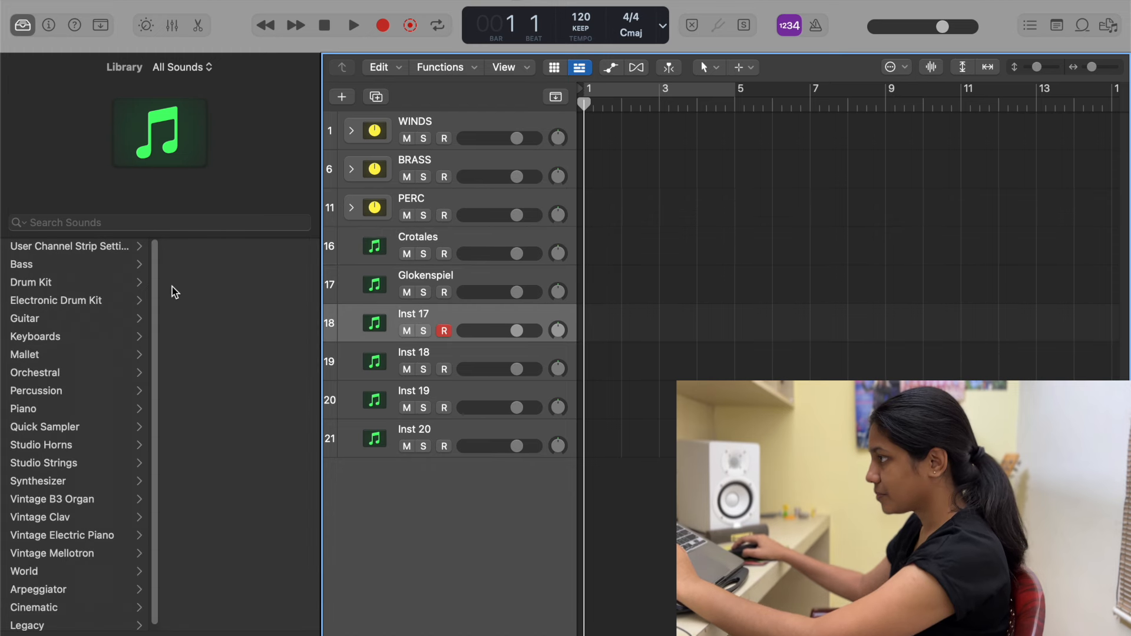
pyautogui.doubleClick(427, 315)
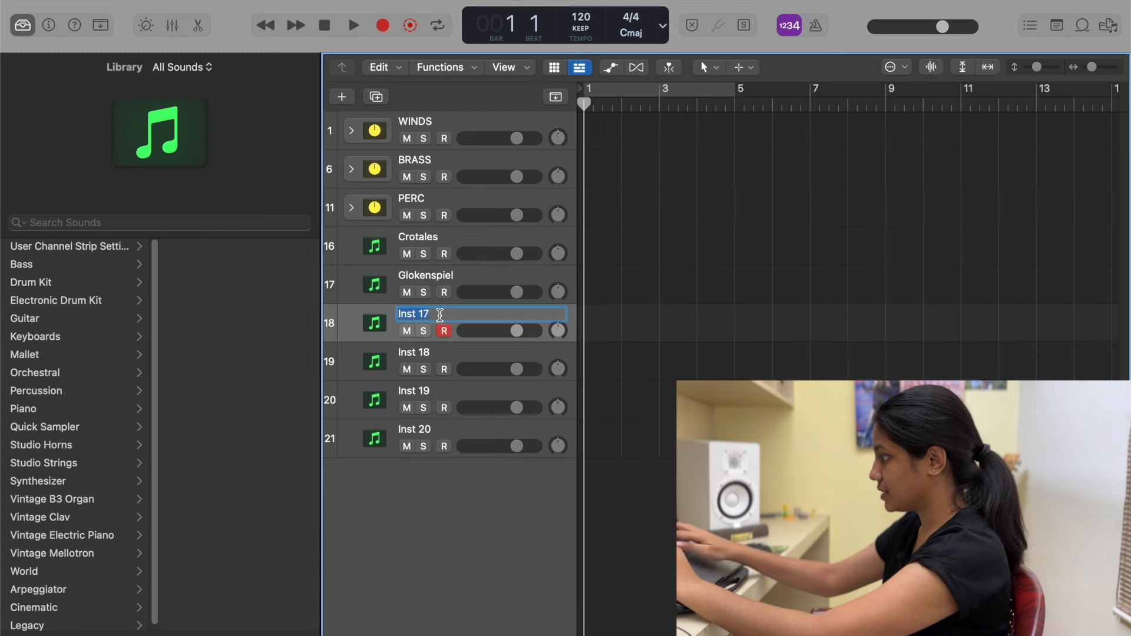
pyautogui.write('Harp')
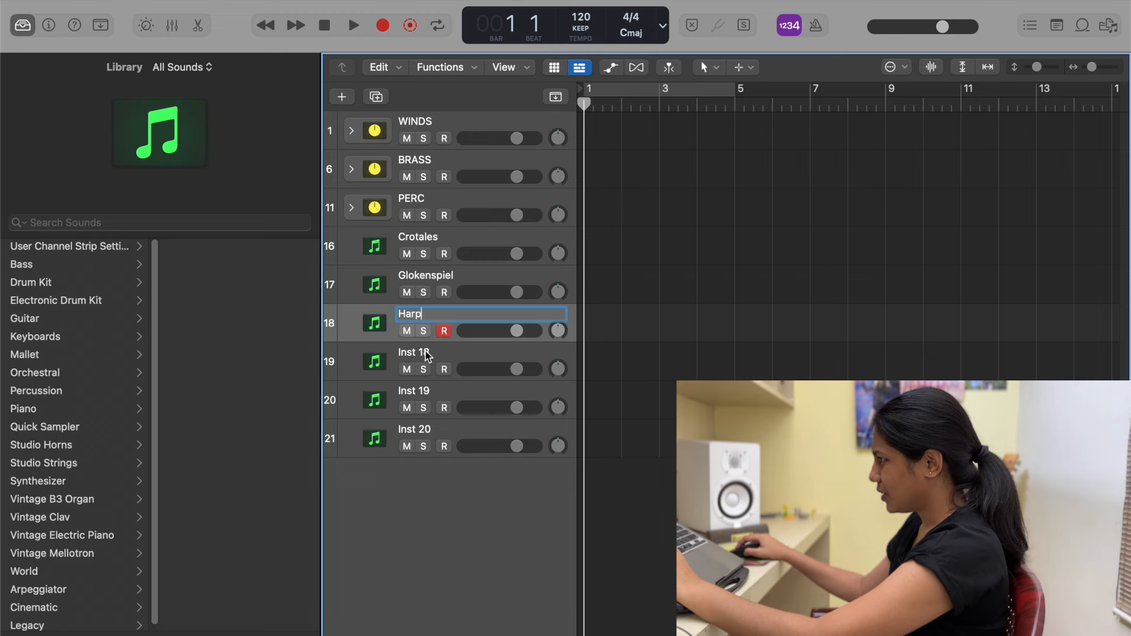
# - Rename the Inst 18 track below Harp as Piano
pyautogui.doubleClick(427, 353)
pyautogui.write('Piano')
pyautogui.press('Return')
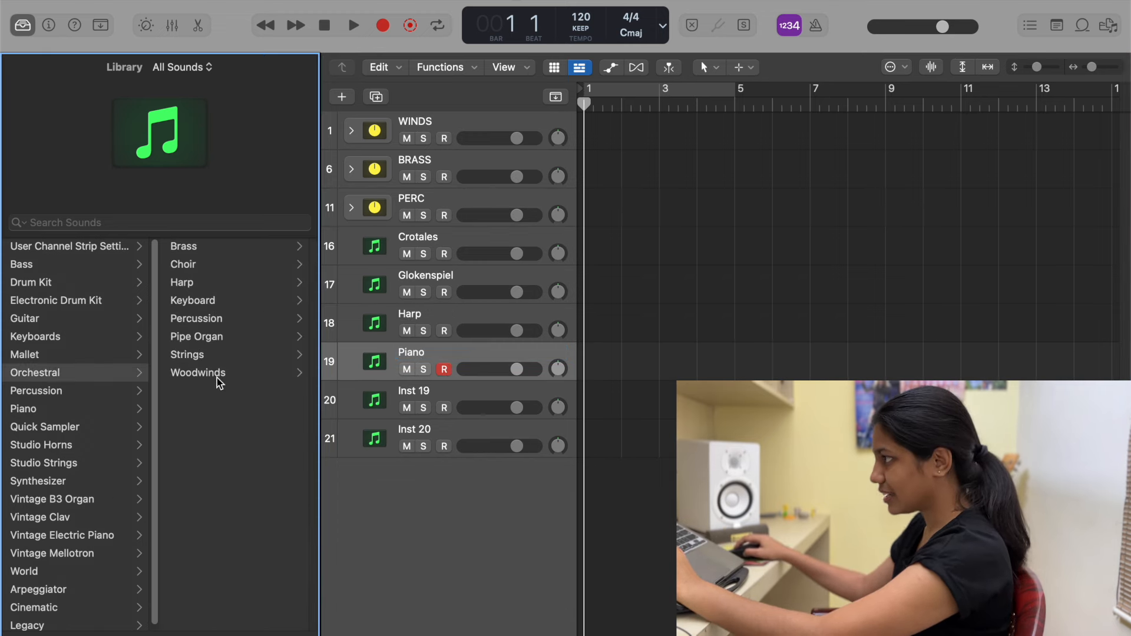
# - Browse the Library's orchestral percussion sounds and rename the Piano track as Xylophone
pyautogui.click(190, 357)
pyautogui.click(65, 318)
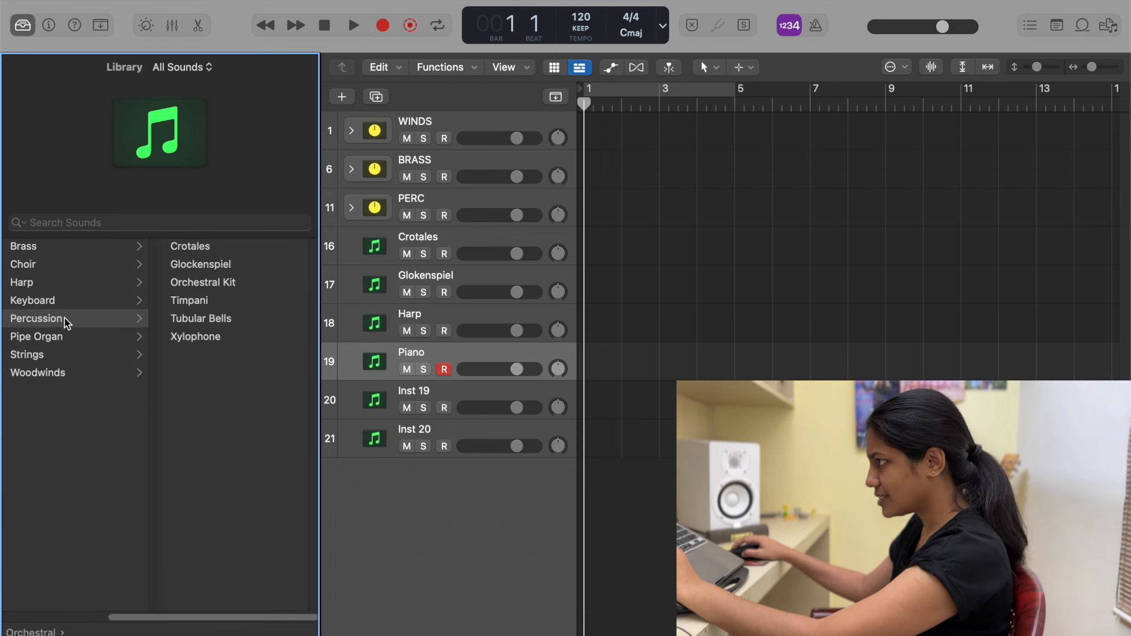
pyautogui.doubleClick(408, 354)
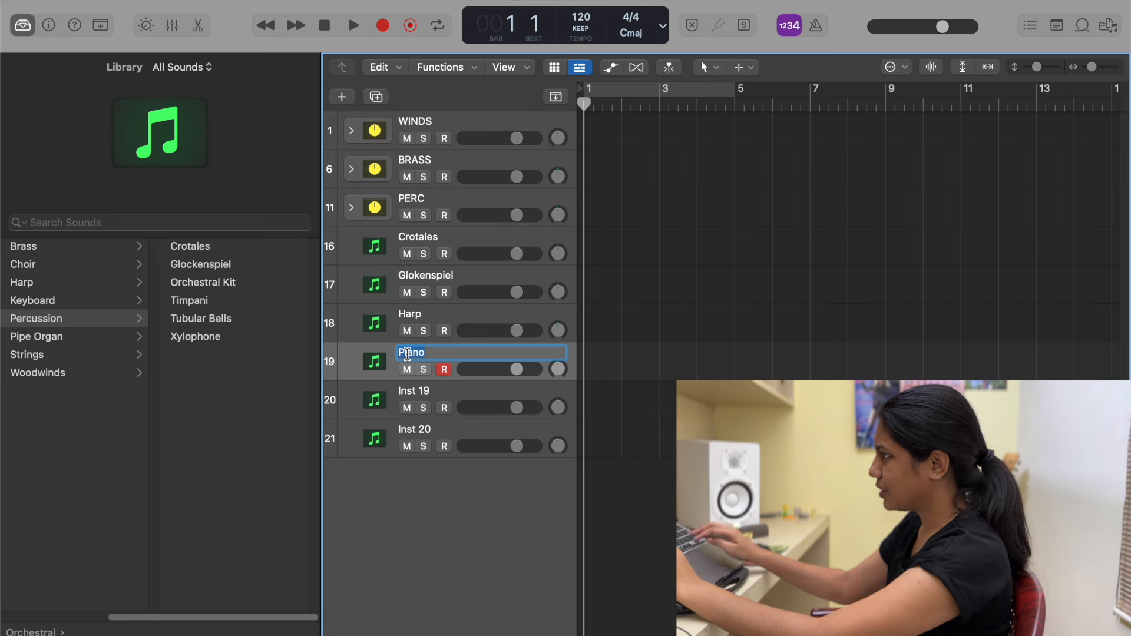
pyautogui.write('Xy')
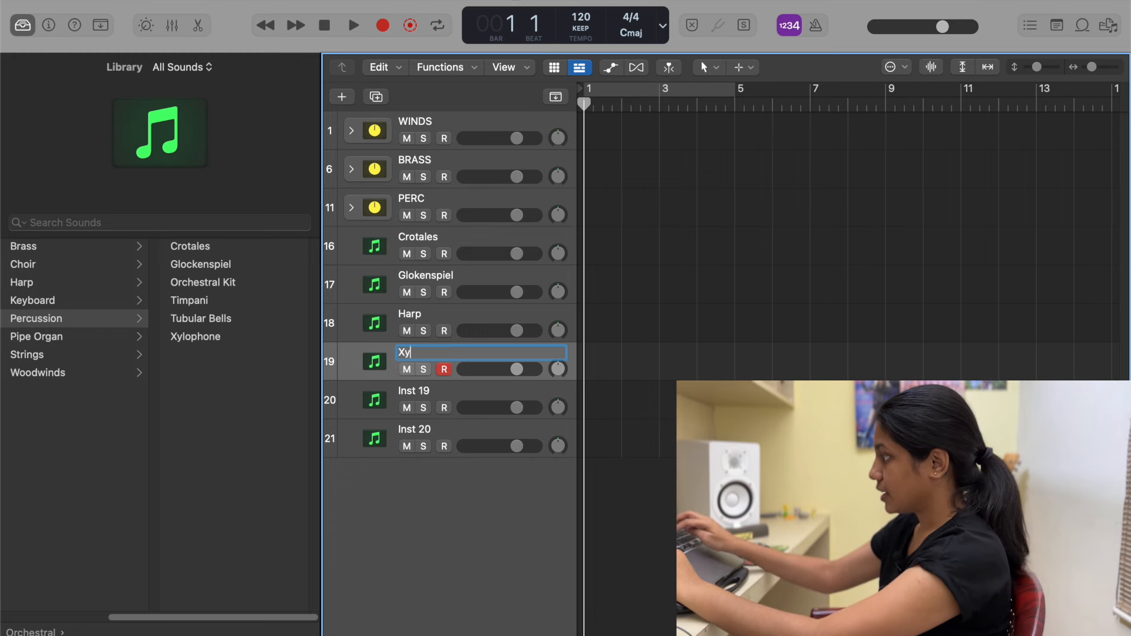
pyautogui.write('lophone')
pyautogui.press('Return')
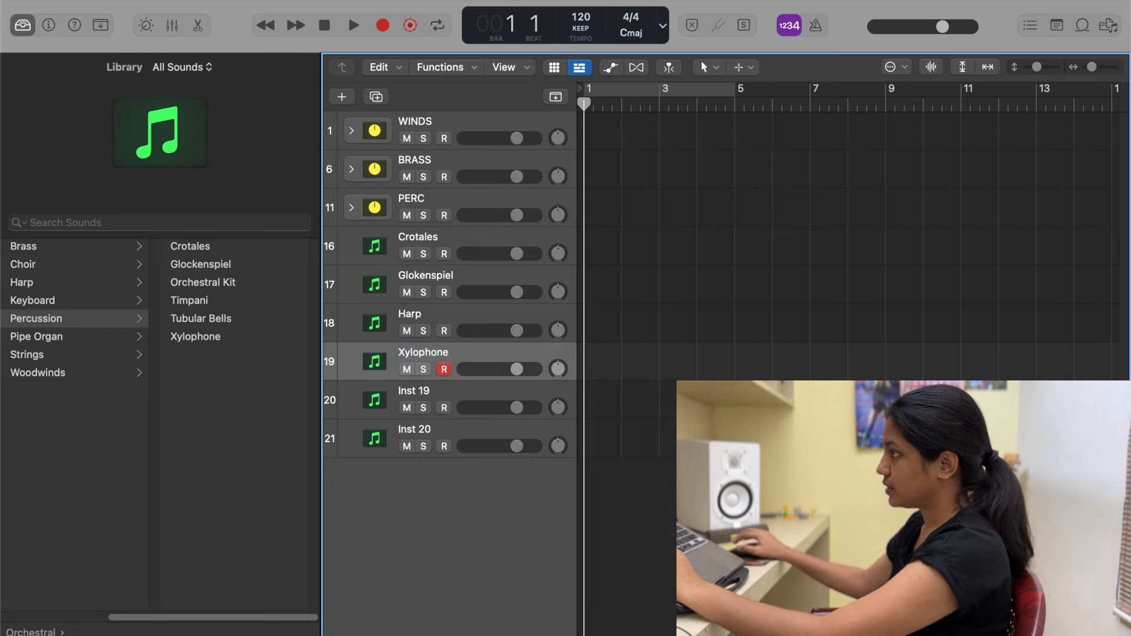
# - With the Library hidden, group the Crotales, Glokenspiel, Harp and Xylophone tracks into a collapsed summing stack named PITCHED PERC
pyautogui.press('y')
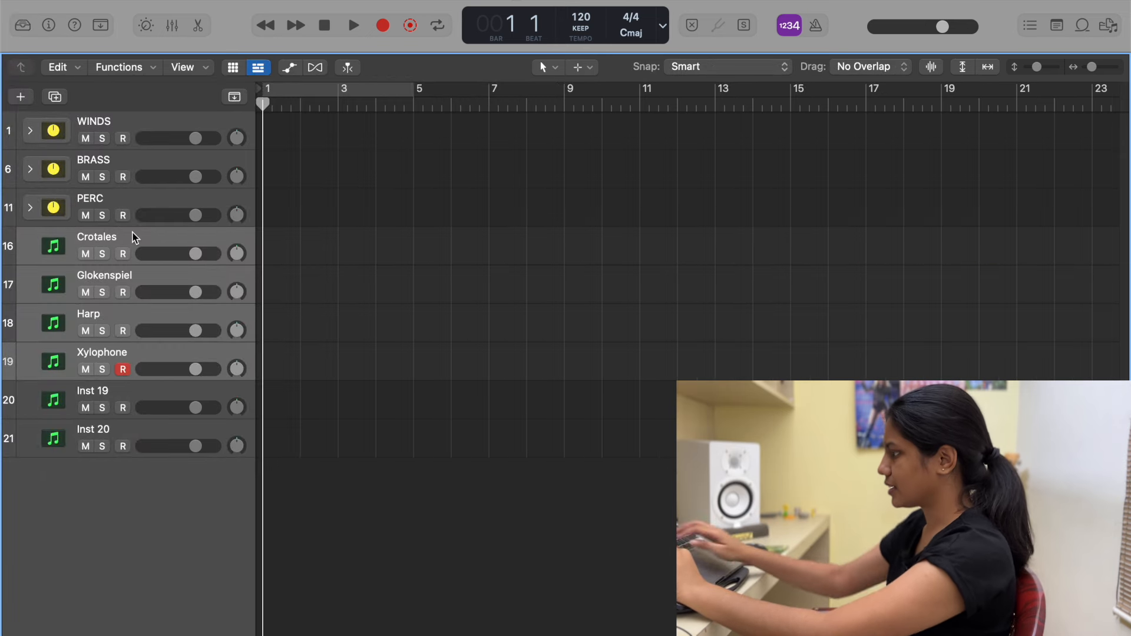
pyautogui.press('shift+super+g')
pyautogui.doubleClick(105, 236)
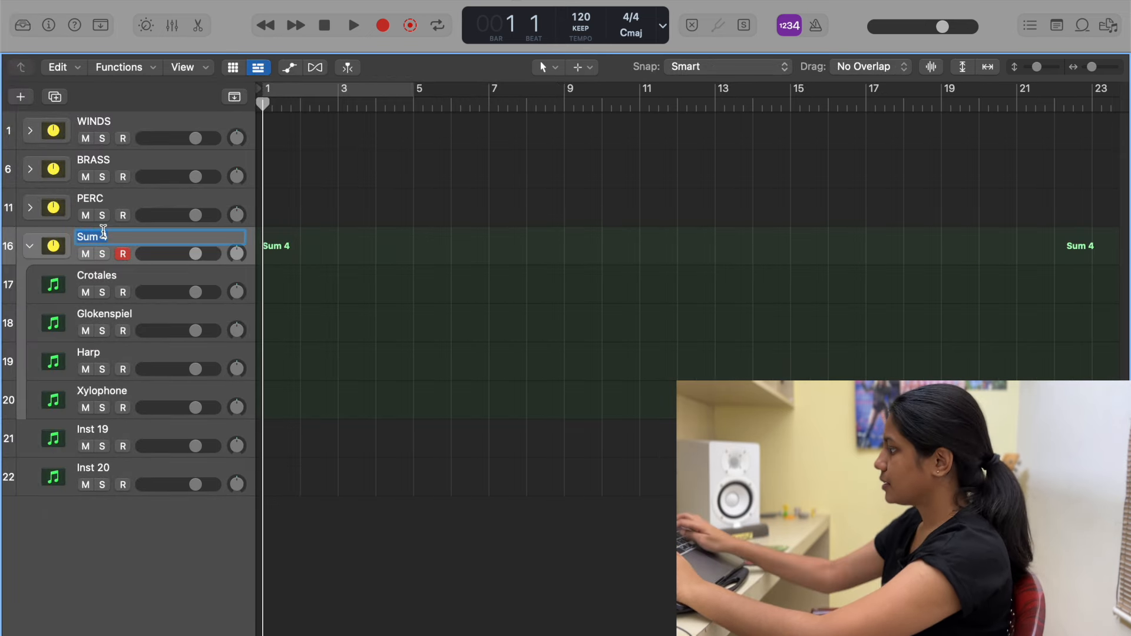
pyautogui.write('PITCHE')
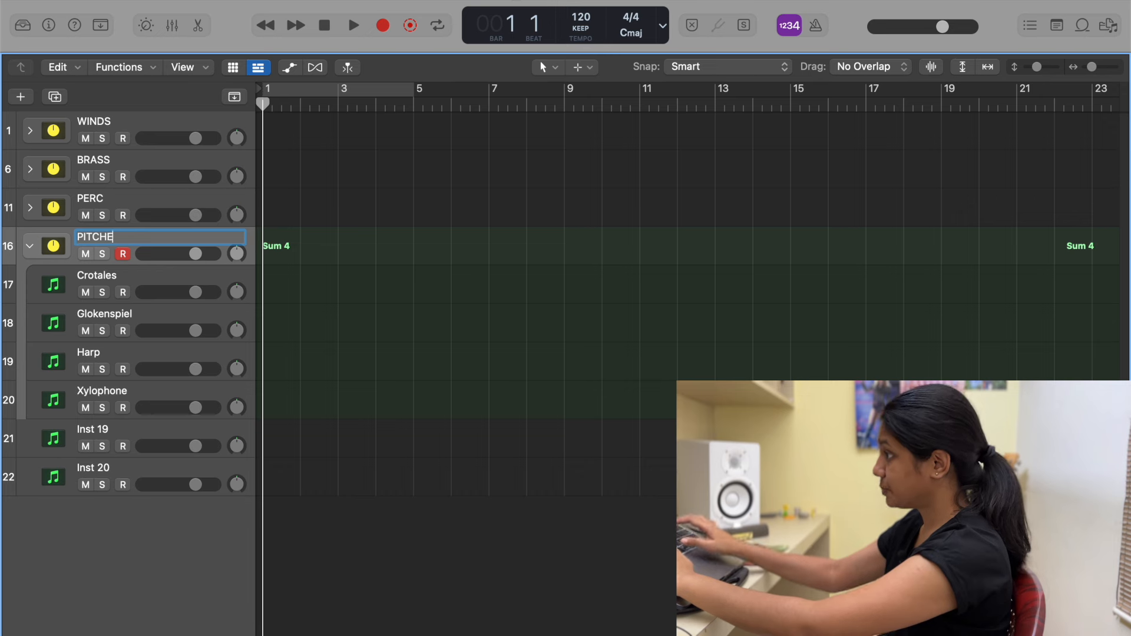
pyautogui.write('D PERC')
pyautogui.press('Return')
pyautogui.click(29, 246)
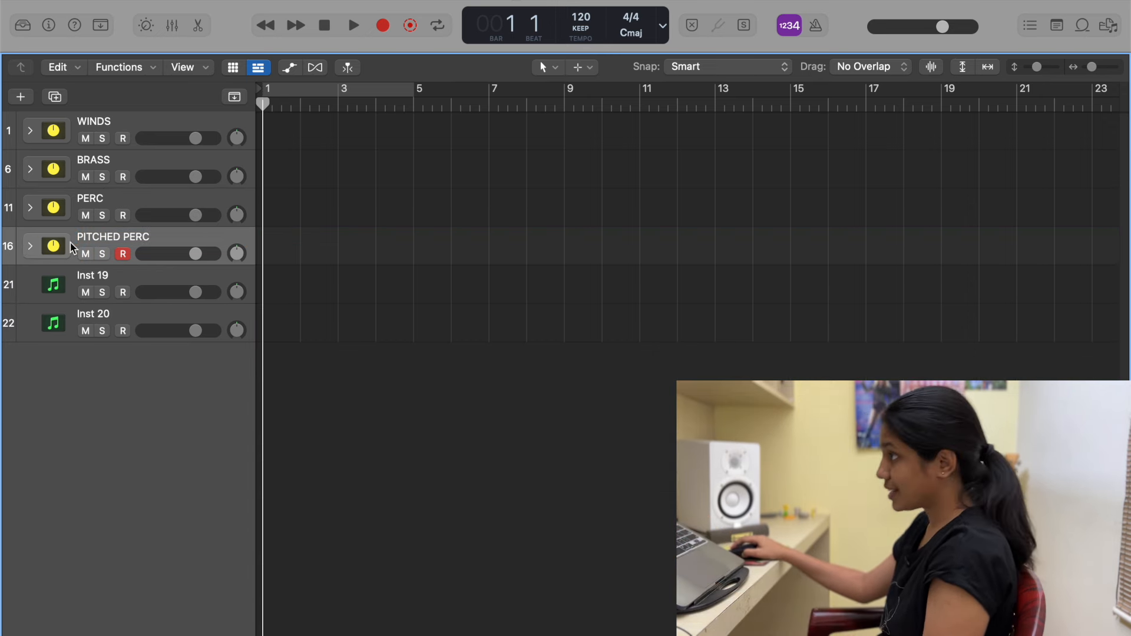
# - Rename the Inst 19 track as Violin 1 and the Inst 20 track as Violin 2
pyautogui.click(103, 281)
pyautogui.doubleClick(103, 281)
pyautogui.write('Violin 1')
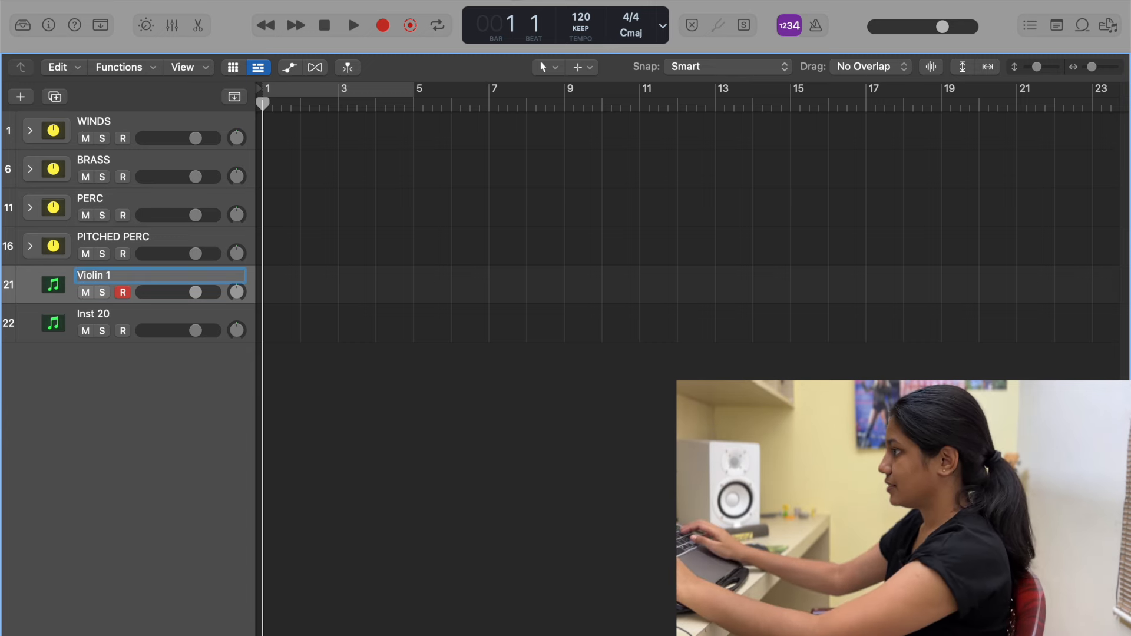
pyautogui.press('Tab')
pyautogui.write('V')
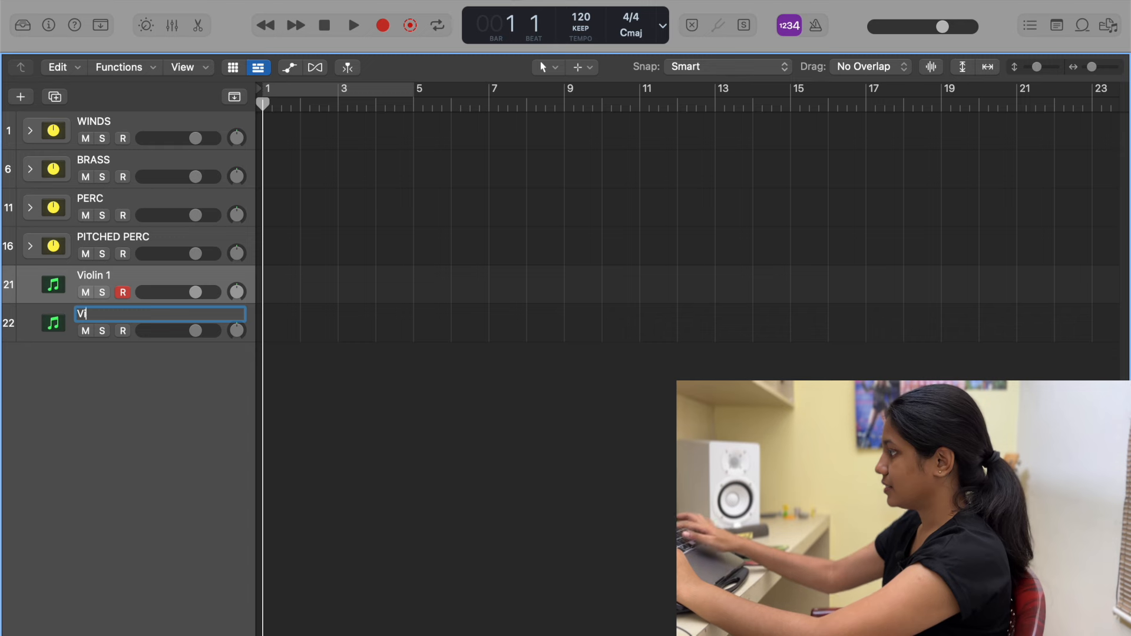
pyautogui.write('iolin 2')
pyautogui.press('Return')
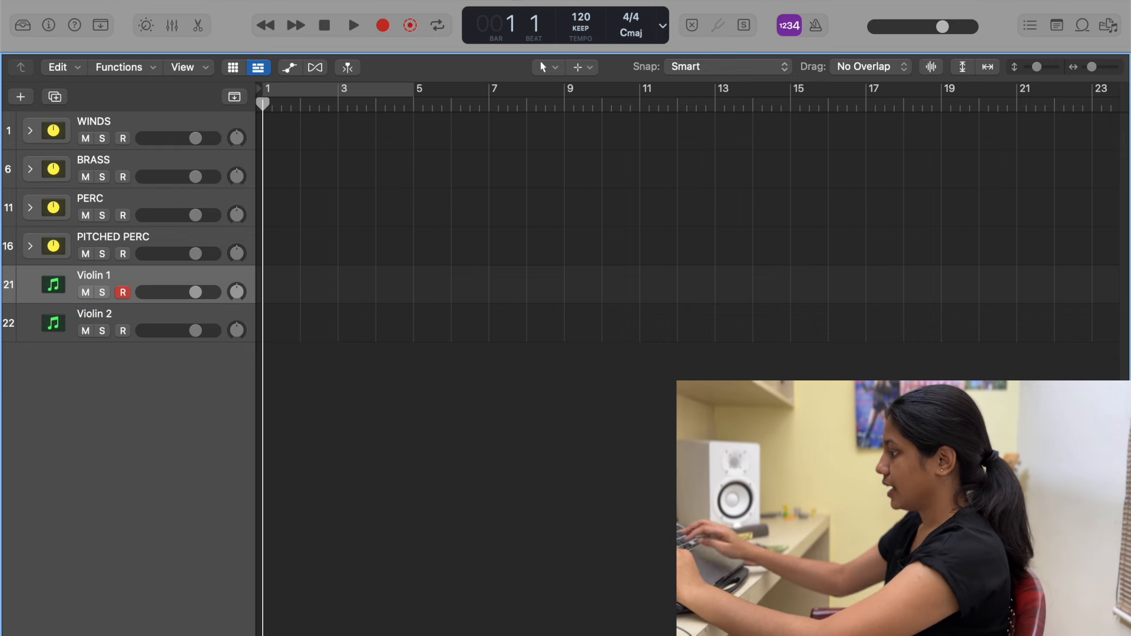
# - Add another instrument track below Violin 2 and rename it as Cello
pyautogui.press('super+d')
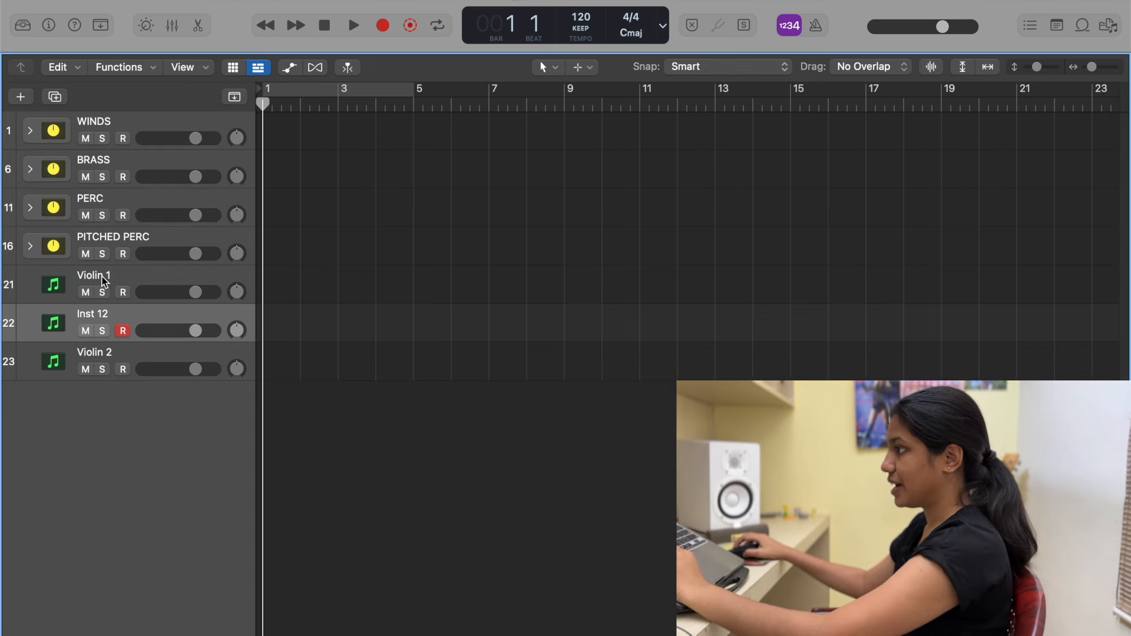
pyautogui.moveTo(101, 356); pyautogui.dragTo(102, 357)
pyautogui.doubleClick(101, 354)
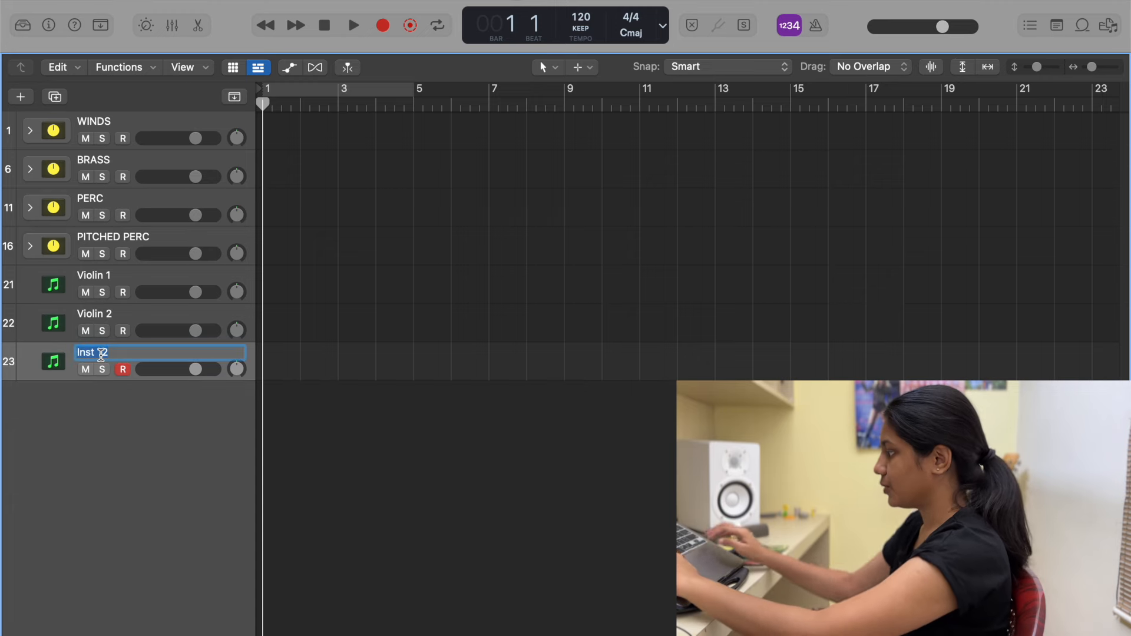
pyautogui.write('Ce')
pyautogui.press('Return')
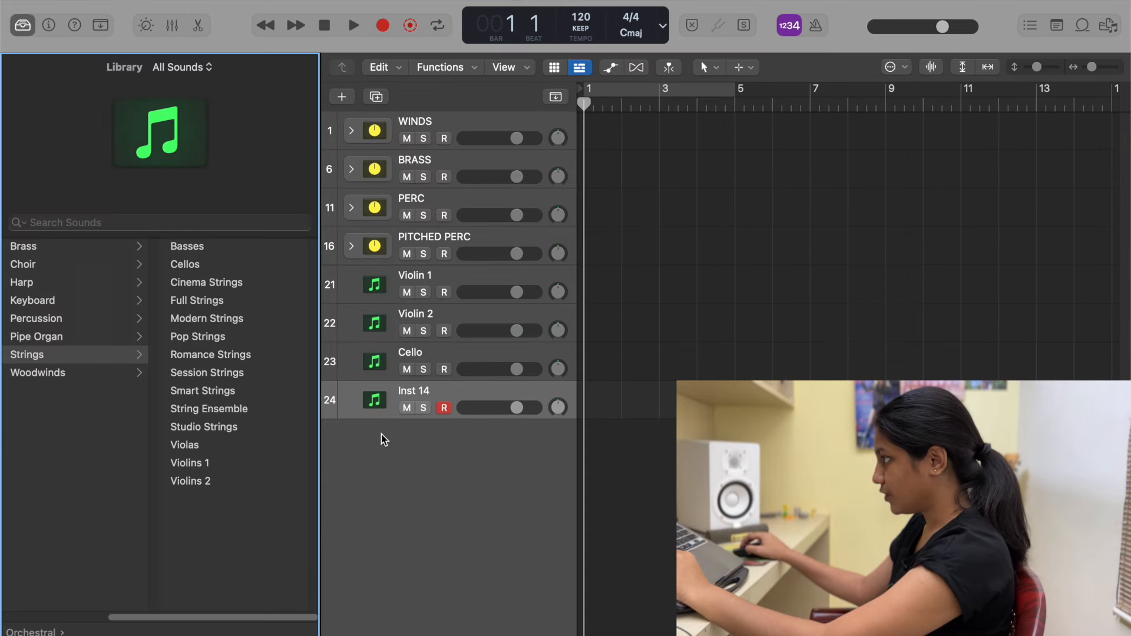
# - Rename the Inst 14 track below Cello as Viola
pyautogui.doubleClick(413, 392)
pyautogui.write('V')
pyautogui.press('Return')
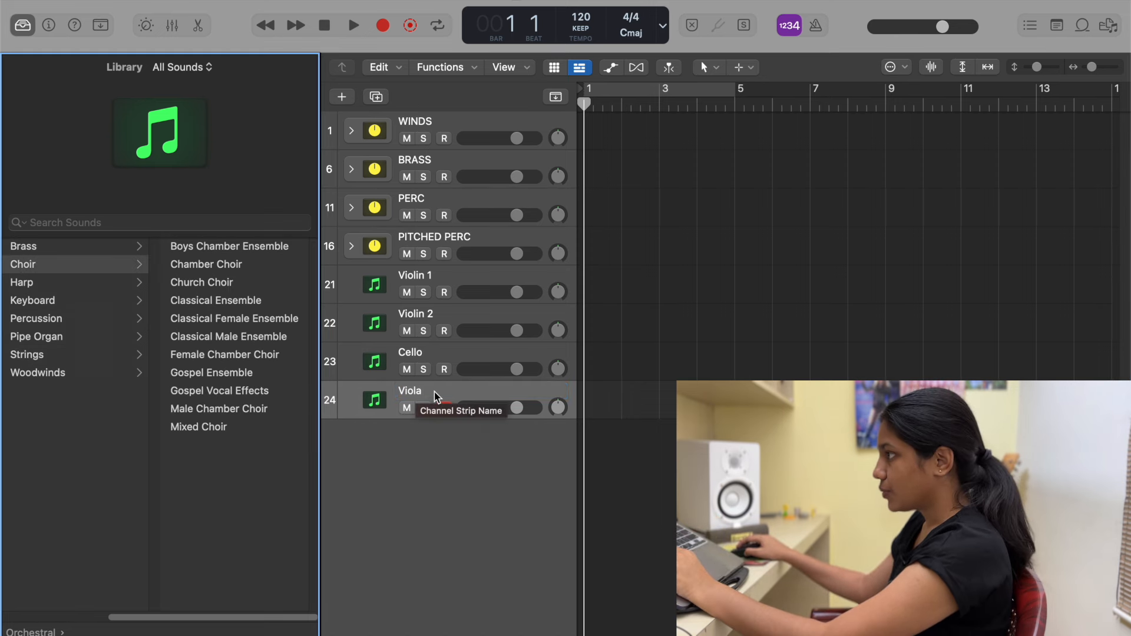
# - Group the Violin 1, Violin 2, Cello and Viola tracks into a collapsed summing stack named STRINGS and disarm it for recording
pyautogui.keyDown('shift'); pyautogui.click(446, 281); pyautogui.keyUp('shift')
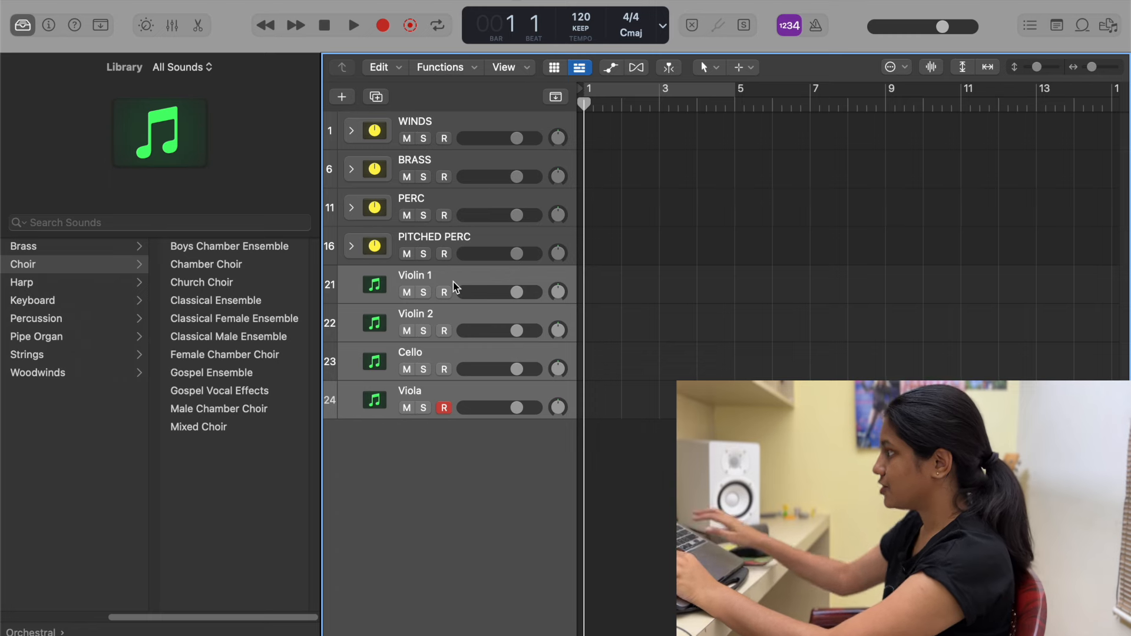
pyautogui.press('super+shift+d')
pyautogui.doubleClick(428, 275)
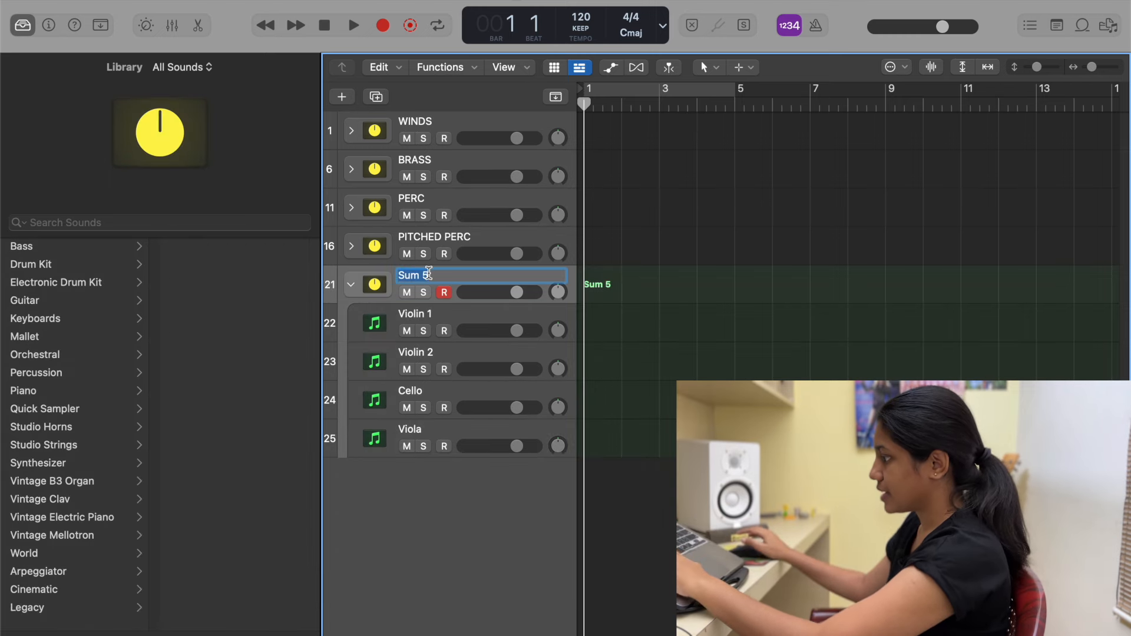
pyautogui.write('STRING')
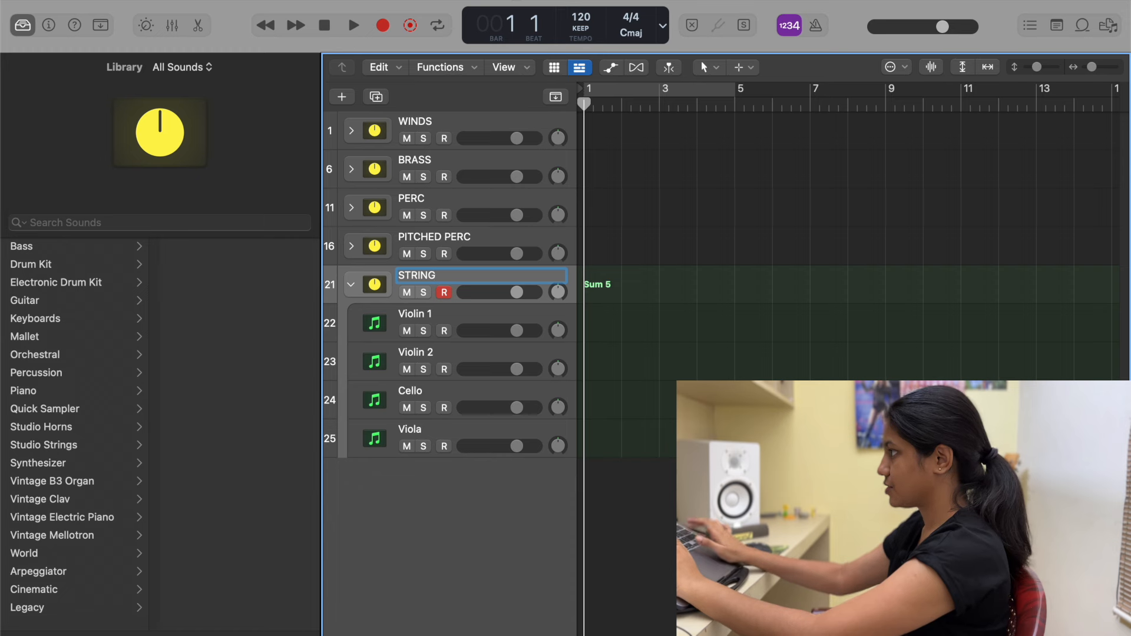
pyautogui.write('S')
pyautogui.press('Return')
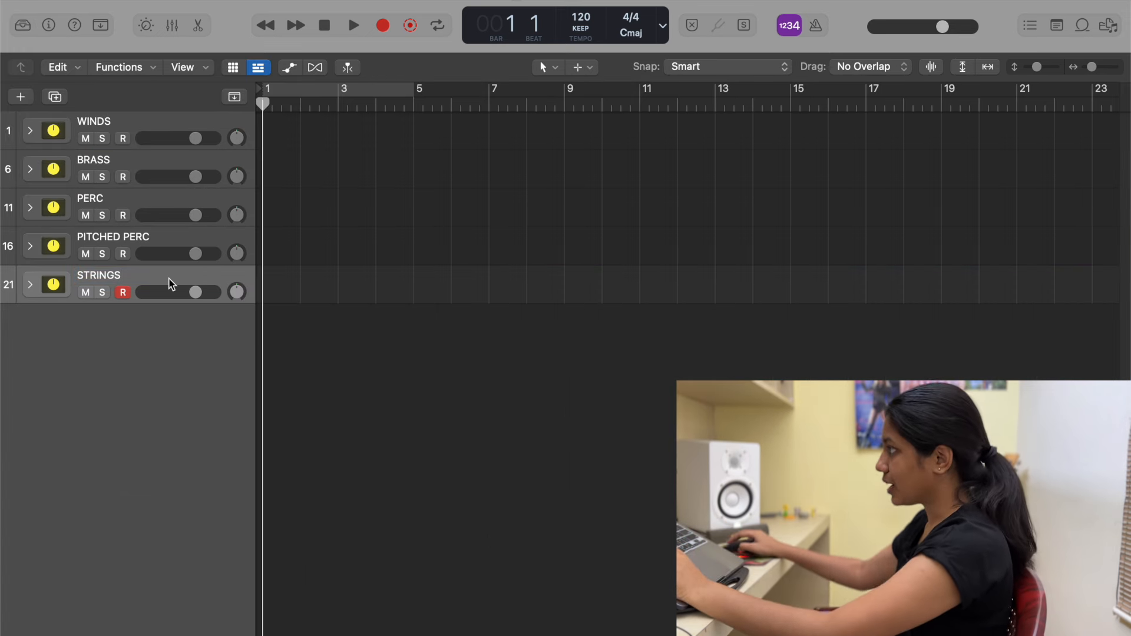
pyautogui.click(125, 292)
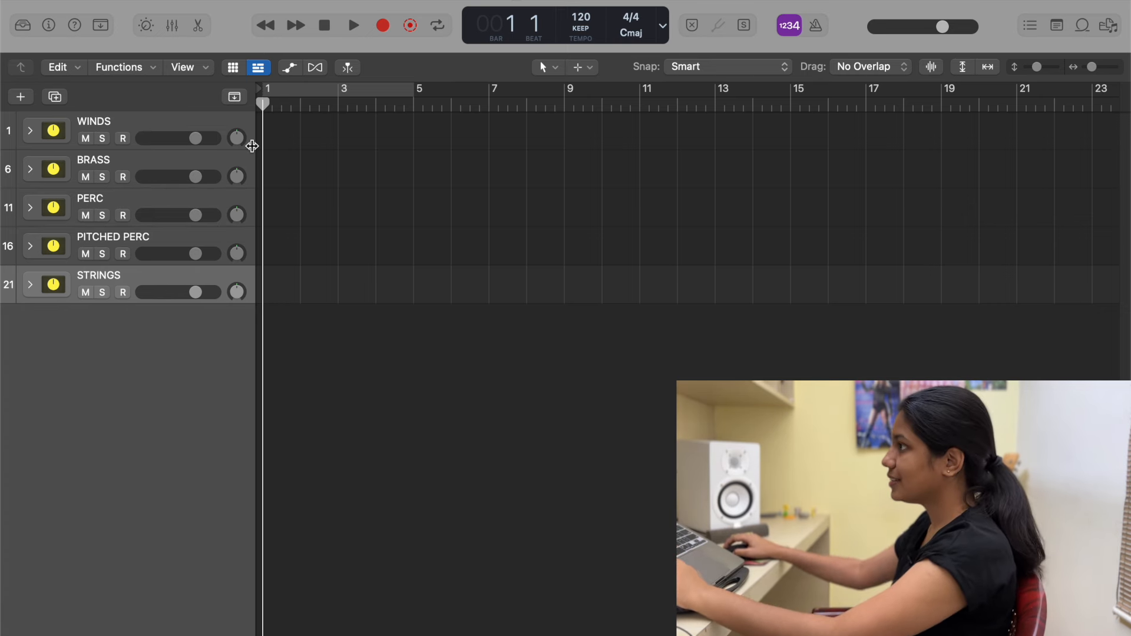
# - Select the WINDS, BRASS, PERC, PITCHED PERC and STRINGS stacks and increase their track height together
pyautogui.click(130, 123)
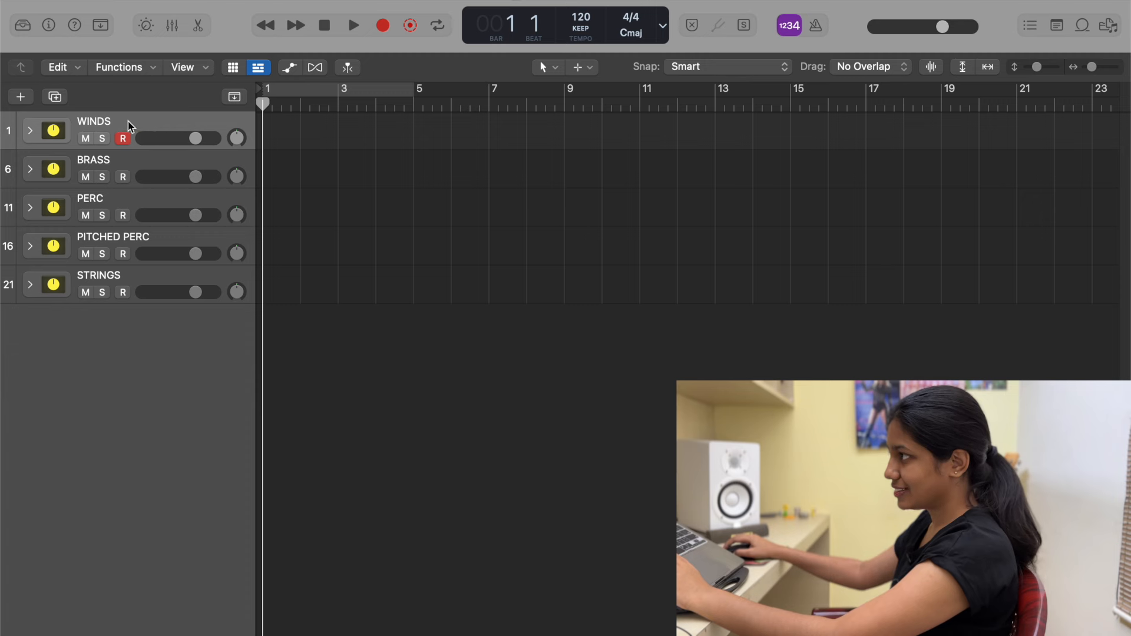
pyautogui.keyDown('shift'); pyautogui.click(141, 165); pyautogui.keyUp('shift')
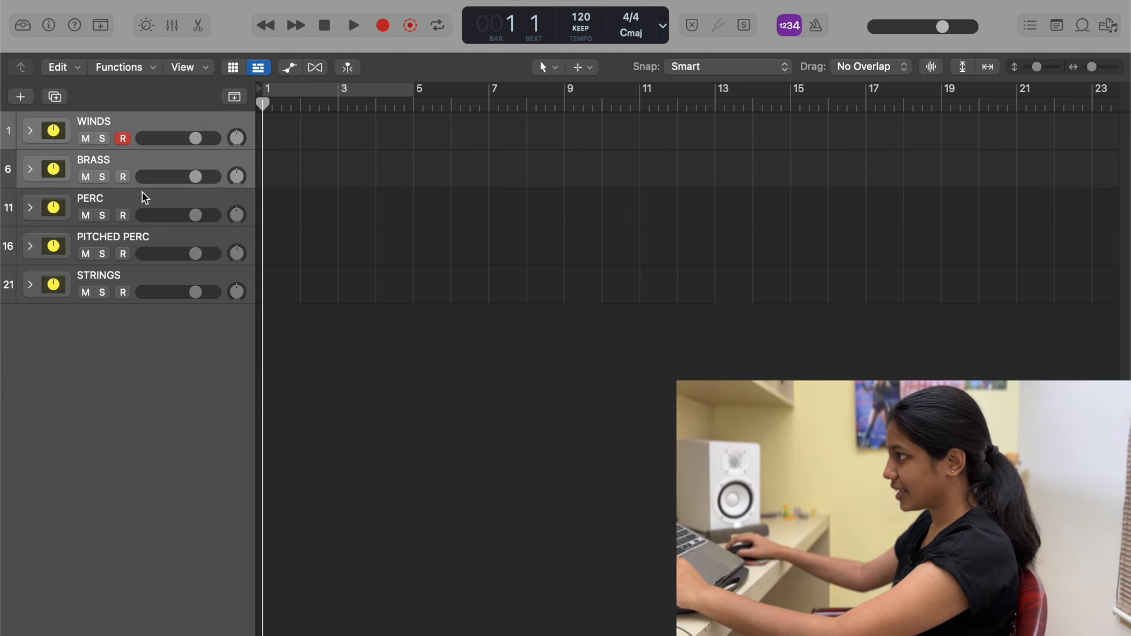
pyautogui.keyDown('shift'); pyautogui.click(145, 198); pyautogui.keyUp('shift')
pyautogui.keyDown('shift'); pyautogui.click(144, 259); pyautogui.keyUp('shift')
pyautogui.keyDown('shift'); pyautogui.click(144, 277); pyautogui.keyUp('shift')
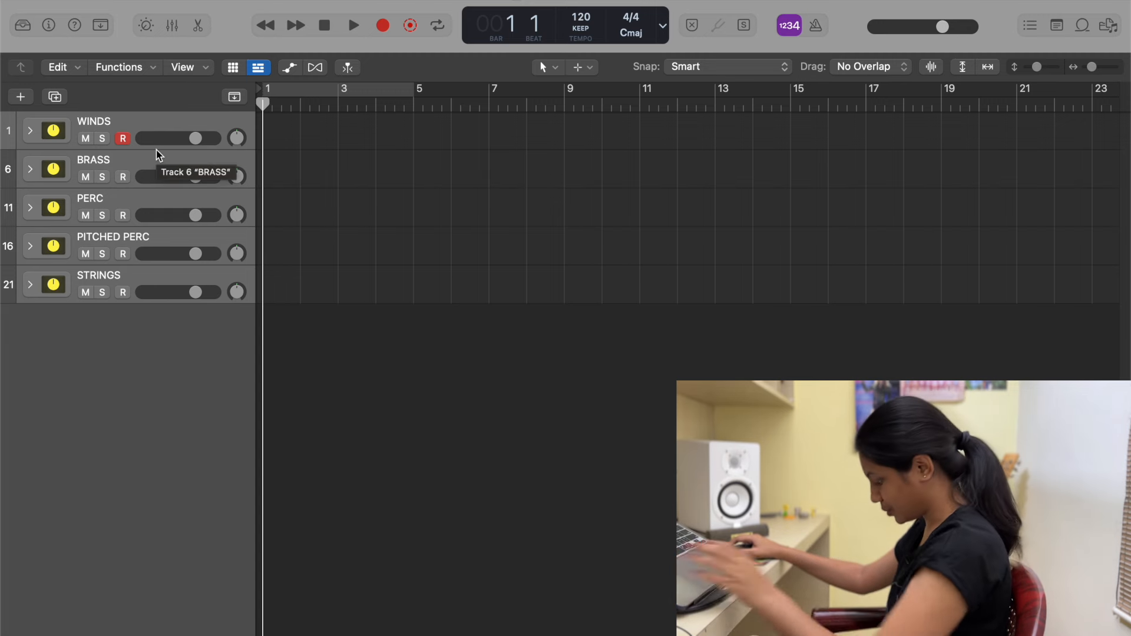
pyautogui.moveTo(147, 146); pyautogui.dragTo(129, 187)
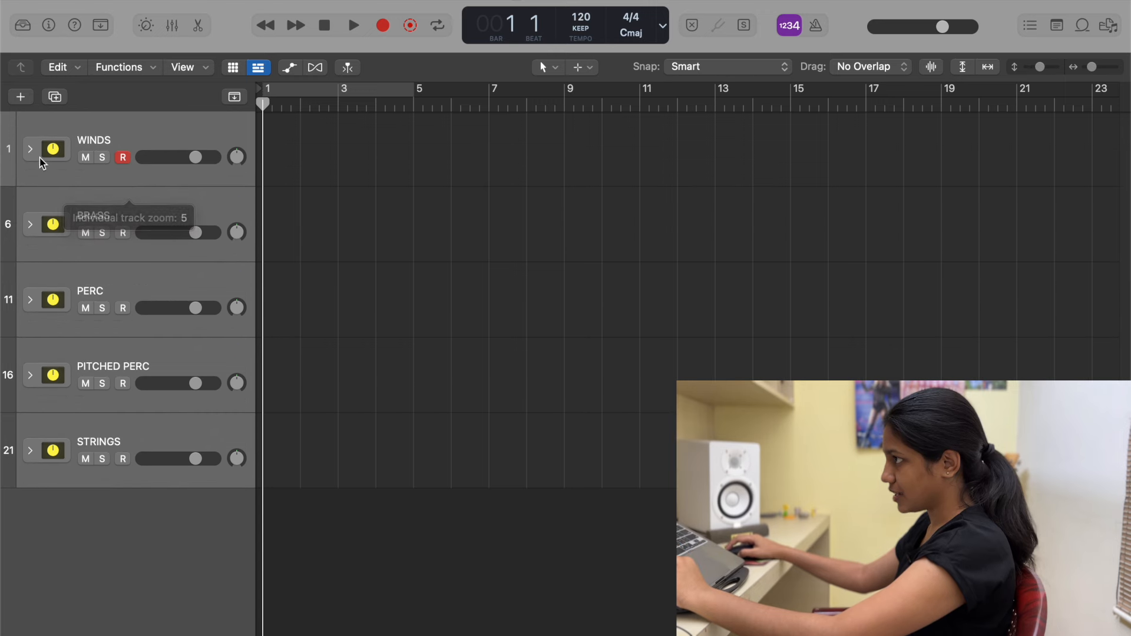
# - Turn on vertical auto zoom for the tracks area and check the track heights by expanding and collapsing the WINDS stack
pyautogui.click(30, 149)
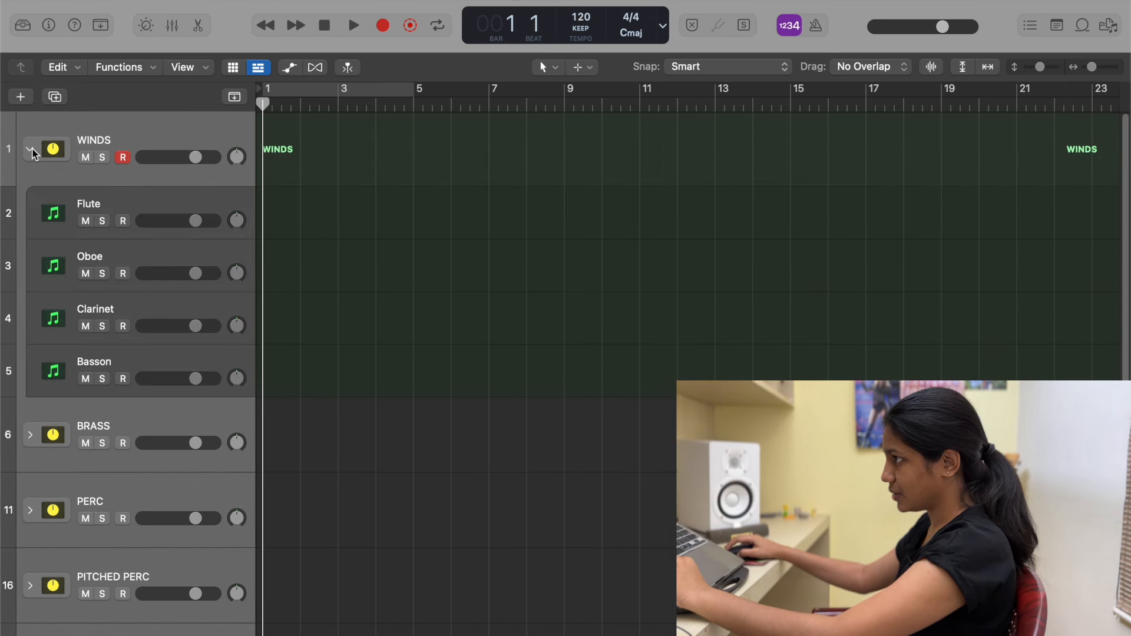
pyautogui.click(31, 150)
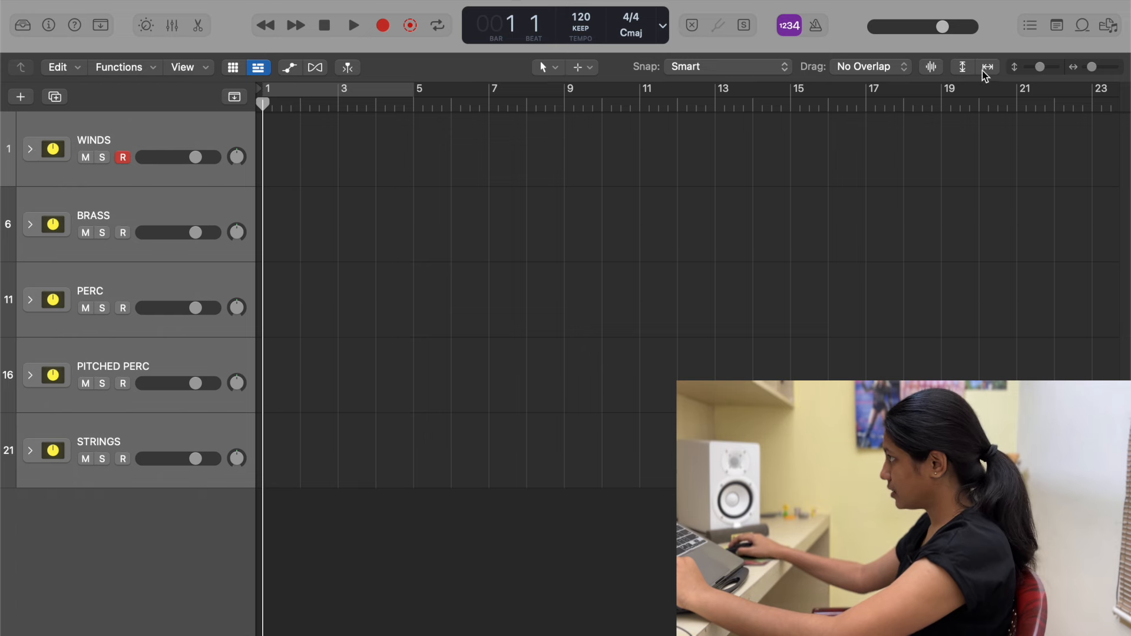
pyautogui.click(963, 68)
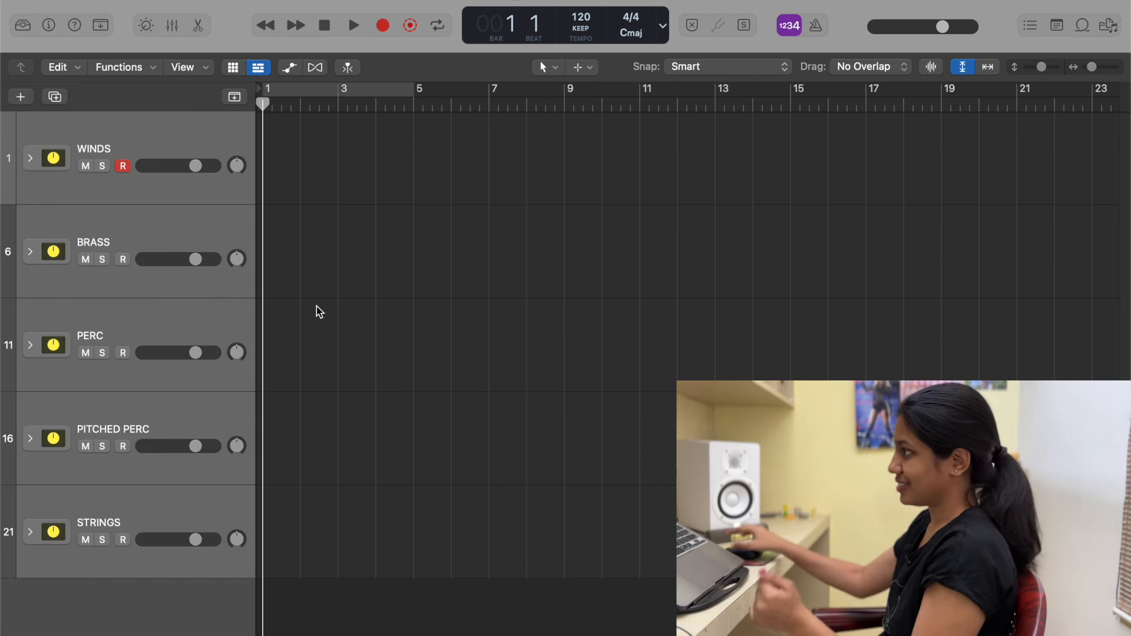
pyautogui.click(30, 158)
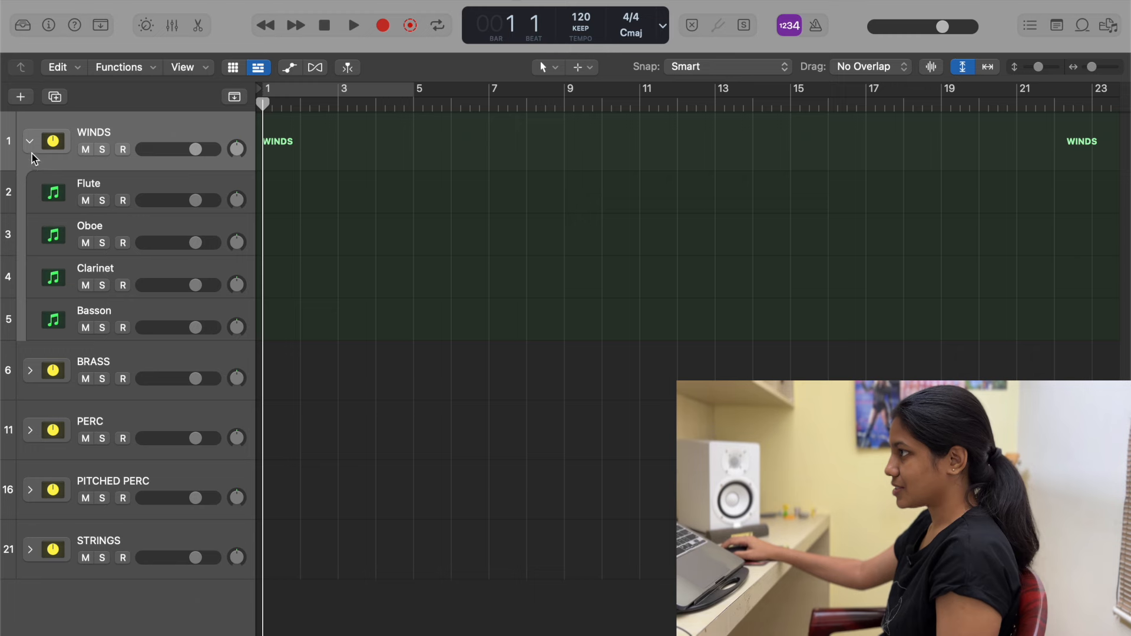
pyautogui.click(29, 141)
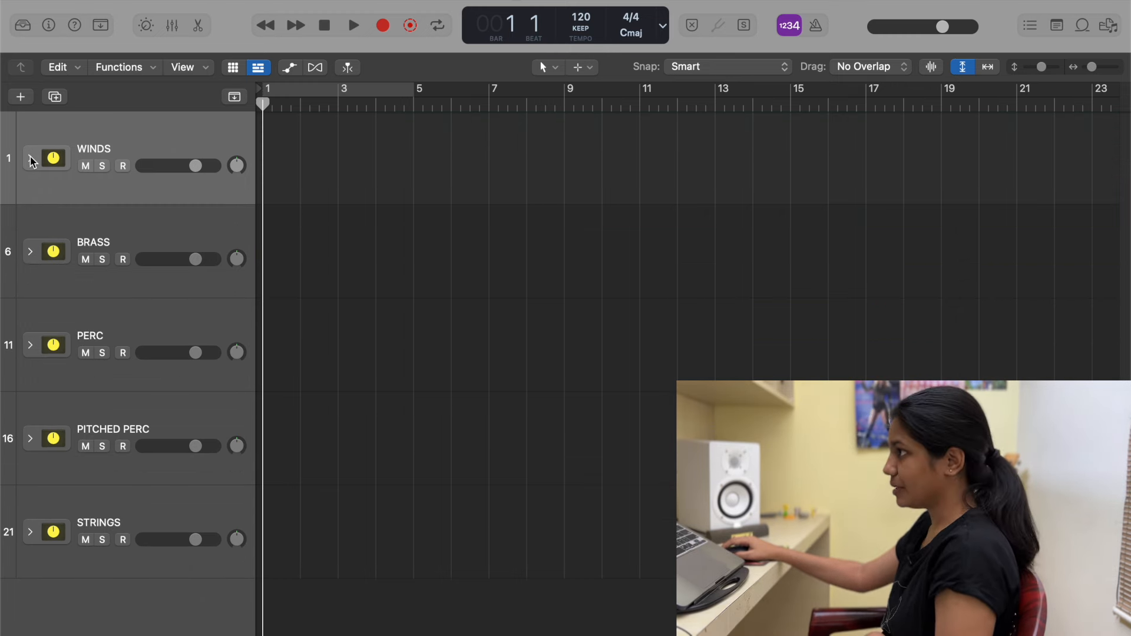
# - Color the WINDS stack and its Flute, Oboe, Clarinet and Basson tracks bright turquoise
pyautogui.click(30, 159)
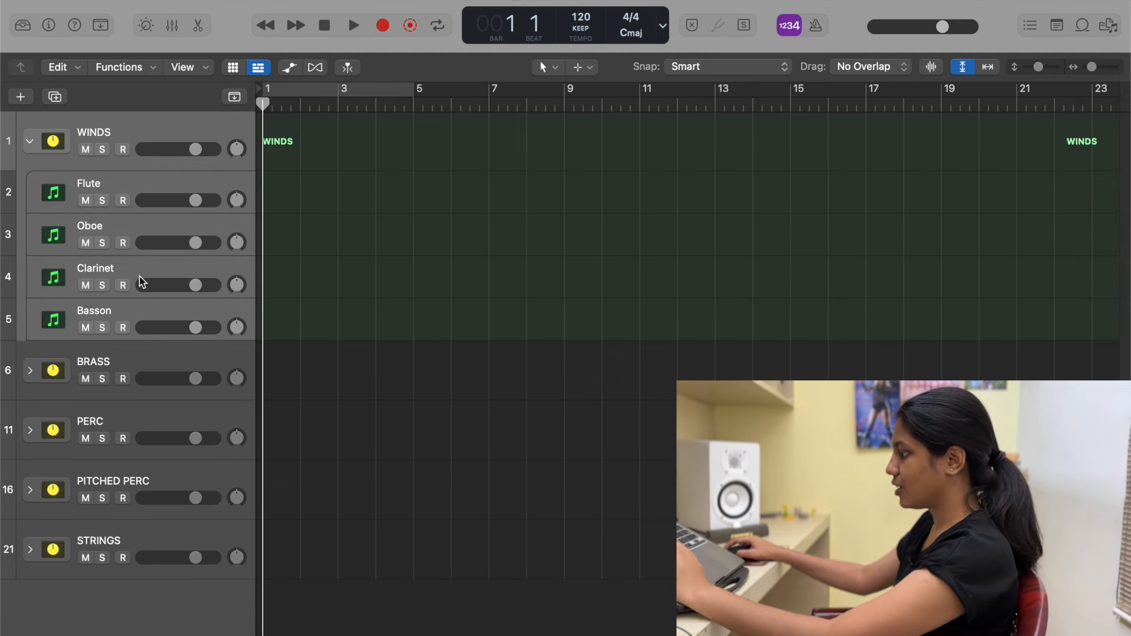
pyautogui.hotkey('alt', 'c')
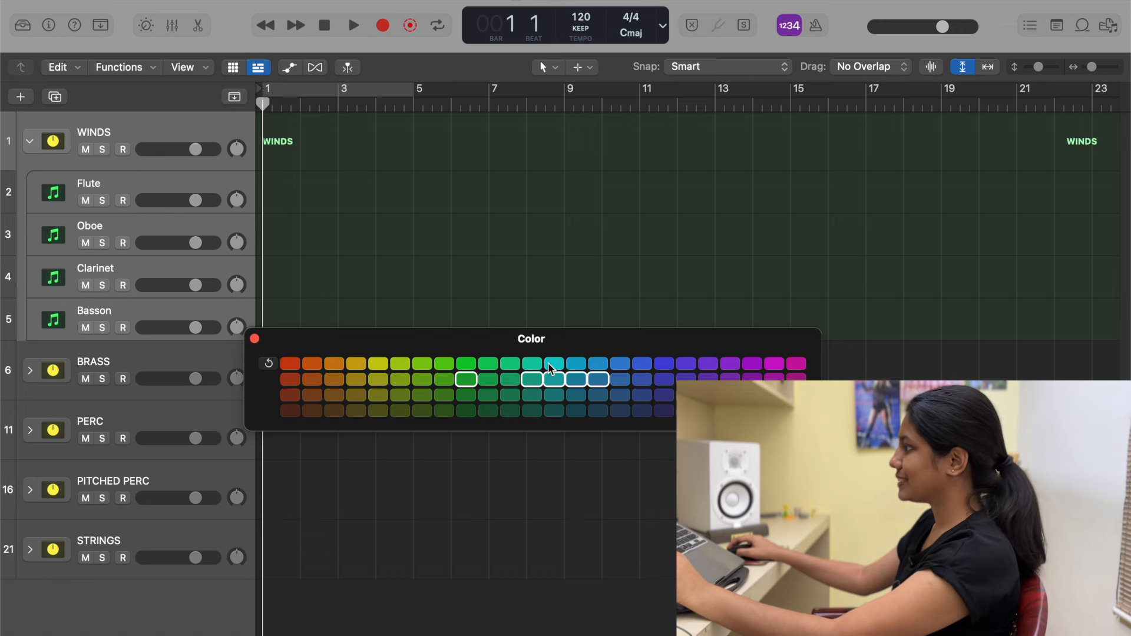
pyautogui.click(385, 366)
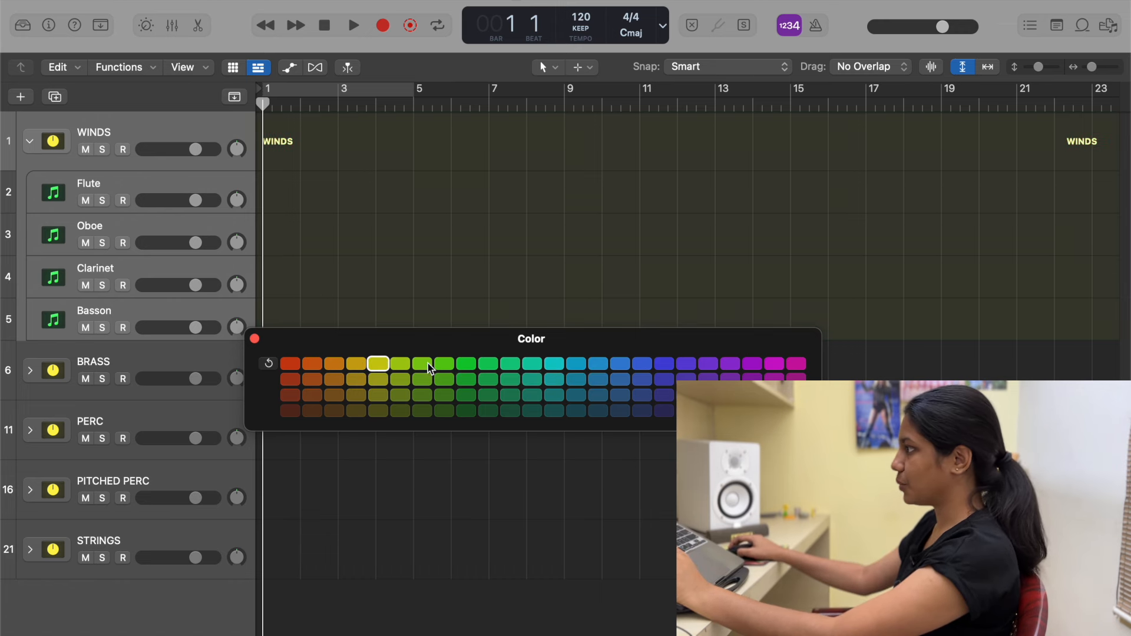
pyautogui.click(511, 364)
pyautogui.click(569, 365)
pyautogui.click(556, 365)
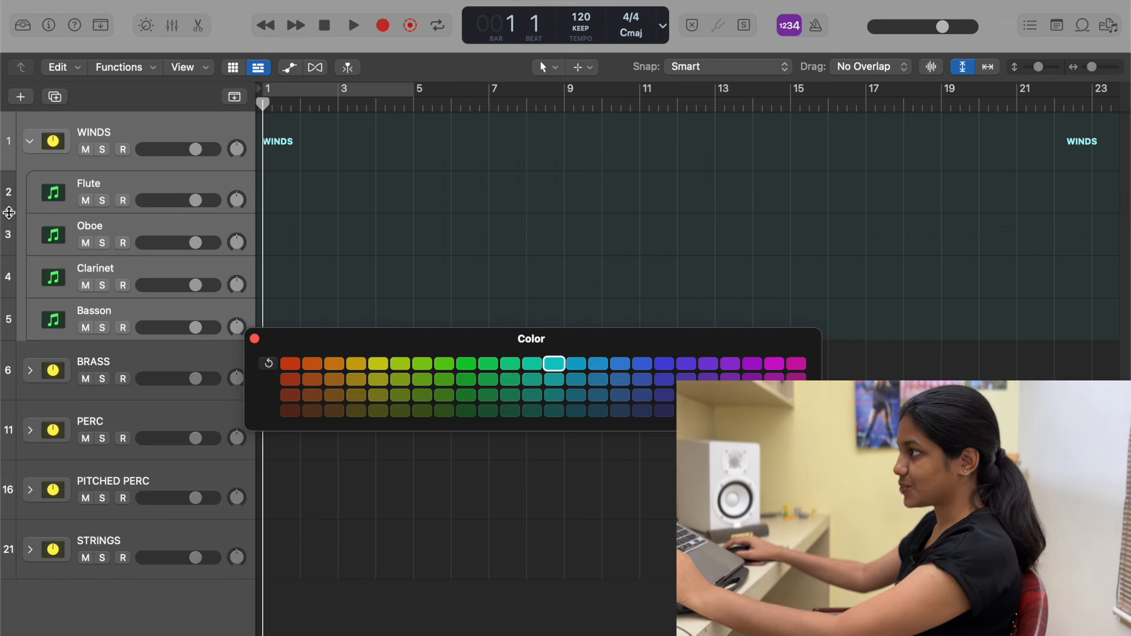
# - Show the color bars on the track headers and collapse the WINDS stack
pyautogui.rightClick(124, 136)
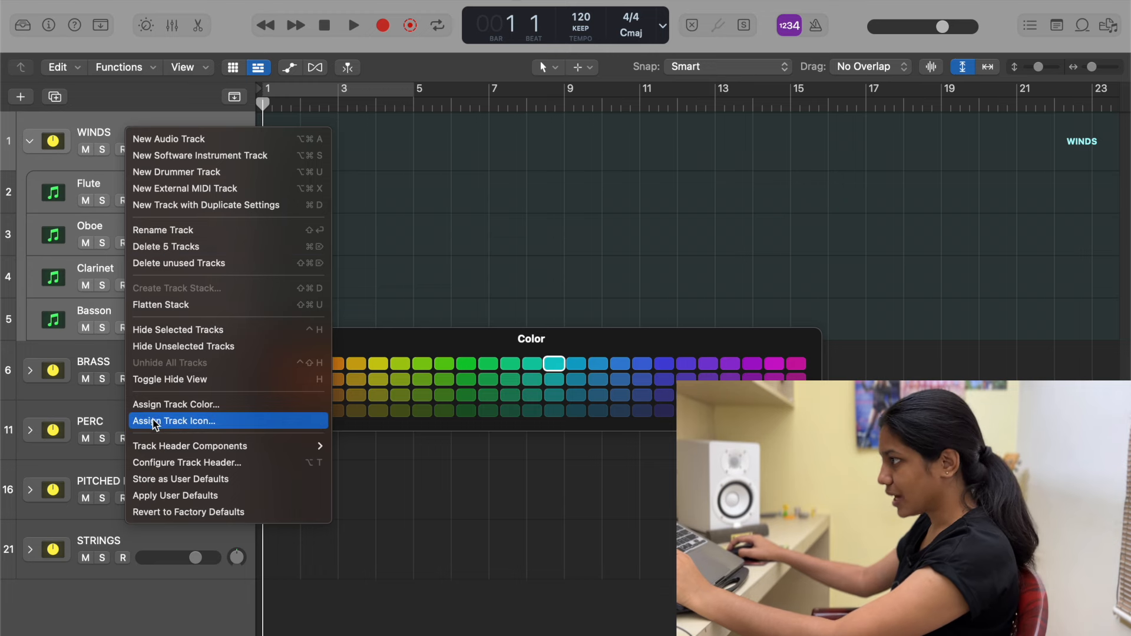
pyautogui.click(184, 405)
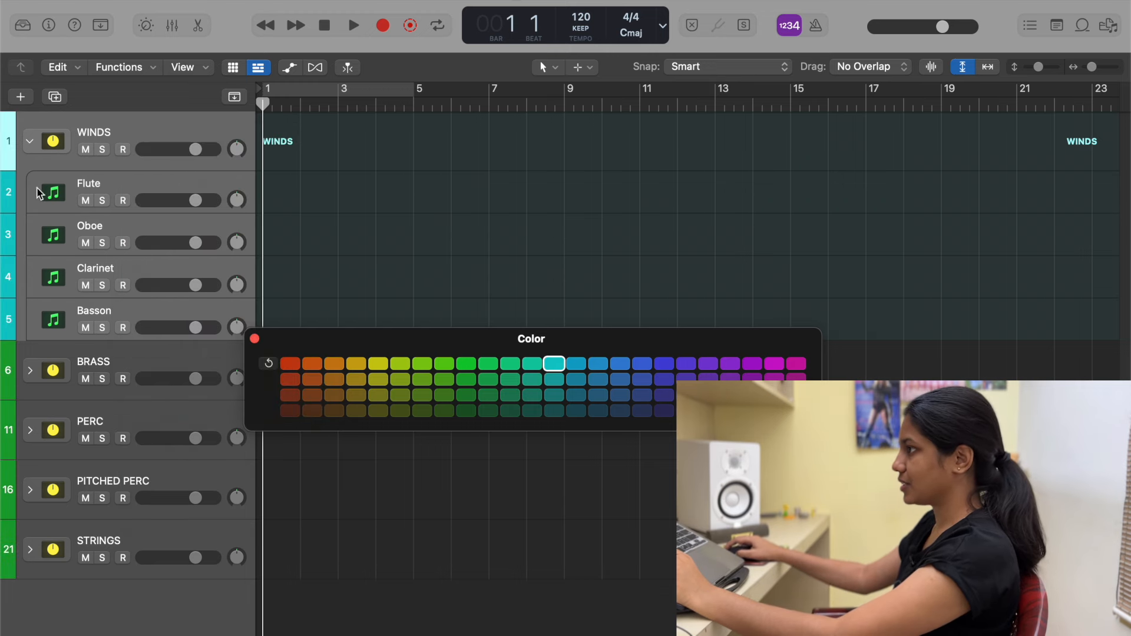
pyautogui.click(30, 144)
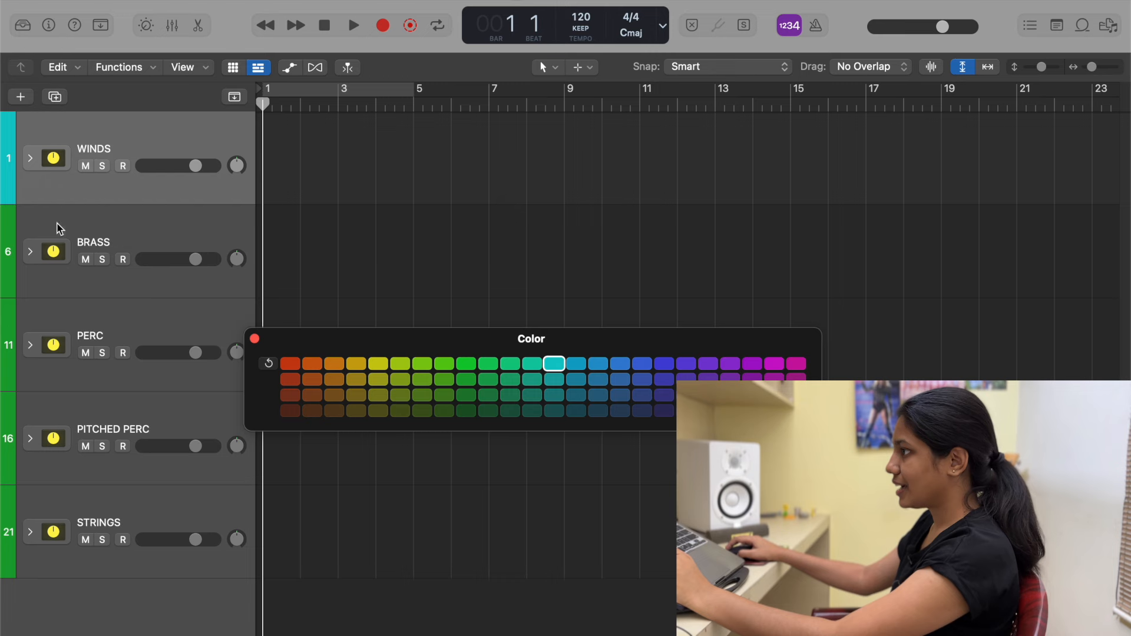
# - Color the BRASS stack and its Horns, Trumpet, Trombone and Tuba tracks bright orange, leaving the stack collapsed
pyautogui.click(31, 252)
pyautogui.click(139, 218)
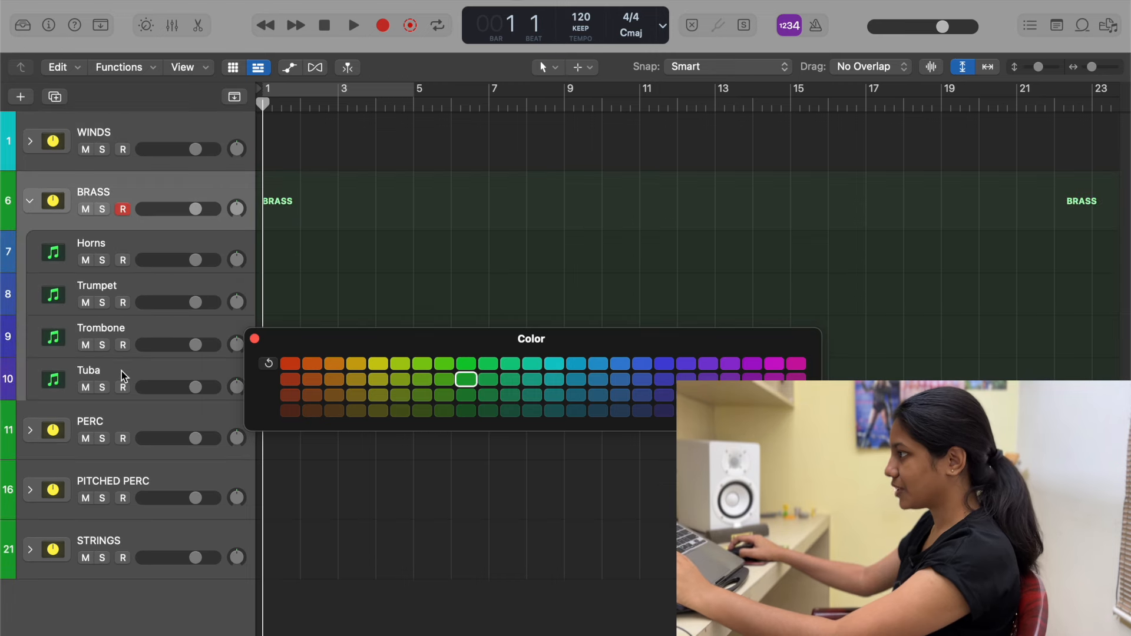
pyautogui.keyDown('shift'); pyautogui.click(218, 374); pyautogui.keyUp('shift')
pyautogui.click(310, 364)
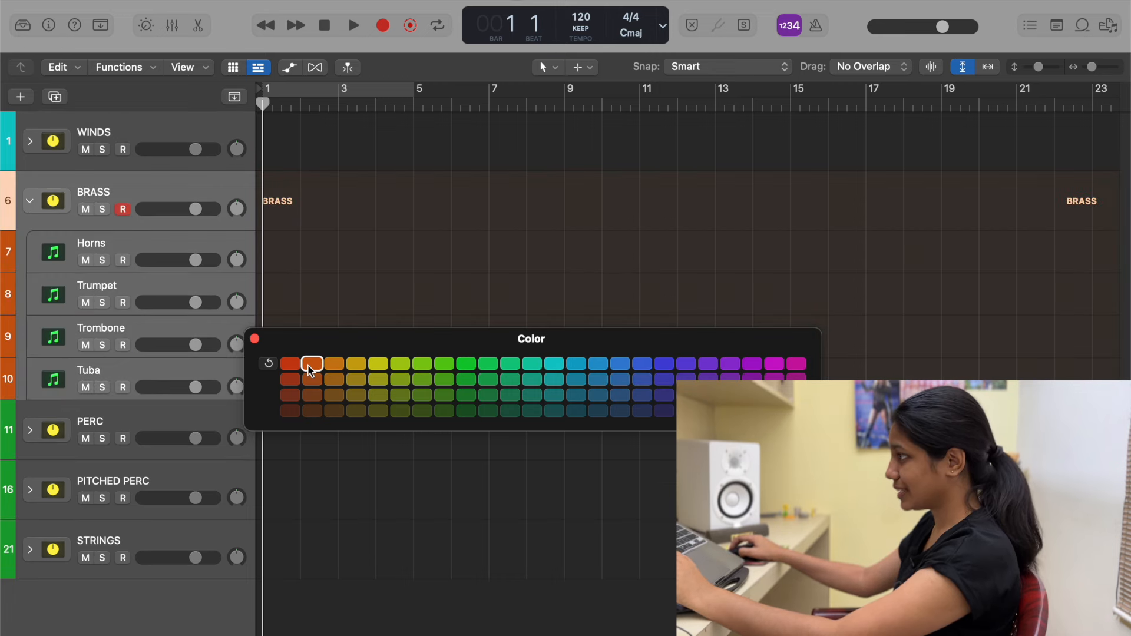
pyautogui.click(334, 364)
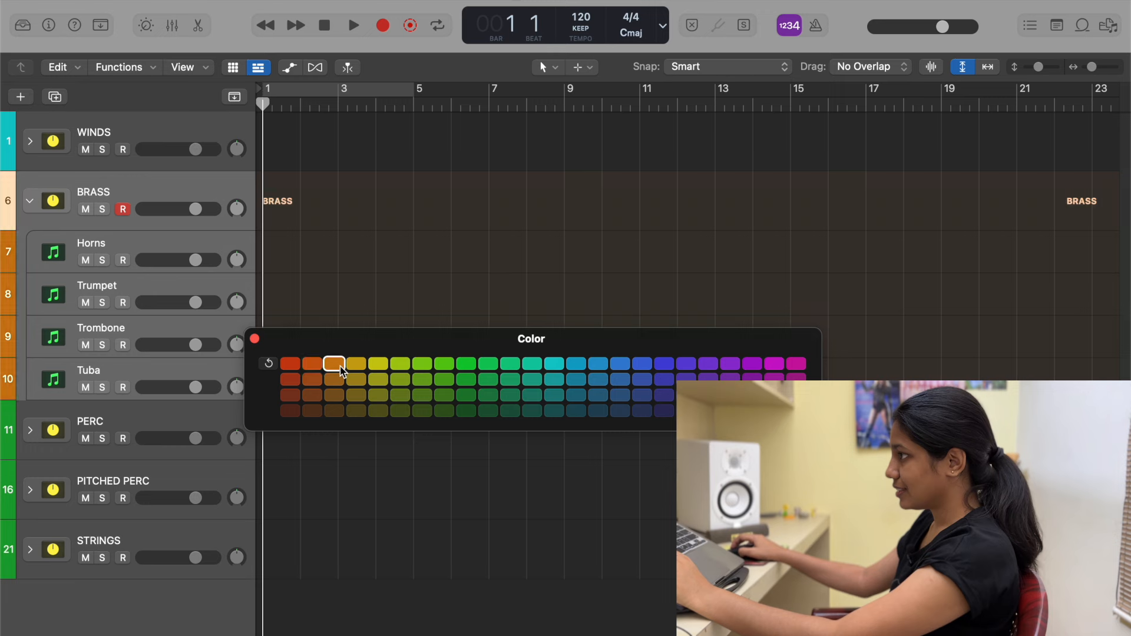
pyautogui.click(29, 201)
# - Color the PERC stack and its Cymbals, Snare, Bass Drum and Timpani tracks bright red, leaving the stack collapsed
pyautogui.click(30, 261)
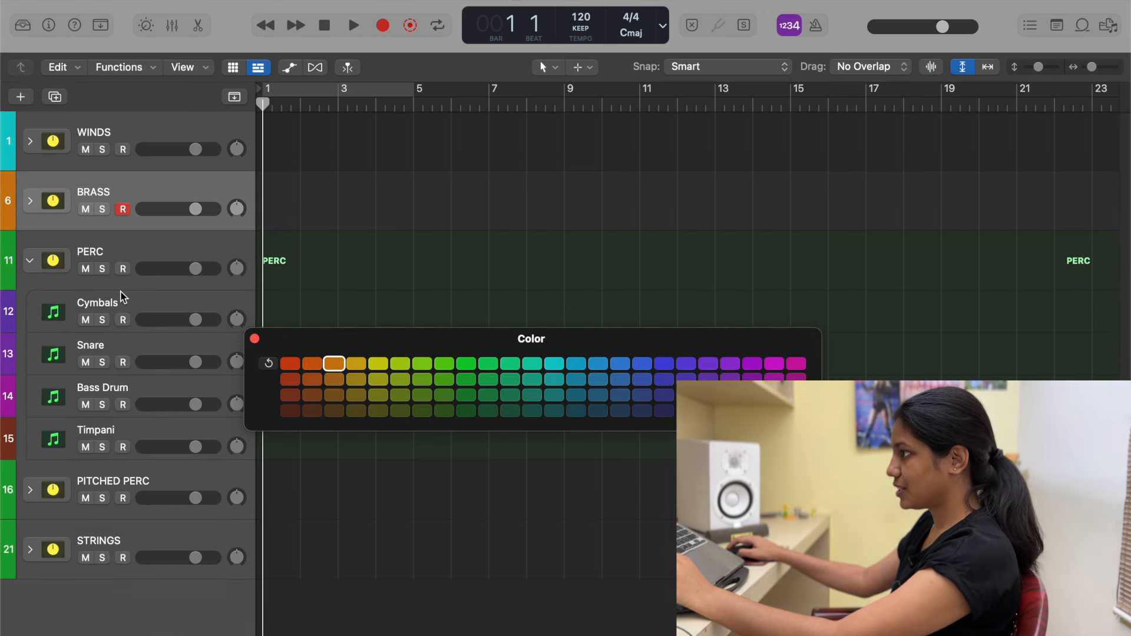
pyautogui.click(138, 260)
pyautogui.keyDown('shift'); pyautogui.click(131, 425); pyautogui.keyUp('shift')
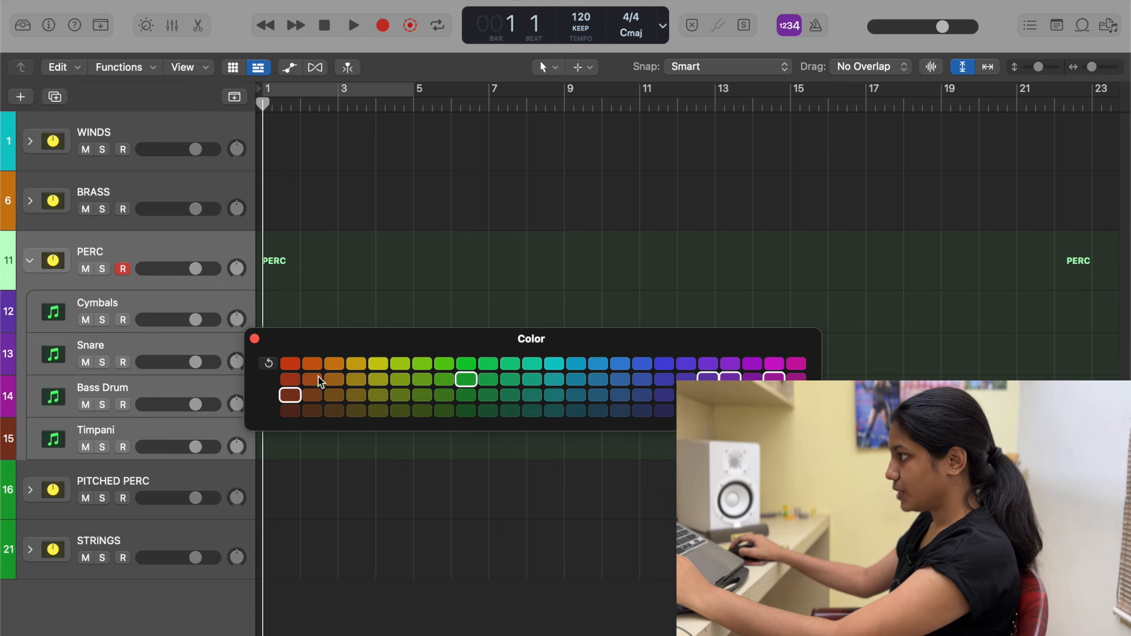
pyautogui.click(290, 363)
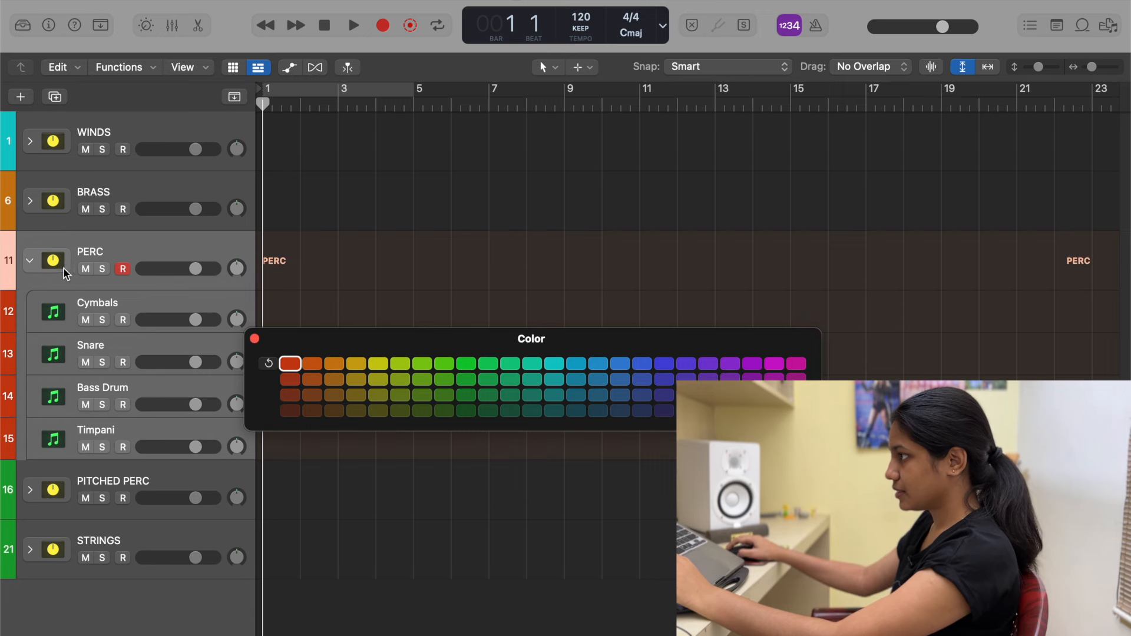
pyautogui.click(30, 261)
# - Color the PITCHED PERC stack and its Crotales, Glokenspiel, Harp and Xylophone tracks golden yellow, leaving the stack collapsed
pyautogui.click(94, 425)
pyautogui.click(31, 440)
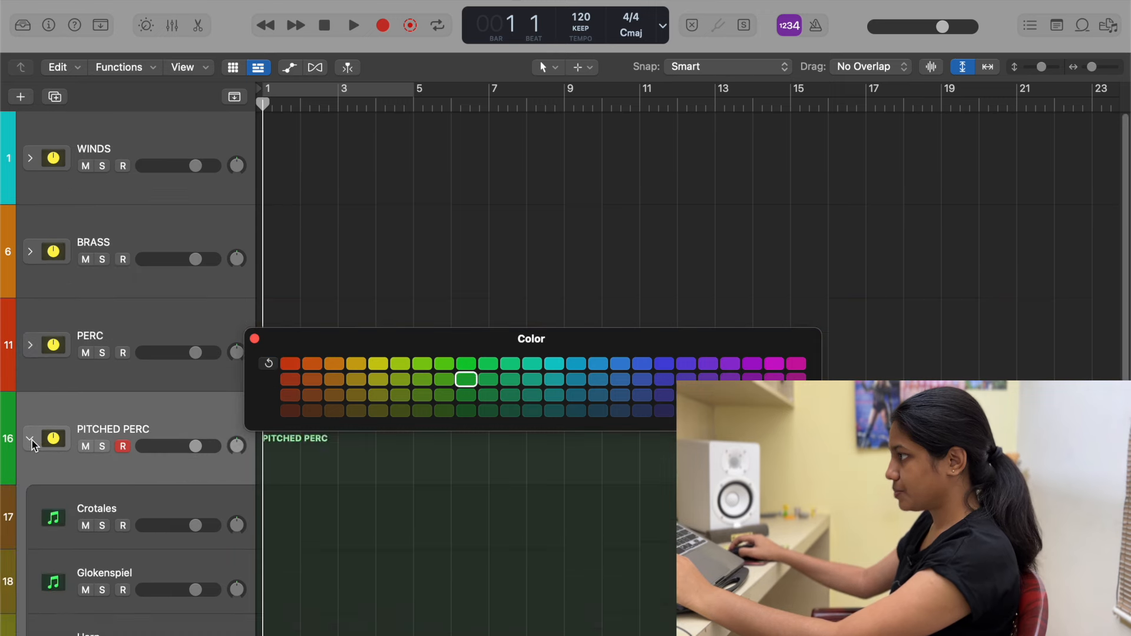
pyautogui.moveTo(341, 343); pyautogui.dragTo(434, 240)
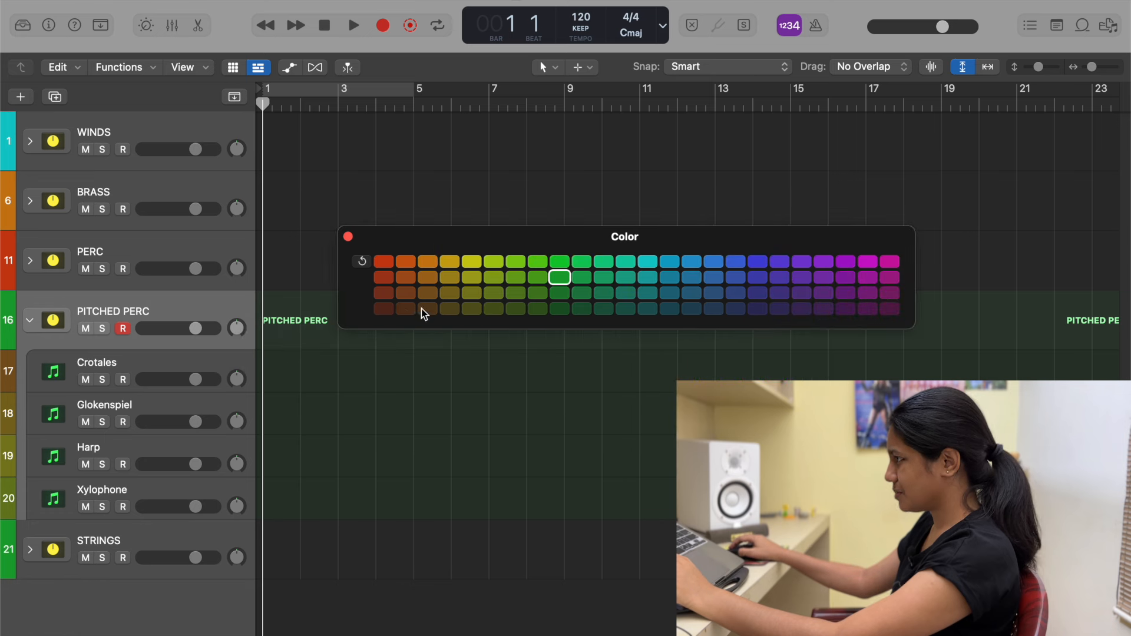
pyautogui.click(450, 262)
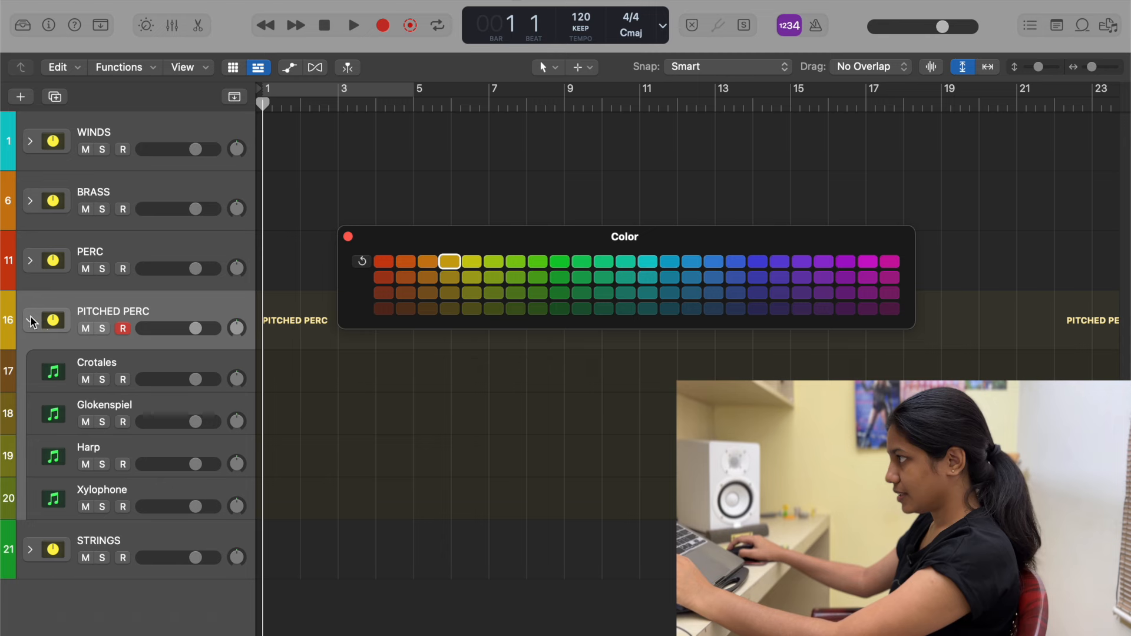
pyautogui.moveTo(147, 504); pyautogui.dragTo(271, 389)
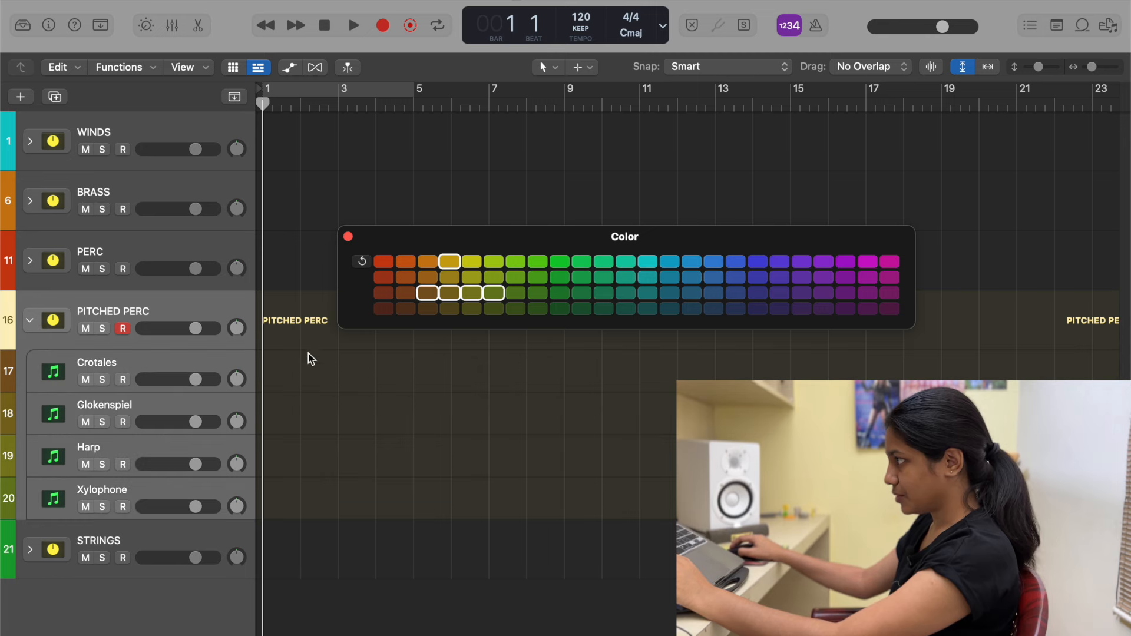
pyautogui.click(447, 264)
pyautogui.click(29, 260)
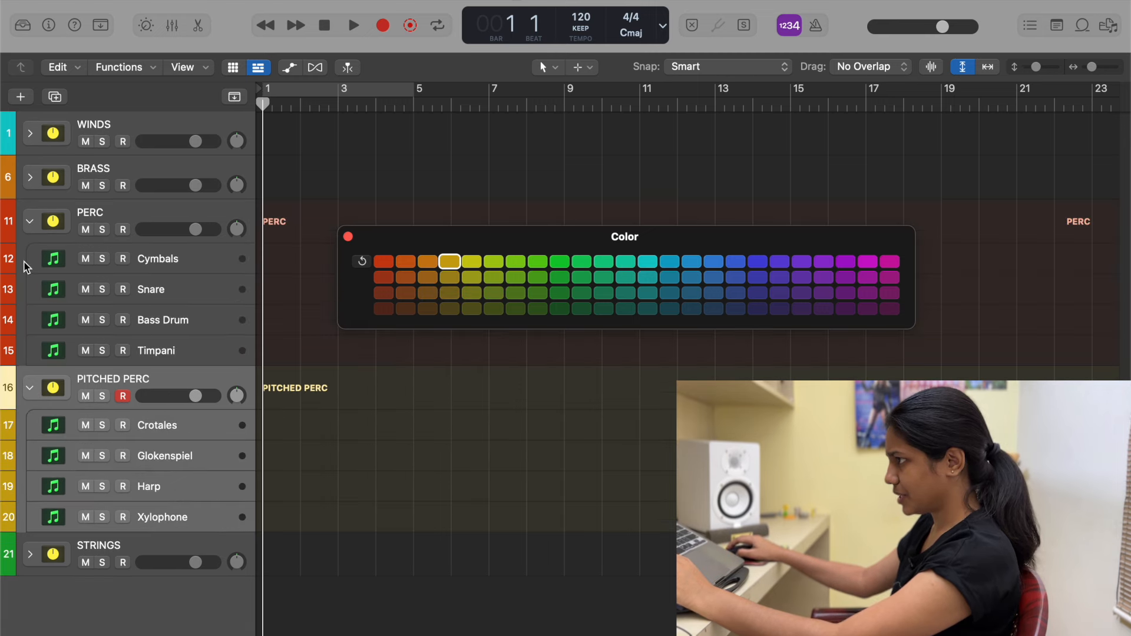
pyautogui.click(30, 261)
pyautogui.click(29, 321)
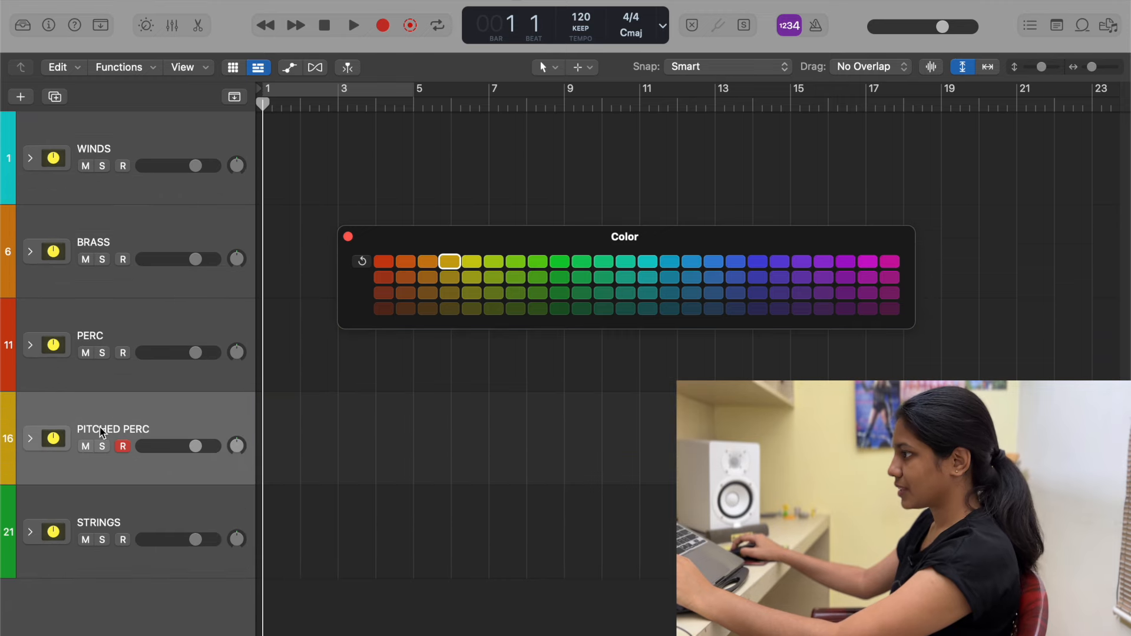
# - Color the STRINGS stack and its Violin 1, Violin 2, Cello and Viola tracks bright magenta and close the color palette
pyautogui.click(31, 530)
pyautogui.click(125, 370)
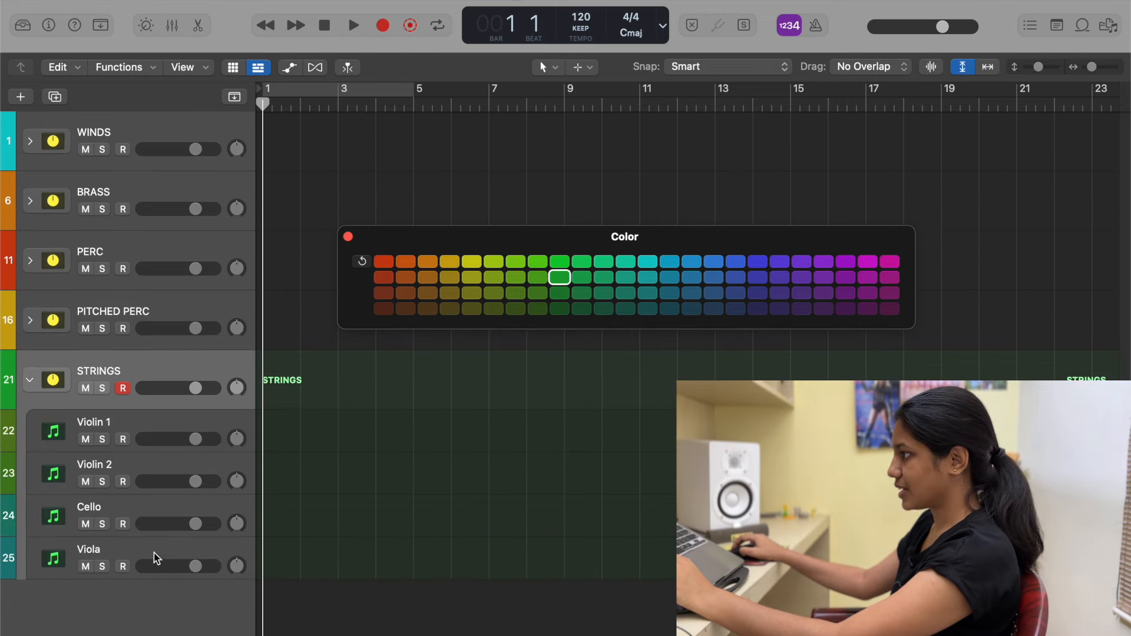
pyautogui.keyDown('shift'); pyautogui.click(156, 553); pyautogui.keyUp('shift')
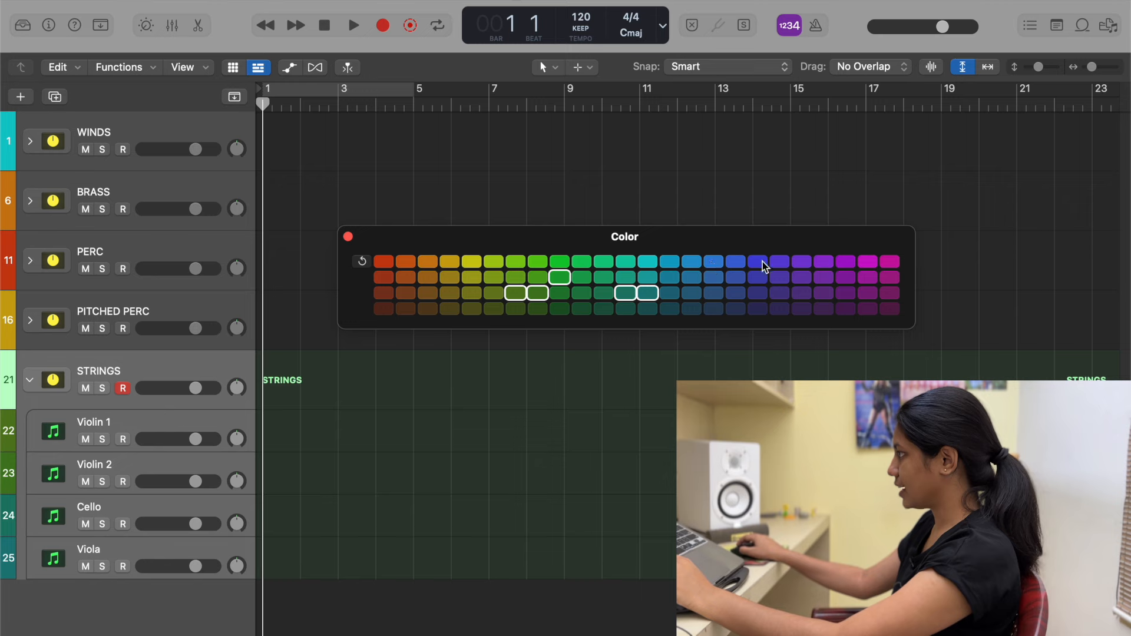
pyautogui.click(867, 262)
pyautogui.hotkey('alt', 'c')
# - Expand the PITCHED PERC, PERC, BRASS and WINDS stacks so every instrument track is listed
pyautogui.click(30, 321)
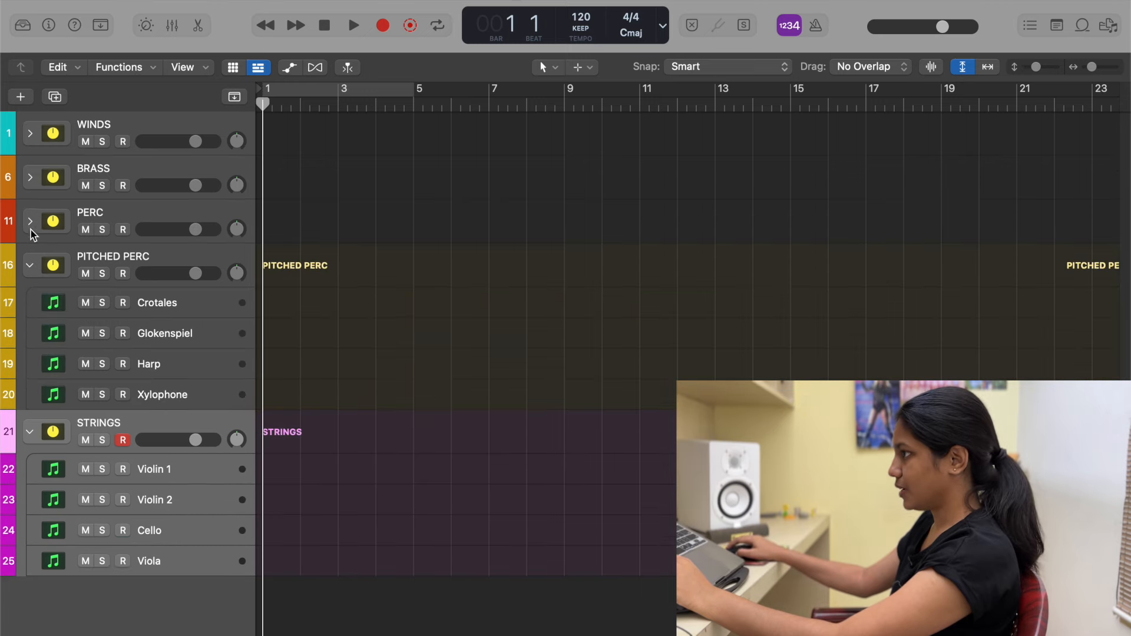
pyautogui.click(29, 258)
pyautogui.click(30, 170)
pyautogui.click(30, 131)
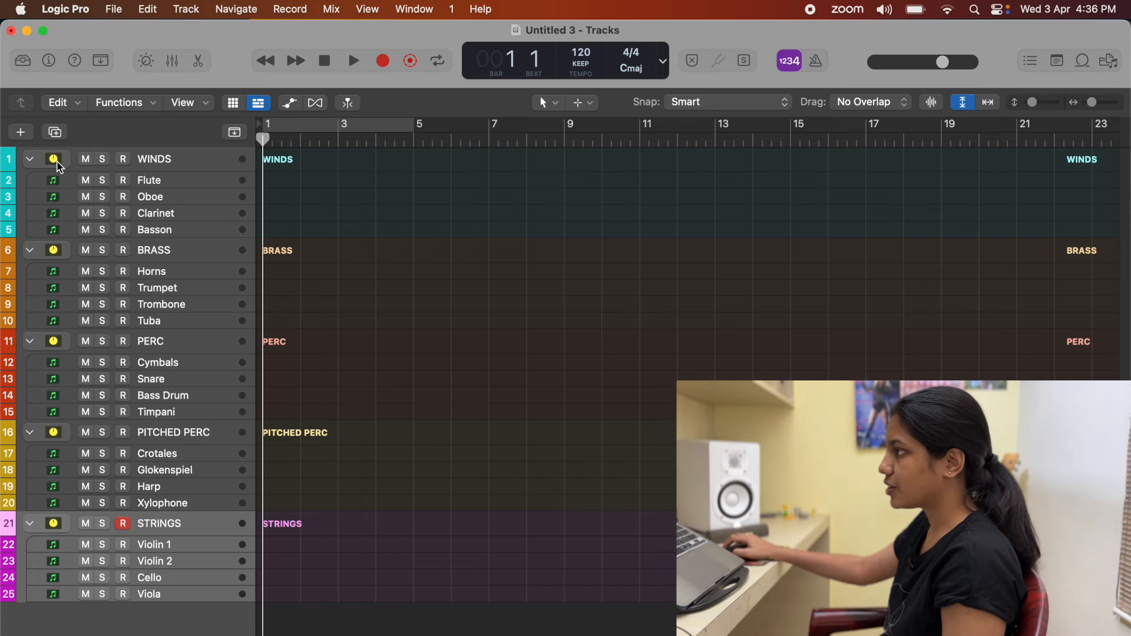
# - Assign the single-color woodwind icon from the Wind category to the WINDS stack
pyautogui.click(53, 159)
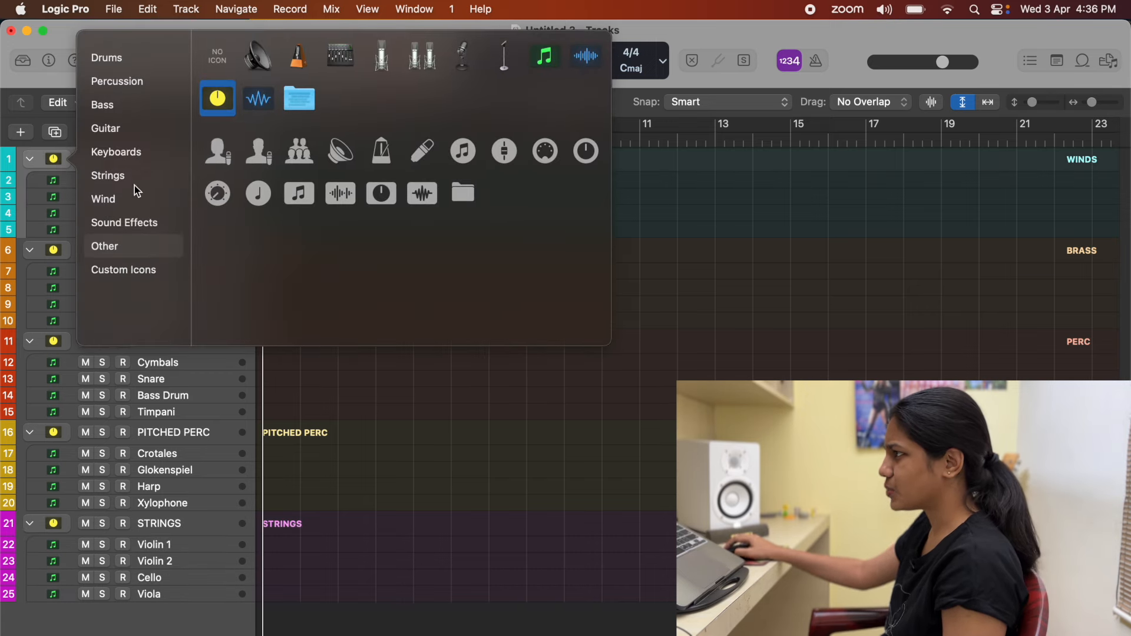
pyautogui.click(135, 201)
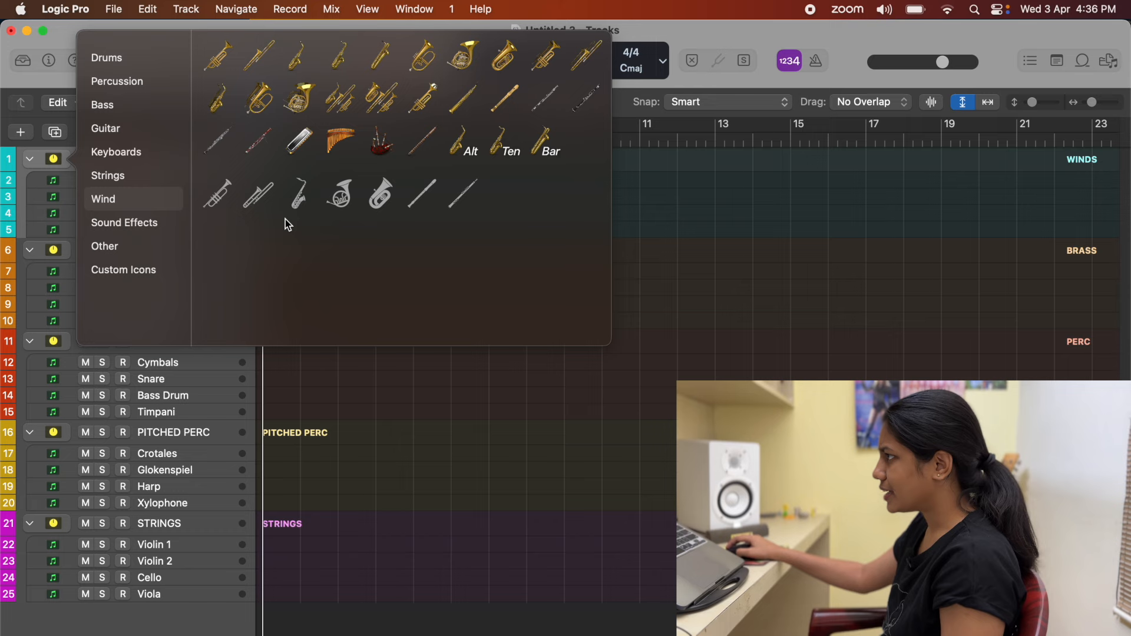
pyautogui.click(422, 194)
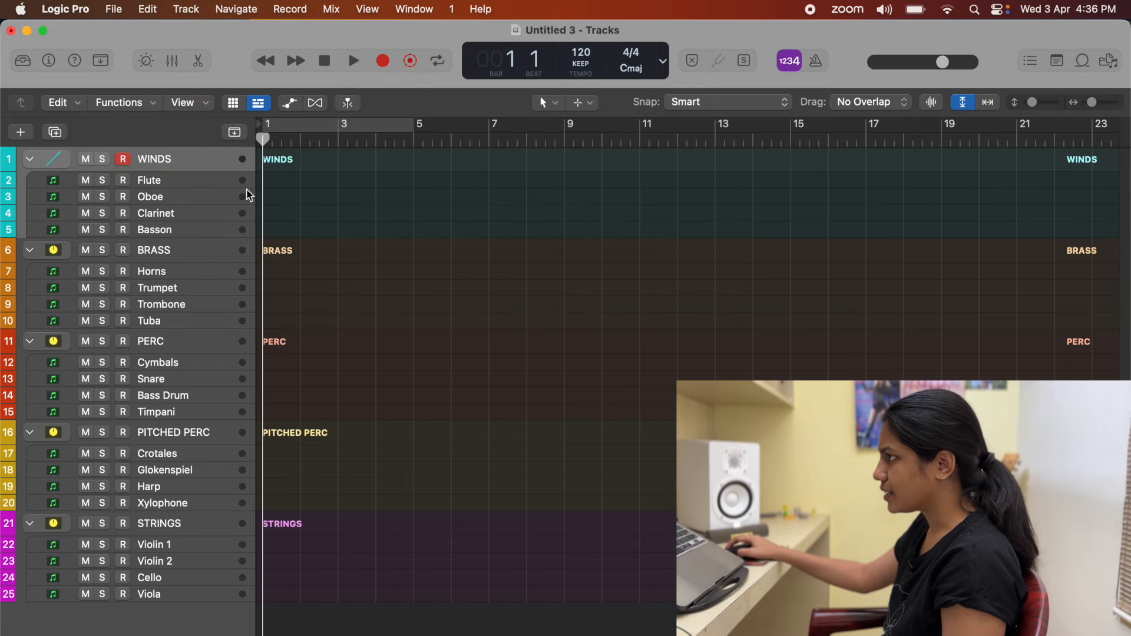
# - Assign the single-color trumpet icon from the Wind category to the BRASS stack
pyautogui.click(55, 250)
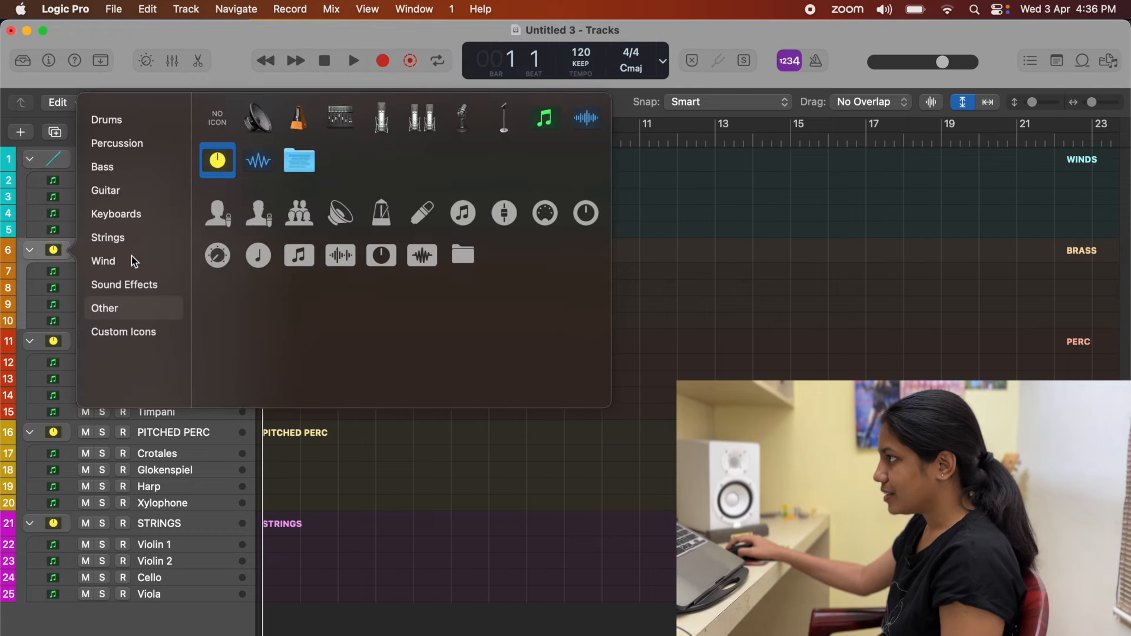
pyautogui.click(131, 168)
pyautogui.click(131, 259)
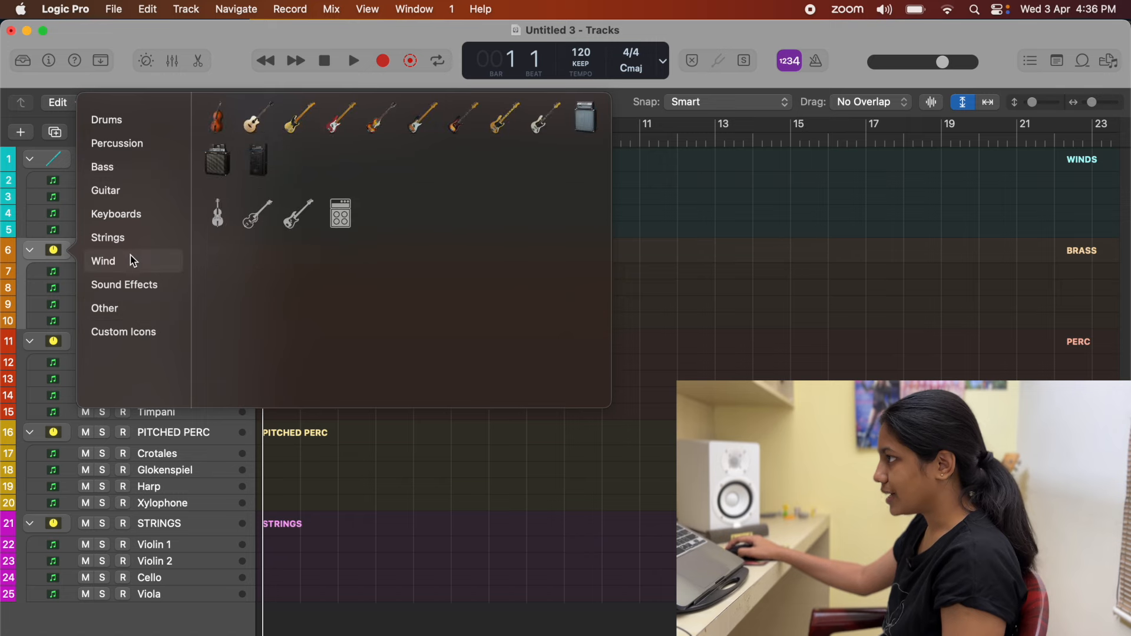
pyautogui.click(217, 255)
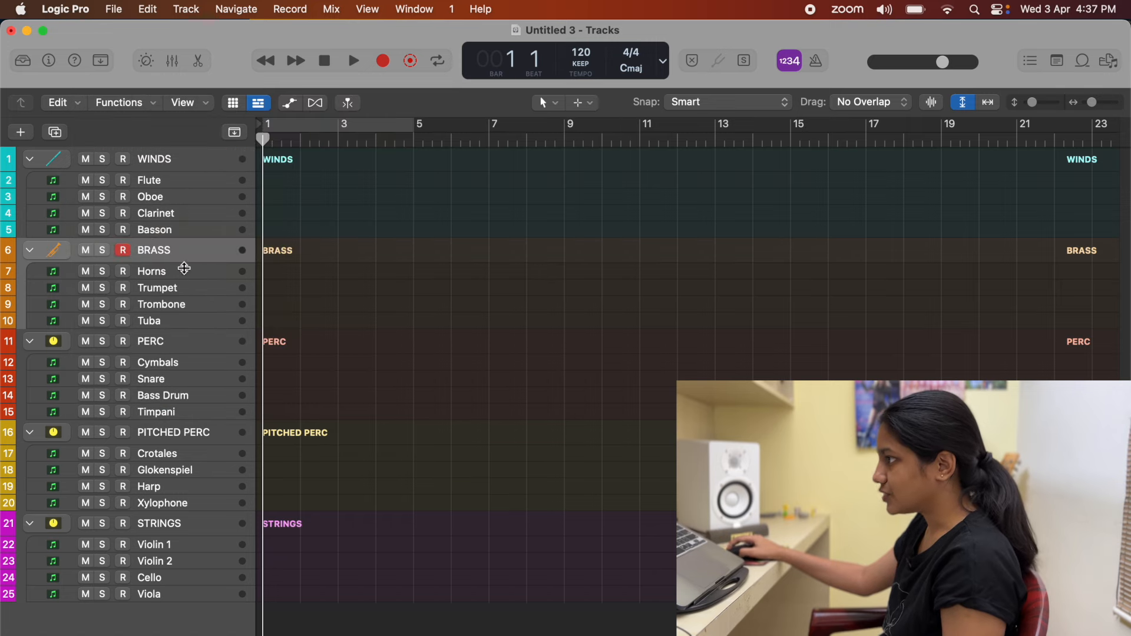
# - Assign the single-color crossed claves icon from the Percussion category to the PERC stack
pyautogui.click(54, 340)
pyautogui.click(117, 234)
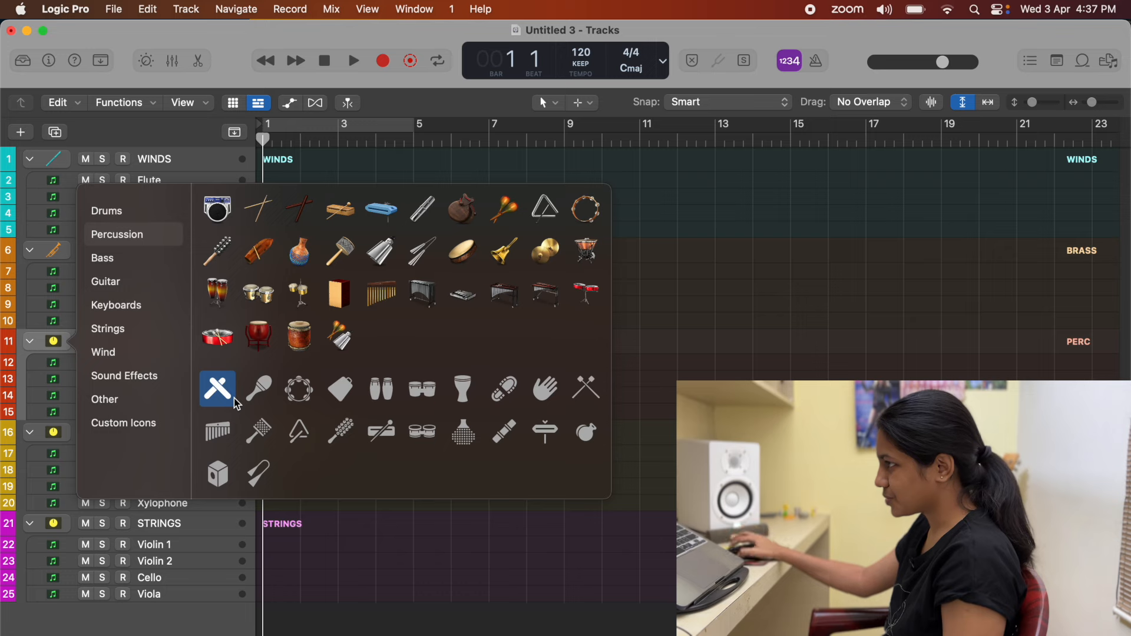
pyautogui.click(237, 403)
# - Assign the single-color woodblock-with-stick icon from the Percussion category to the PITCHED PERC stack
pyautogui.click(53, 432)
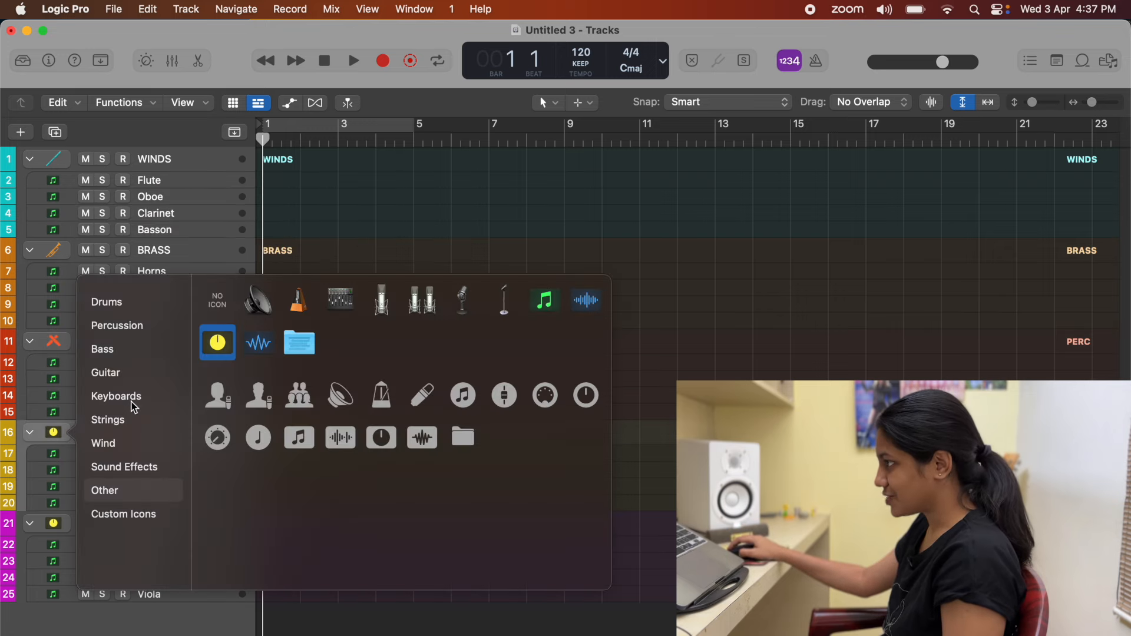
pyautogui.click(118, 325)
pyautogui.click(370, 521)
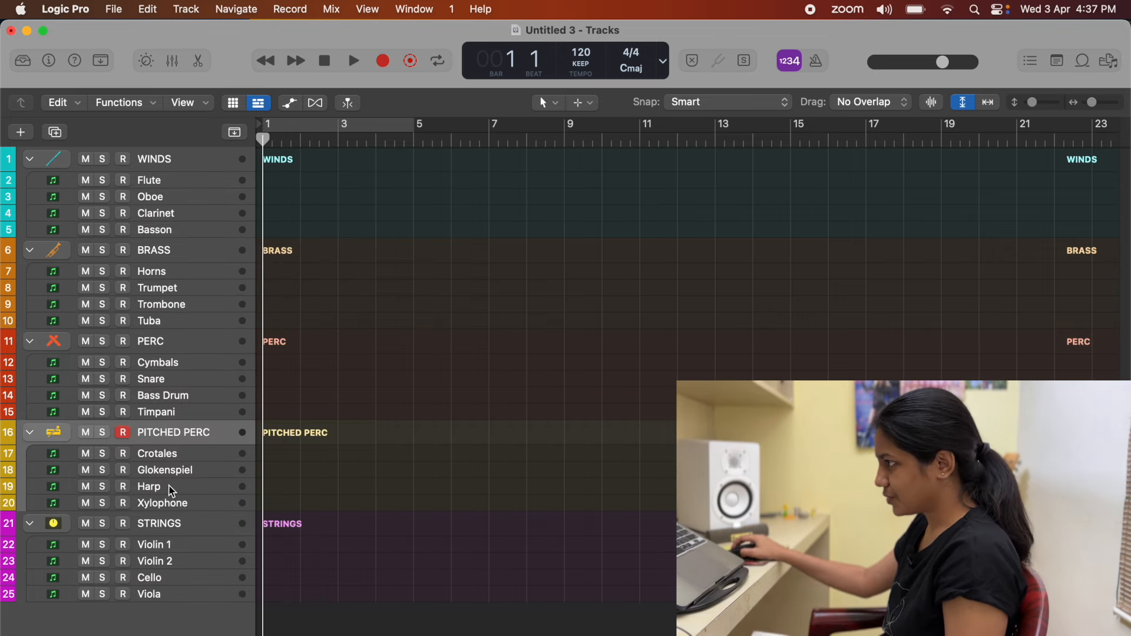
# - Assign the single-color string ensemble icon from the Strings category to the STRINGS stack
pyautogui.click(62, 532)
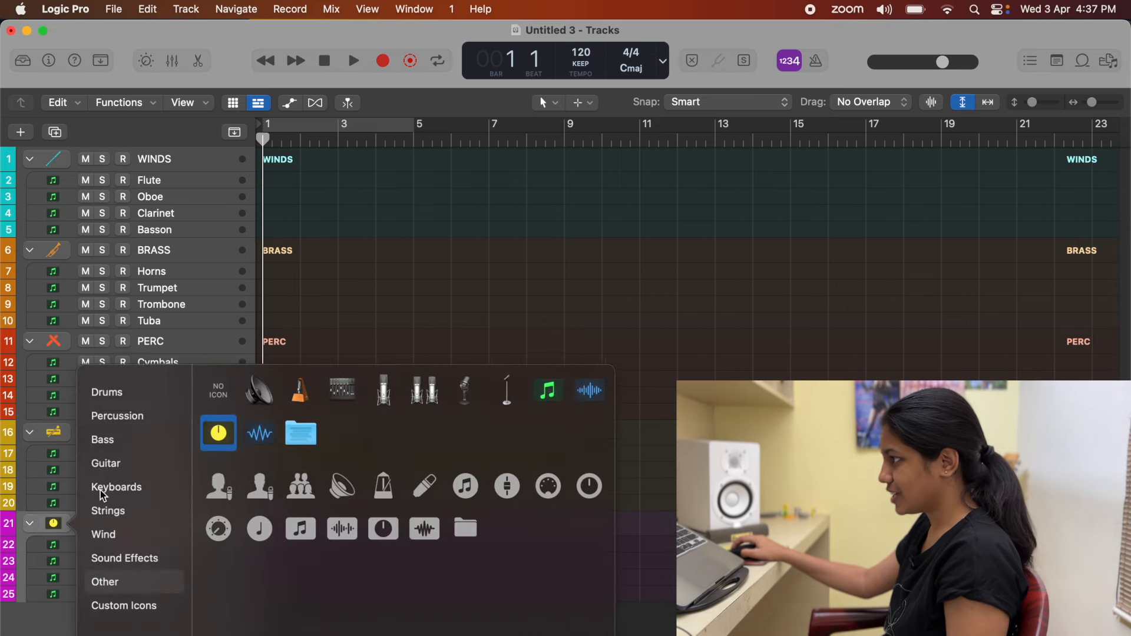
pyautogui.click(120, 512)
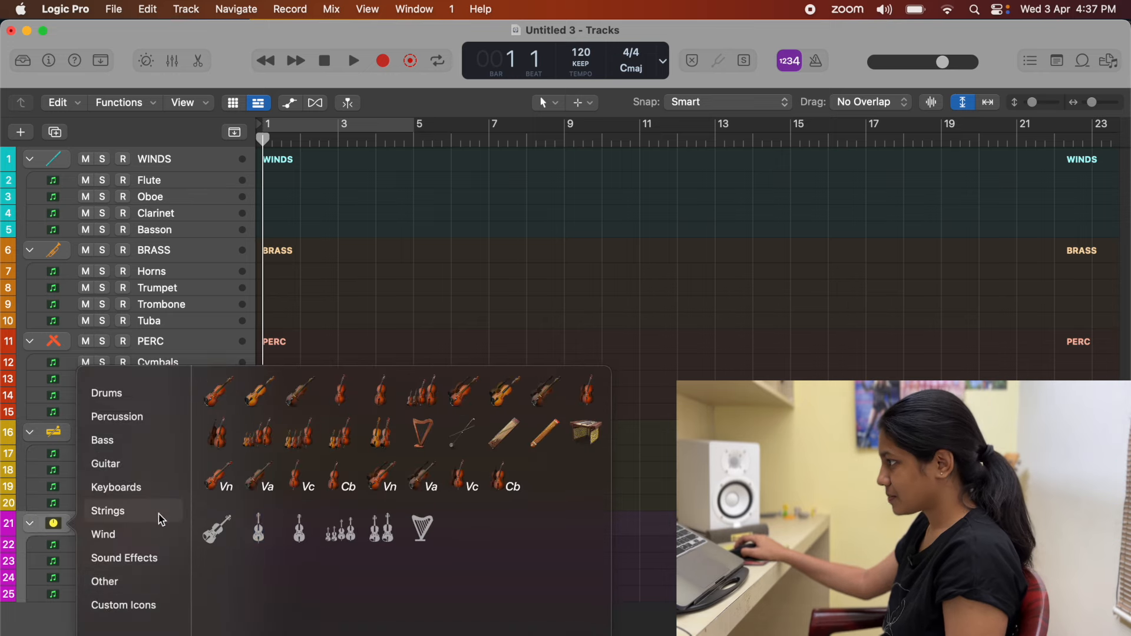
pyautogui.click(340, 529)
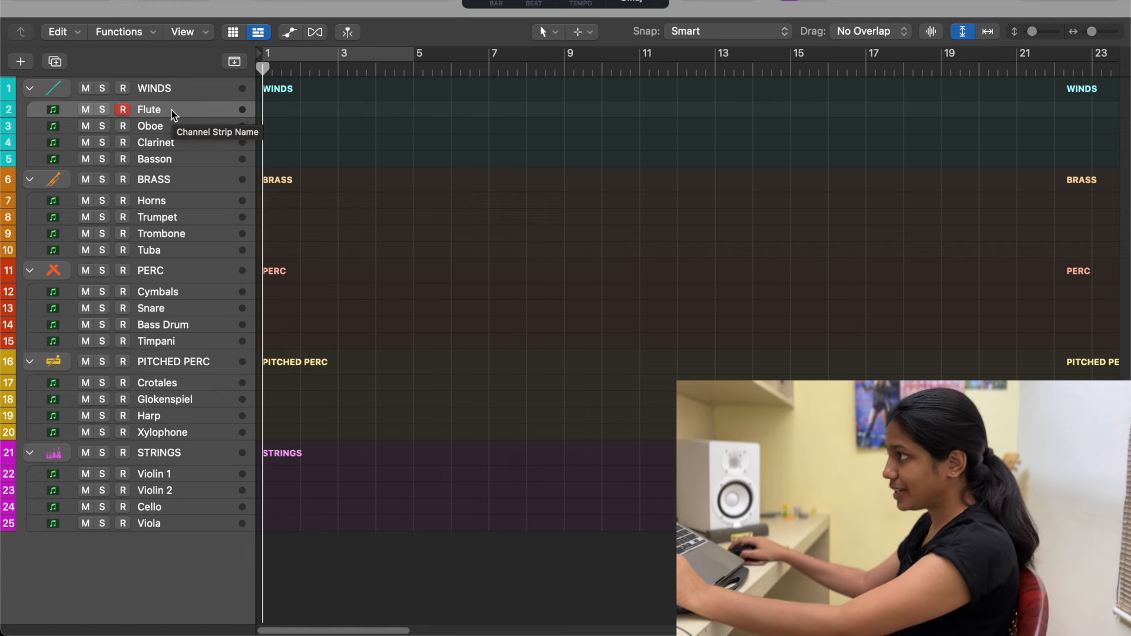
# - Show the inspector and the Library for the Flute track, browse to the Orchestral sounds and enable patch merging
pyautogui.click(58, 2)
pyautogui.click(21, 3)
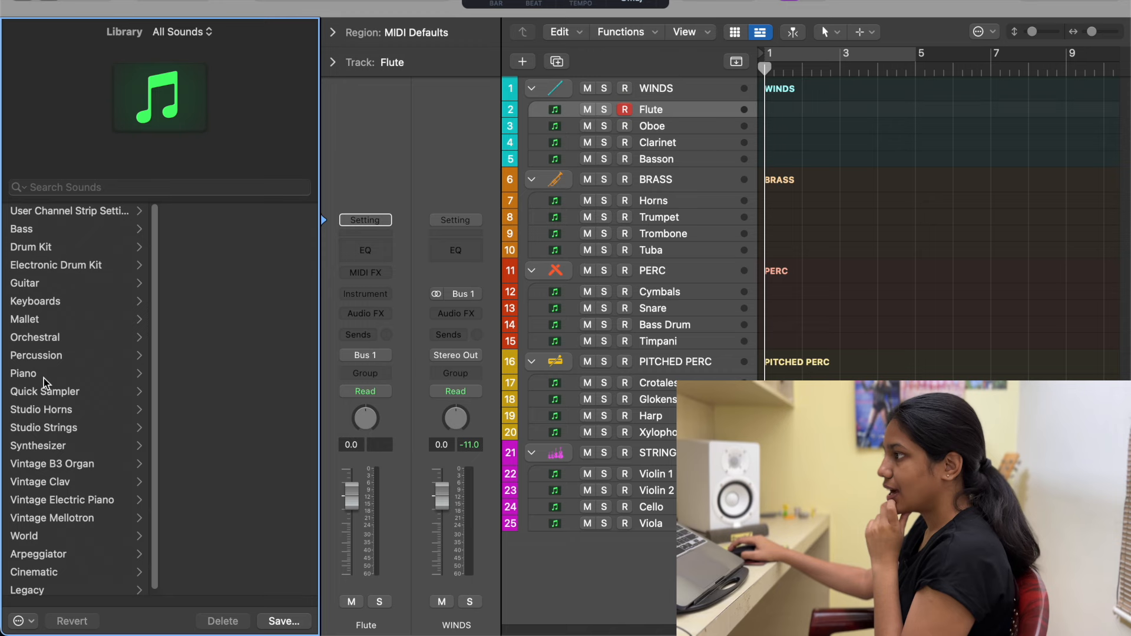
pyautogui.click(84, 341)
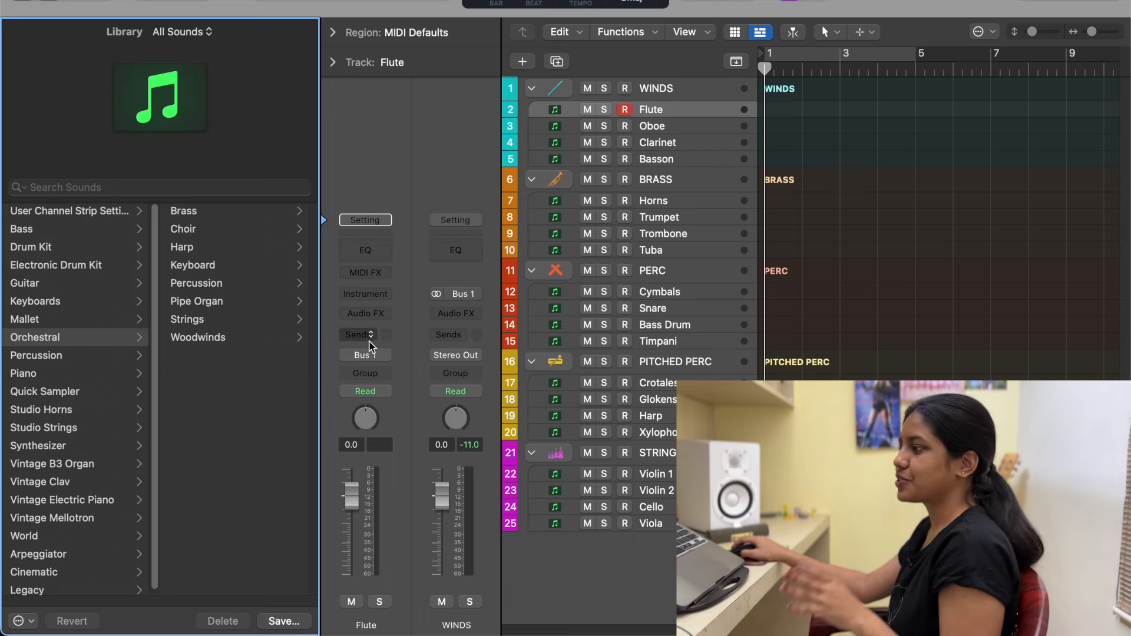
pyautogui.click(23, 622)
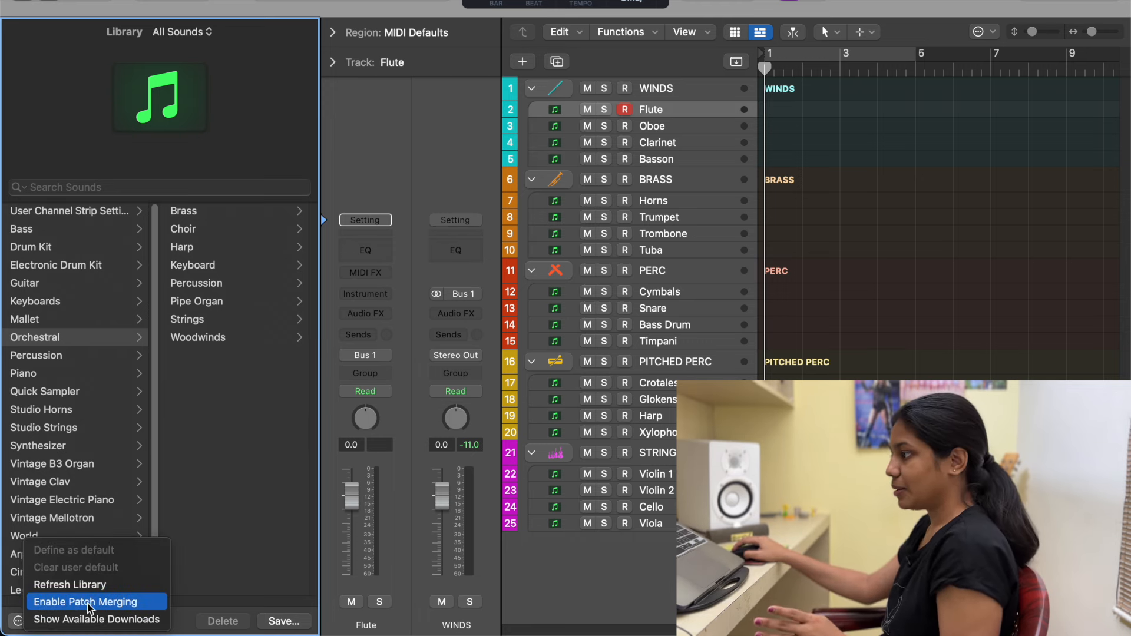
pyautogui.click(112, 601)
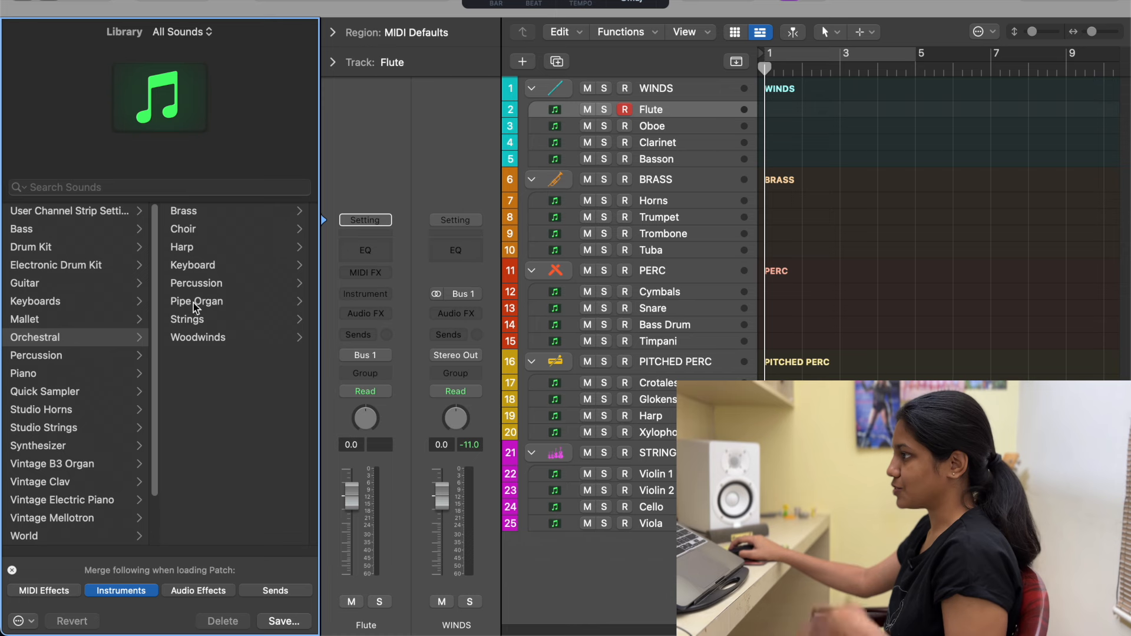
# - Load the Flutes patch and its replacement Flute Solo from the Orchestral Woodwinds sounds on the Flute track
pyautogui.click(197, 339)
pyautogui.click(194, 303)
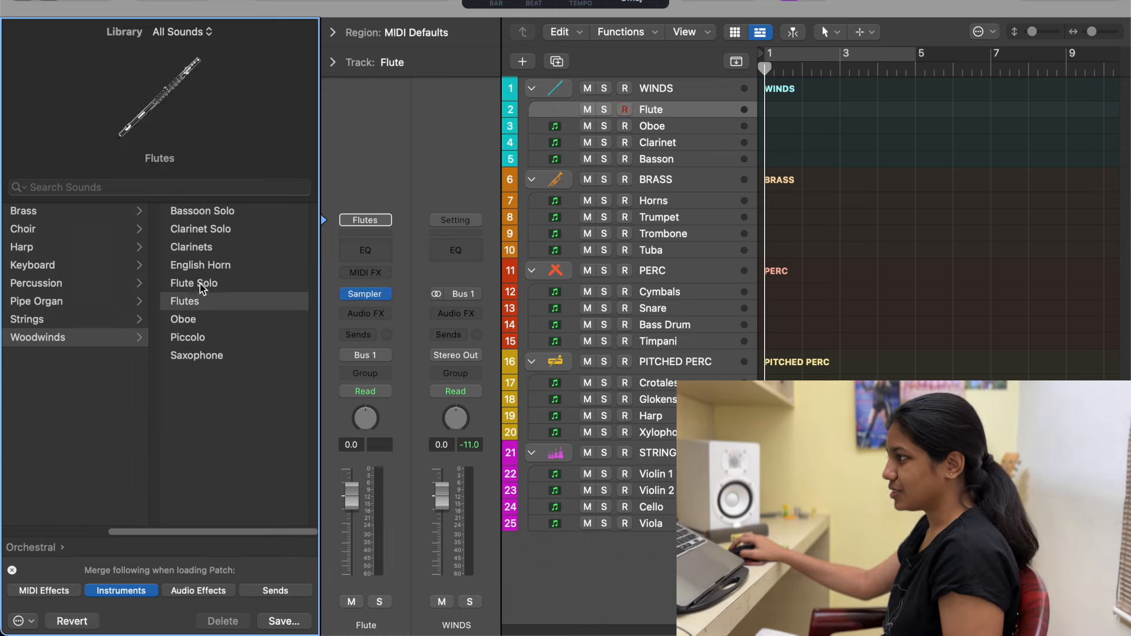
pyautogui.click(201, 285)
# - Audition the Flute Solo patch by playing a run of notes with Musical Typing, and close the typing keyboard
pyautogui.press('super+k')
pyautogui.press('j')
pyautogui.press('h')
pyautogui.press('g')
pyautogui.press('f')
pyautogui.press('d')
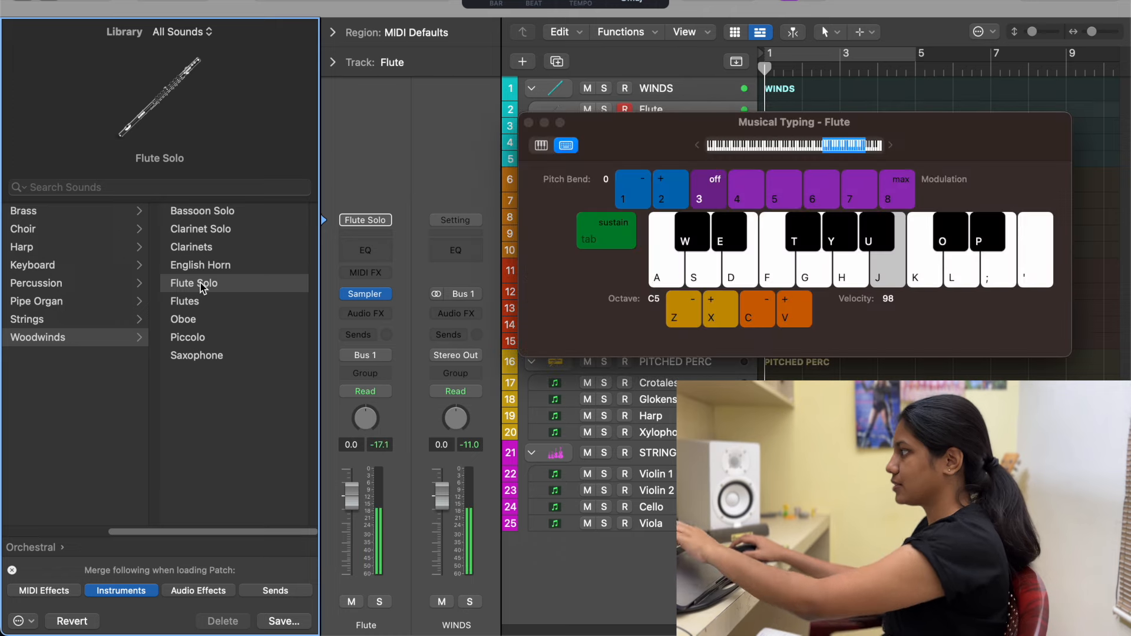
pyautogui.press('f')
pyautogui.press('g')
pyautogui.press('h')
pyautogui.press('g')
pyautogui.press('f')
pyautogui.press('d')
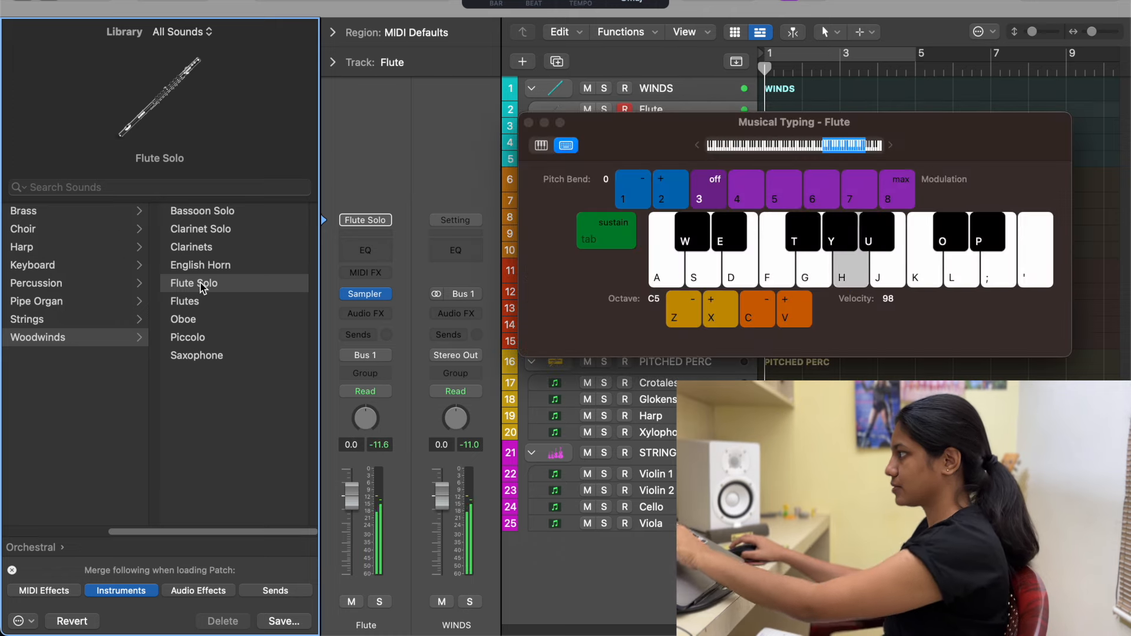
pyautogui.click(529, 122)
# - Load the Flute Legato patch from Legacy, Logic, 10 Orchestral, 01 Woodwinds on the Flute track and open Musical Typing
pyautogui.hscroll(-3, 84, 374)
pyautogui.scroll(-3, 84, 374)
pyautogui.click(59, 516)
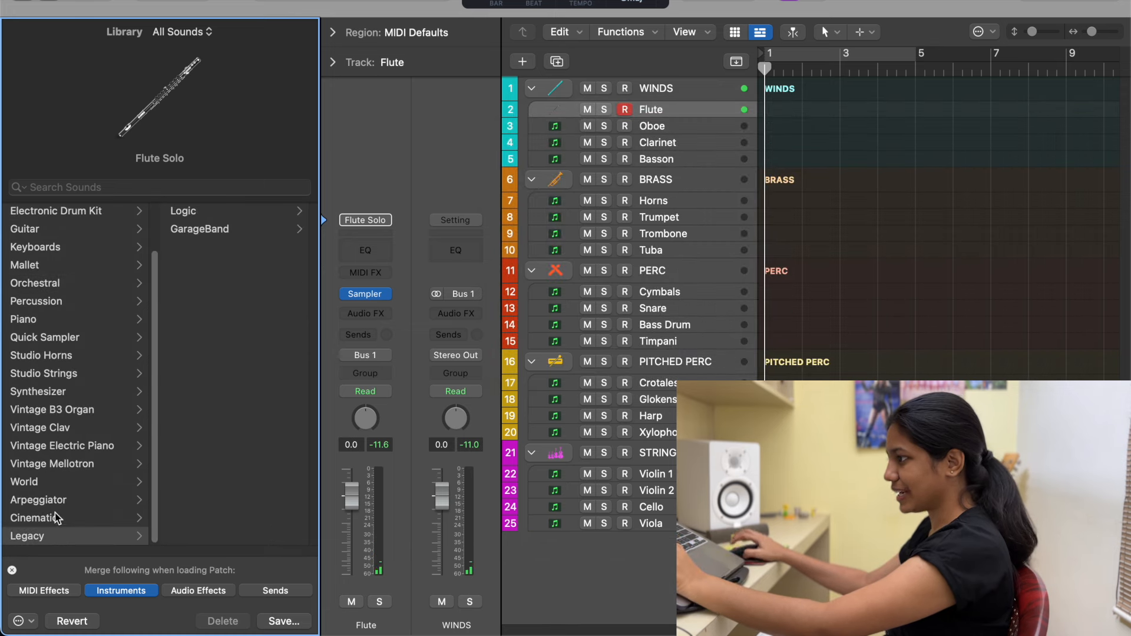
pyautogui.click(202, 217)
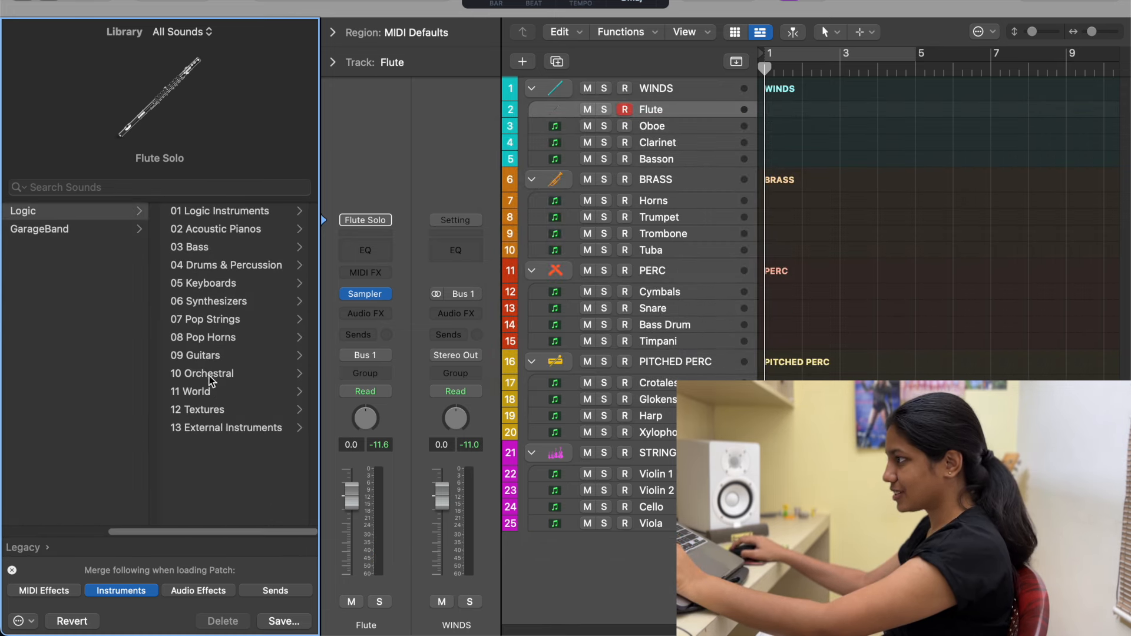
pyautogui.click(209, 374)
pyautogui.click(200, 212)
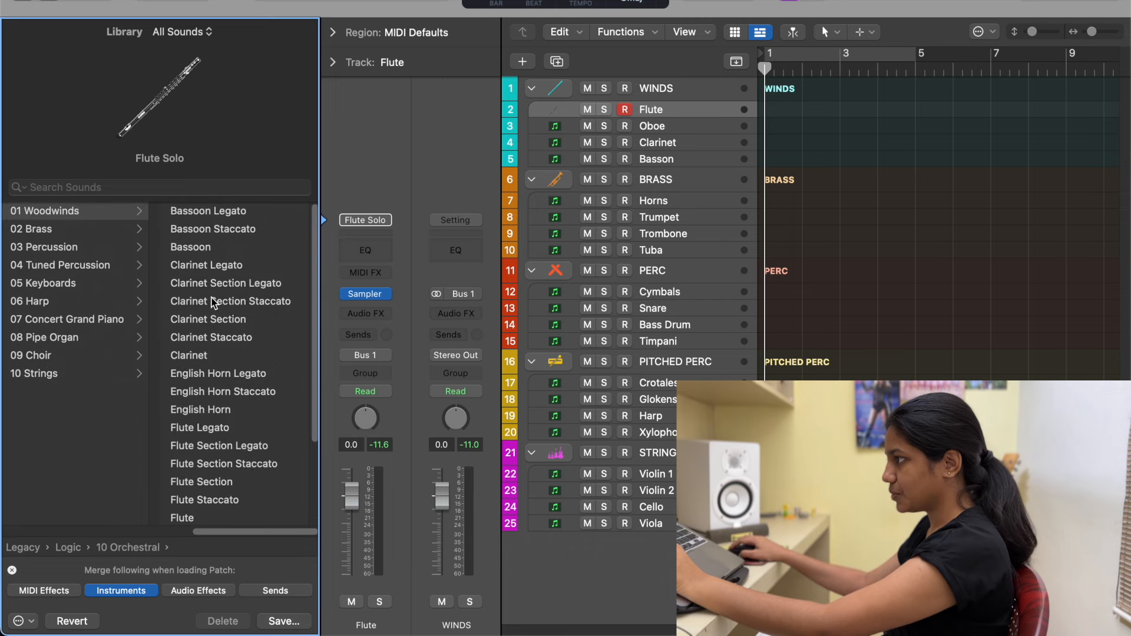
pyautogui.scroll(-3, 218, 428)
pyautogui.click(207, 351)
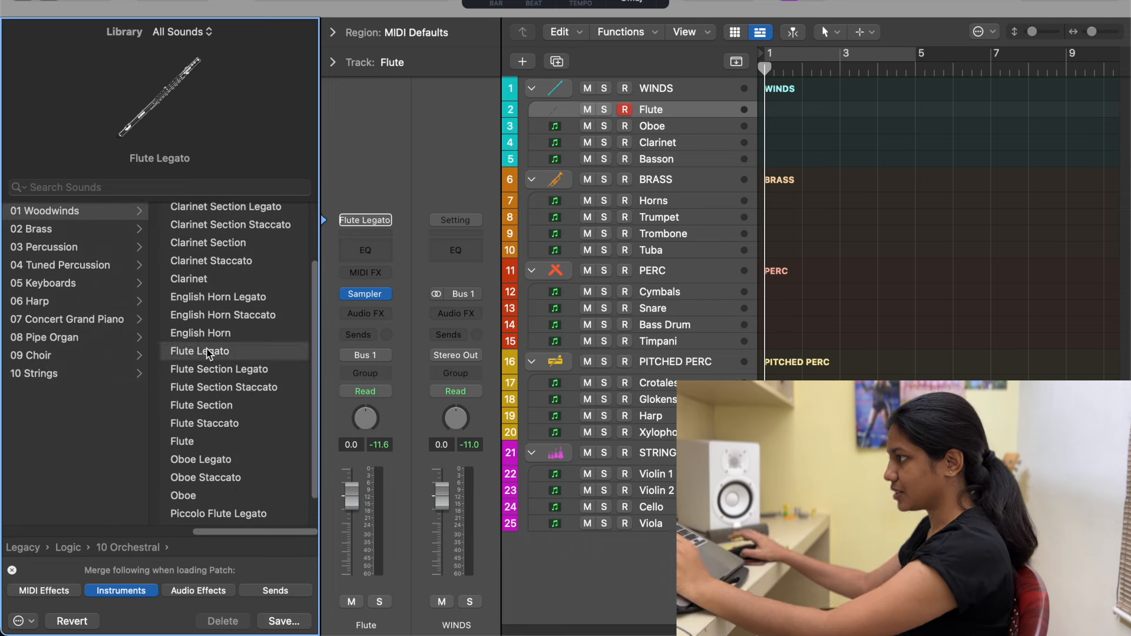
pyautogui.press('super+k')
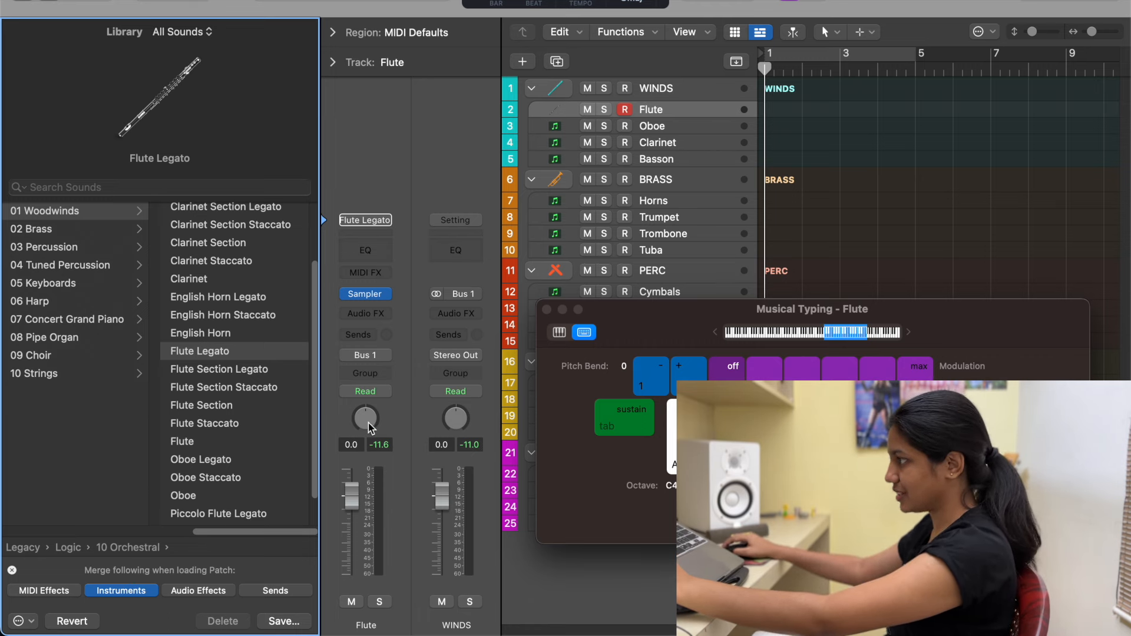
# - Load the Oboe patch from the Orchestral Woodwinds sounds on the Oboe track, with patch merging enabled for Instruments
pyautogui.click(677, 127)
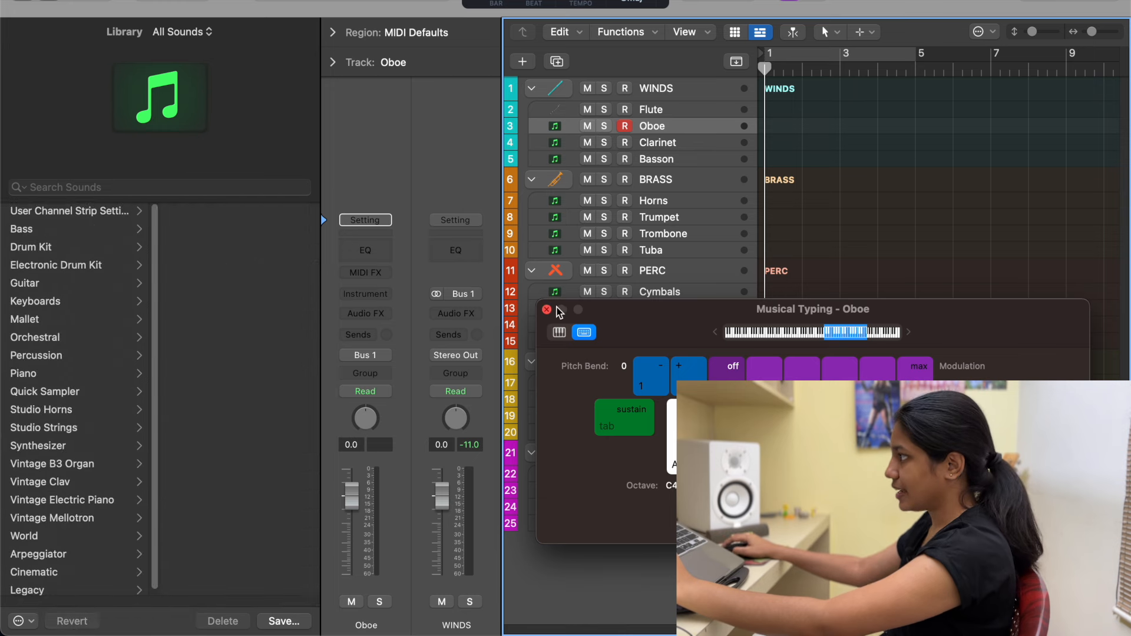
pyautogui.click(46, 337)
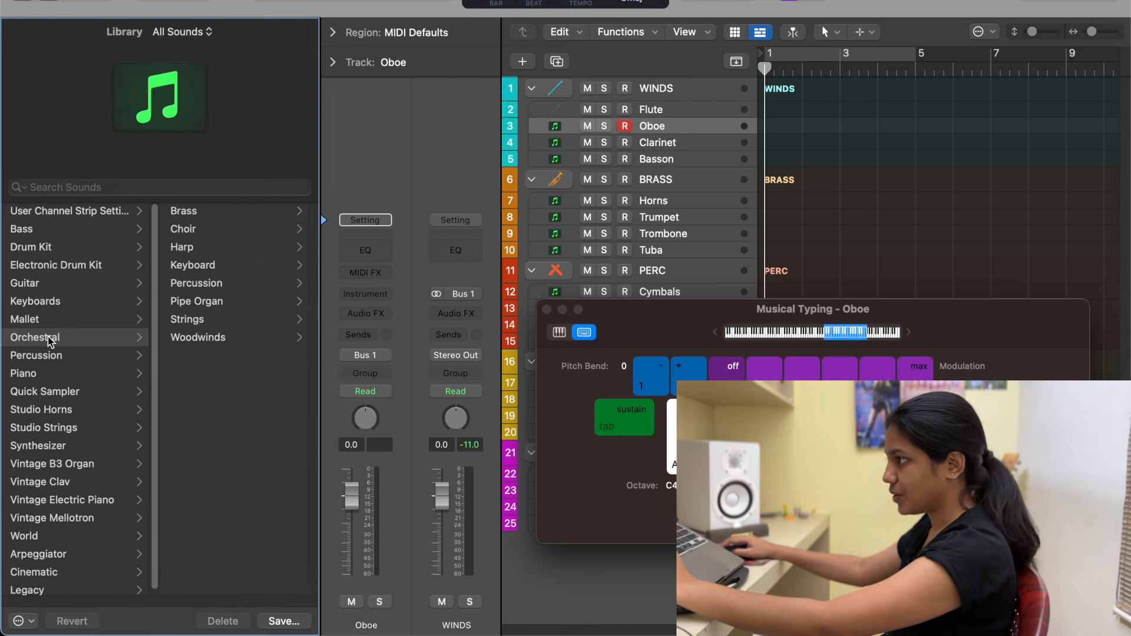
pyautogui.click(209, 213)
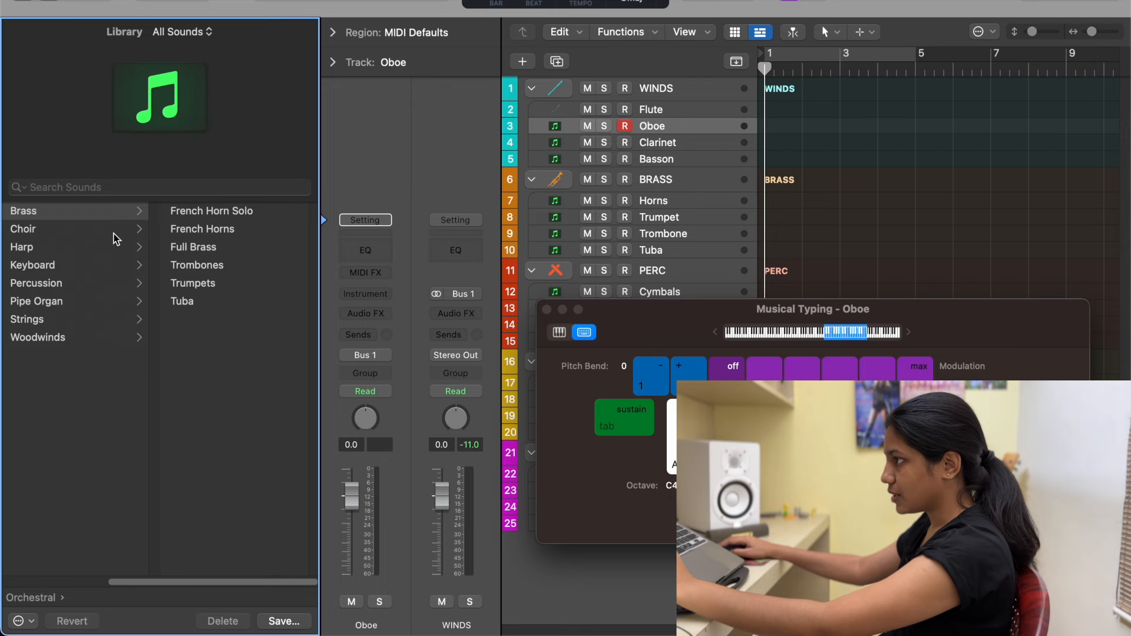
pyautogui.click(59, 337)
pyautogui.click(195, 321)
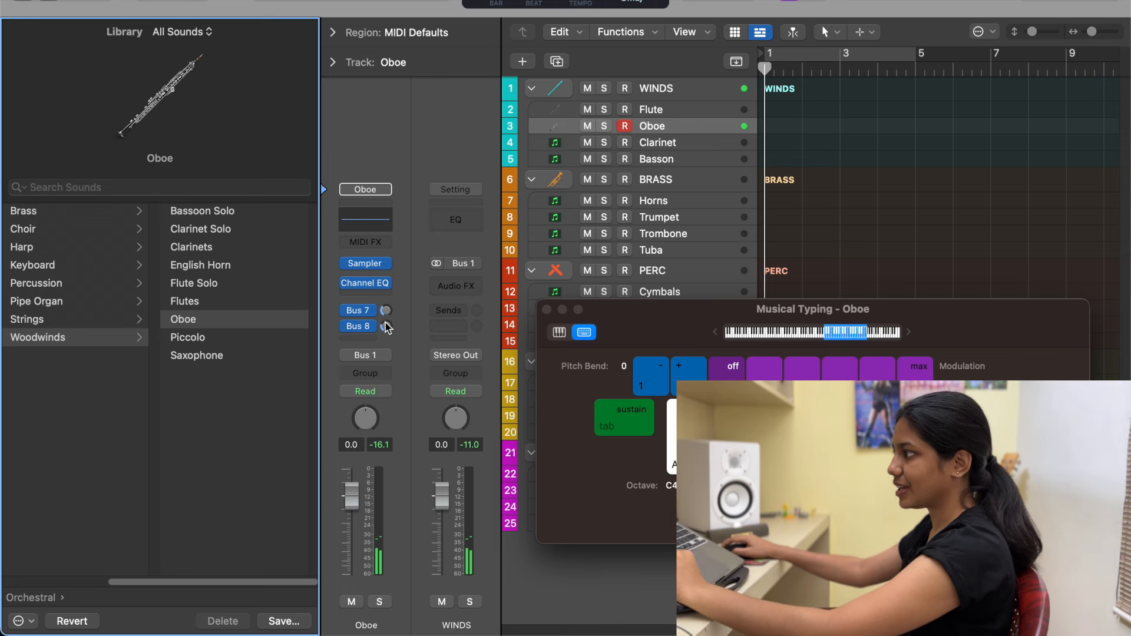
pyautogui.press('super+z')
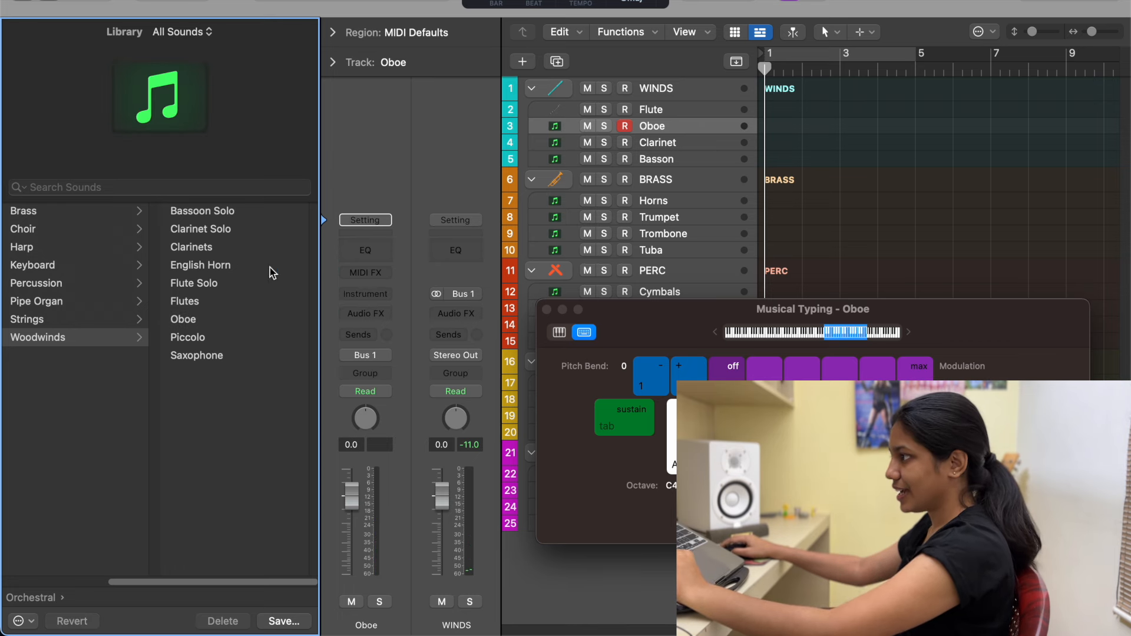
pyautogui.click(21, 621)
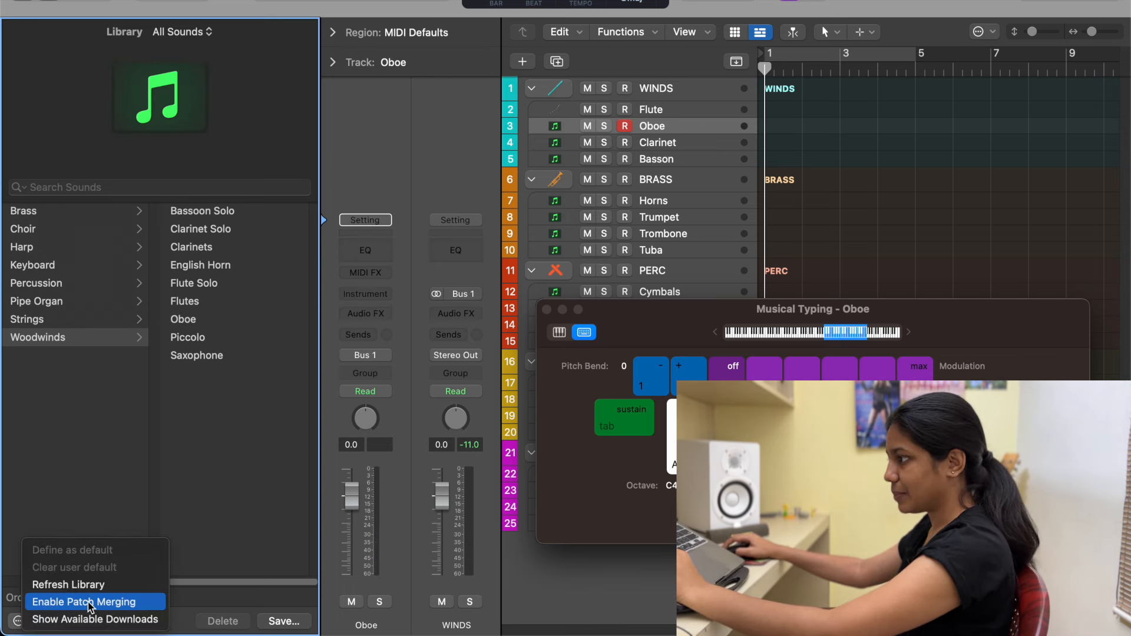
pyautogui.click(89, 602)
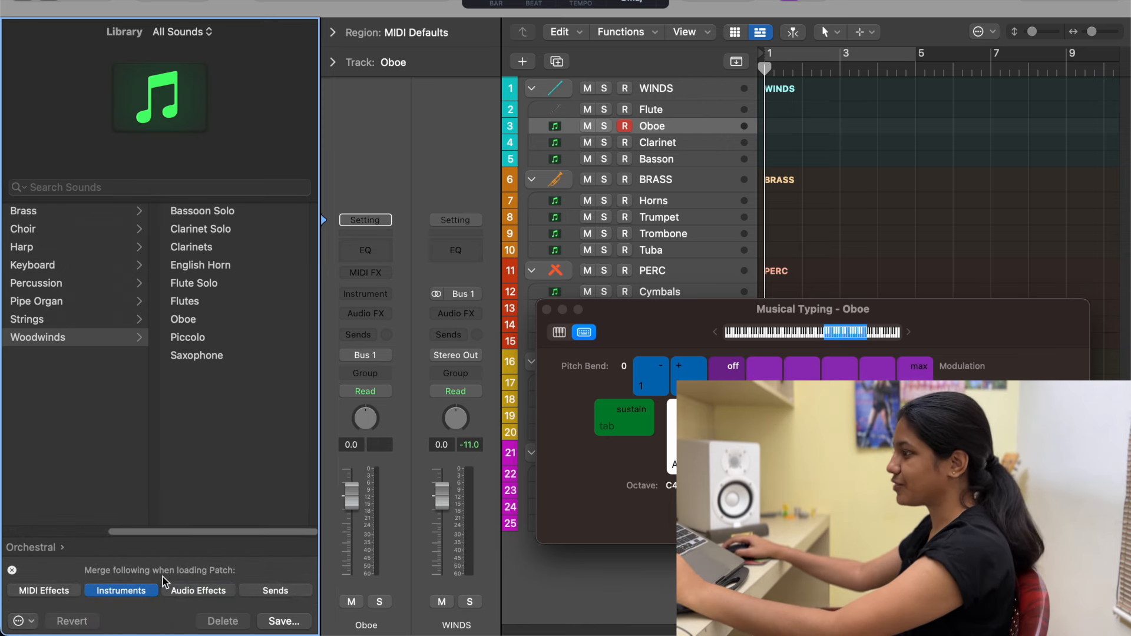
pyautogui.click(195, 323)
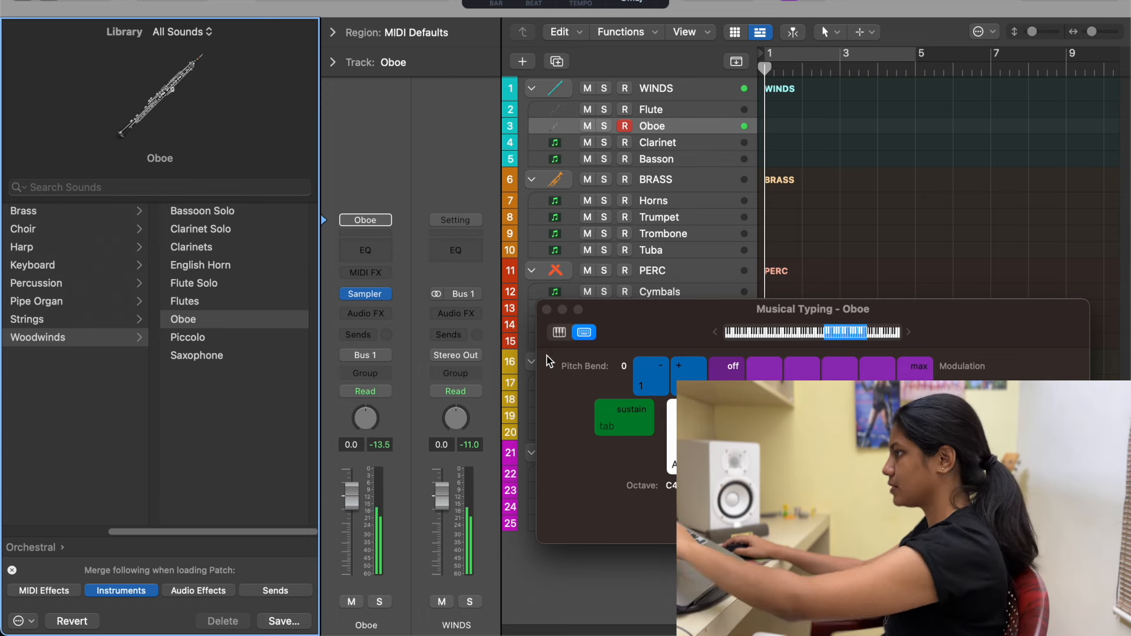
pyautogui.hscroll(-5, 269, 449)
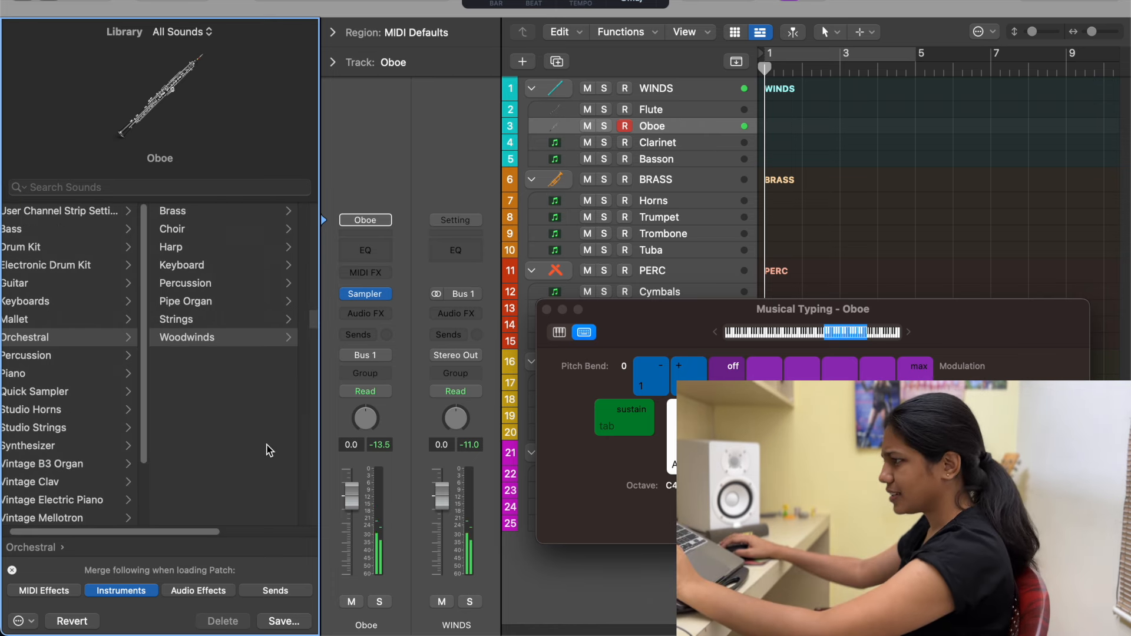
pyautogui.scroll(-2, 108, 477)
pyautogui.hscroll(5, 212, 434)
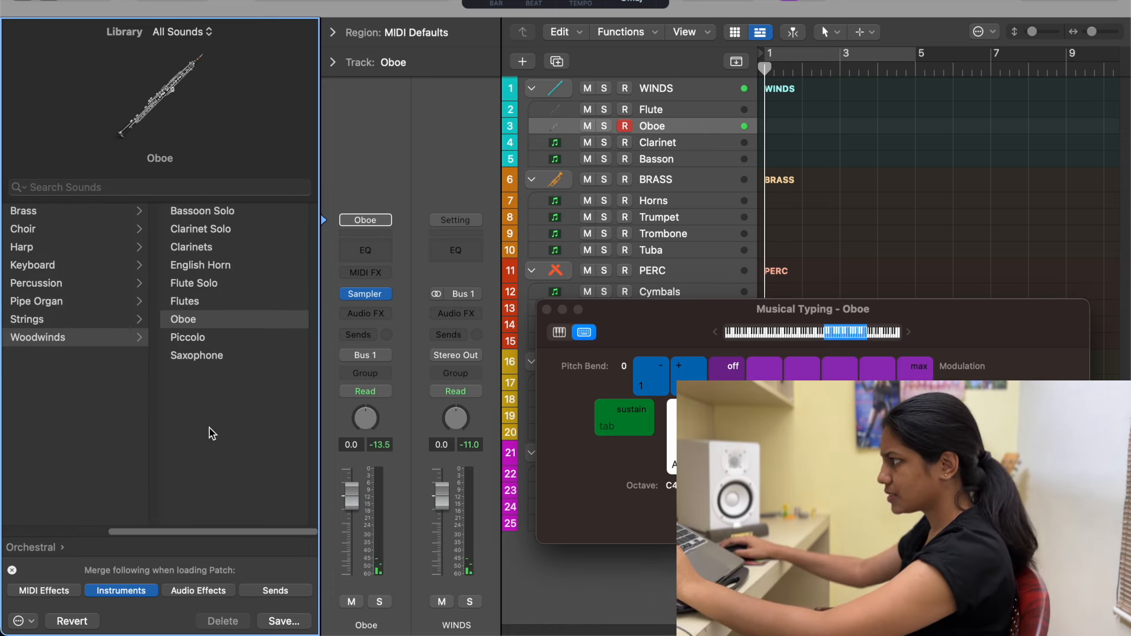
# - Browse to Legacy, Logic, 10 Orchestral, 01 Woodwinds for the Clarinet track and enable patch merging, undoing any patch loaded without it
pyautogui.click(650, 143)
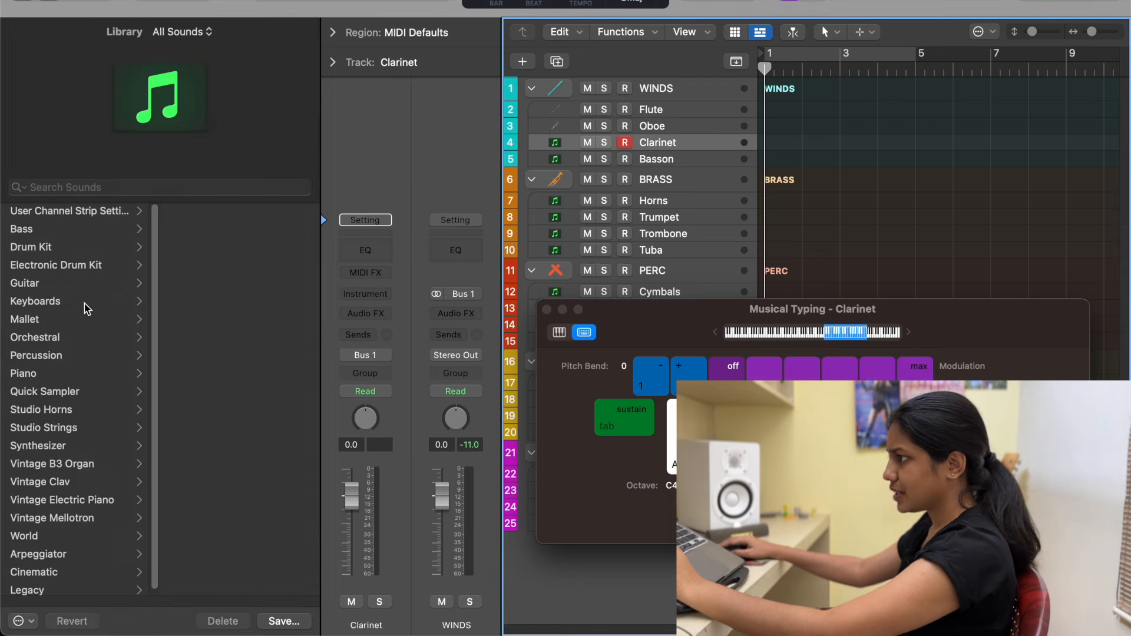
pyautogui.click(94, 592)
pyautogui.click(201, 212)
pyautogui.click(222, 373)
pyautogui.click(229, 214)
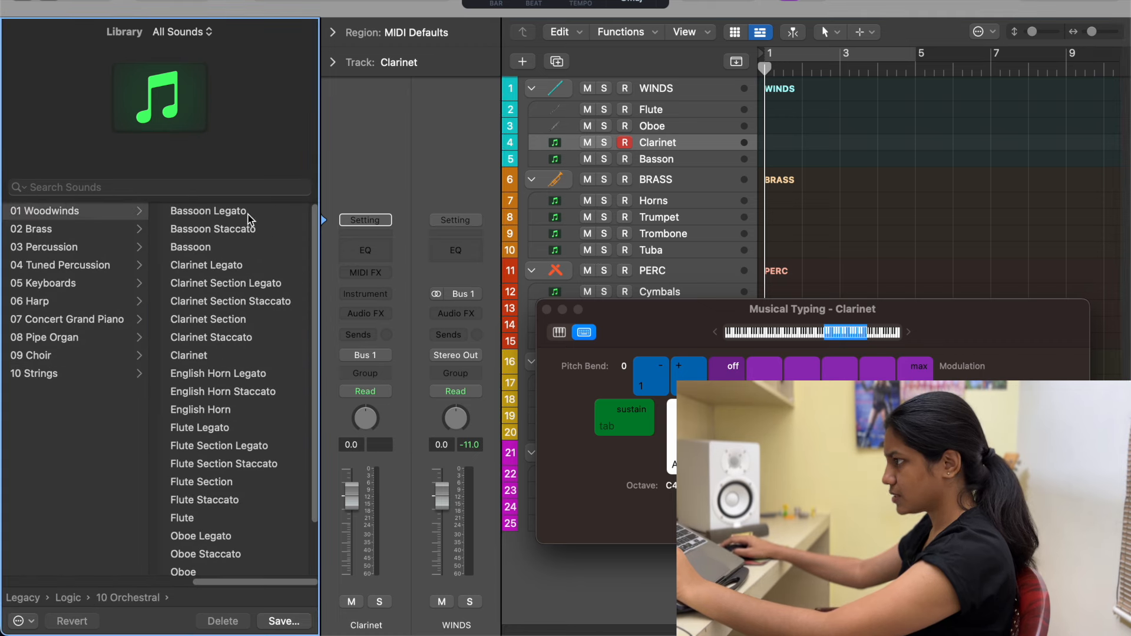
pyautogui.click(239, 268)
pyautogui.press('super+z')
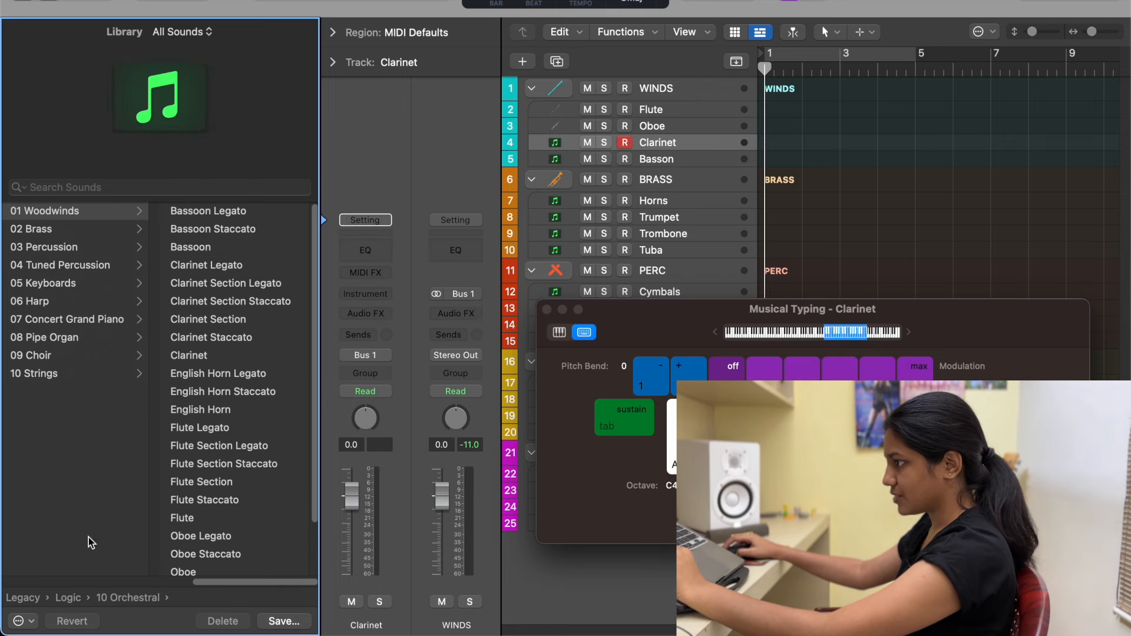
pyautogui.click(23, 622)
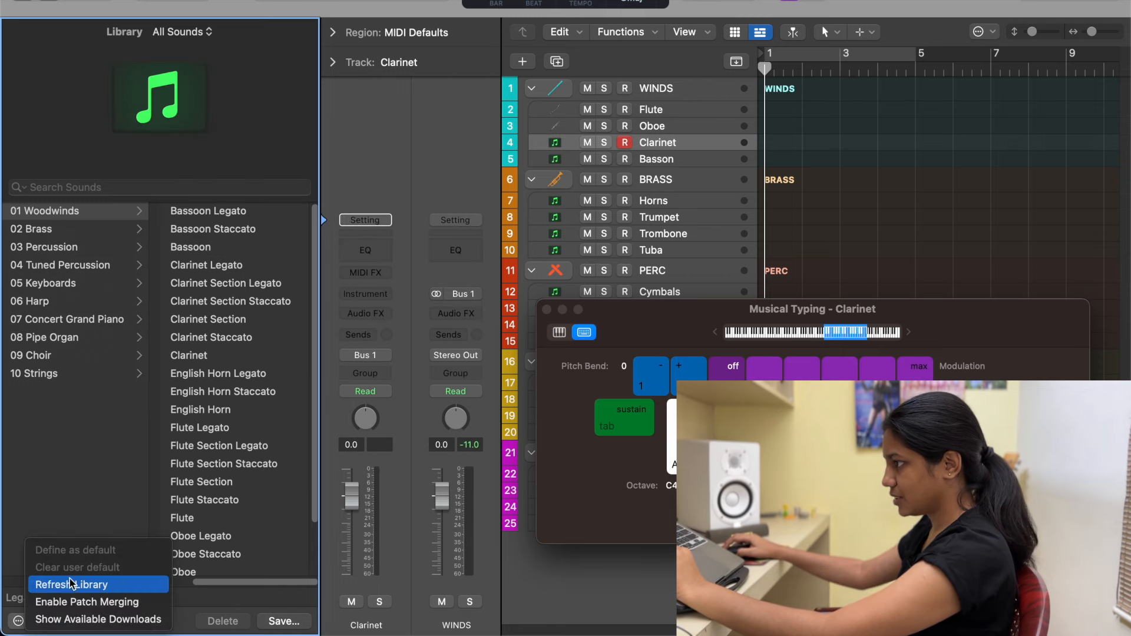
pyautogui.click(118, 599)
# - Compare the Clarinet Legato and Clarinet Section patches on the Clarinet track and keep Clarinet Legato
pyautogui.click(245, 267)
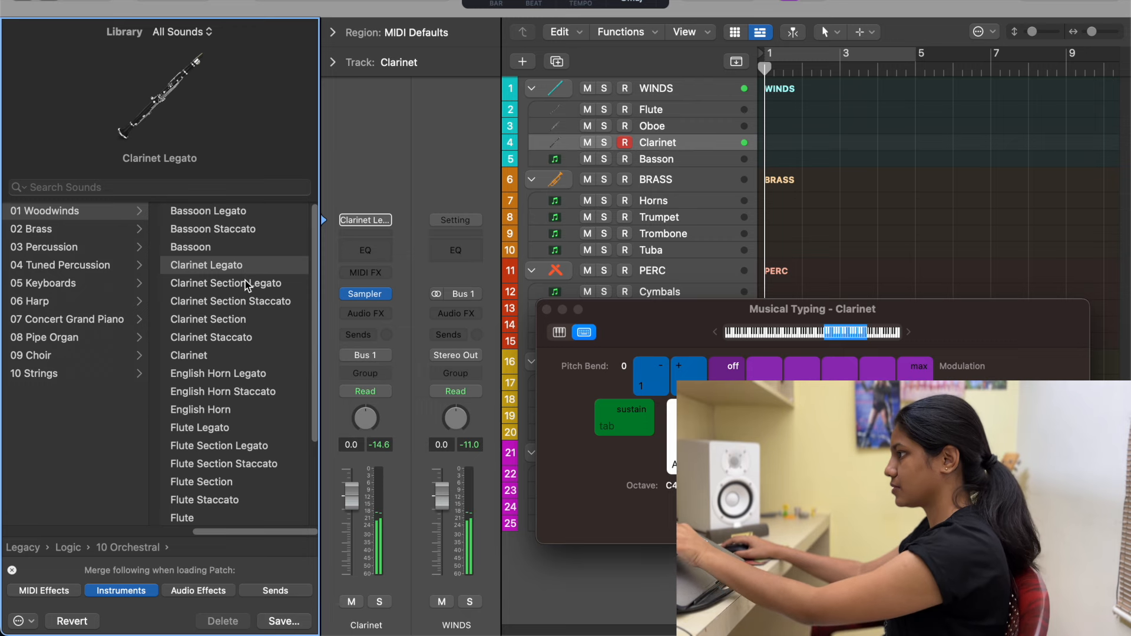
pyautogui.click(242, 320)
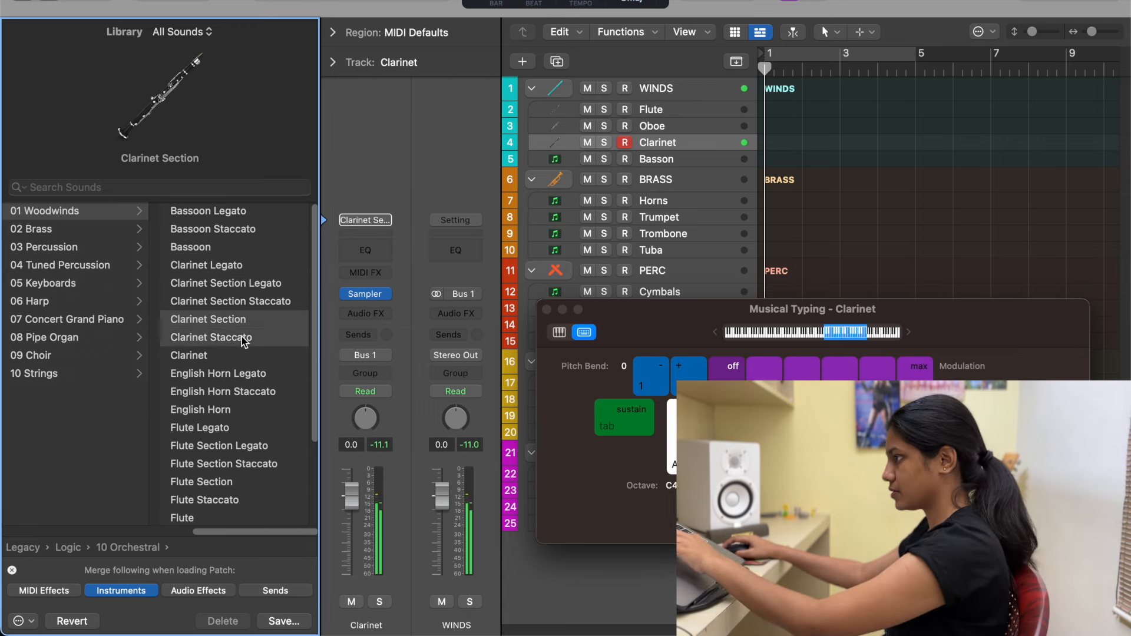
pyautogui.click(238, 266)
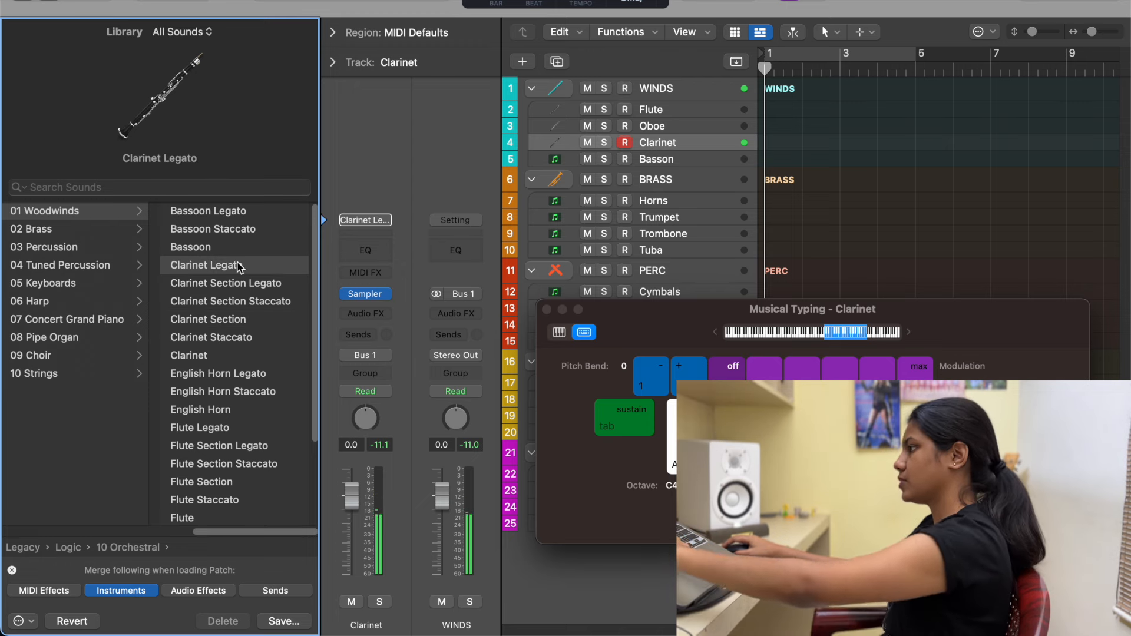
# - Load the Bassoon Solo patch from the Orchestral Woodwinds sounds on the Basson track, with patch merging enabled for Instruments
pyautogui.click(684, 162)
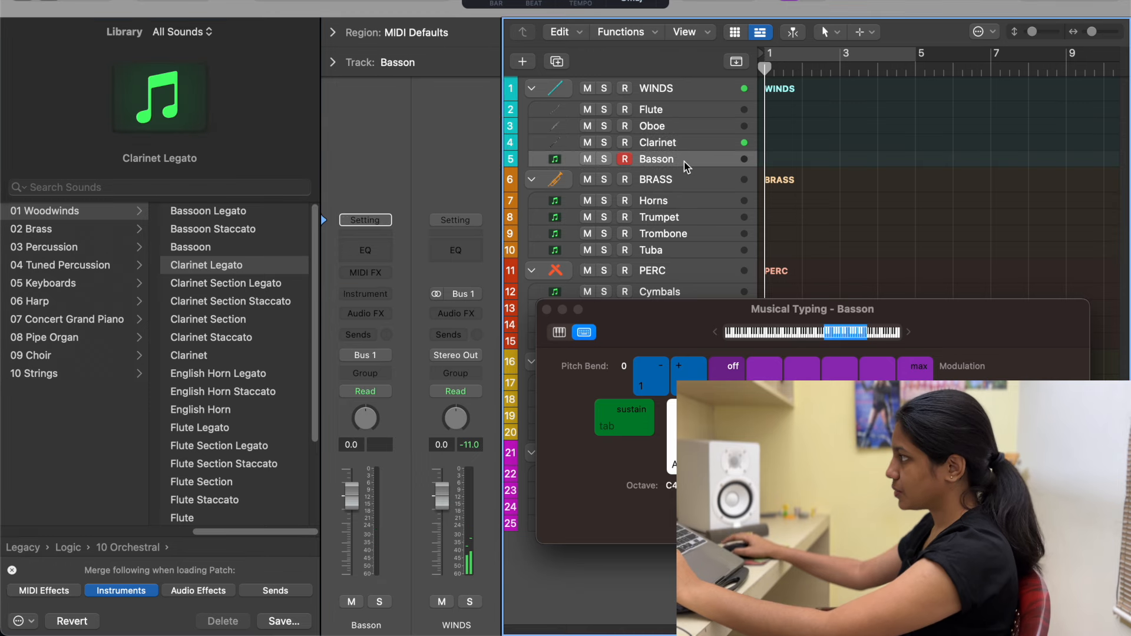
pyautogui.click(84, 325)
pyautogui.click(75, 339)
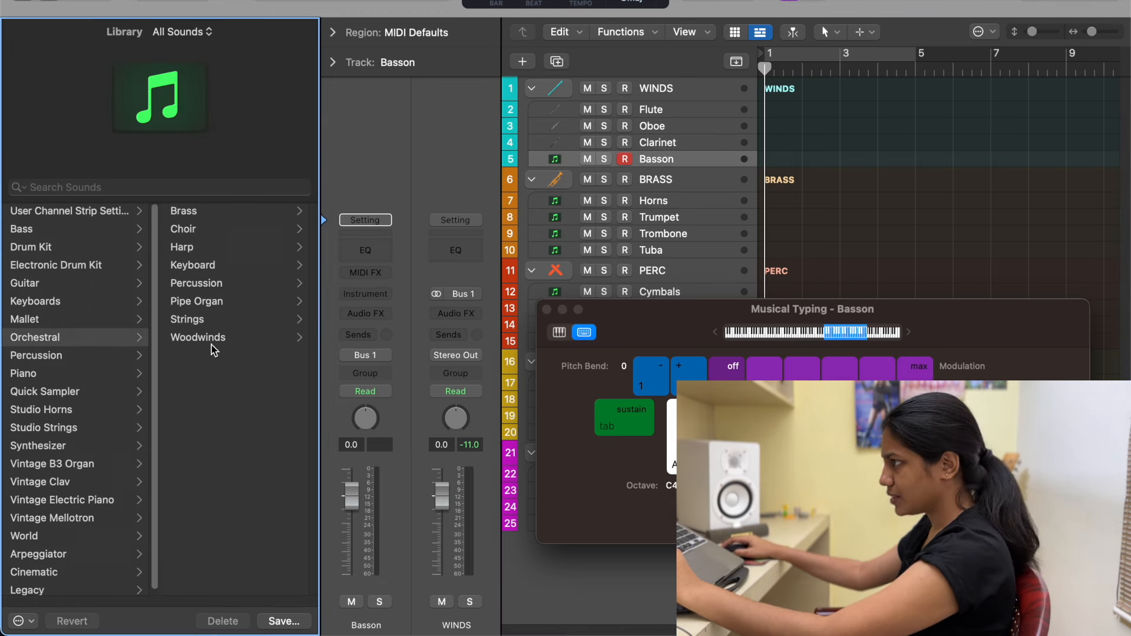
pyautogui.click(211, 339)
pyautogui.click(232, 216)
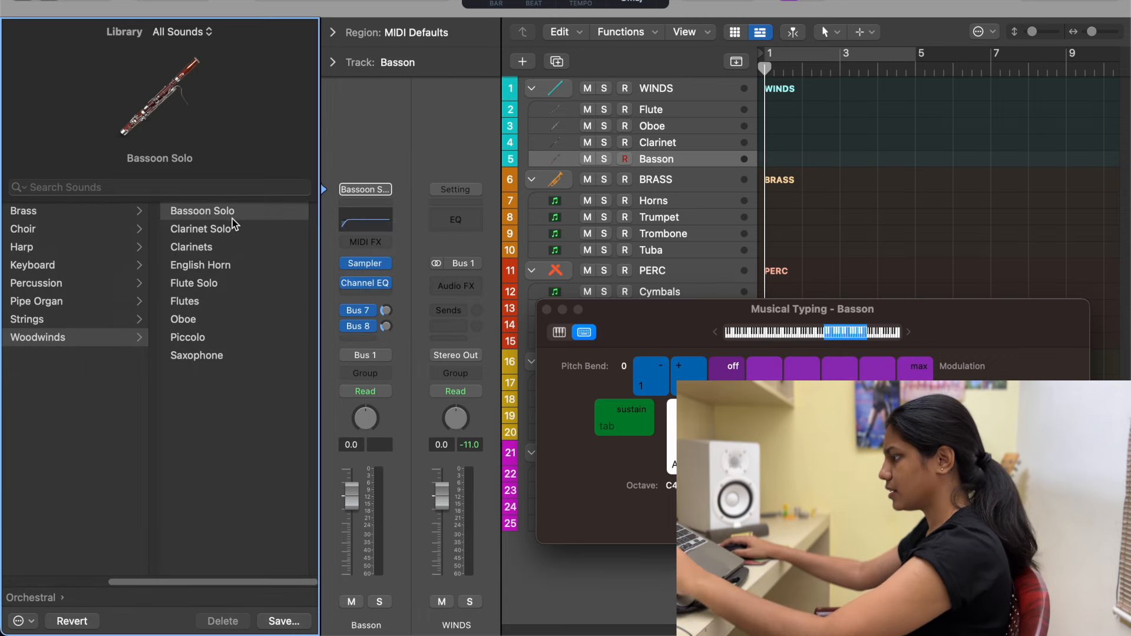
pyautogui.click(18, 620)
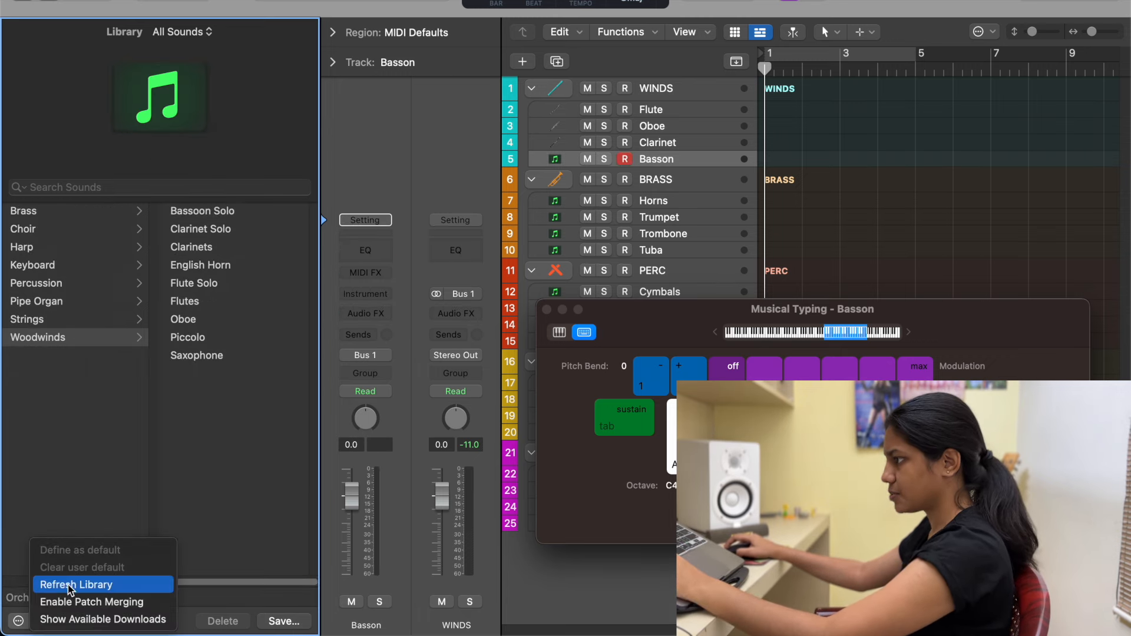
pyautogui.click(121, 597)
pyautogui.click(258, 218)
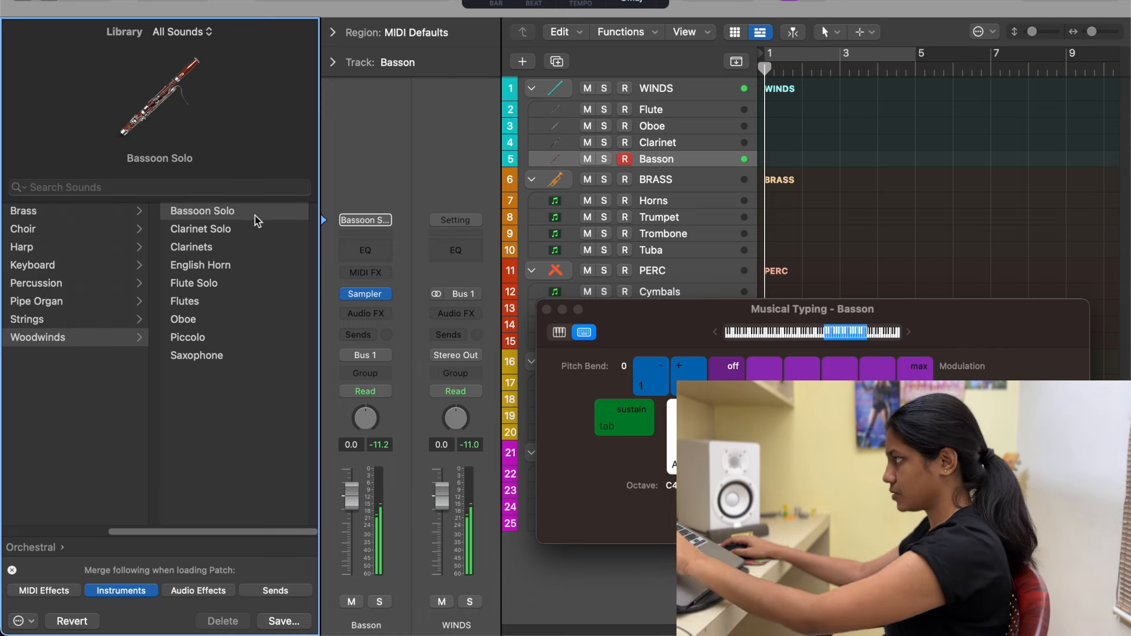
# - Try Bassoon Legato from Legacy, Logic, 10 Orchestral, 01 Woodwinds on the Basson track, and keep the Bassoon patch instead
pyautogui.hscroll(-3, 176, 353)
pyautogui.scroll(-2, 71, 478)
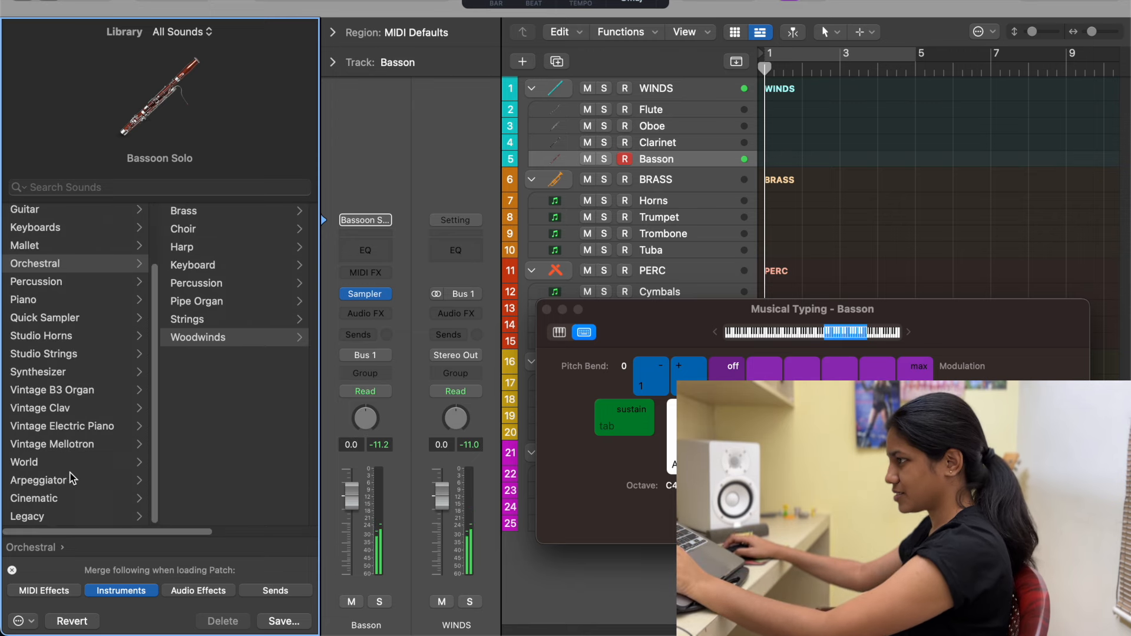
pyautogui.click(35, 516)
pyautogui.click(231, 213)
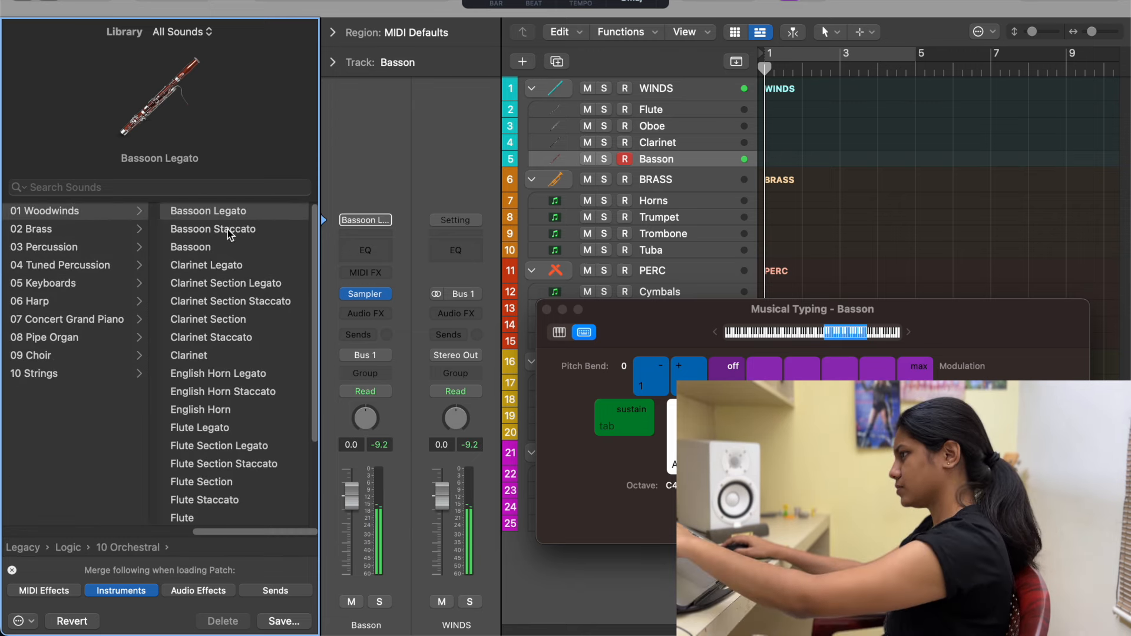
pyautogui.click(224, 246)
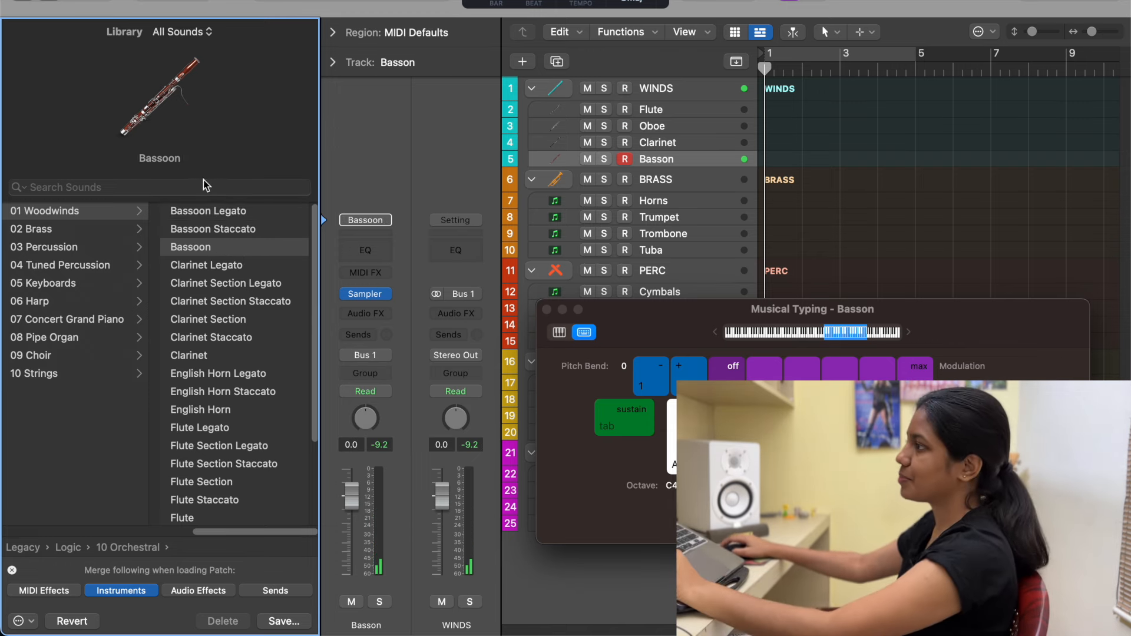
# - Collapse the WINDS stack and enable patch merging for Instruments on the Horns track
pyautogui.click(531, 88)
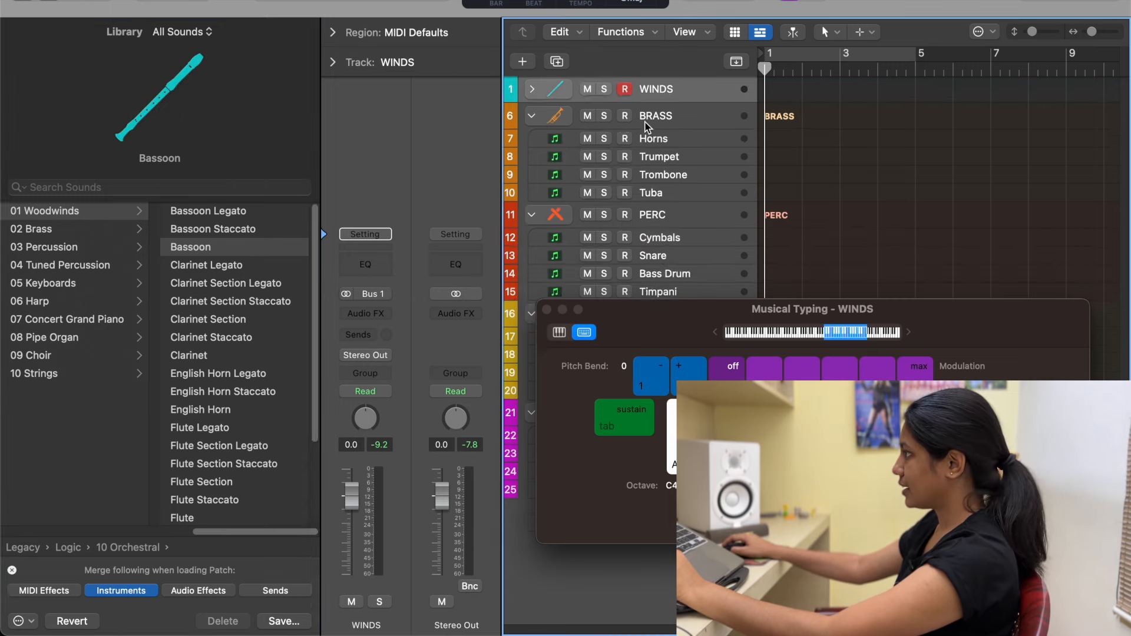
pyautogui.click(669, 147)
pyautogui.click(24, 621)
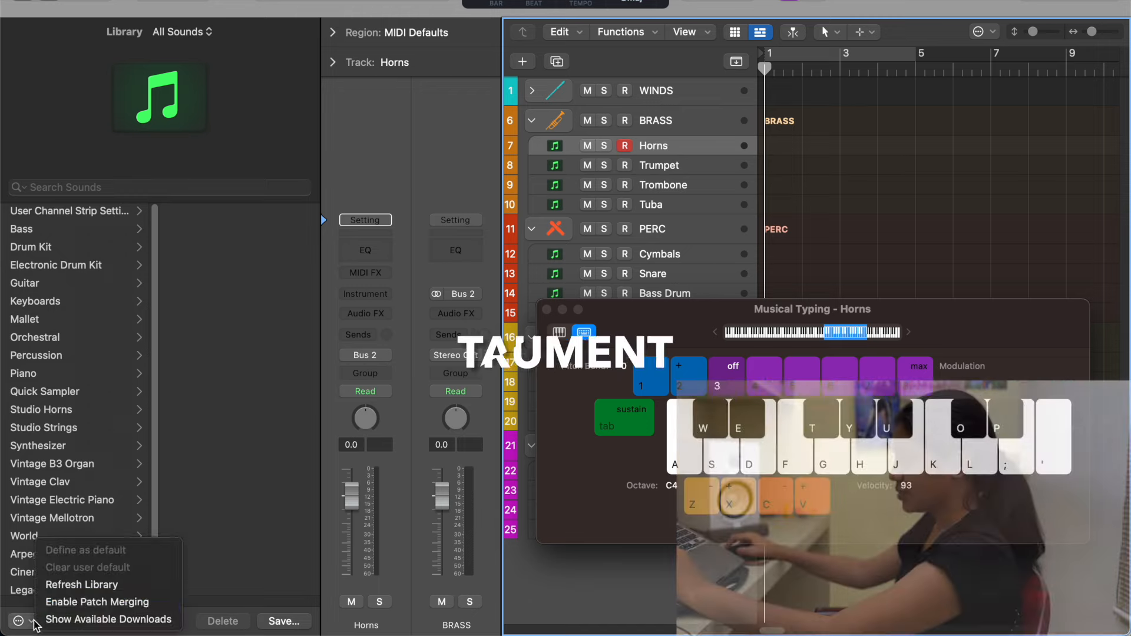
pyautogui.click(89, 603)
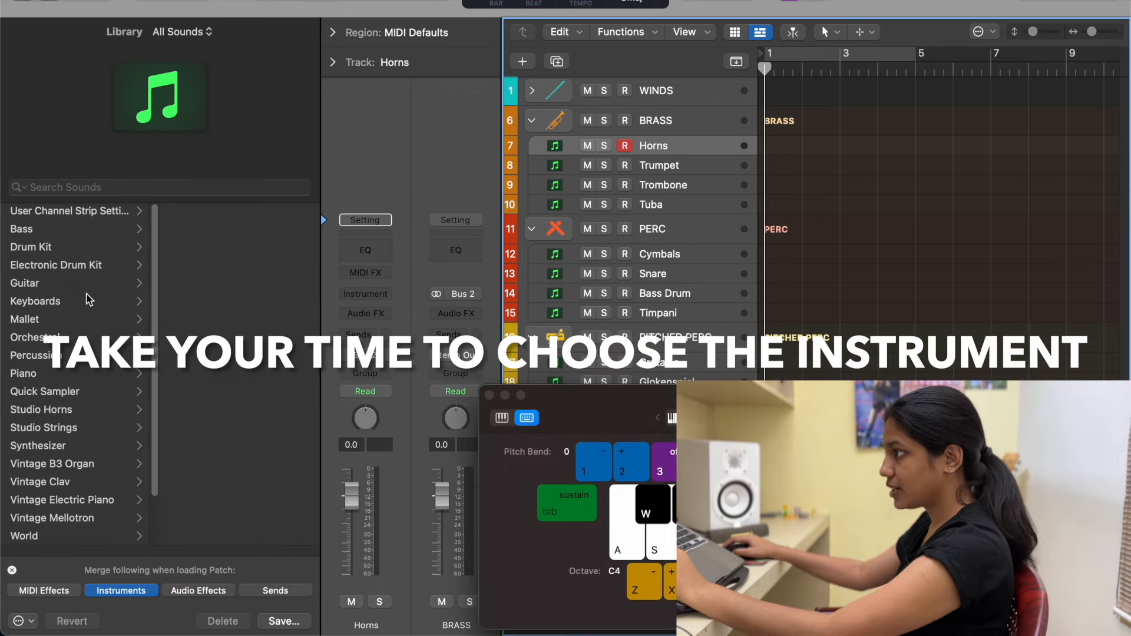
# - Compare French Horn Solo and French Horns from the Orchestral Brass sounds on the Horns track, auditioning in a lower octave, and keep French Horns
pyautogui.click(59, 337)
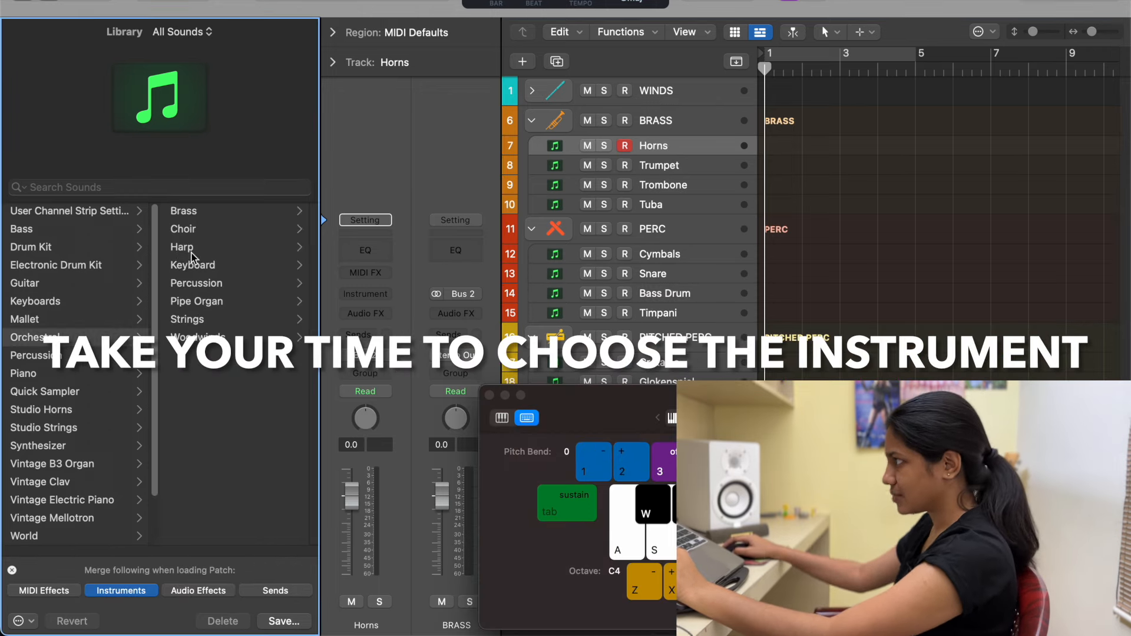
pyautogui.click(254, 212)
pyautogui.press('a')
pyautogui.press('z')
pyautogui.press('z')
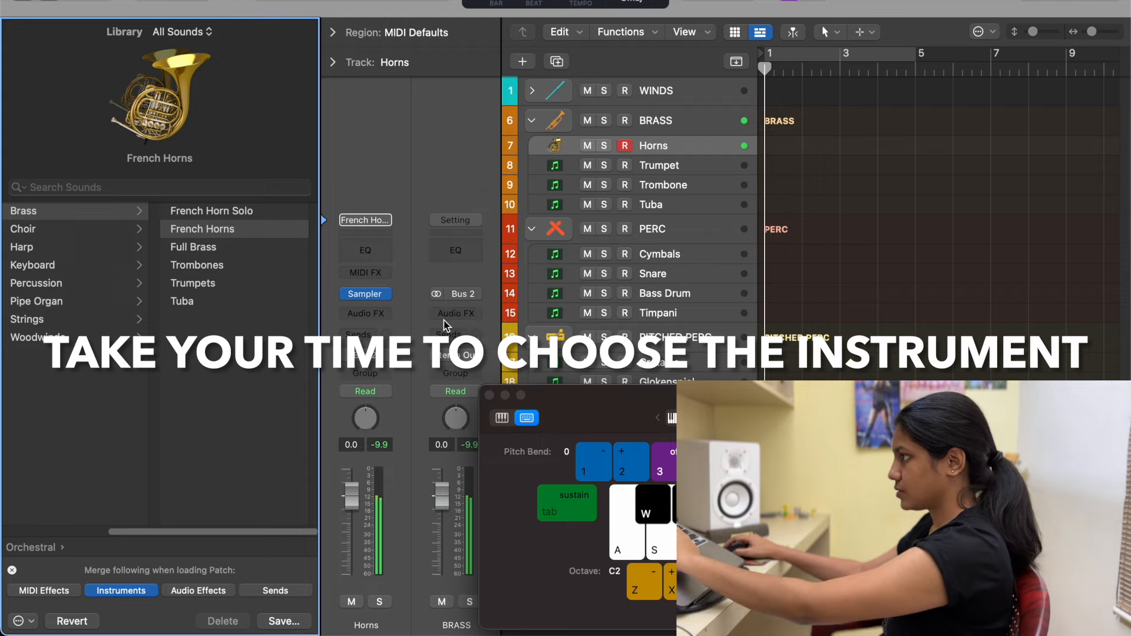
pyautogui.click(235, 212)
pyautogui.click(236, 229)
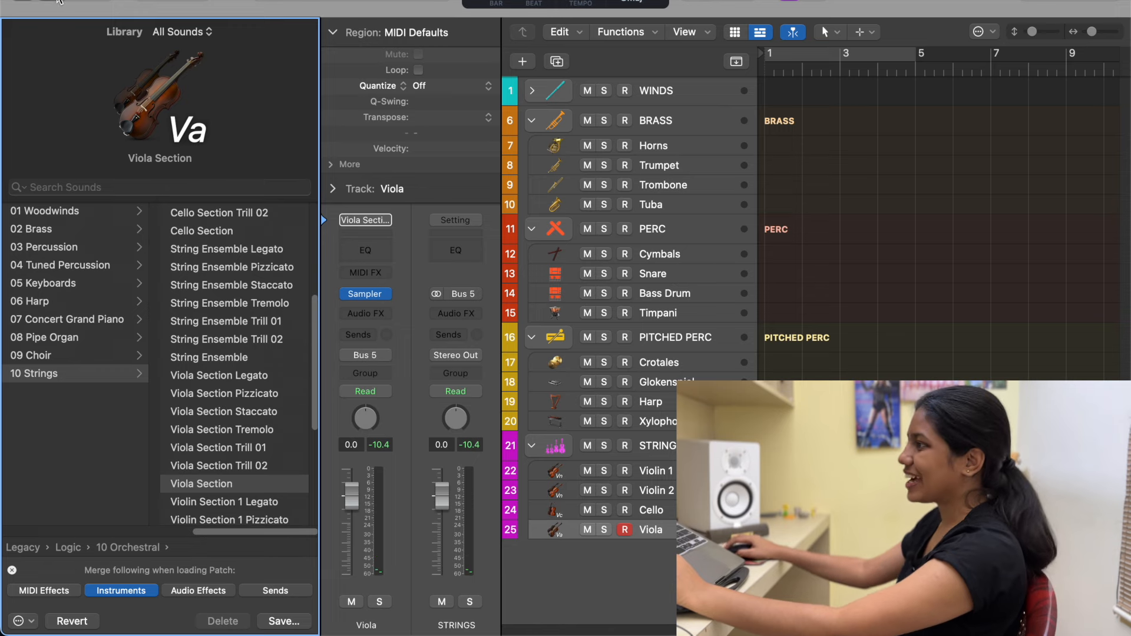
# - Hide the Library and Inspector and expand the WINDS stack so all tracks are listed
pyautogui.click(50, 0)
pyautogui.click(23, 1)
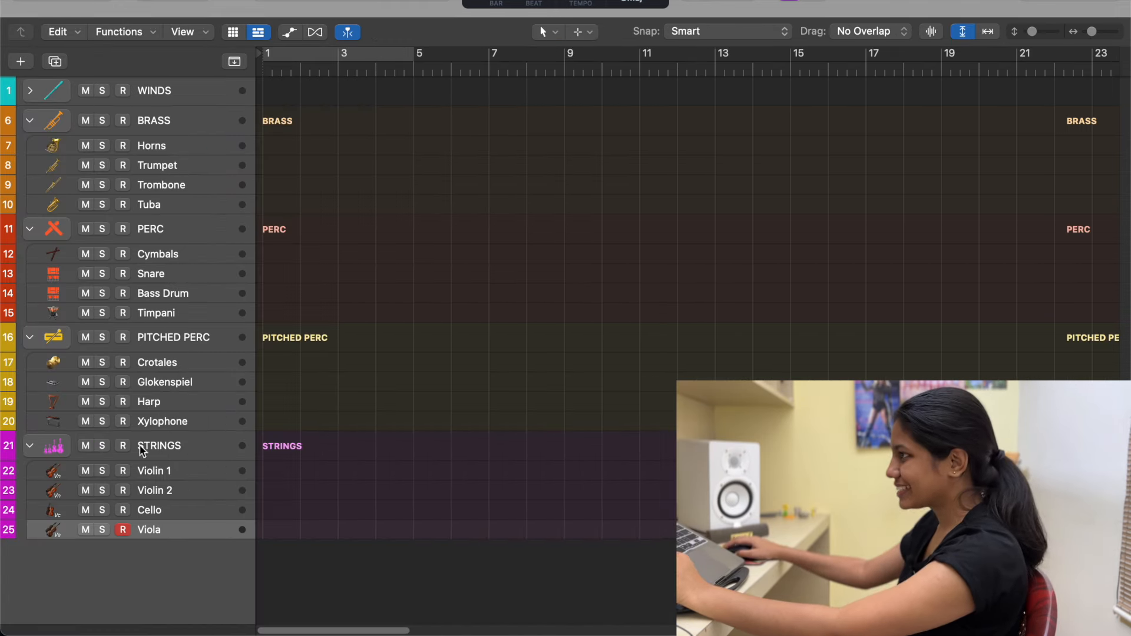
pyautogui.click(29, 92)
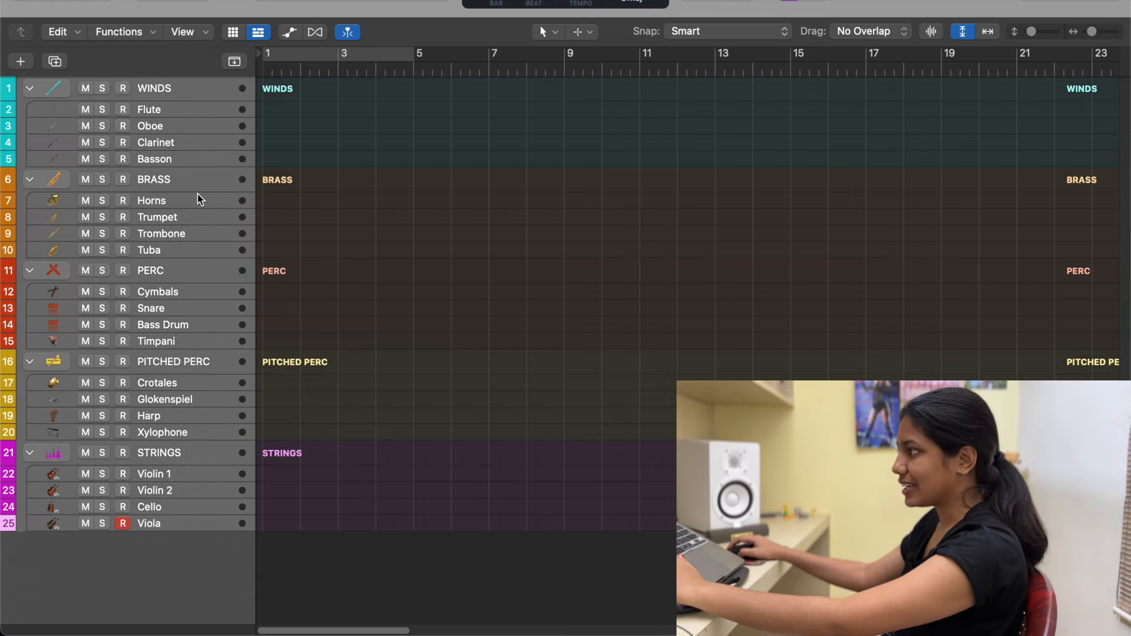
# - Change the pan mode of all selected channel strips to Stereo Pan in the Mixer, and close the Mixer
pyautogui.press('x')
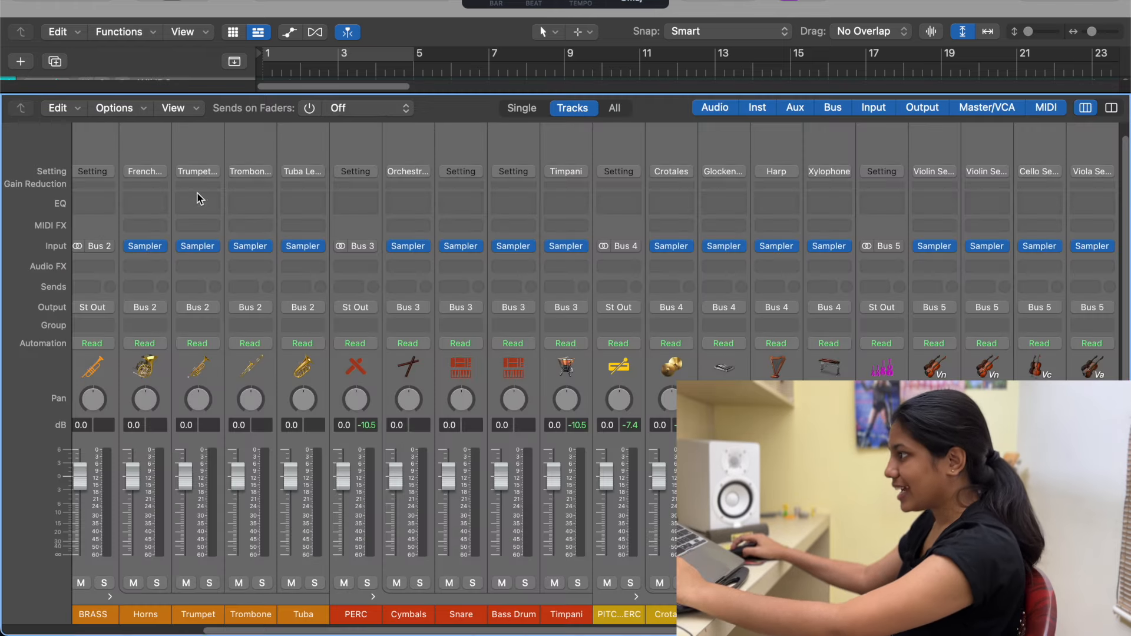
pyautogui.rightClick(200, 399)
pyautogui.click(199, 397)
pyautogui.rightClick(199, 398)
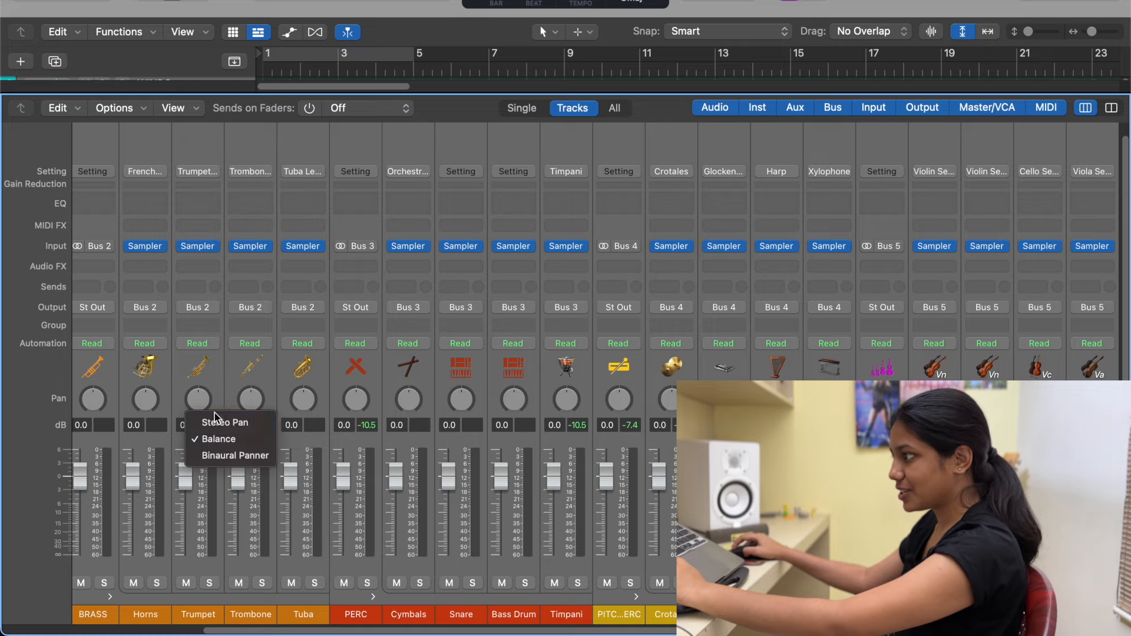
pyautogui.click(212, 425)
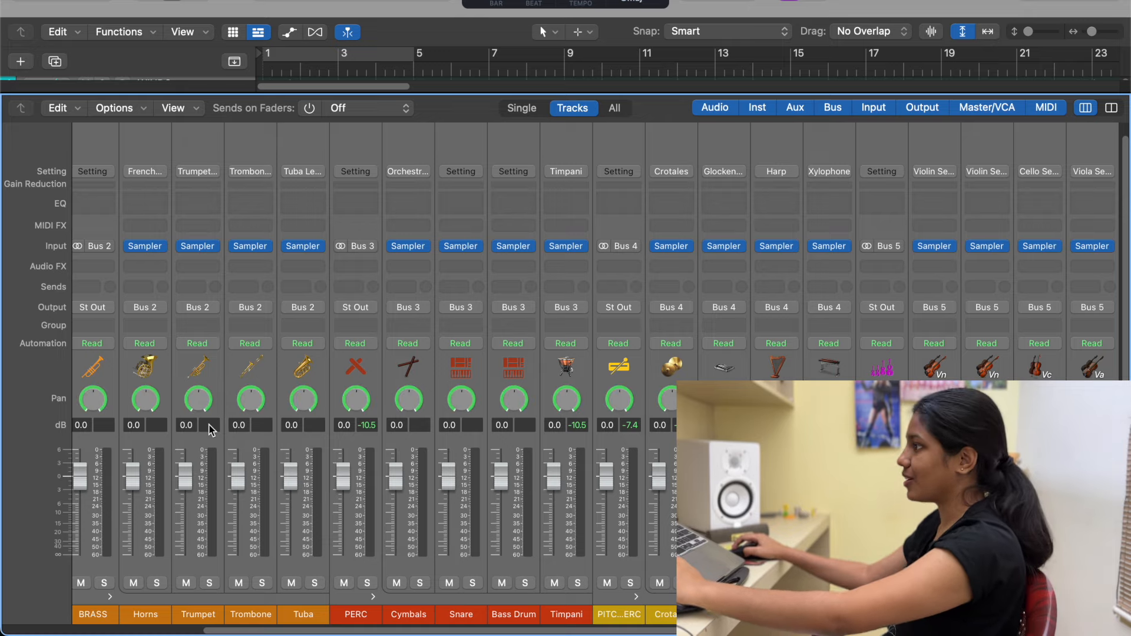
pyautogui.press('x')
# - Select only the Flute track and enlarge the track height until every header shows its volume and pan controls
pyautogui.click(160, 114)
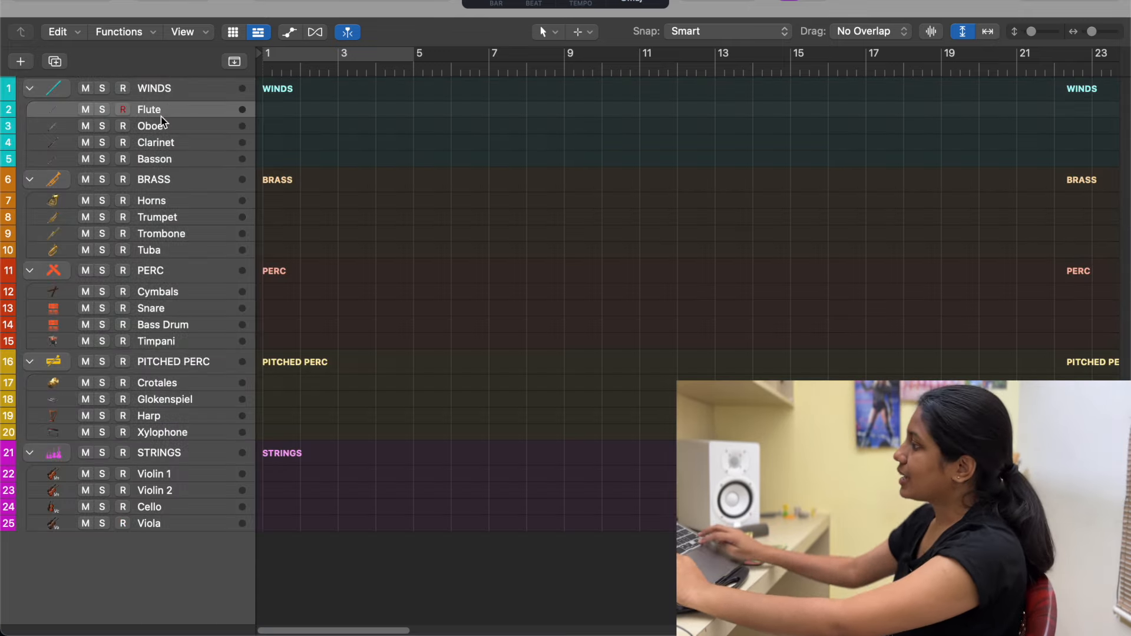
pyautogui.press('super+Down')
pyautogui.press('super+Down')
pyautogui.press('super+Down')
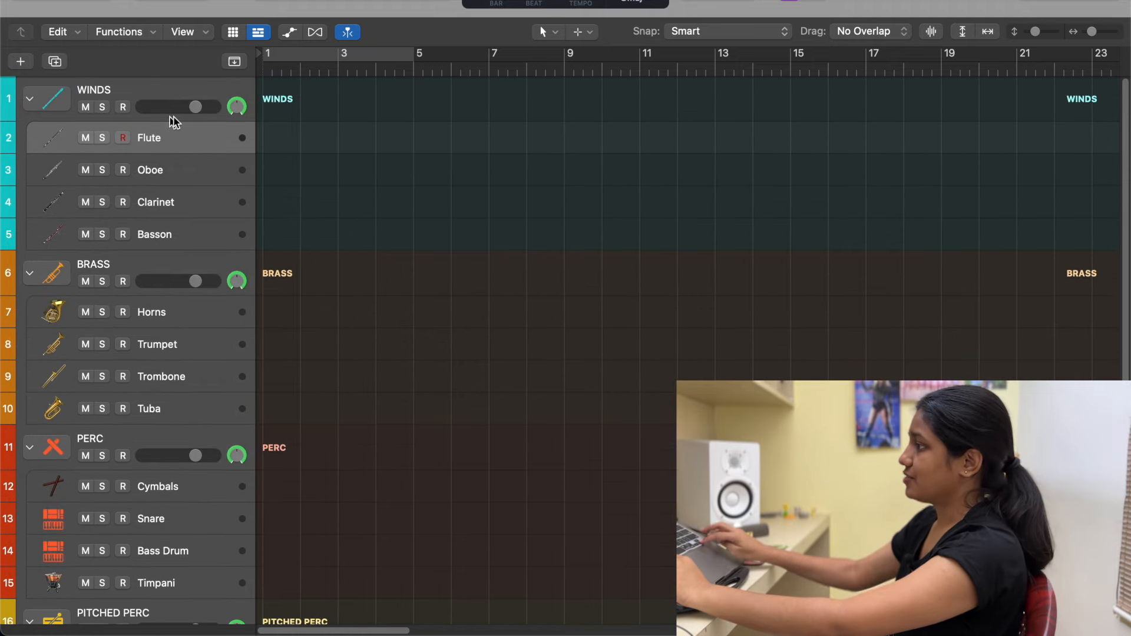
pyautogui.press('super+Down')
pyautogui.press('super+Down')
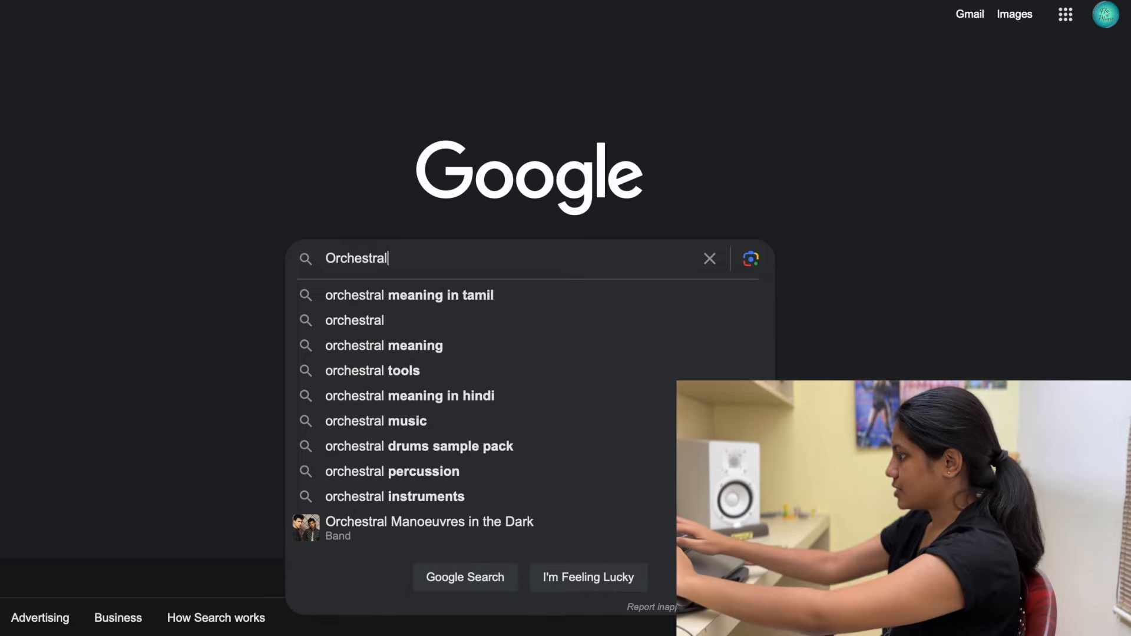
# - Search Google Images in the browser for "Orchestral setup" and open the stage photo labelled with each instrument's seating position
pyautogui.write('setup')
pyautogui.press('Return')
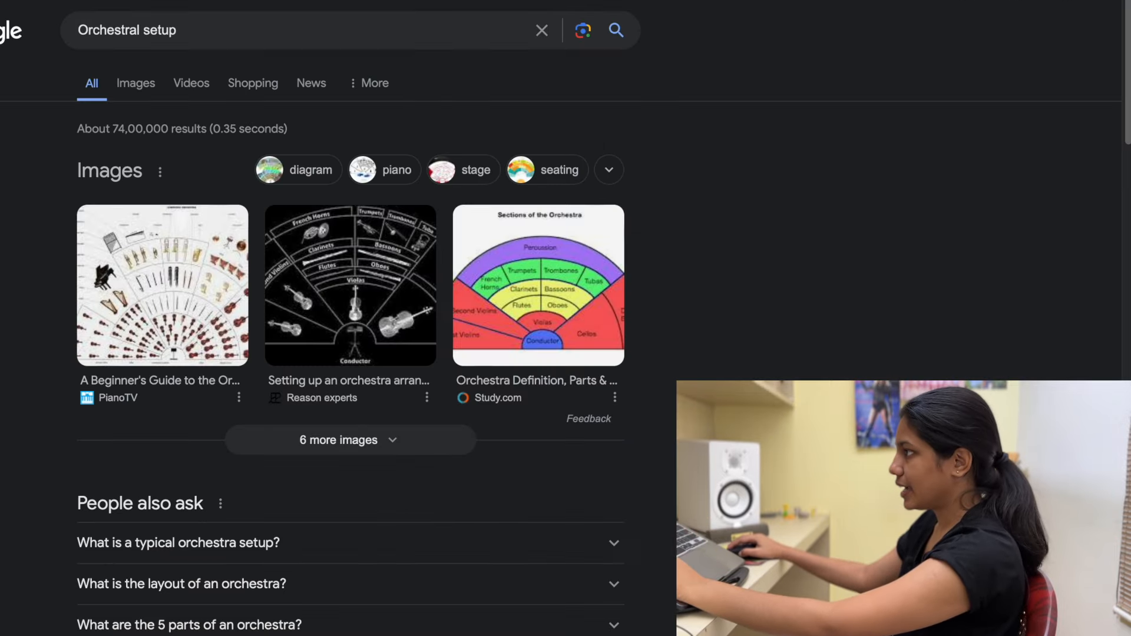
pyautogui.click(146, 83)
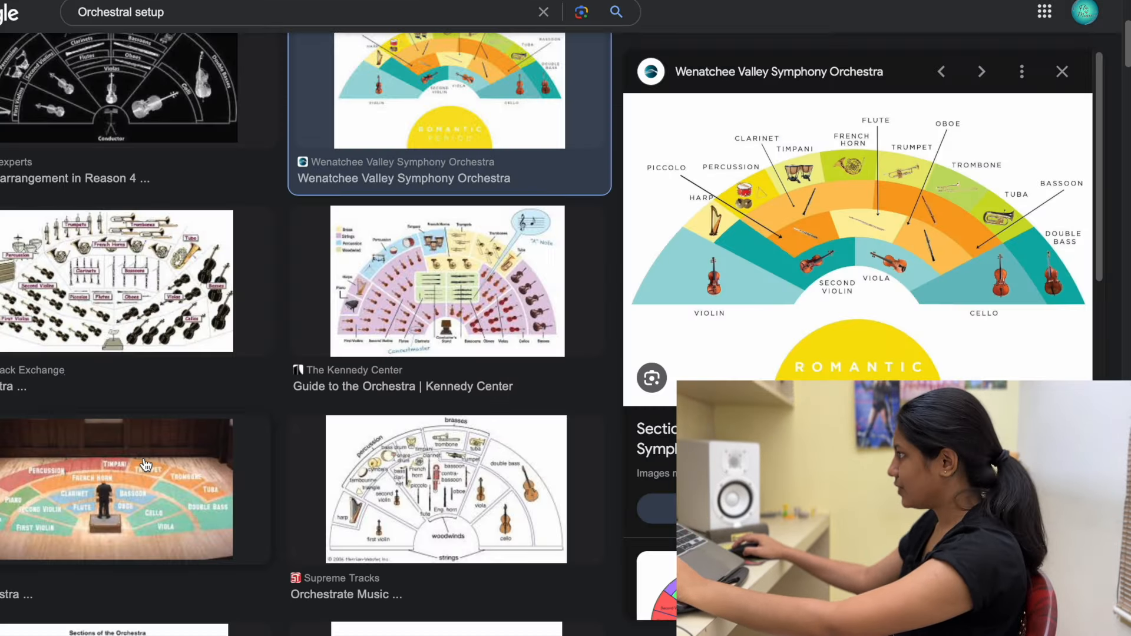
pyautogui.click(118, 489)
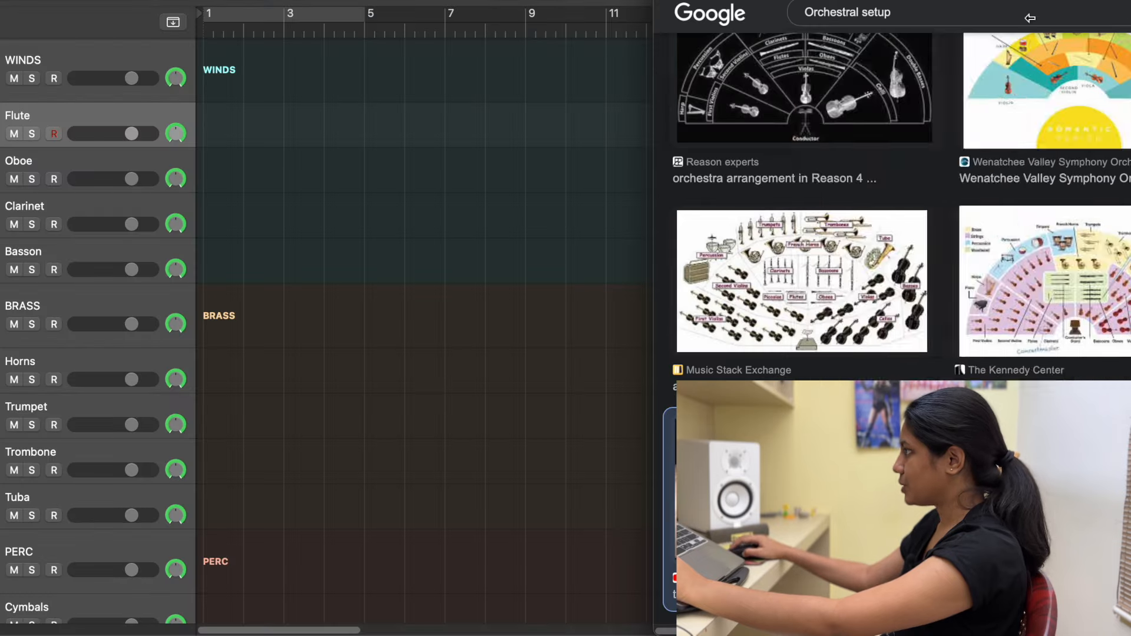
# - Switch to Logic Pro, open Musical Typing, set the Flute track's pan to -20 and audition it
pyautogui.press('super+k')
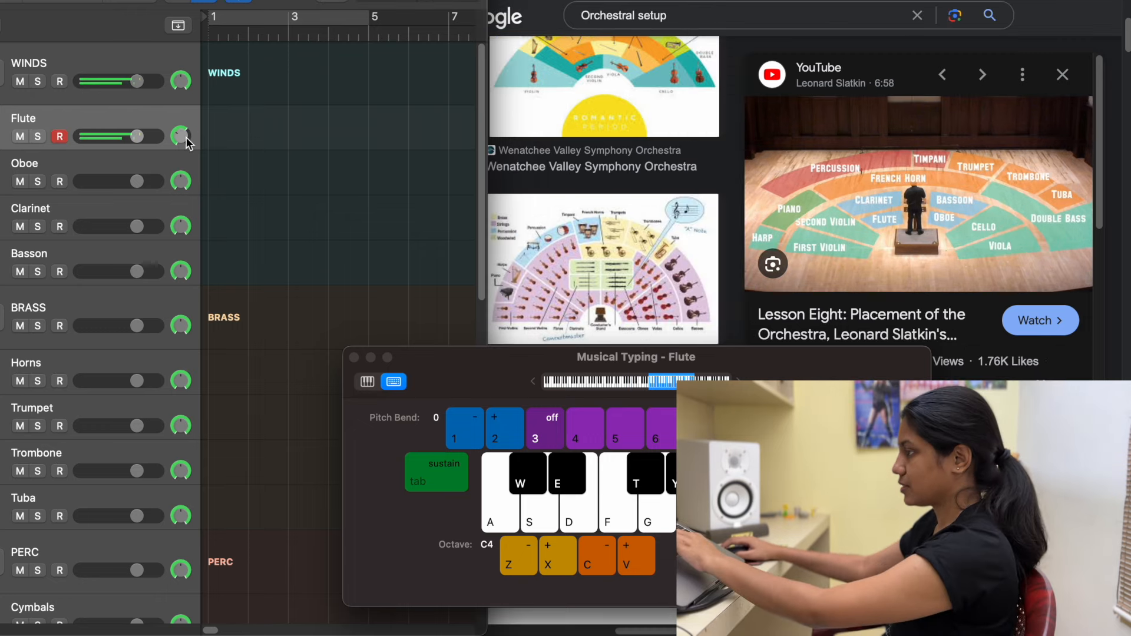
pyautogui.press('g')
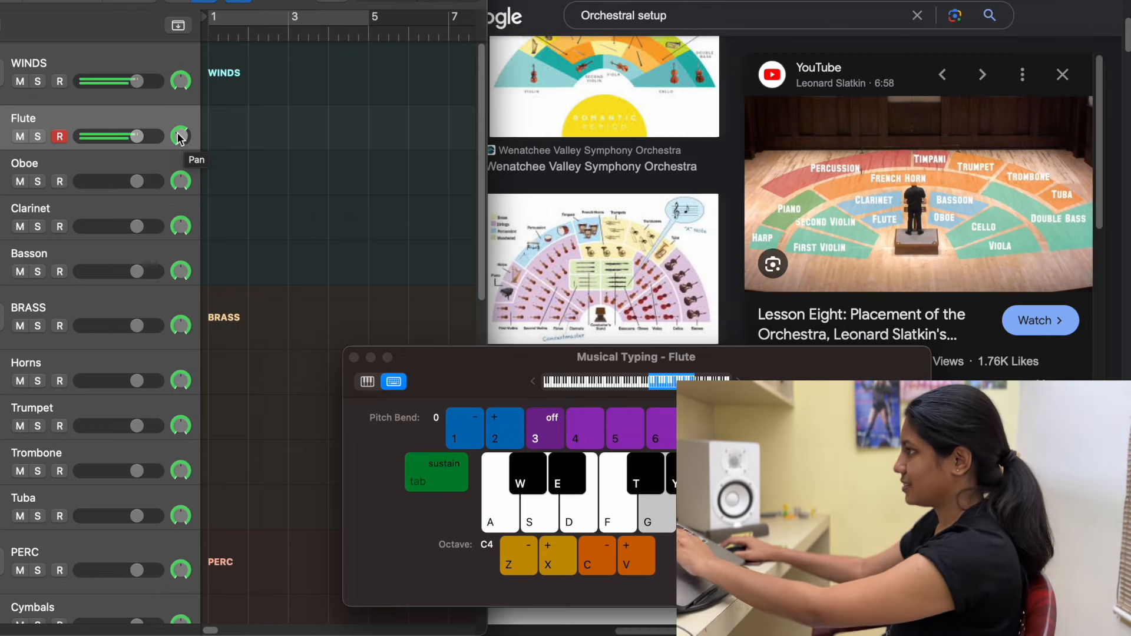
pyautogui.doubleClick(180, 136)
pyautogui.write('-20')
pyautogui.press('Return')
pyautogui.press('f')
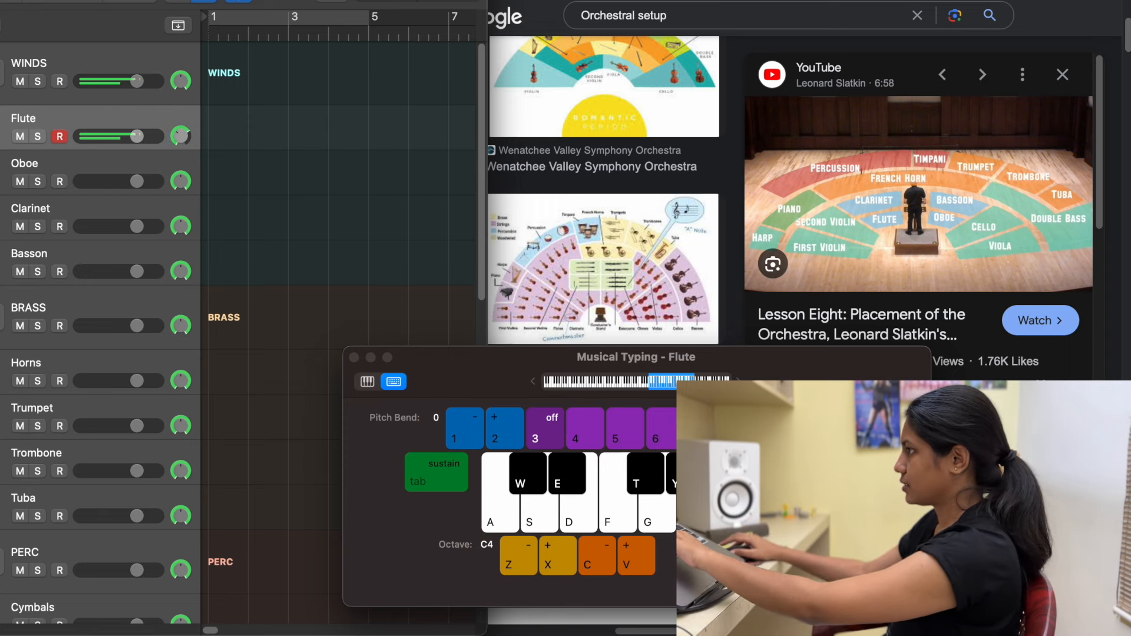
pyautogui.press('g')
pyautogui.press('f')
# - Set the Oboe track's pan to match the seating diagram, audition it together with the Flute, and disarm both tracks
pyautogui.click(151, 166)
pyautogui.doubleClick(182, 181)
pyautogui.press('Return')
pyautogui.press('f')
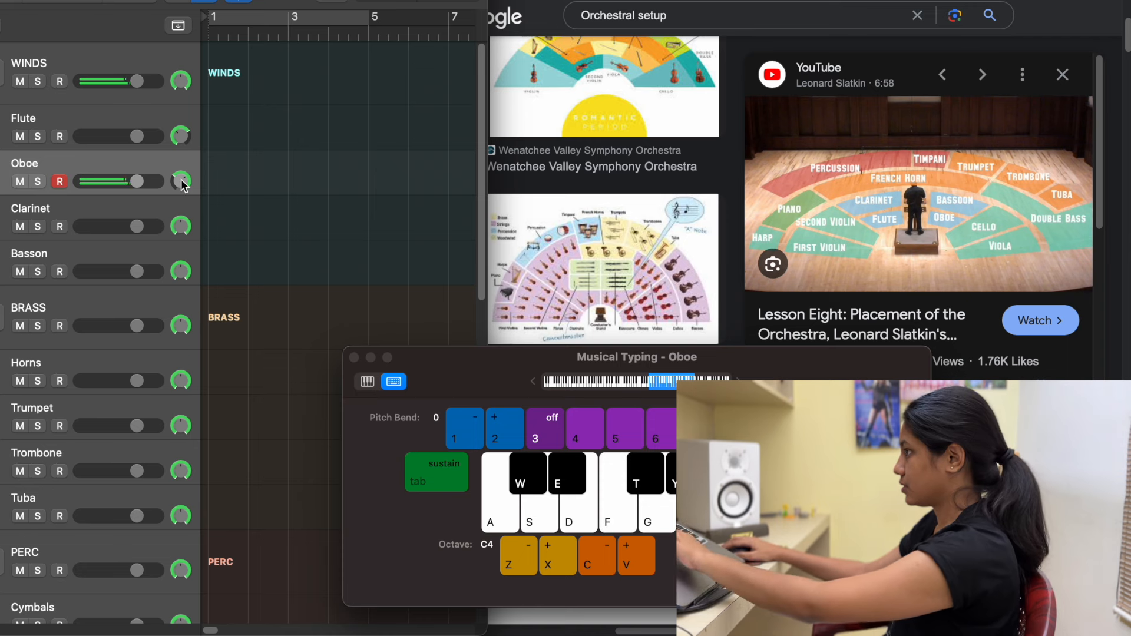
pyautogui.press('f')
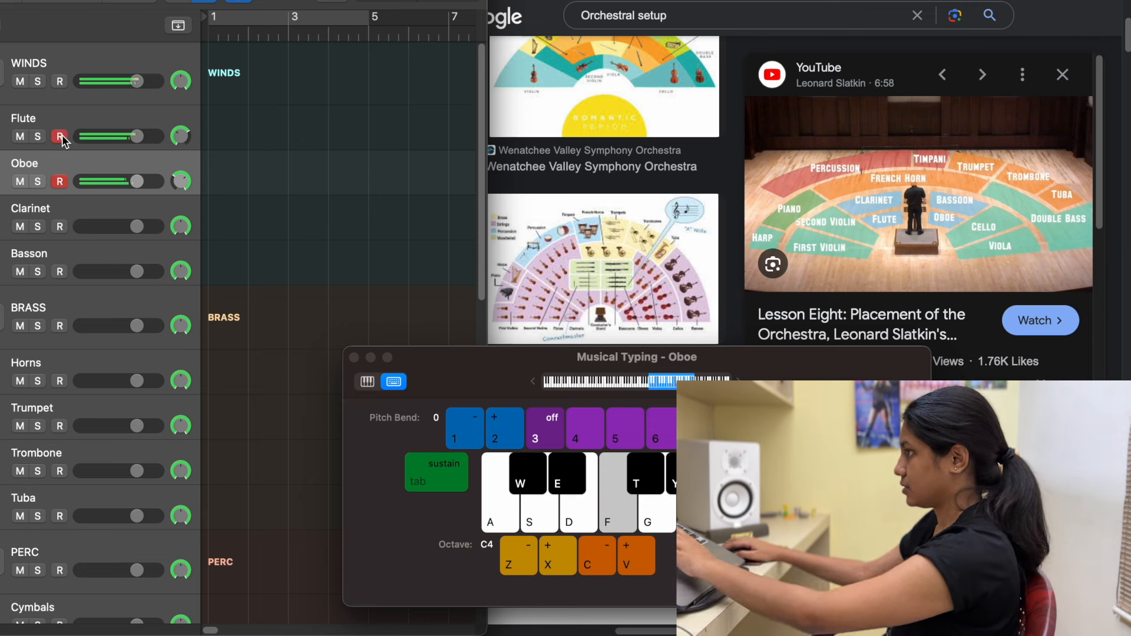
pyautogui.click(61, 178)
pyautogui.click(63, 141)
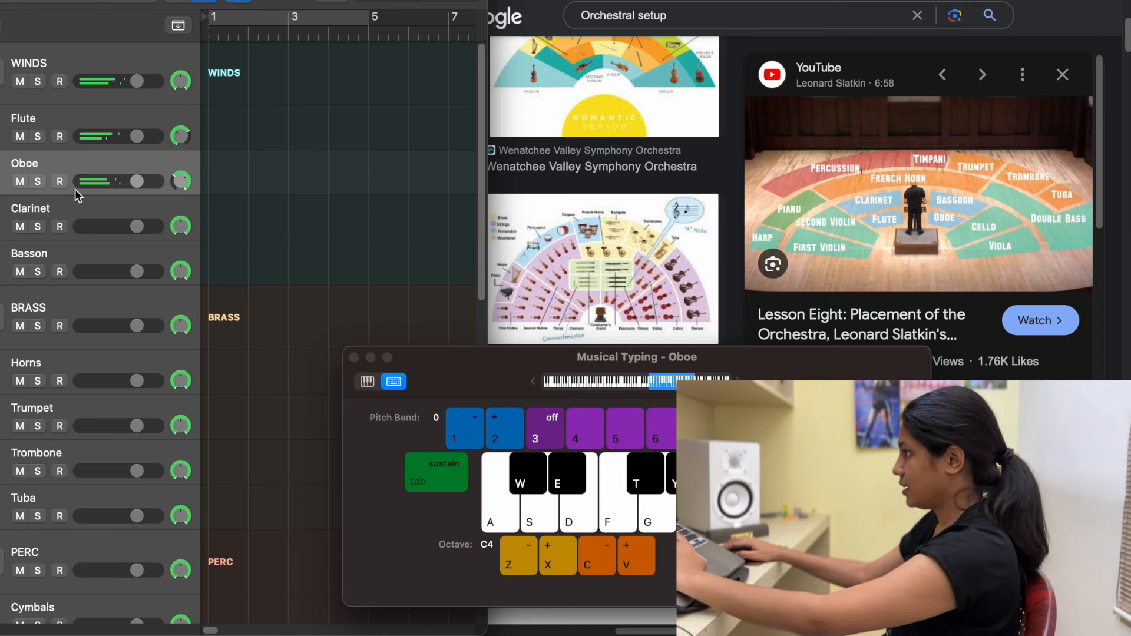
# - Set the Clarinet track's pan to match the seating diagram, audition it with the Oboe and Flute armed, and disarm all three
pyautogui.click(74, 203)
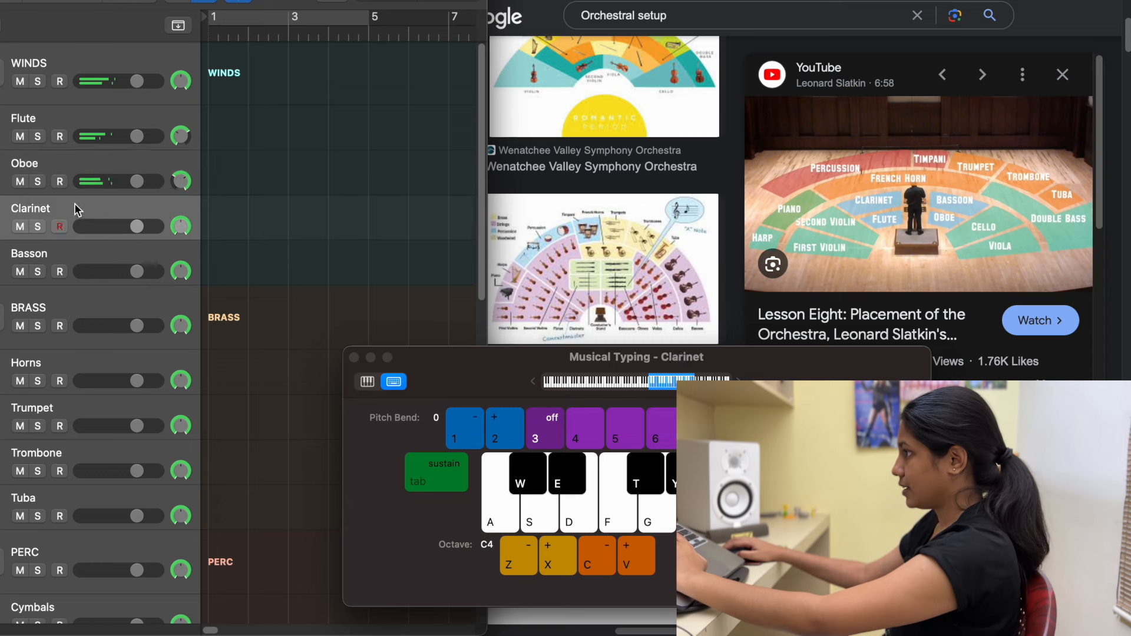
pyautogui.doubleClick(181, 226)
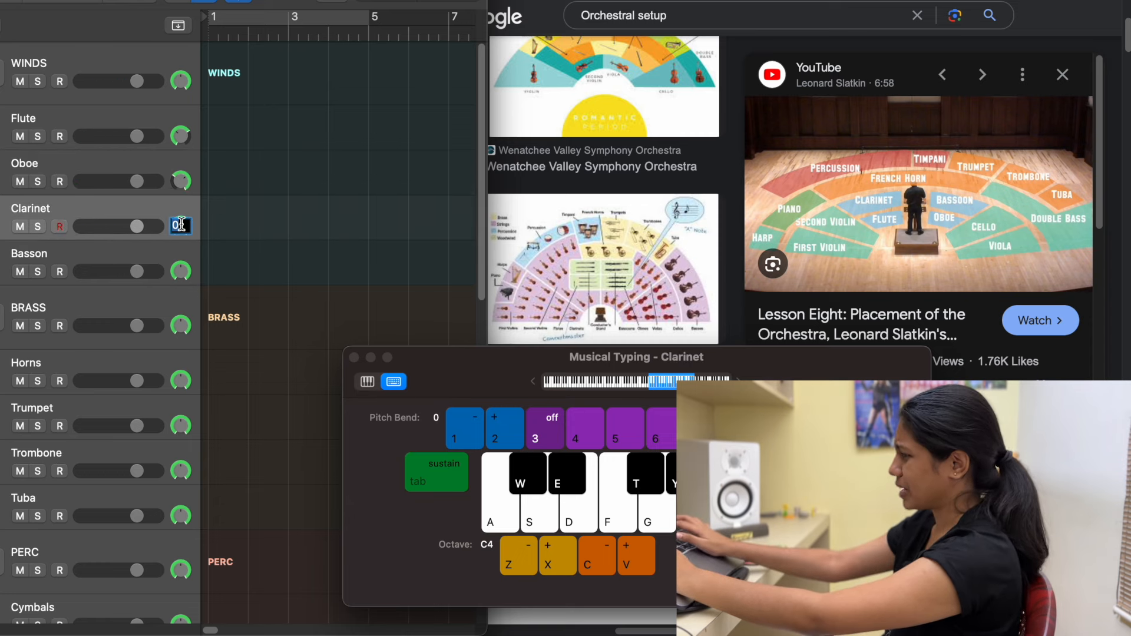
pyautogui.press('Return')
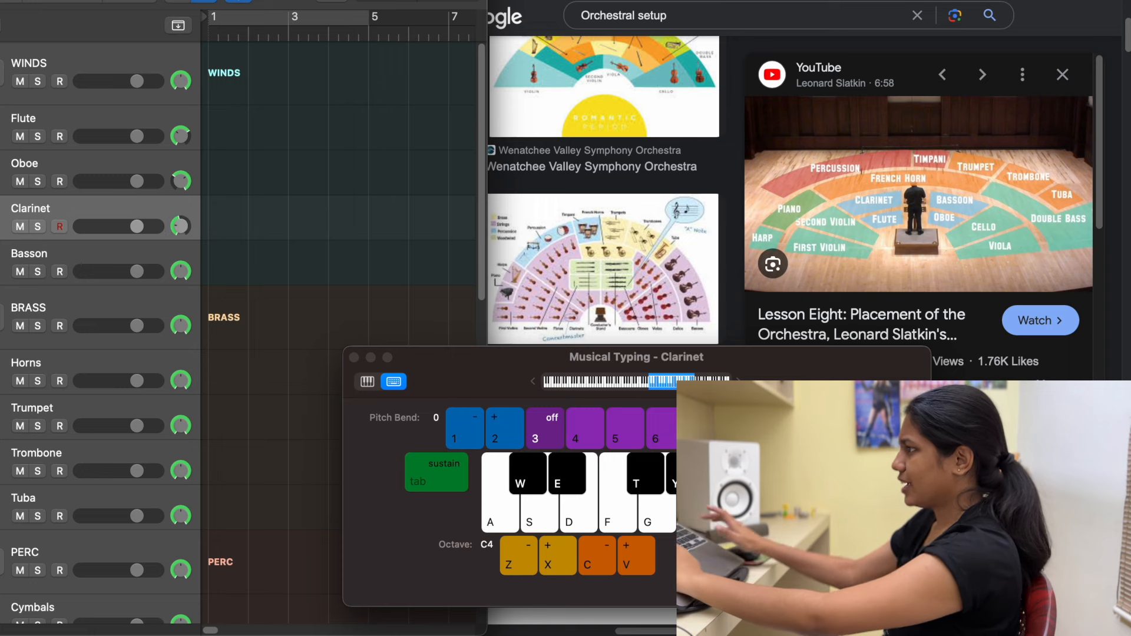
pyautogui.press('g')
pyautogui.click(59, 181)
pyautogui.press('g')
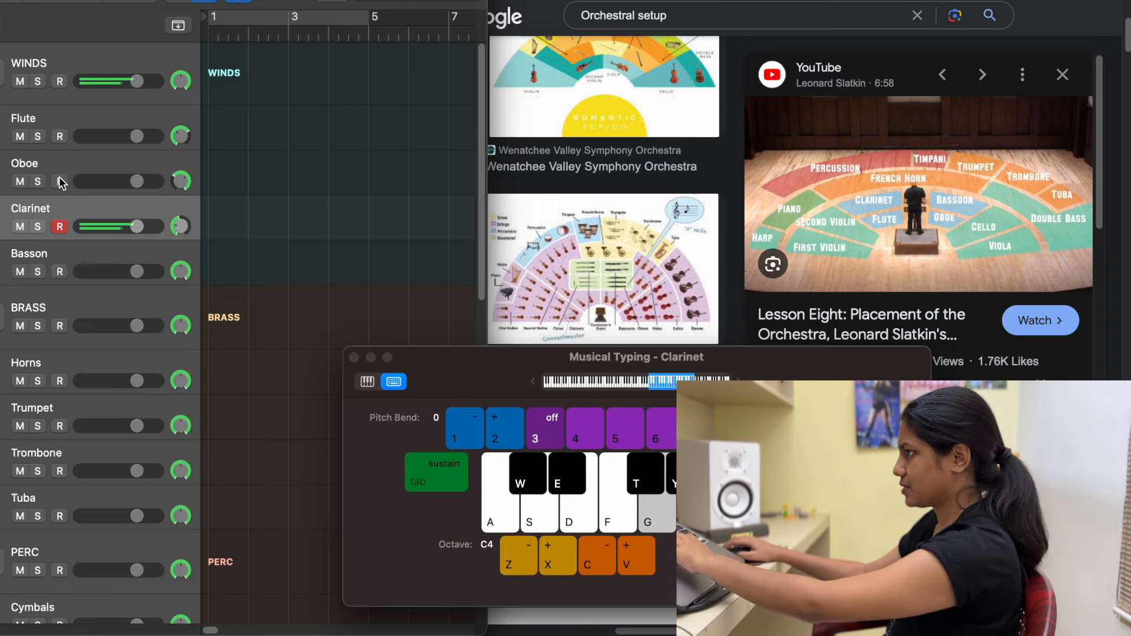
pyautogui.click(59, 137)
pyautogui.press('g')
pyautogui.press('f')
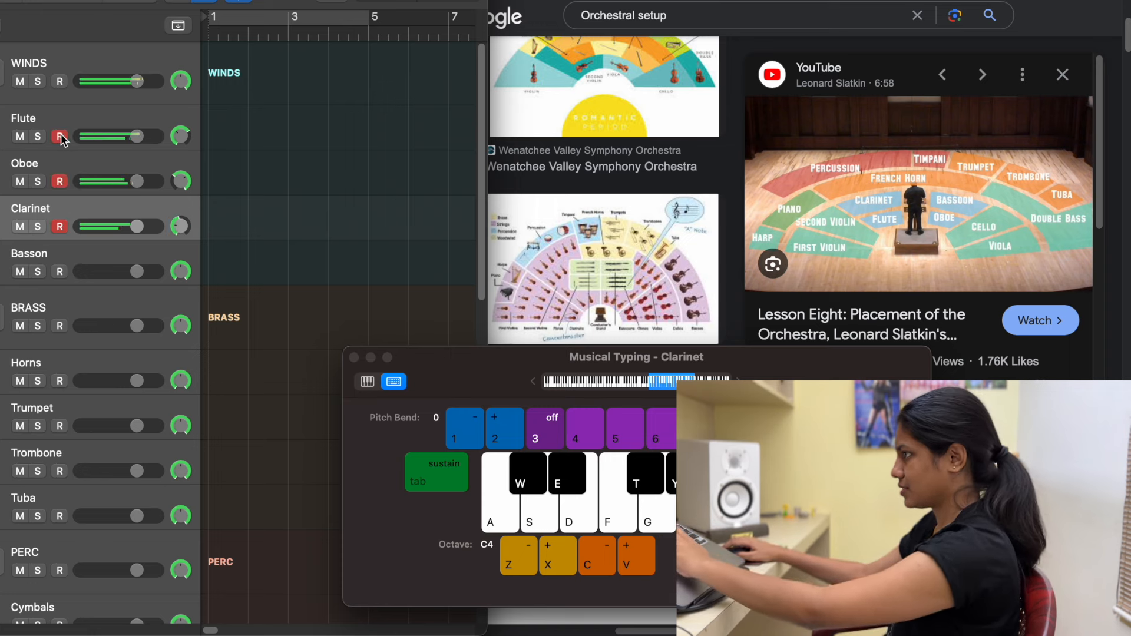
pyautogui.press('d')
pyautogui.moveTo(65, 136); pyautogui.dragTo(63, 214)
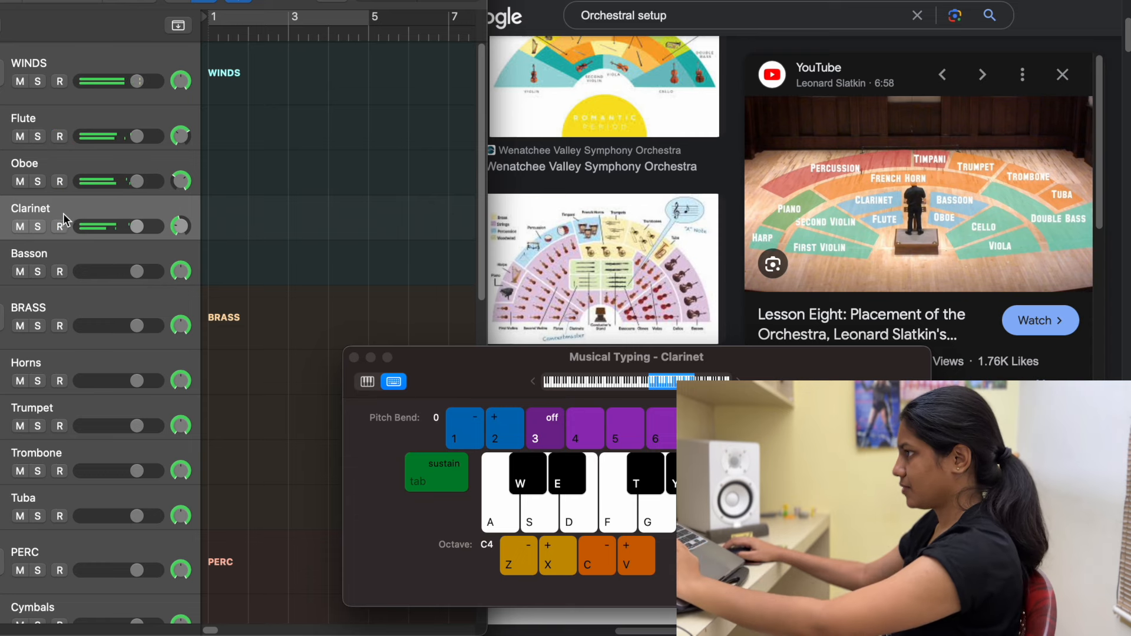
# - Set the Basson track's pan to 35, audition it, and solo the WINDS stack
pyautogui.click(53, 258)
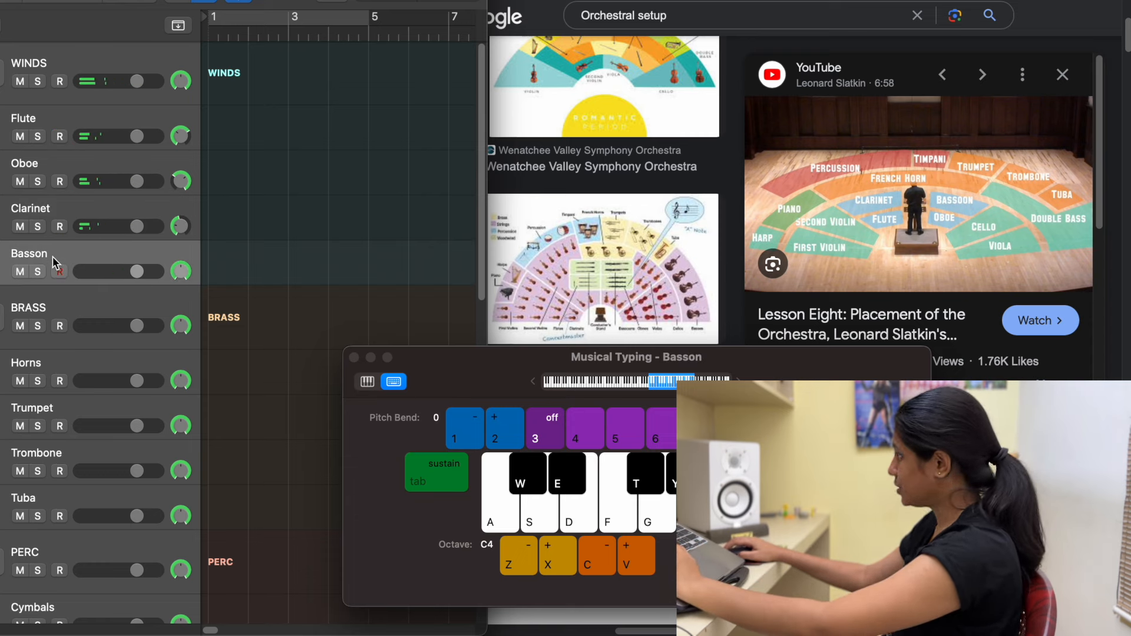
pyautogui.doubleClick(178, 271)
pyautogui.write('35')
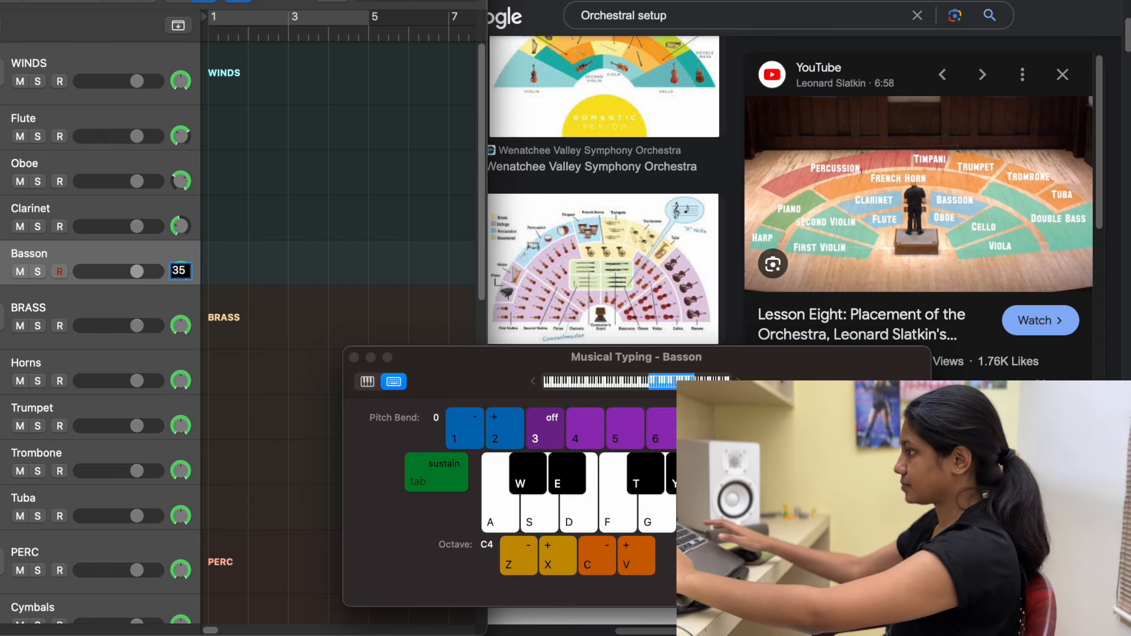
pyautogui.press('Return')
pyautogui.press('f')
pyautogui.click(37, 81)
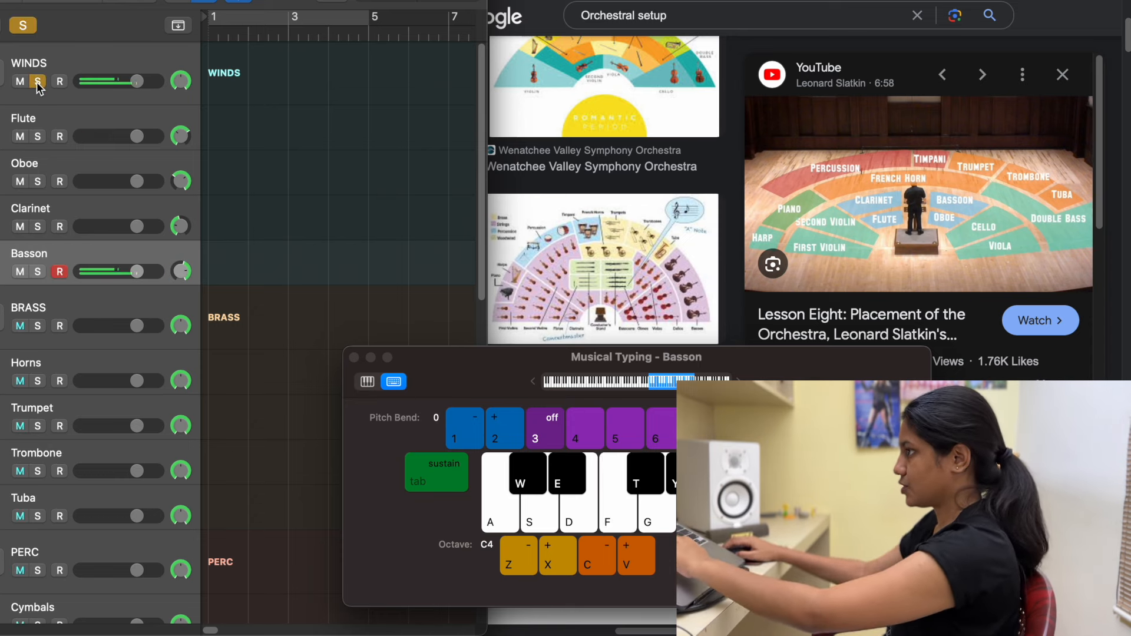
# - Unsolo the WINDS stack, record-enable it and audition the whole woodwind section with Musical Typing
pyautogui.press('f')
pyautogui.click(38, 81)
pyautogui.click(59, 82)
pyautogui.press('g')
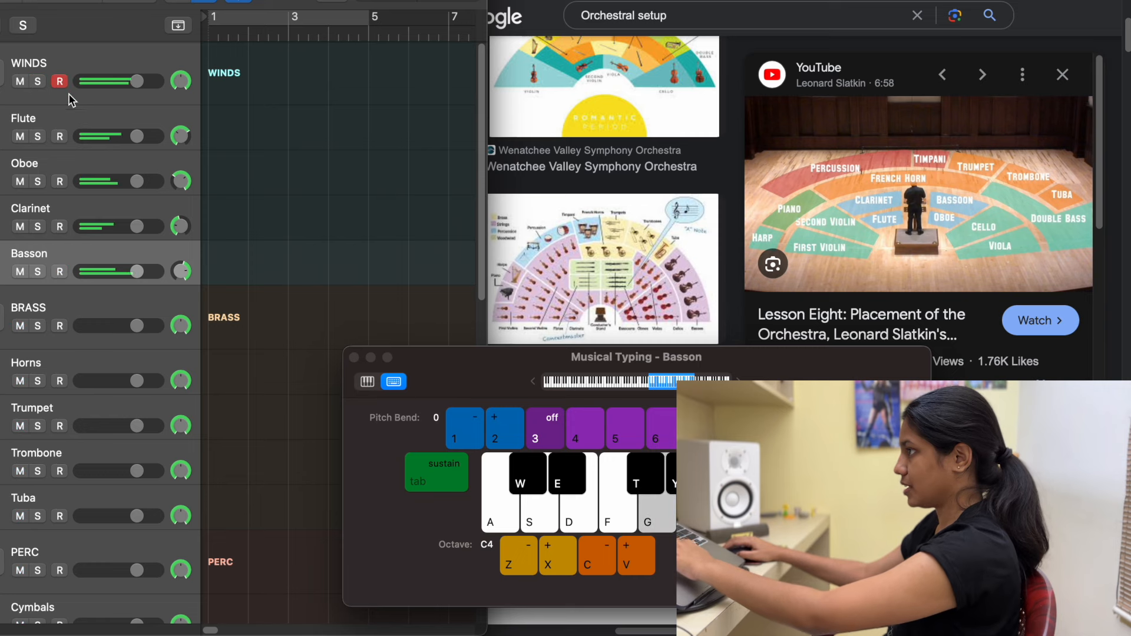
pyautogui.press('f')
pyautogui.press('a')
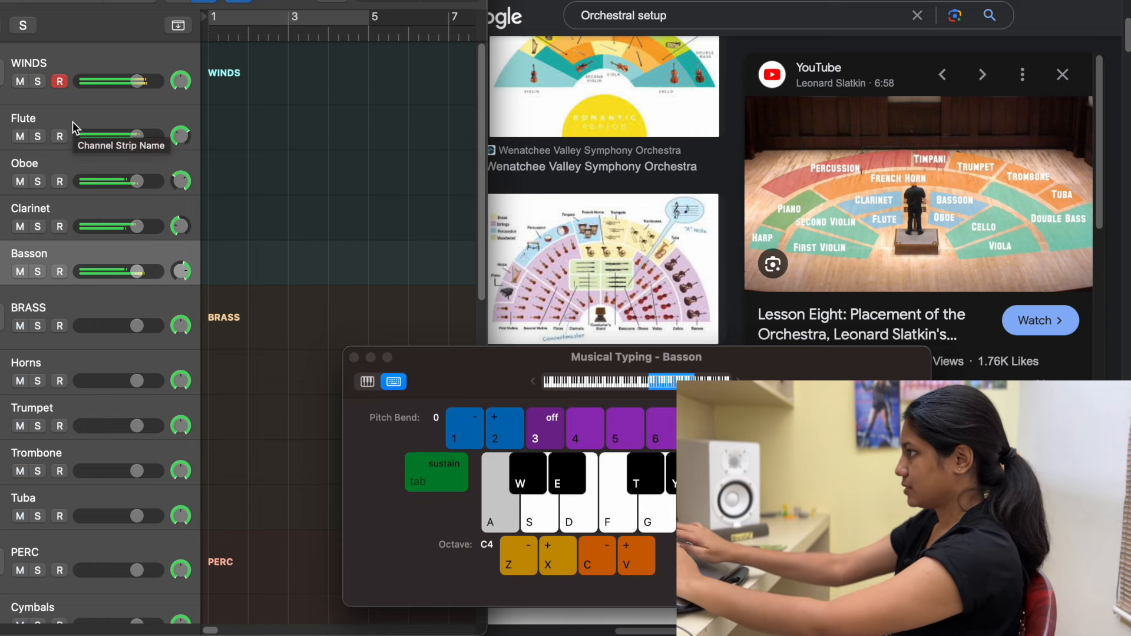
pyautogui.press('f')
pyautogui.press('g')
pyautogui.press('g')
pyautogui.press('g')
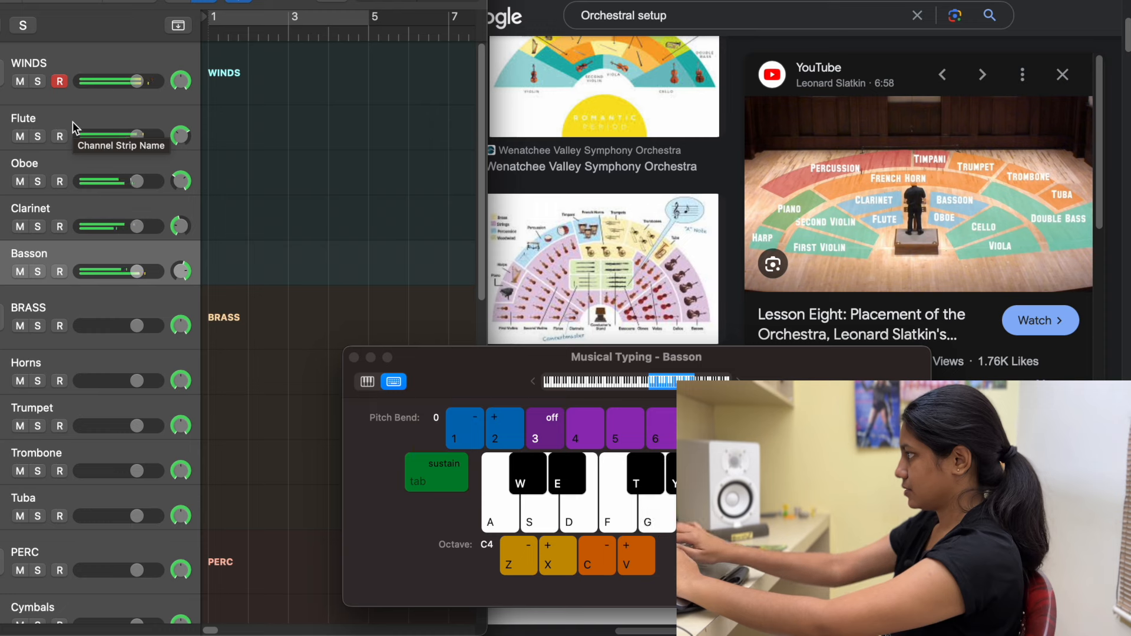
pyautogui.press('f')
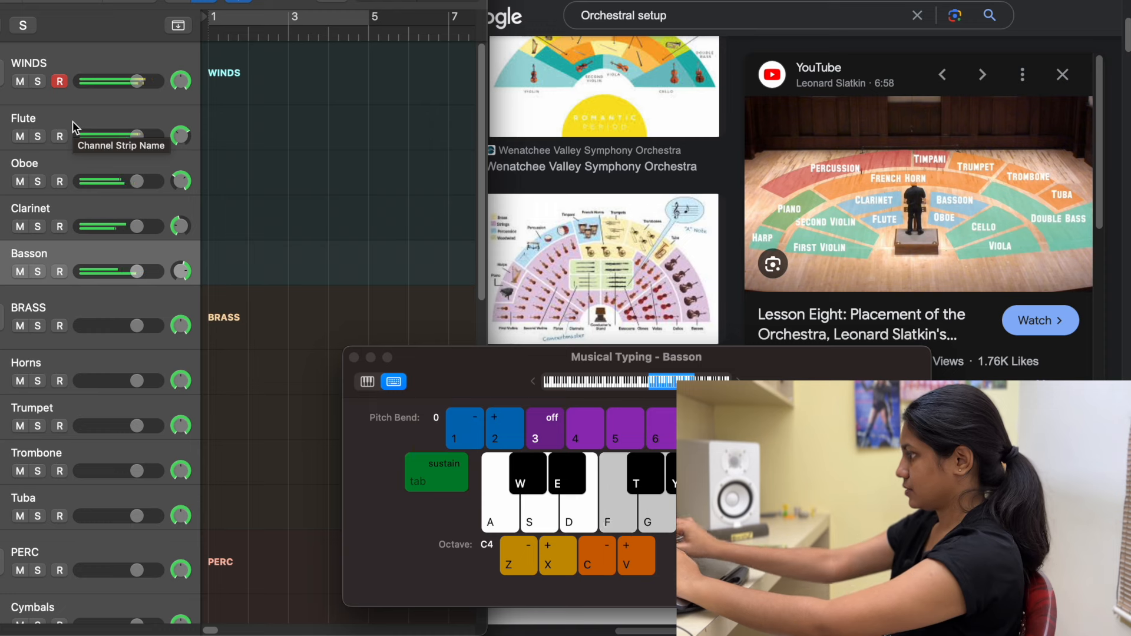
pyautogui.press('d')
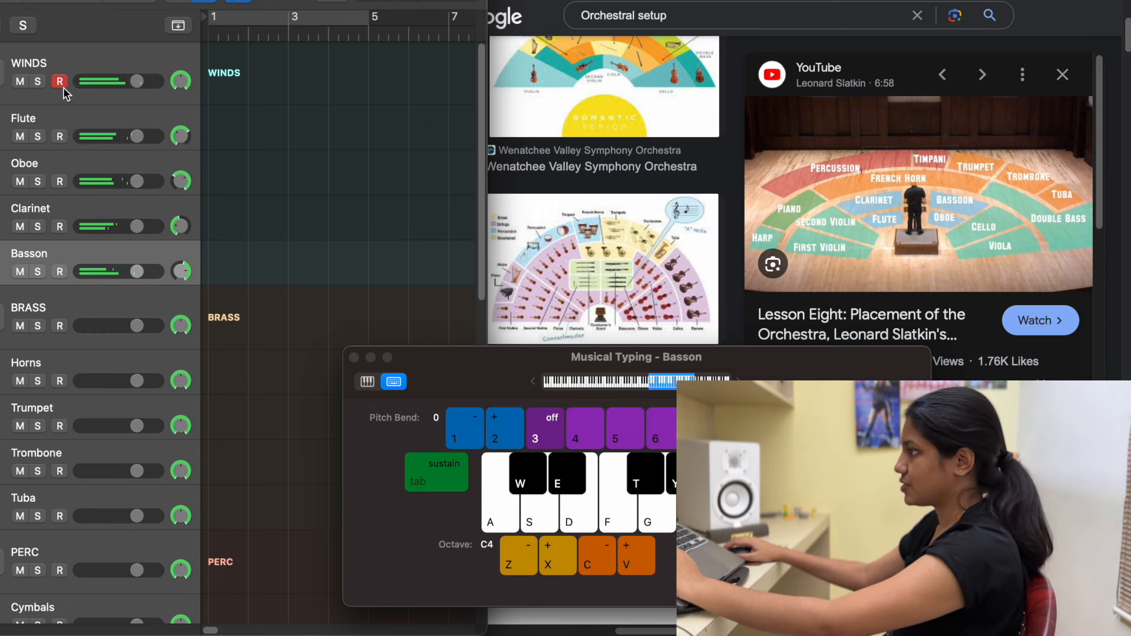
# - Set the Horns track's pan to -10 to match the seating diagram
pyautogui.click(91, 354)
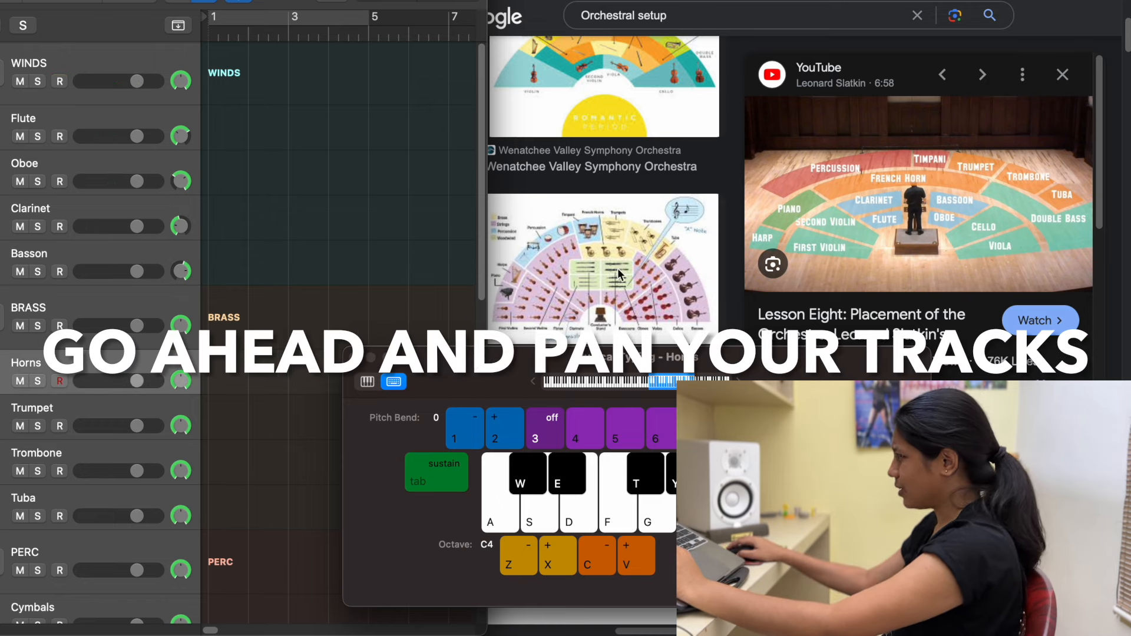
pyautogui.doubleClick(181, 382)
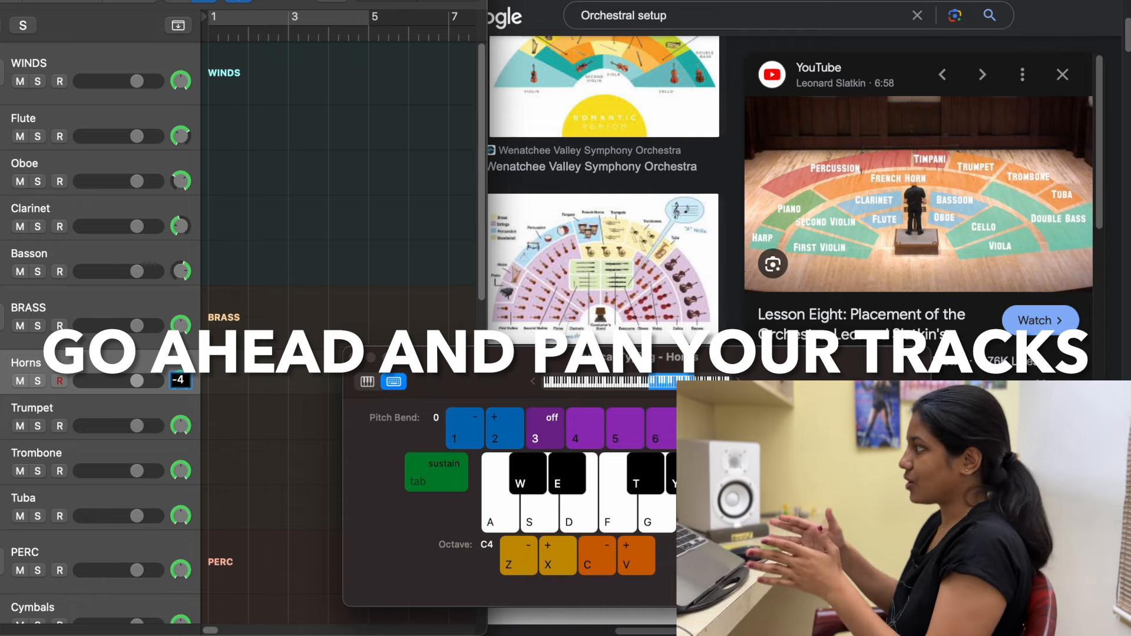
pyautogui.press('BackSpace')
pyautogui.press('BackSpace')
pyautogui.write('-10')
pyautogui.press('Return')
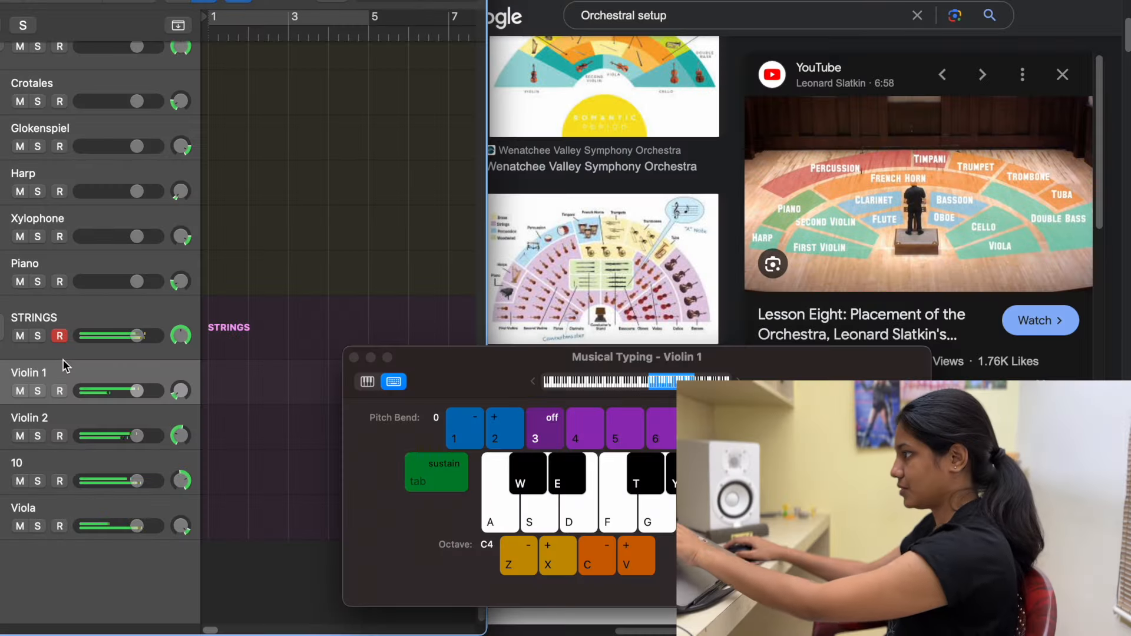
# - Audition the record-enabled STRINGS stack with a few notes in Musical Typing
pyautogui.press('g')
pyautogui.press('f')
pyautogui.press('d')
pyautogui.press('s')
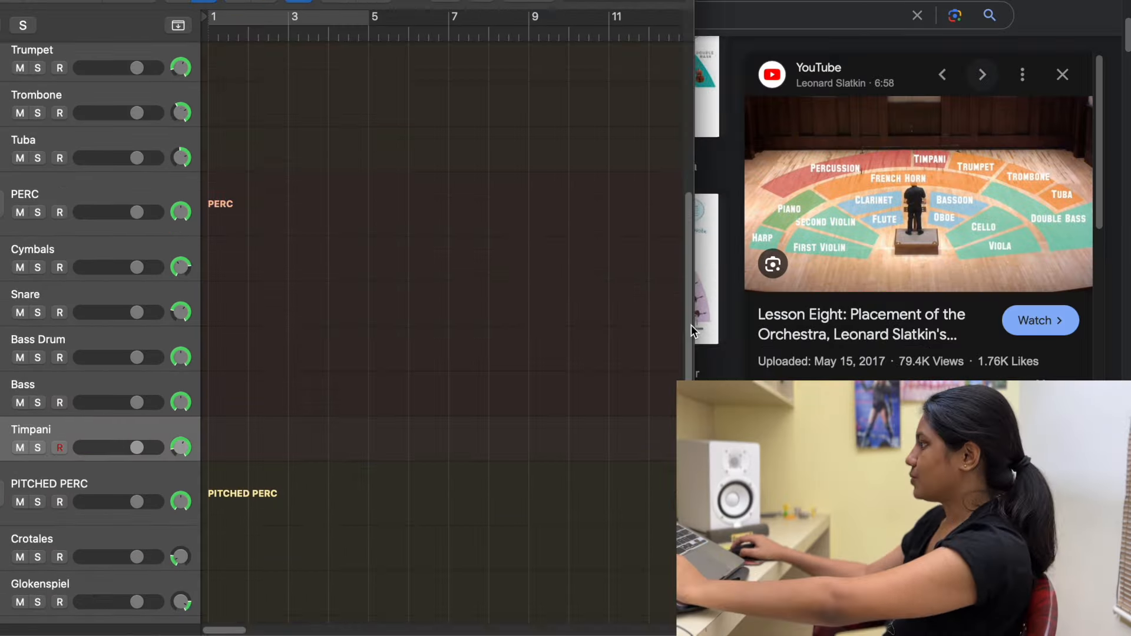
# - Widen the project window to cover the browser and collapse all the section stacks
pyautogui.click(691, 324)
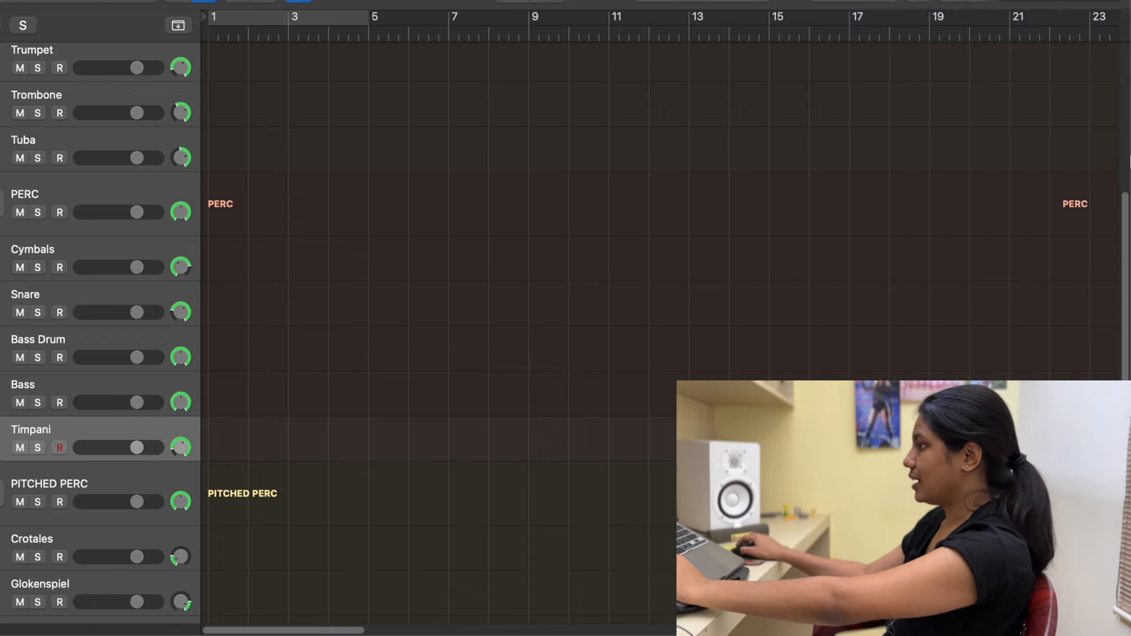
pyautogui.scroll(10, 375, 210)
pyautogui.press('super+Up')
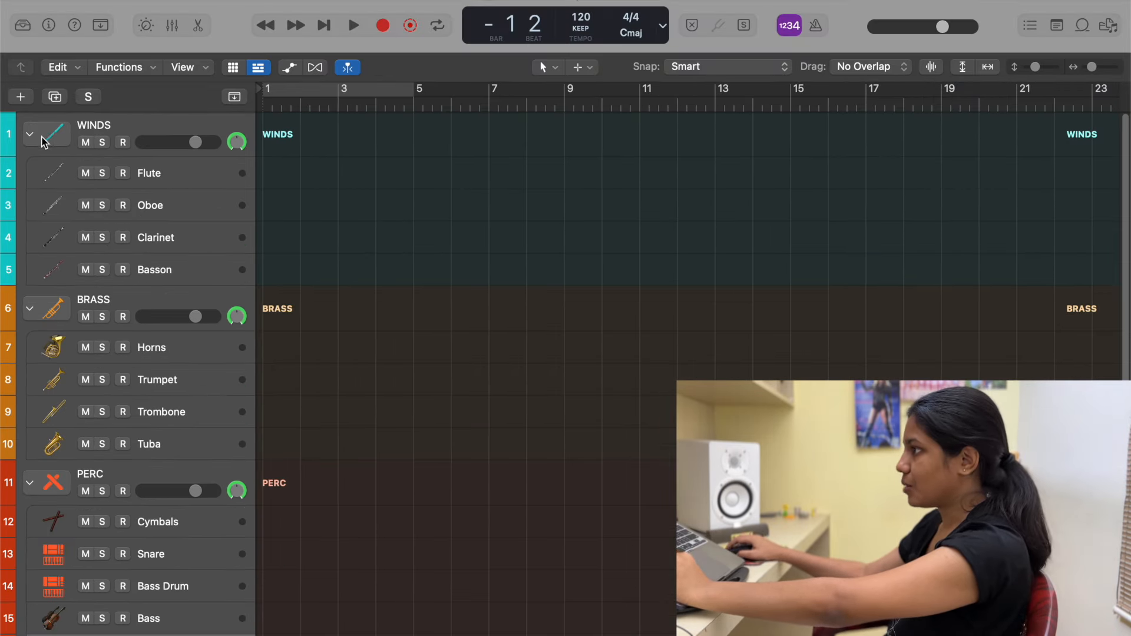
pyautogui.keyDown('alt'); pyautogui.click(30, 135); pyautogui.keyUp('alt')
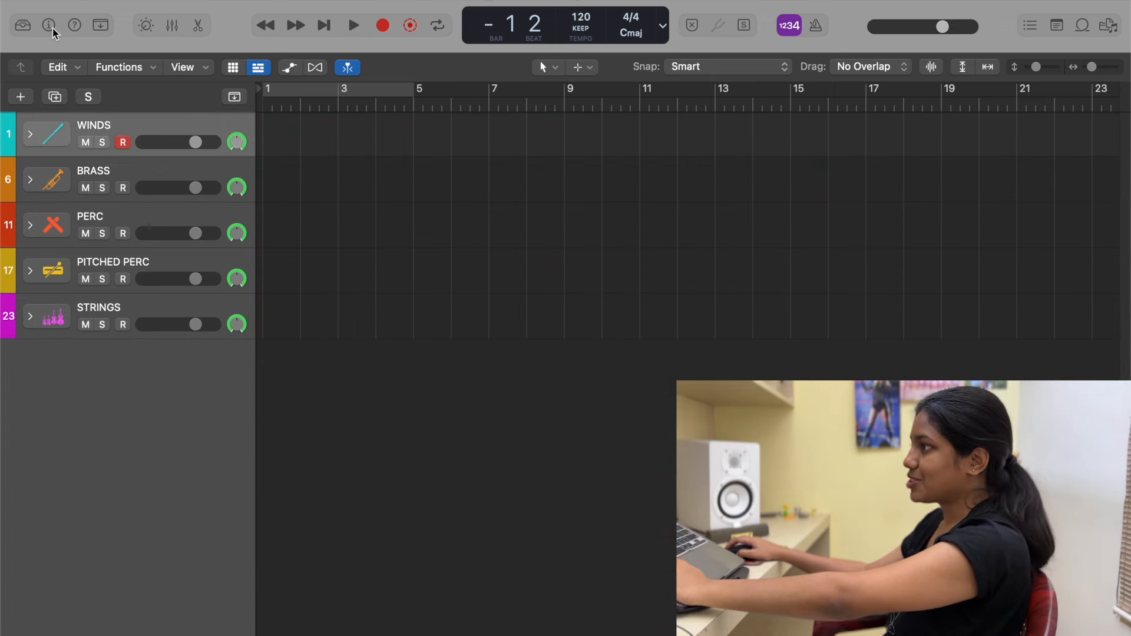
# - Select the five section stacks from WINDS to STRINGS and add a send to Bus 33 on all of them in the mixer
pyautogui.press('x')
pyautogui.press('x')
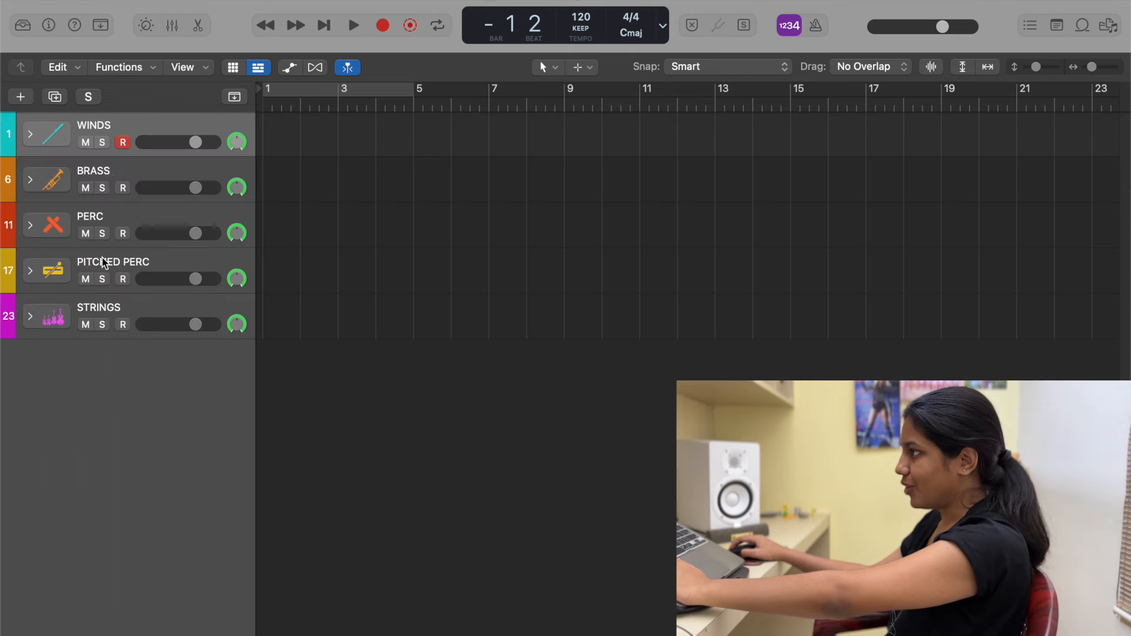
pyautogui.keyDown('shift'); pyautogui.click(117, 305); pyautogui.keyUp('shift')
pyautogui.press('x')
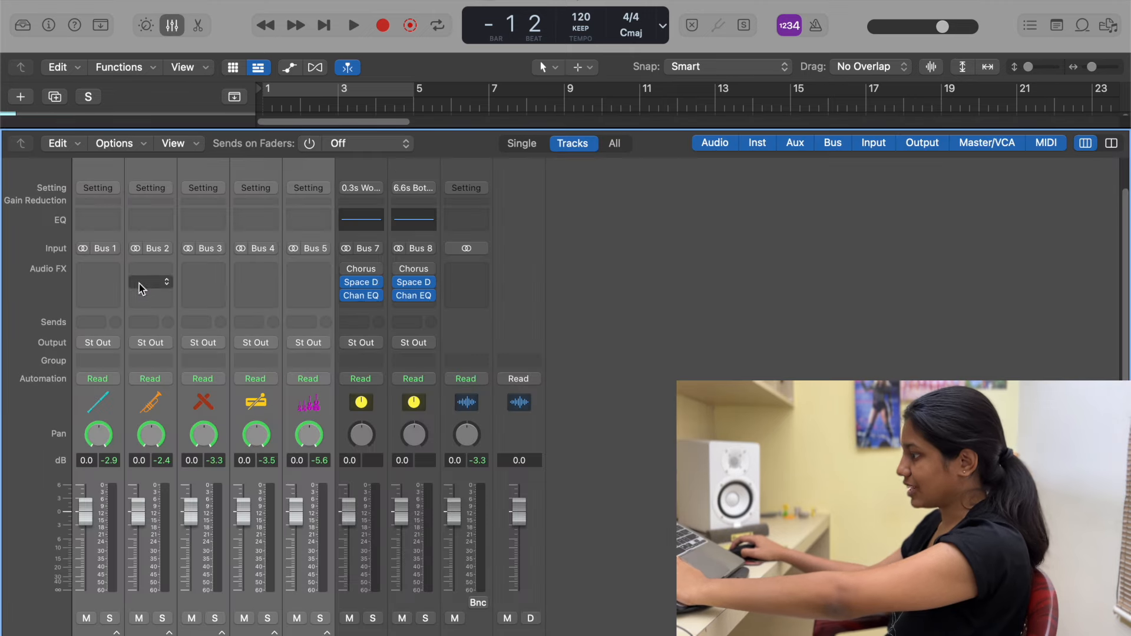
pyautogui.click(96, 324)
pyautogui.moveTo(106, 348)
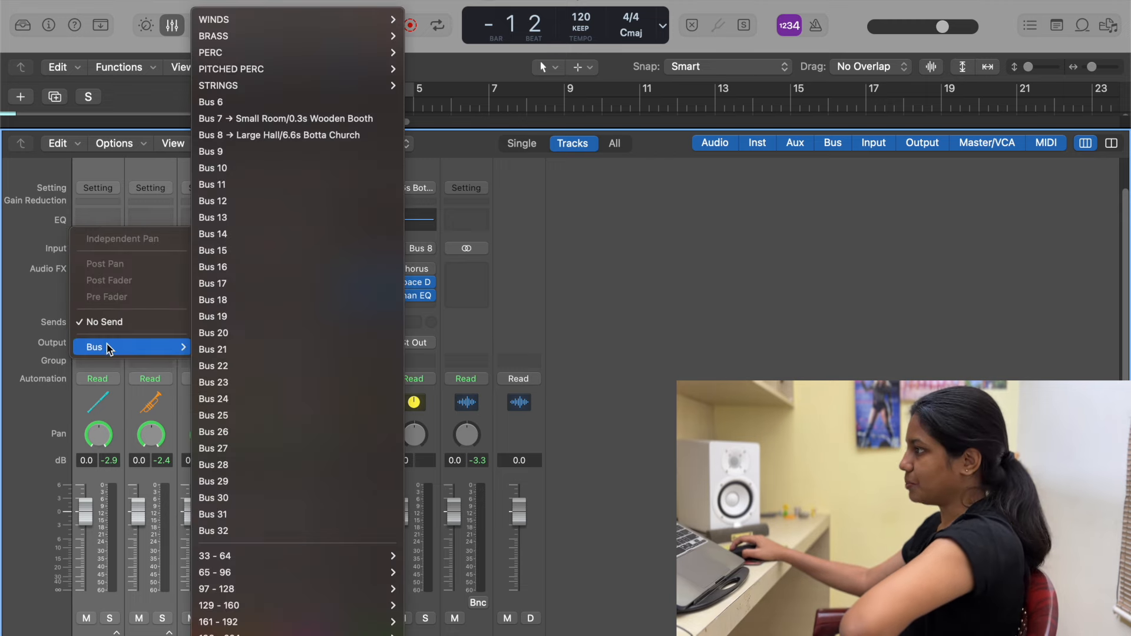
pyautogui.moveTo(324, 560)
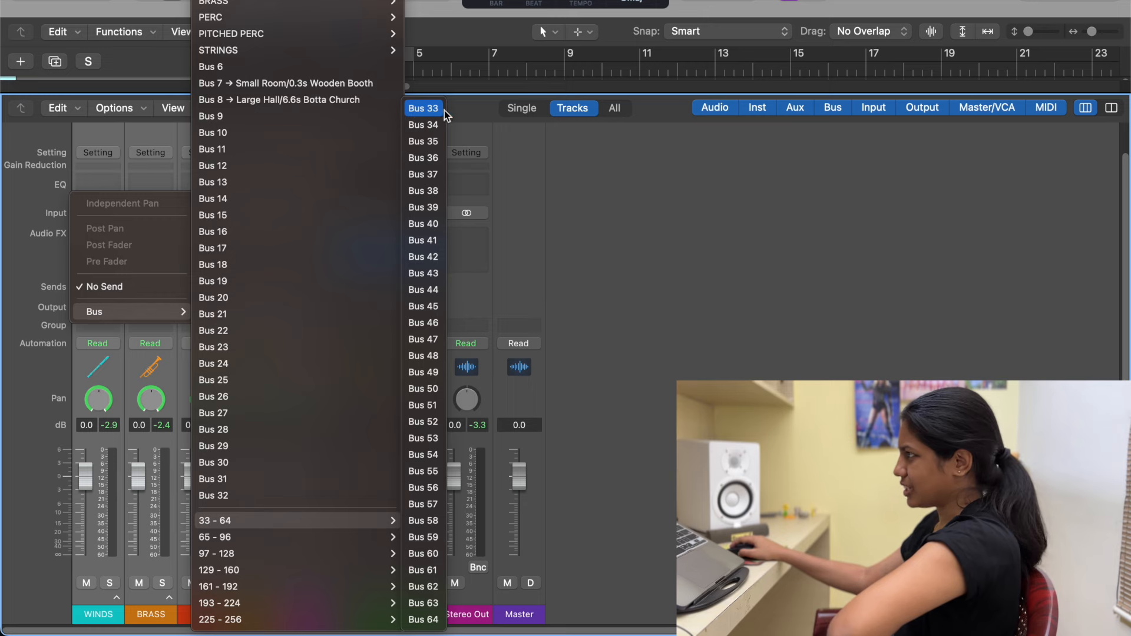
pyautogui.click(423, 108)
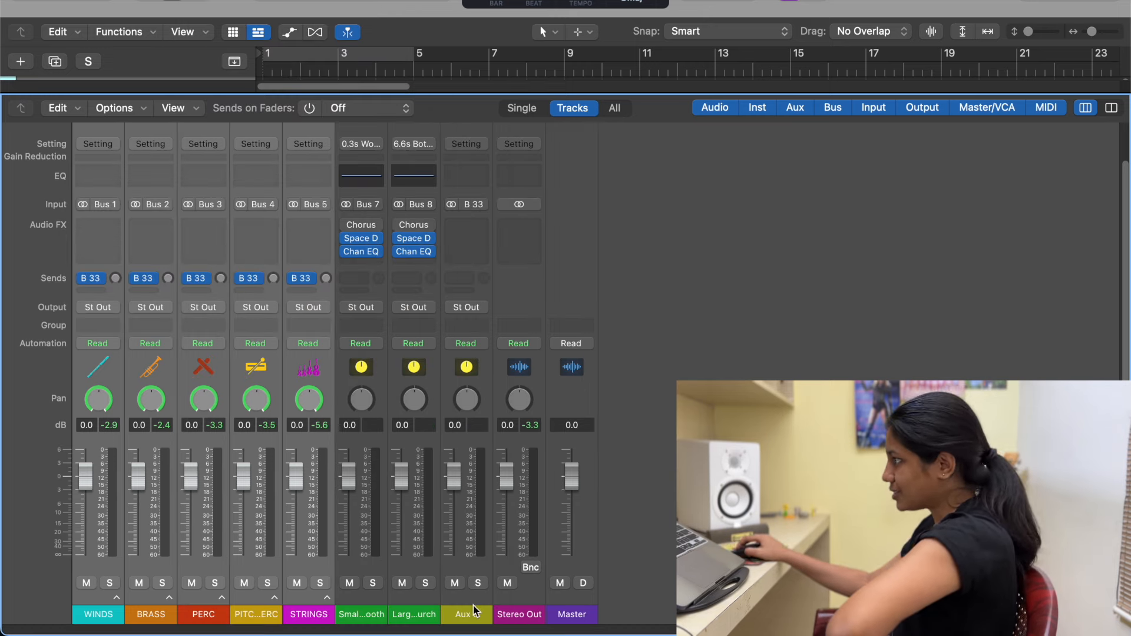
pyautogui.press('x')
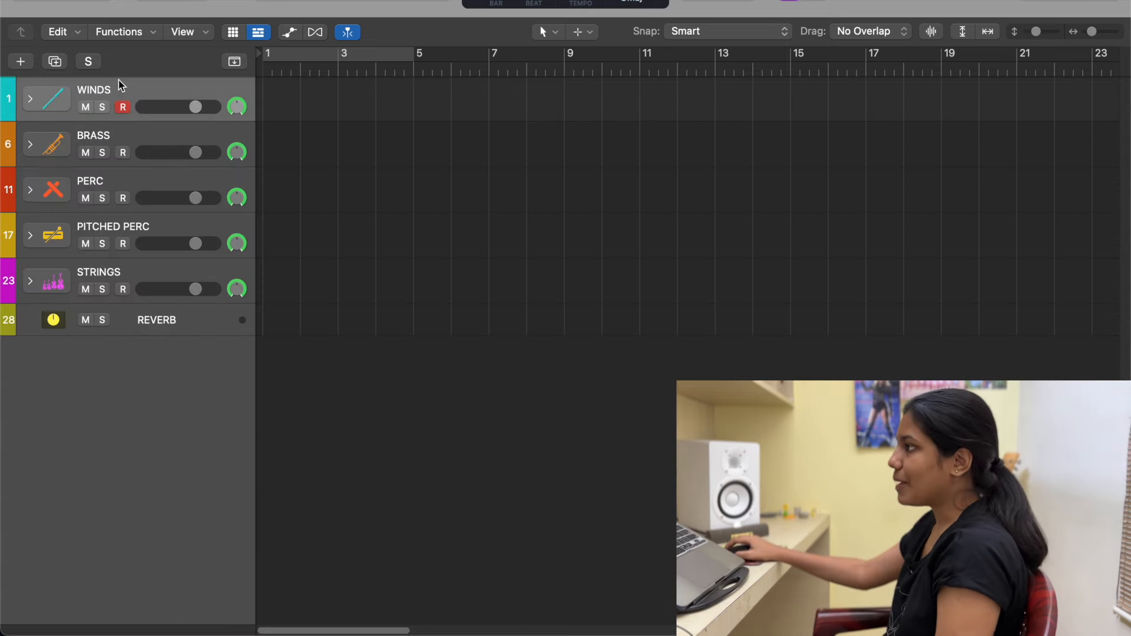
# - Show the inspector and set the WINDS stack's Bus 33 send level to -10
pyautogui.click(51, 1)
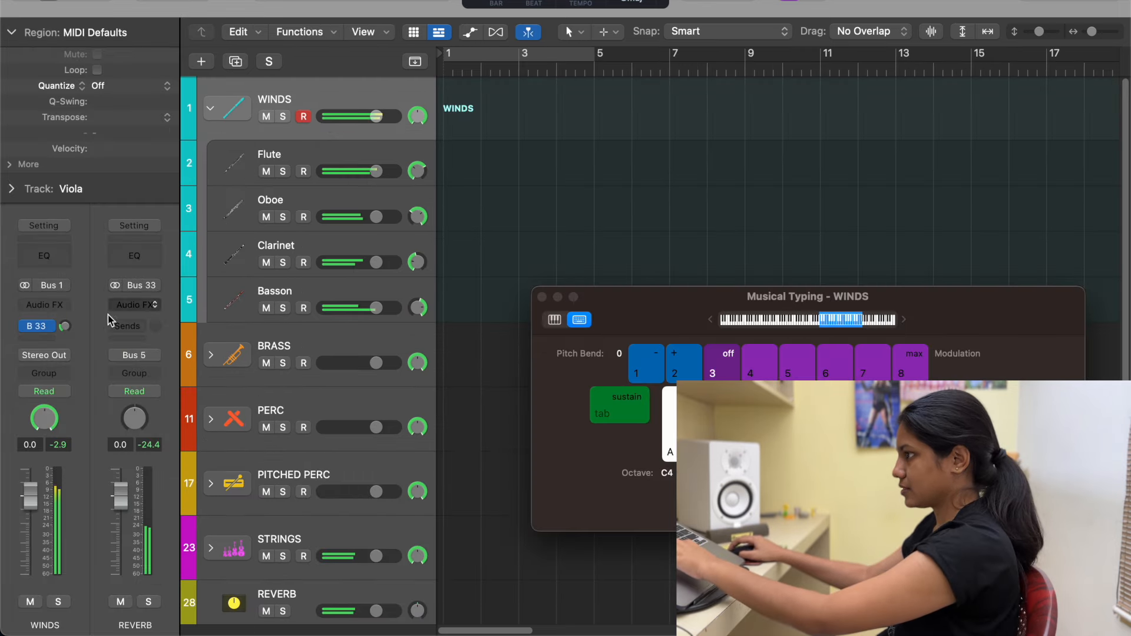
pyautogui.click(66, 327)
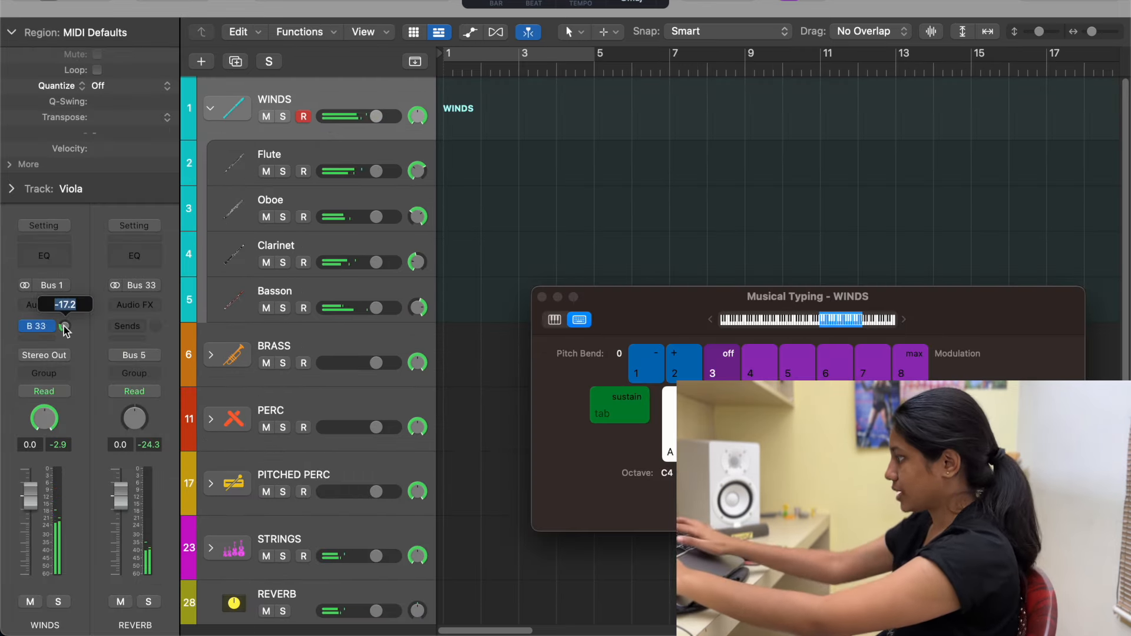
pyautogui.write('-10')
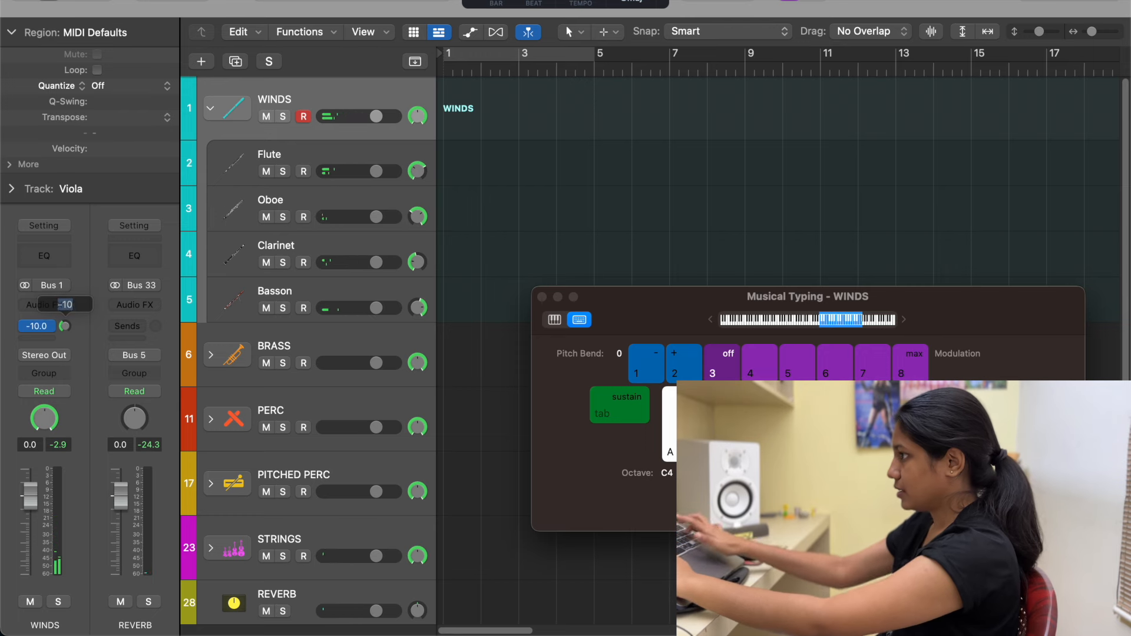
pyautogui.press('Return')
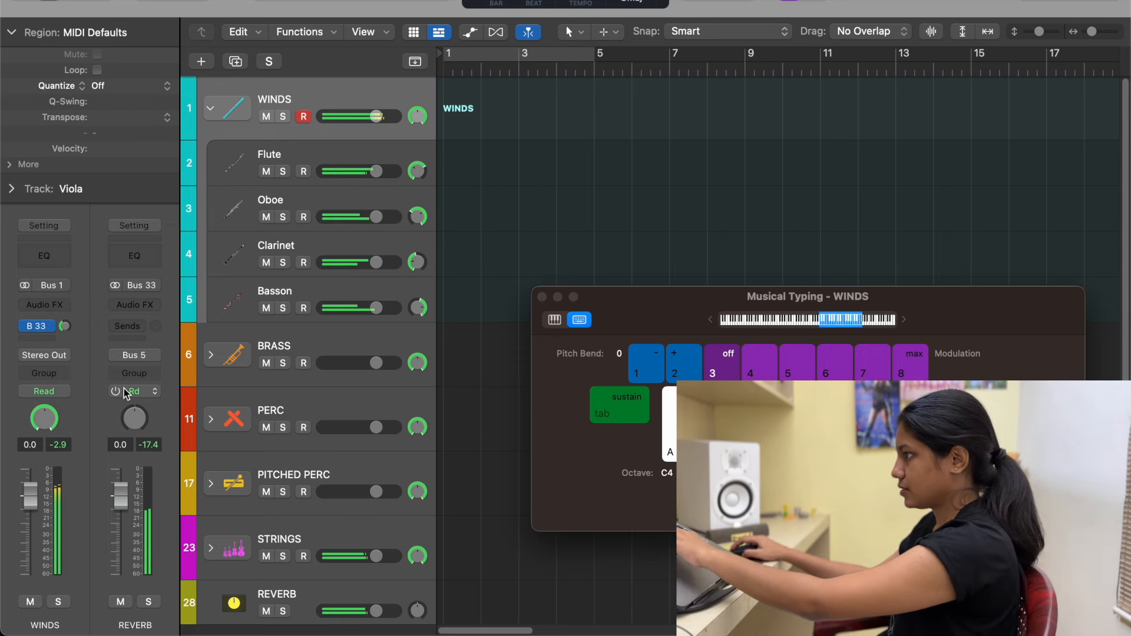
# - Insert a stereo Space Designer reverb on the REVERB channel, close its window and audition the WINDS stack
pyautogui.click(135, 306)
pyautogui.moveTo(184, 616)
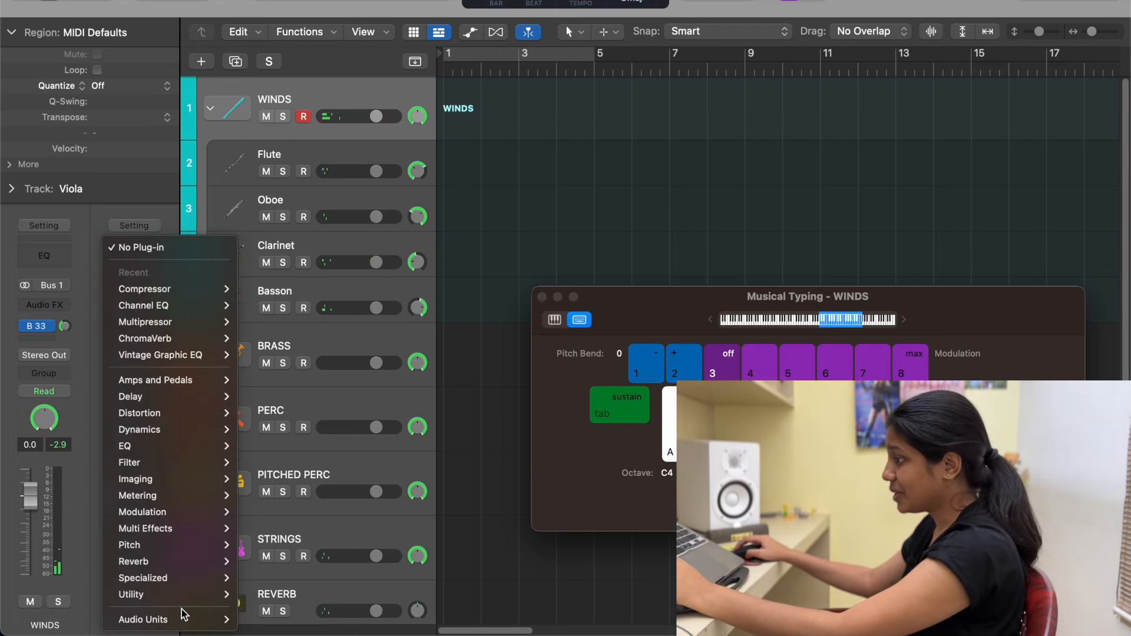
pyautogui.moveTo(151, 562)
pyautogui.moveTo(297, 569)
pyautogui.moveTo(286, 610)
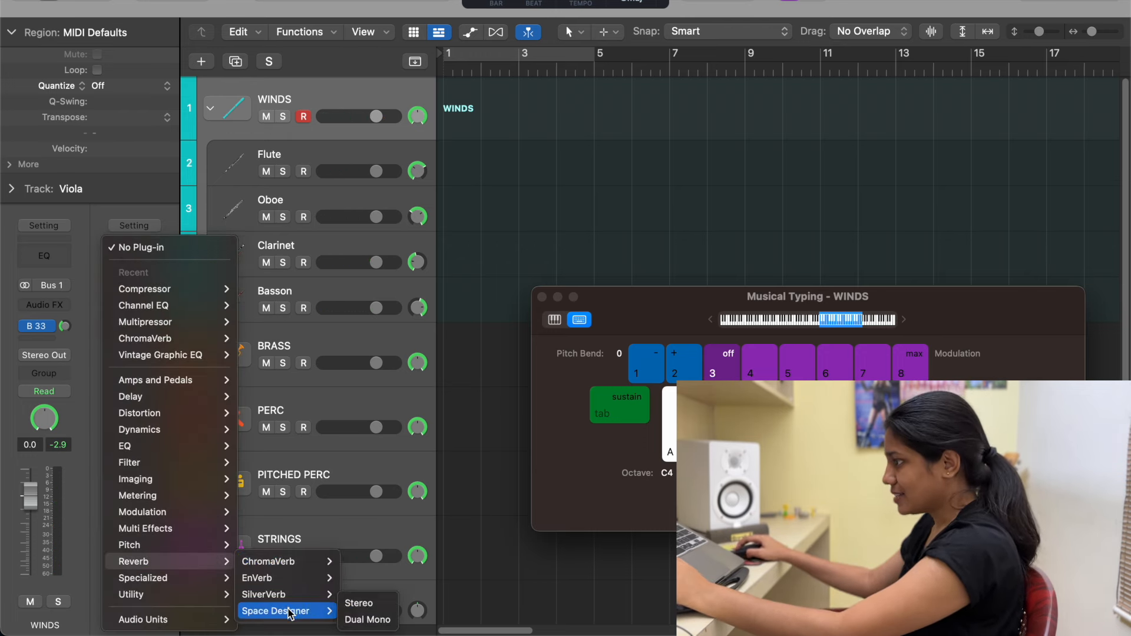
pyautogui.click(371, 611)
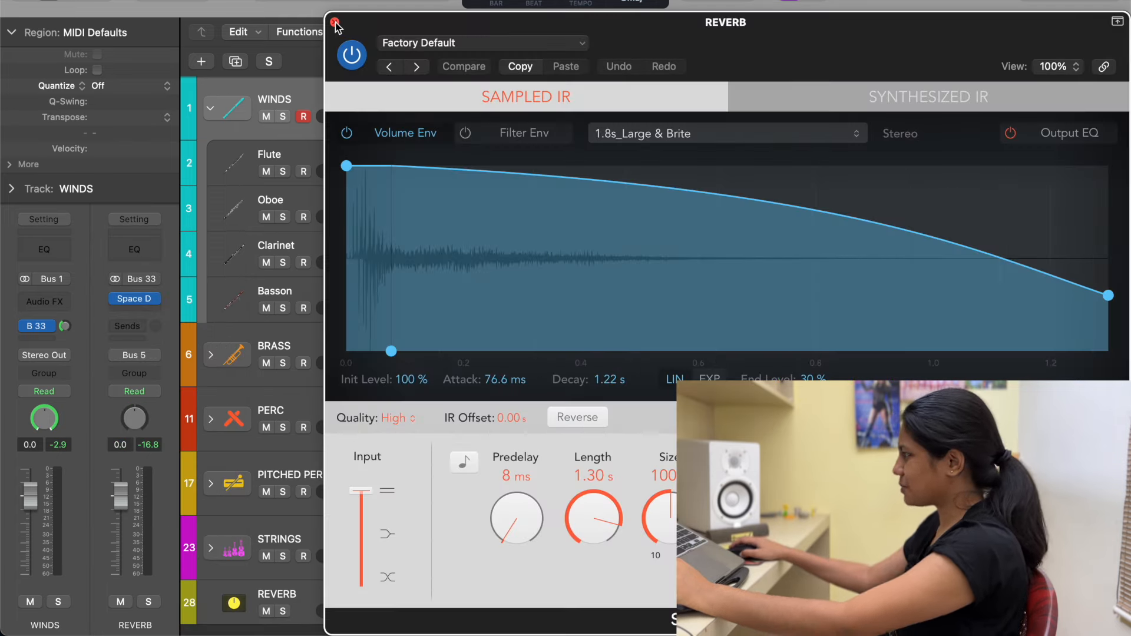
pyautogui.click(334, 23)
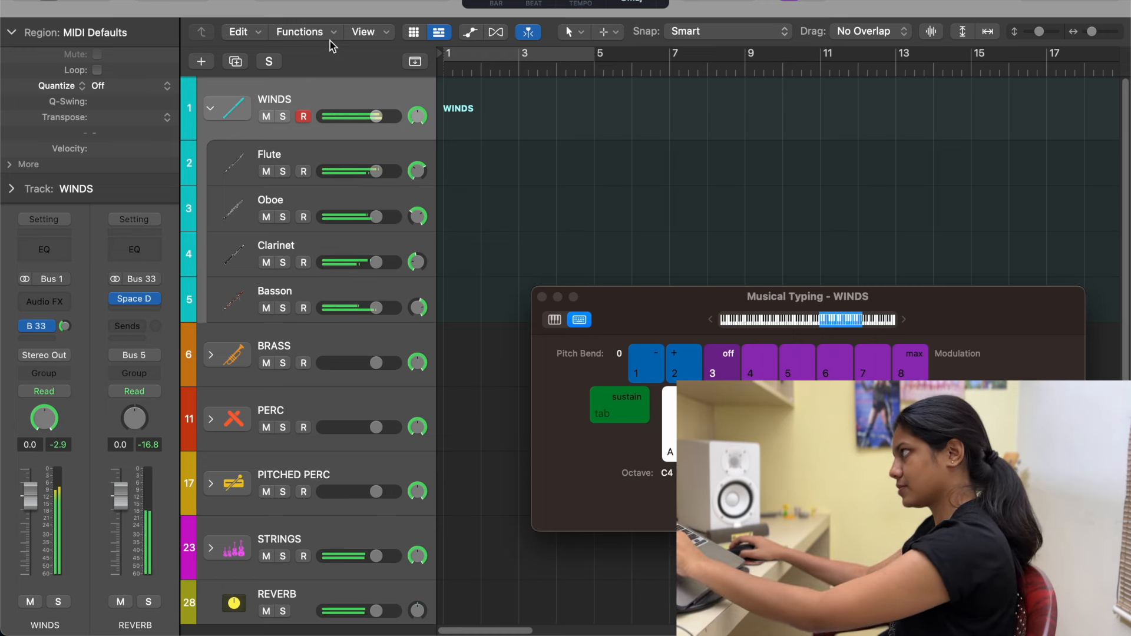
pyautogui.press('a')
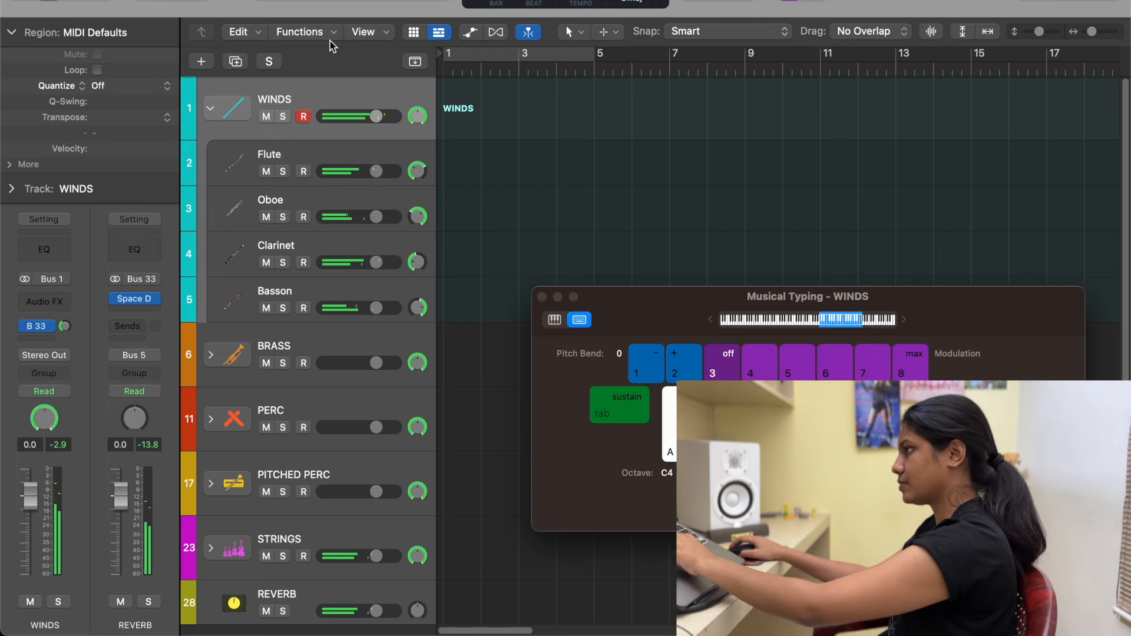
# - Set the BRASS stack's Bus 33 send to -2 and lower its volume to about -4.6 while auditioning it
pyautogui.click(304, 343)
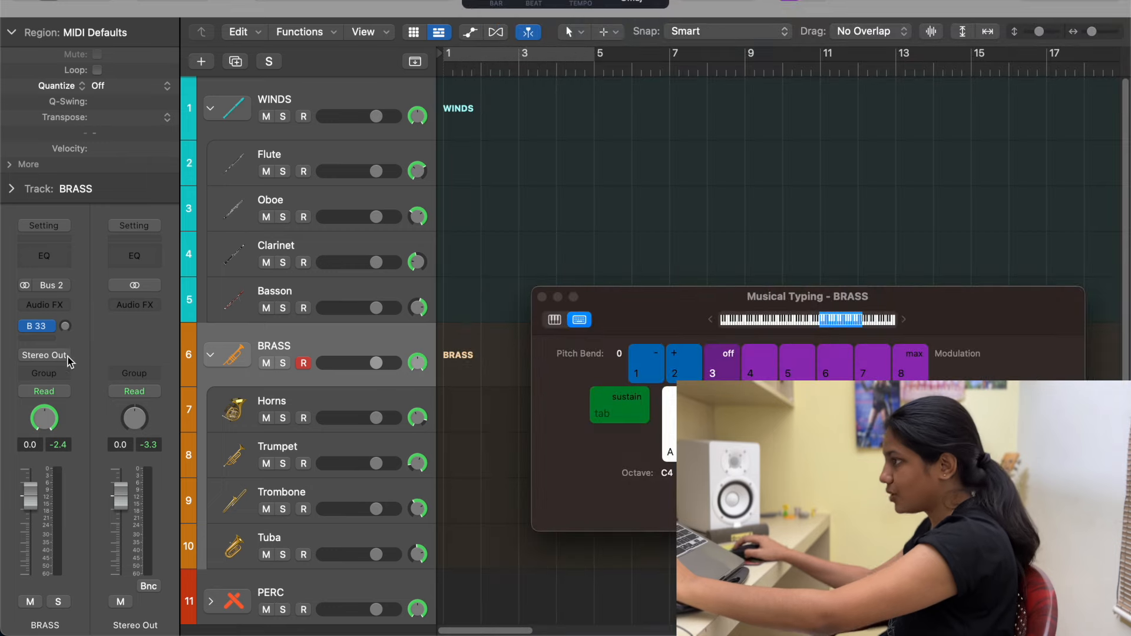
pyautogui.click(66, 327)
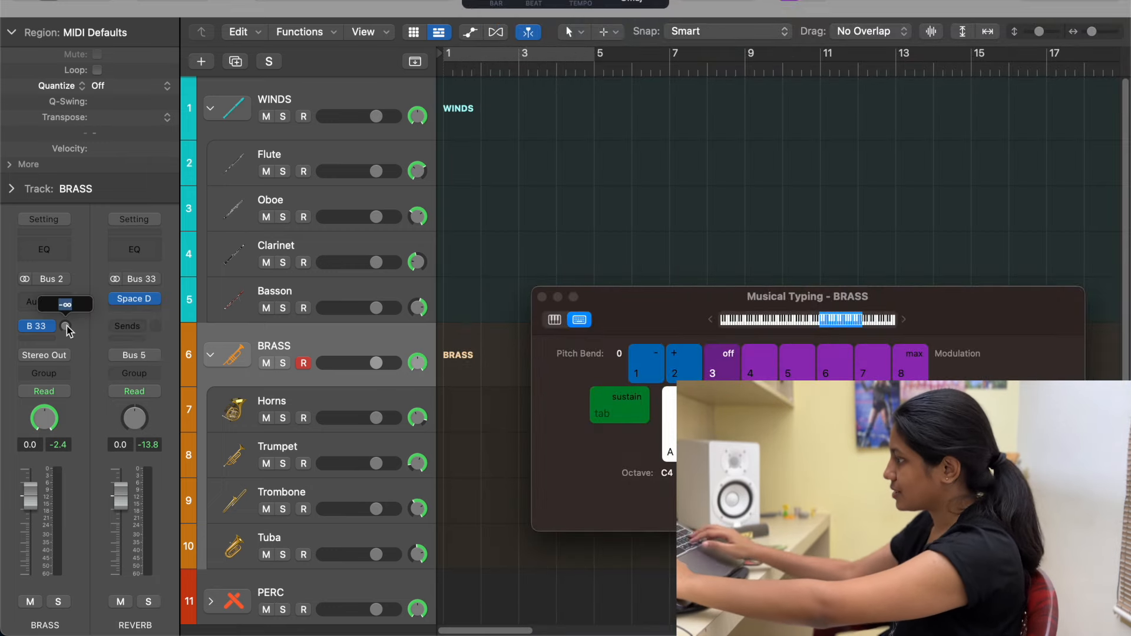
pyautogui.write('-2')
pyautogui.press('Return')
pyautogui.press('g')
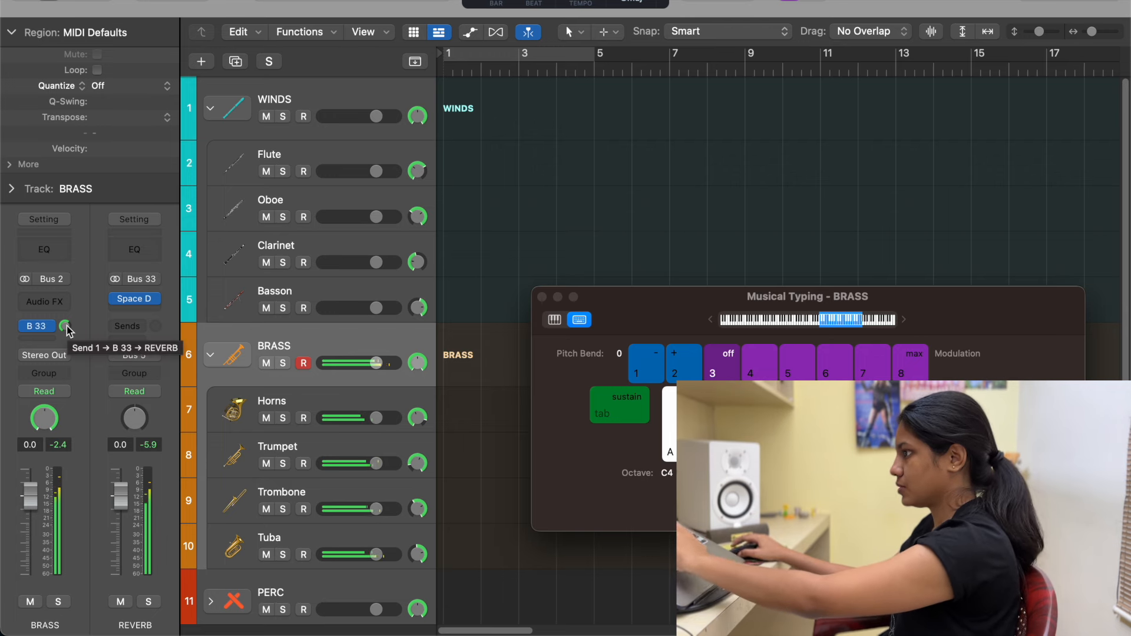
pyautogui.moveTo(377, 364); pyautogui.dragTo(350, 365)
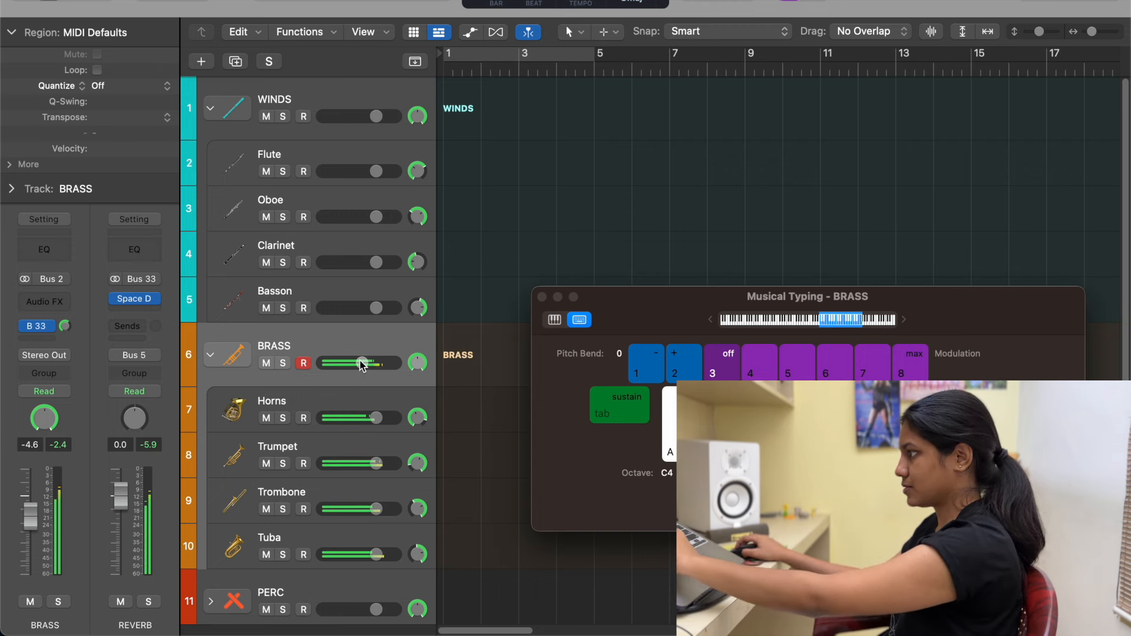
# - Collapse the BRASS and WINDS stacks, and select and expand the PERC stack
pyautogui.click(210, 355)
pyautogui.click(269, 407)
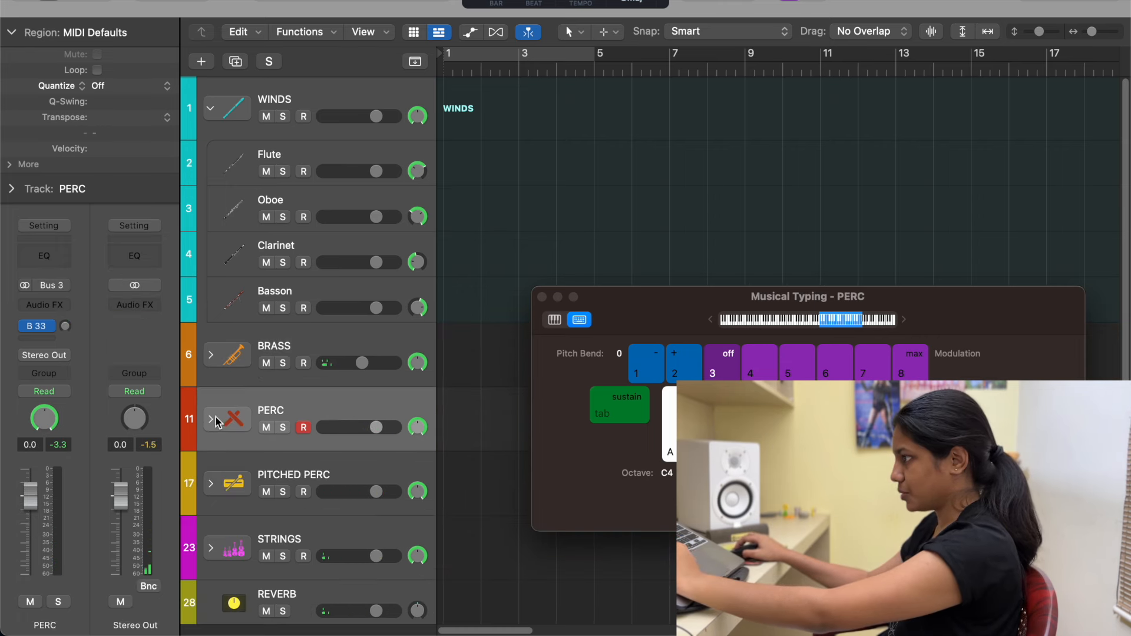
pyautogui.click(210, 419)
pyautogui.click(211, 112)
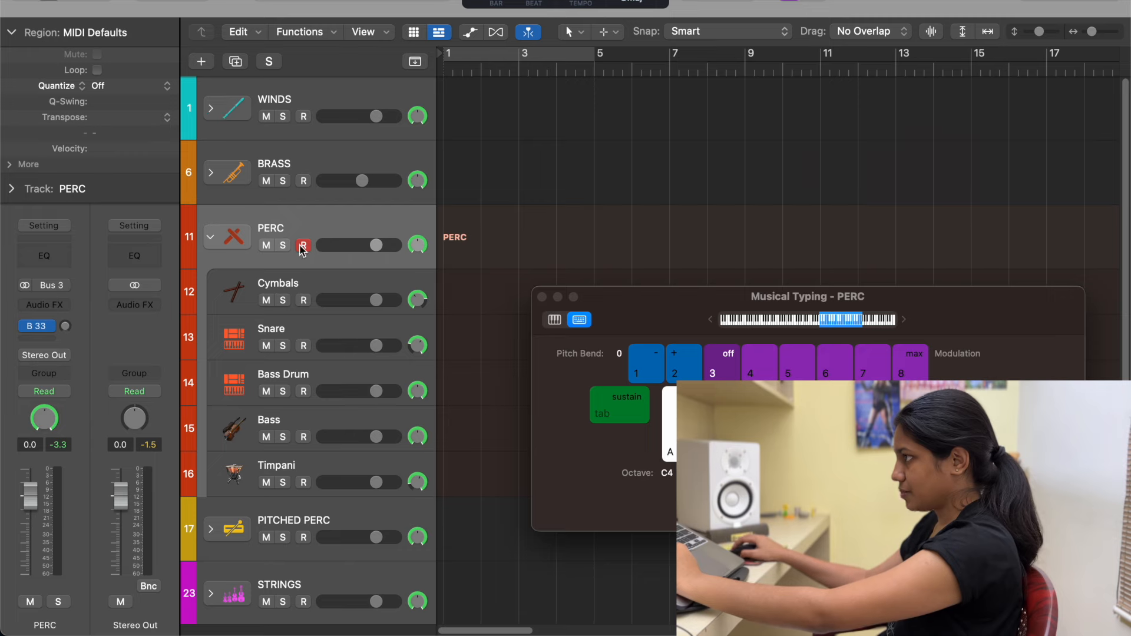
# - Set the PERC stack's Bus 33 send level and lower its volume to about -3.6 dB while auditioning it
pyautogui.press('super+Tab')
pyautogui.press('super+Tab')
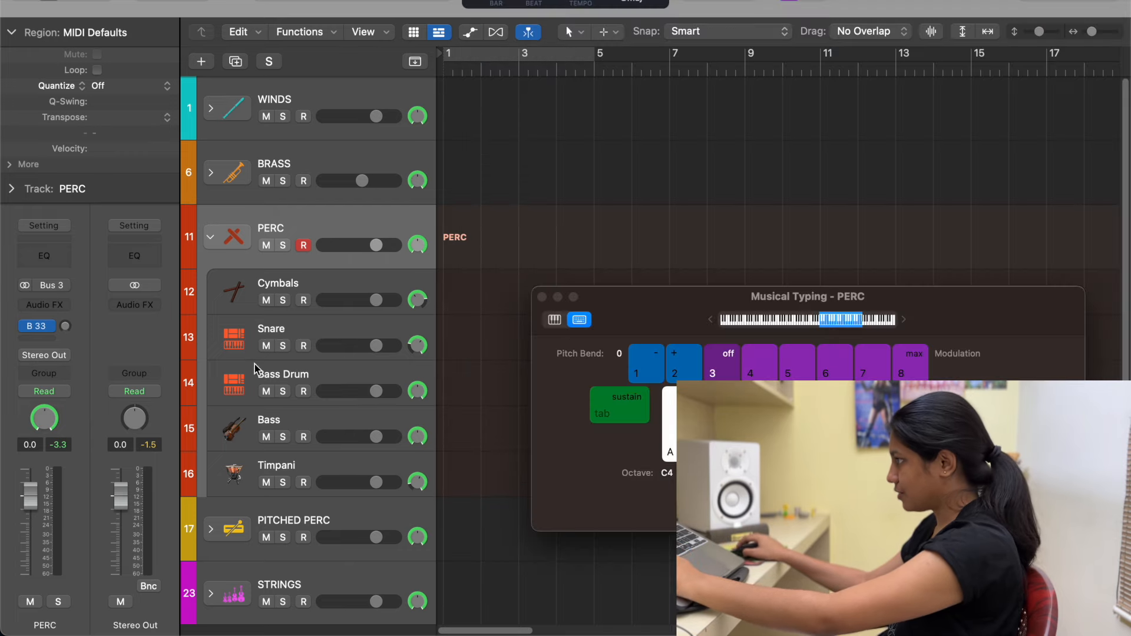
pyautogui.click(66, 327)
pyautogui.write('0')
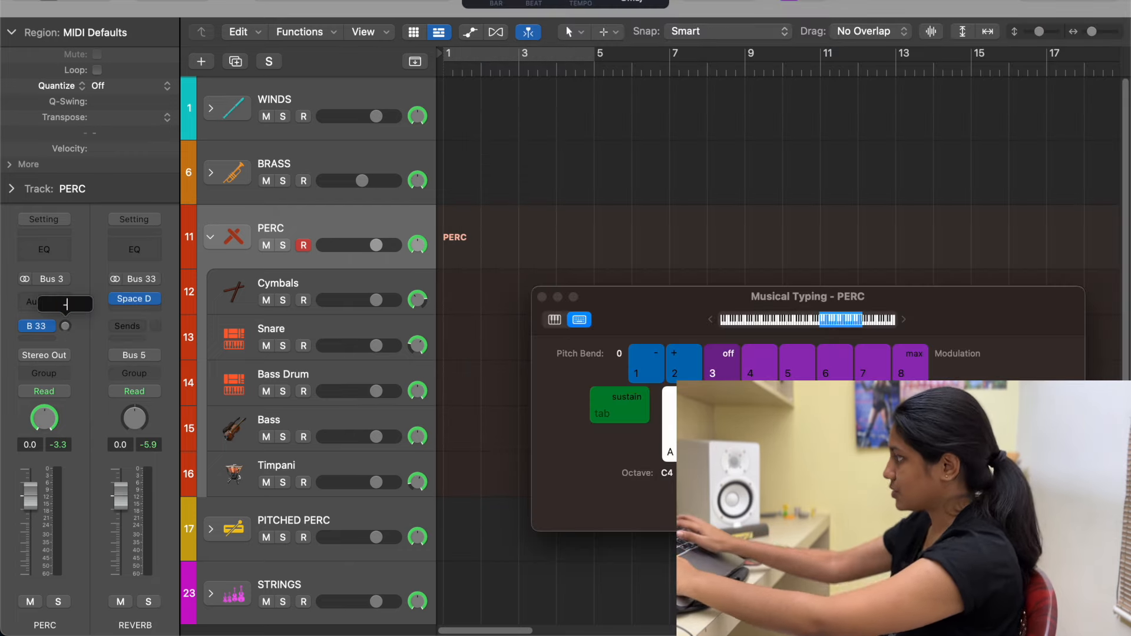
pyautogui.press('Return')
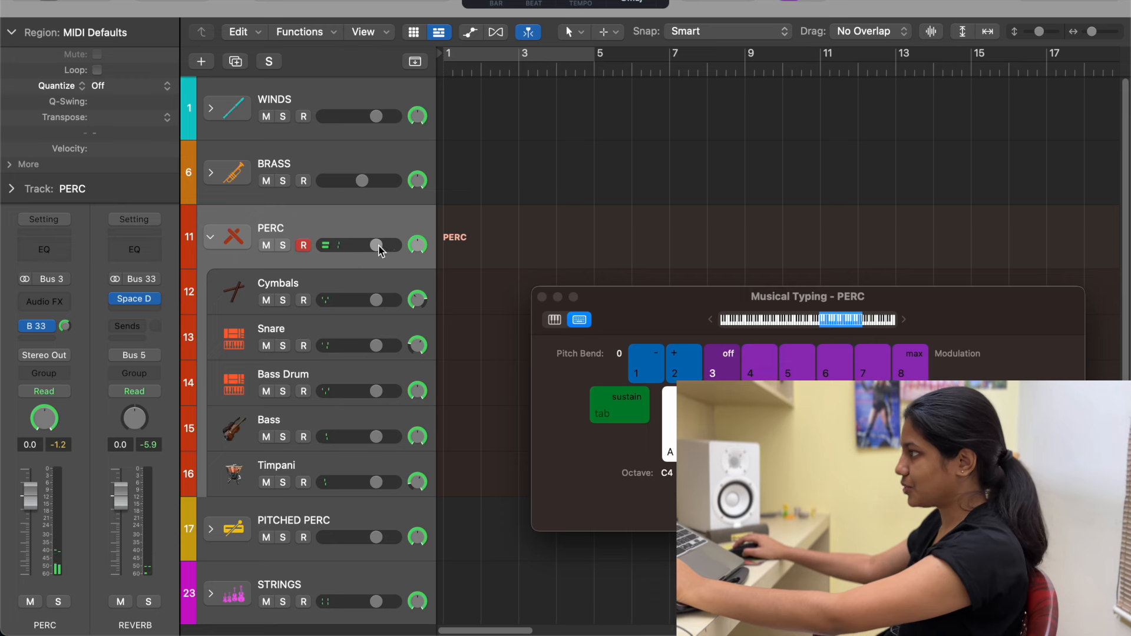
pyautogui.moveTo(380, 246); pyautogui.dragTo(369, 246)
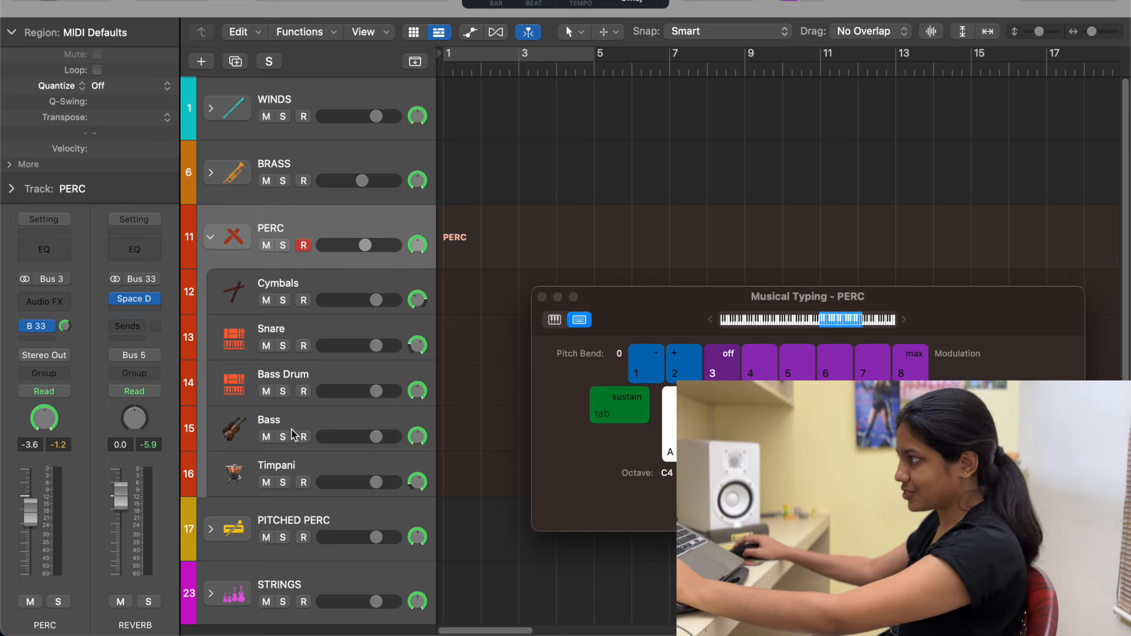
# - Collapse the PERC stack, and select and expand the PITCHED PERC stack
pyautogui.scroll(-2, 319, 450)
pyautogui.click(211, 209)
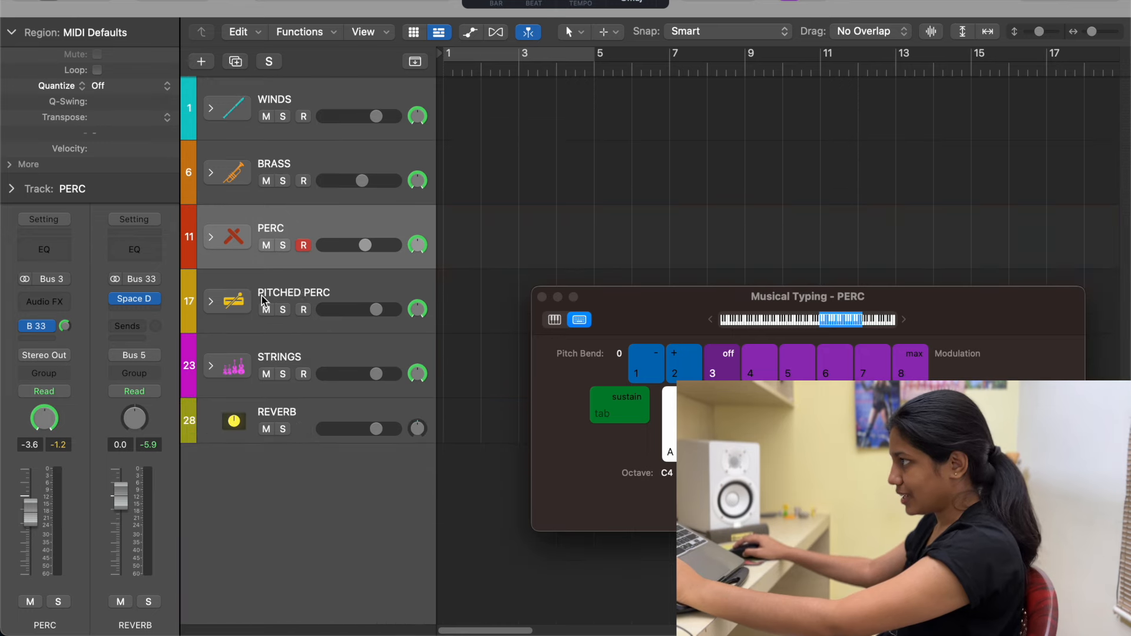
pyautogui.click(285, 294)
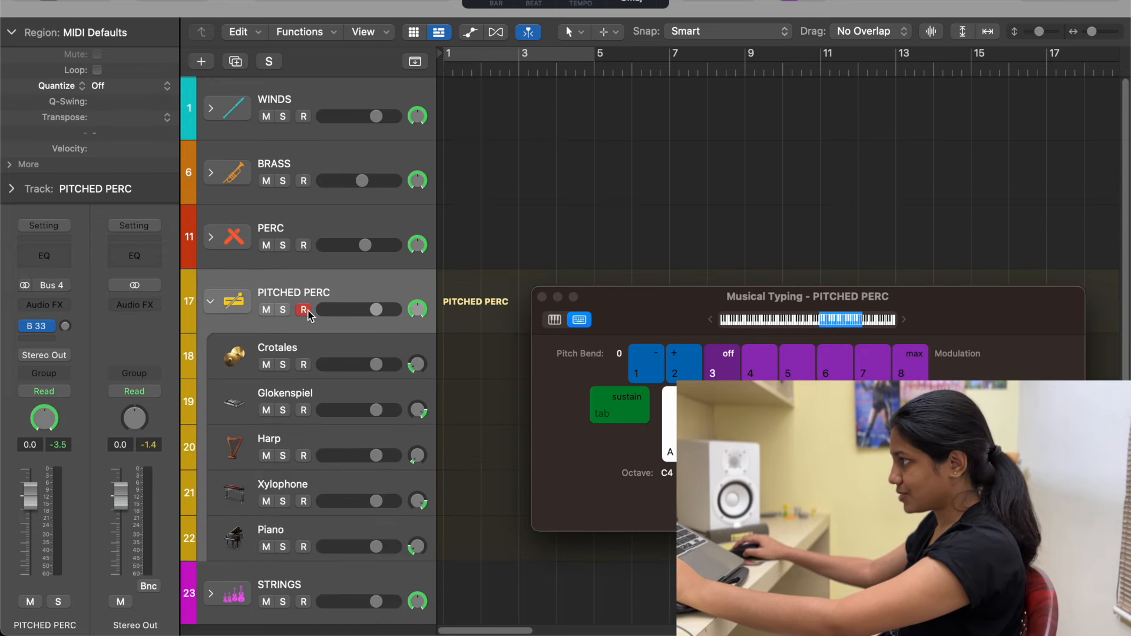
# - Set the PITCHED PERC stack's Bus 33 send to -12 and lower its volume to about -2.7 dB while auditioning it
pyautogui.press('super+Tab')
pyautogui.press('super+Tab')
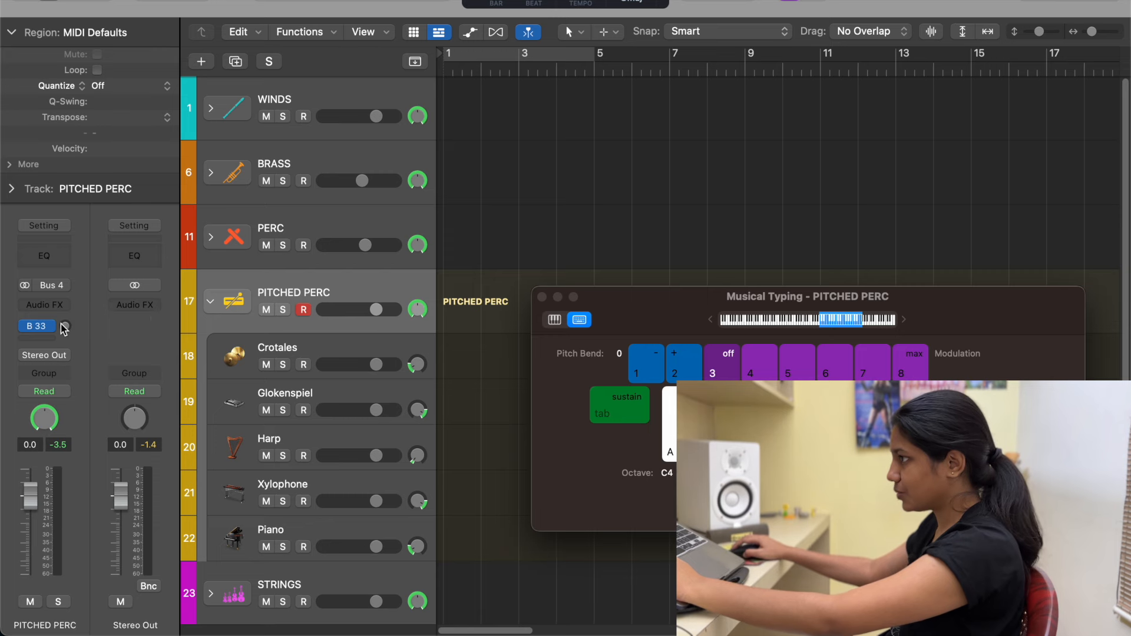
pyautogui.click(65, 327)
pyautogui.write('-12')
pyautogui.press('Return')
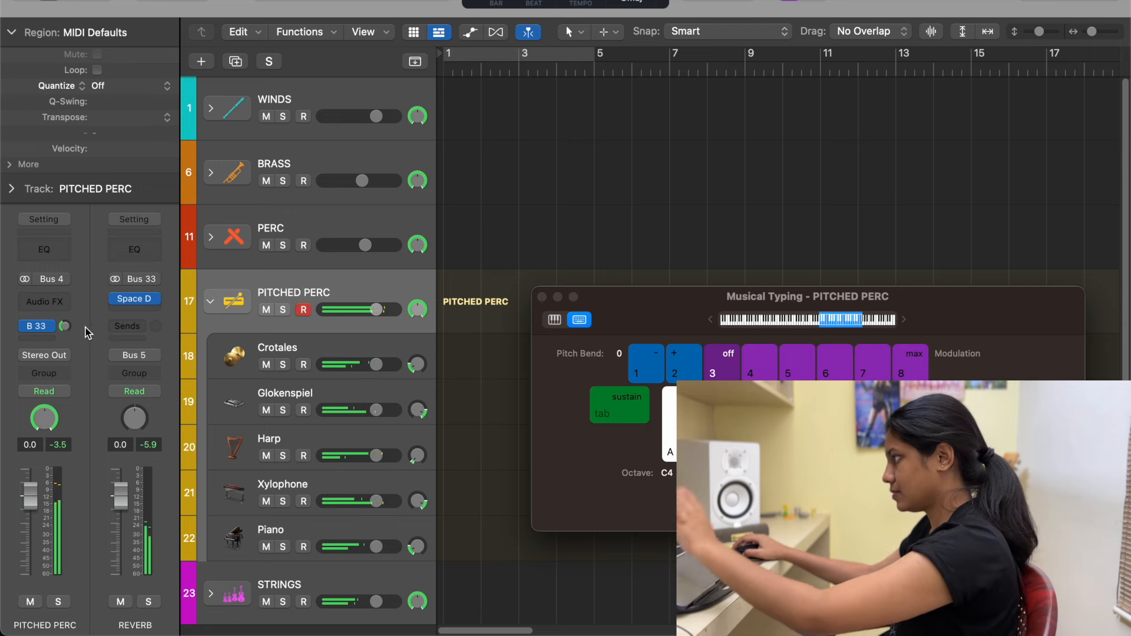
pyautogui.moveTo(377, 309); pyautogui.dragTo(360, 310)
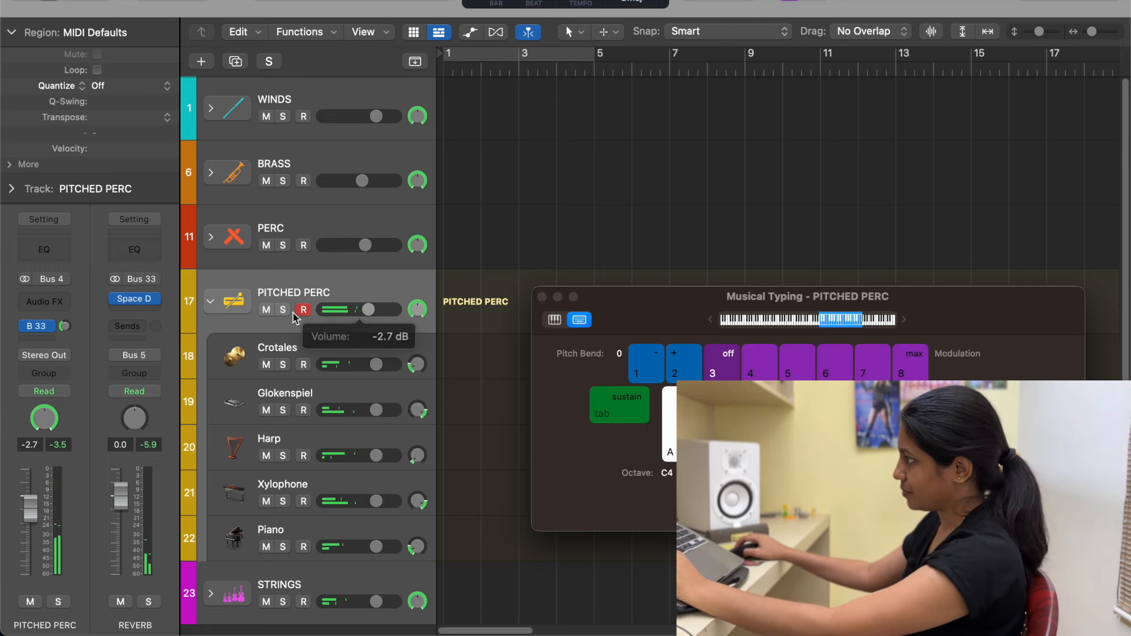
# - Collapse the PITCHED PERC stack, and select and expand the STRINGS stack
pyautogui.click(210, 301)
pyautogui.click(220, 370)
pyautogui.click(210, 366)
# - Audition the STRINGS stack with its Bus 33 send at -20, and set the send to -15
pyautogui.press('super+Tab')
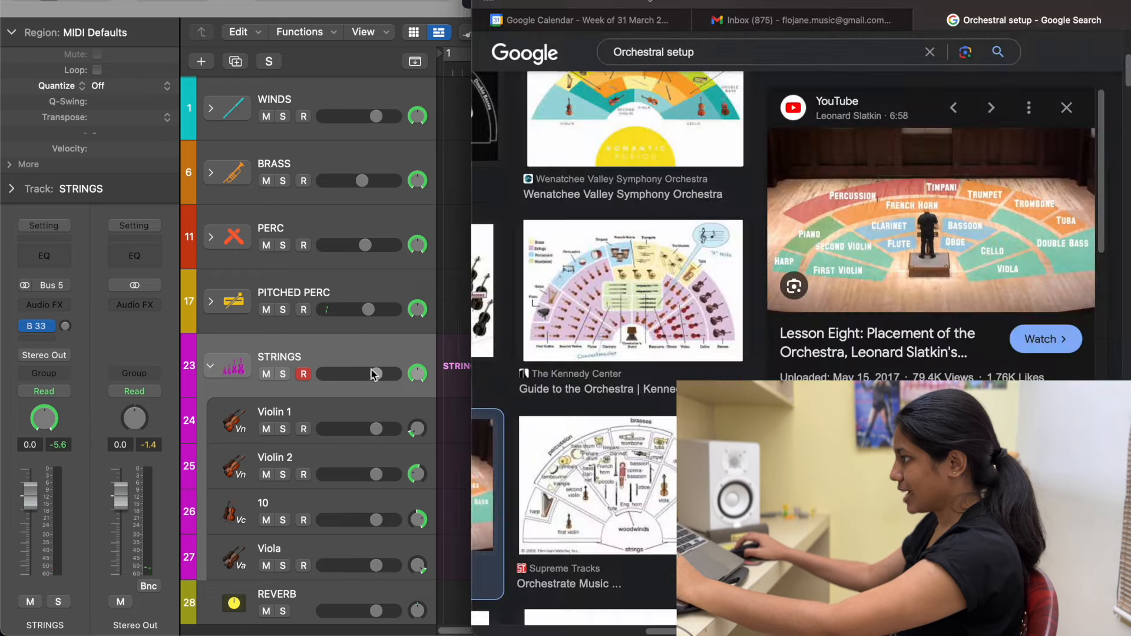
pyautogui.press('super+Tab')
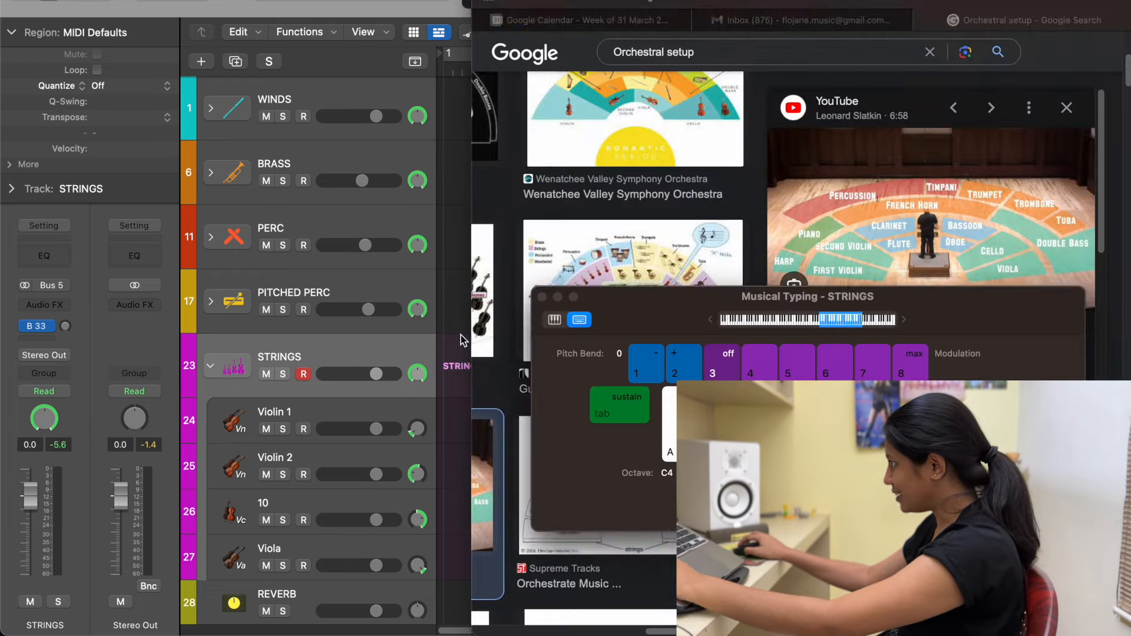
pyautogui.click(66, 327)
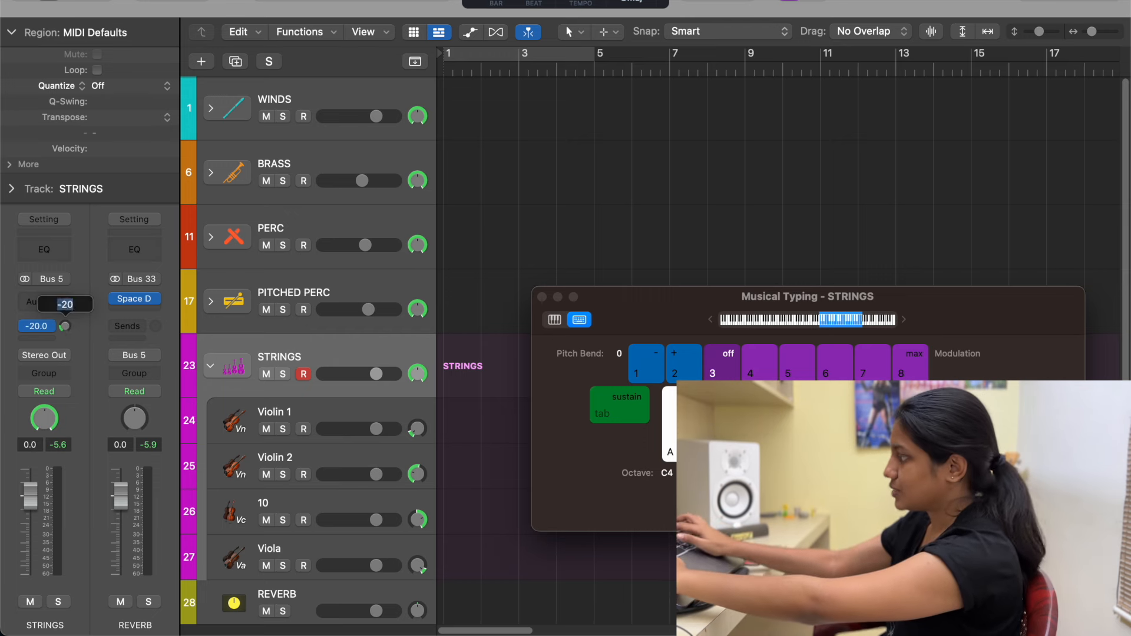
pyautogui.press('Return')
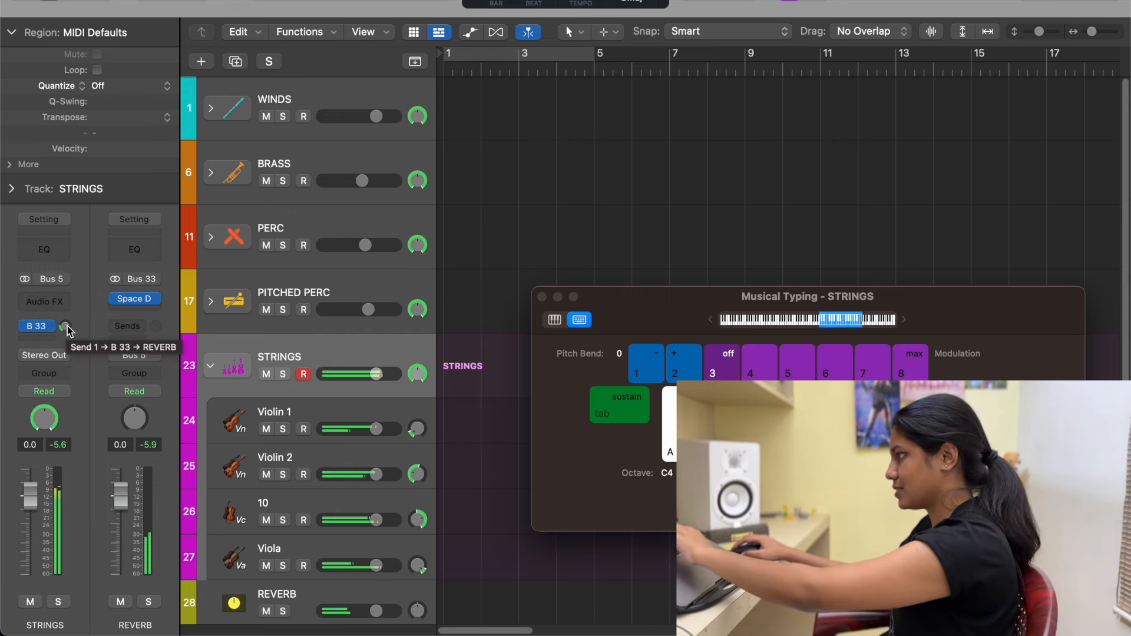
pyautogui.doubleClick(66, 328)
pyautogui.write('-15')
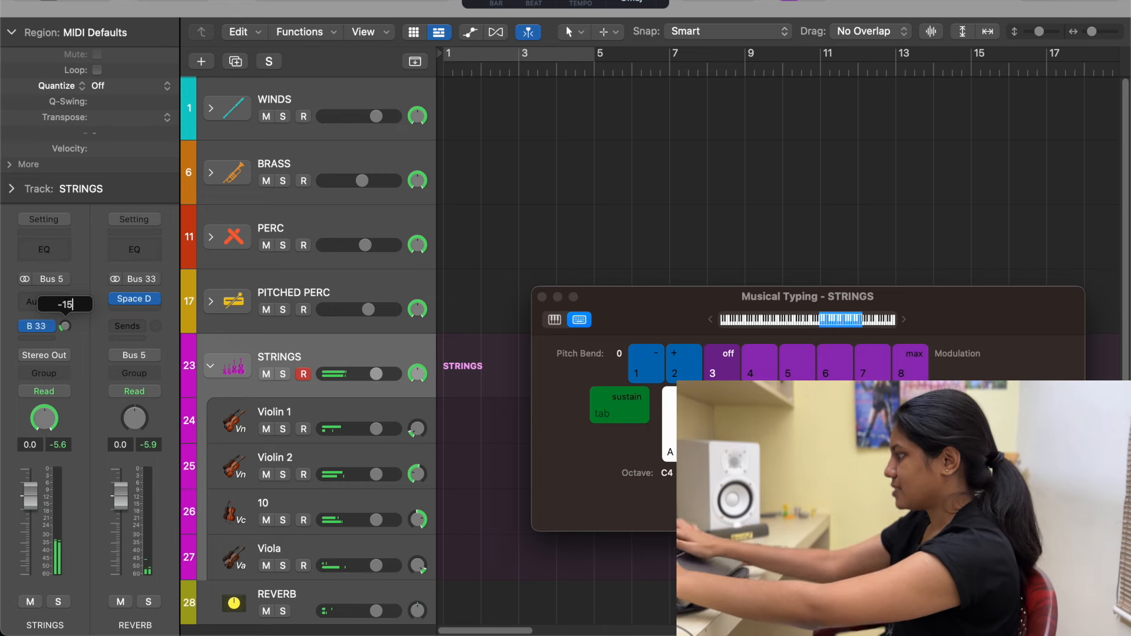
pyautogui.press('Return')
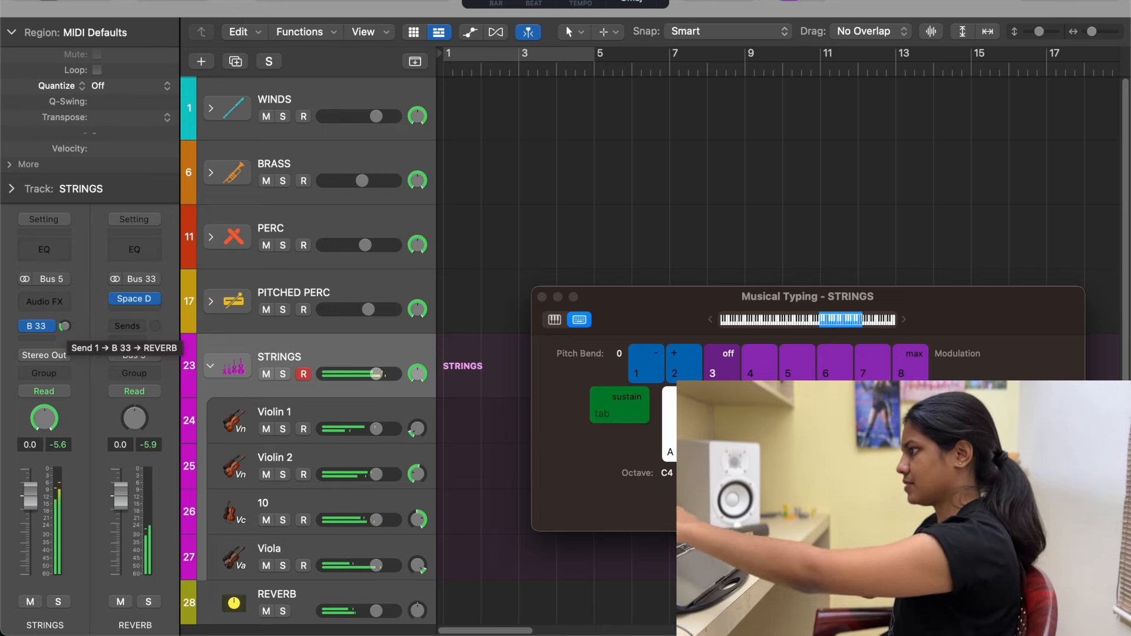
# - Collapse the STRINGS stack and route the REVERB channel's output to Stereo Output
pyautogui.click(210, 365)
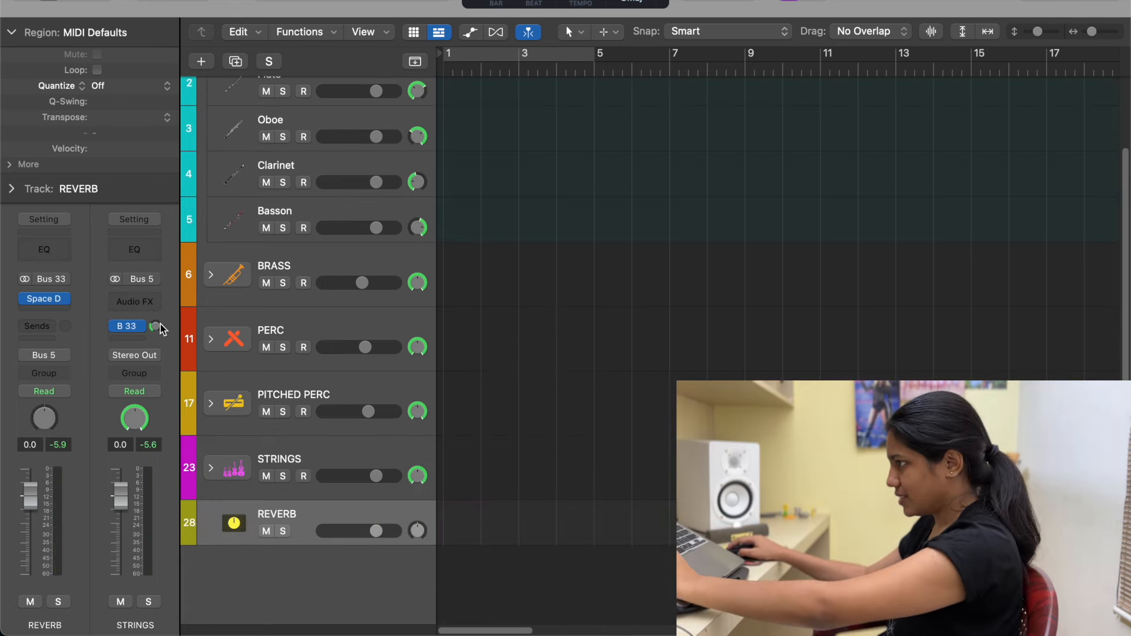
pyautogui.click(56, 355)
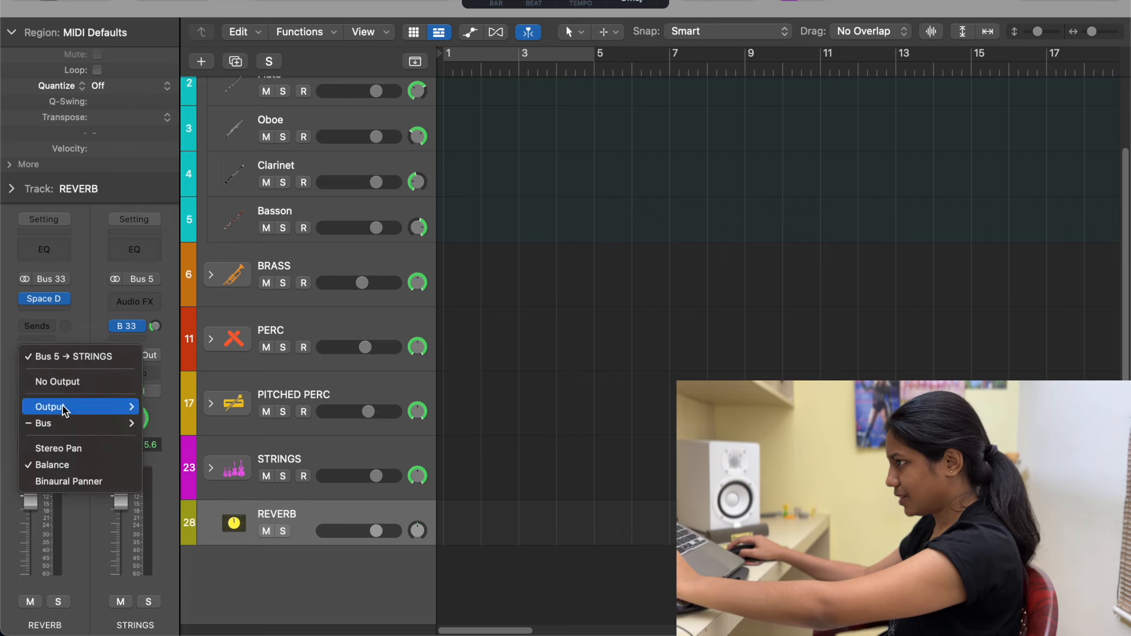
pyautogui.moveTo(64, 409)
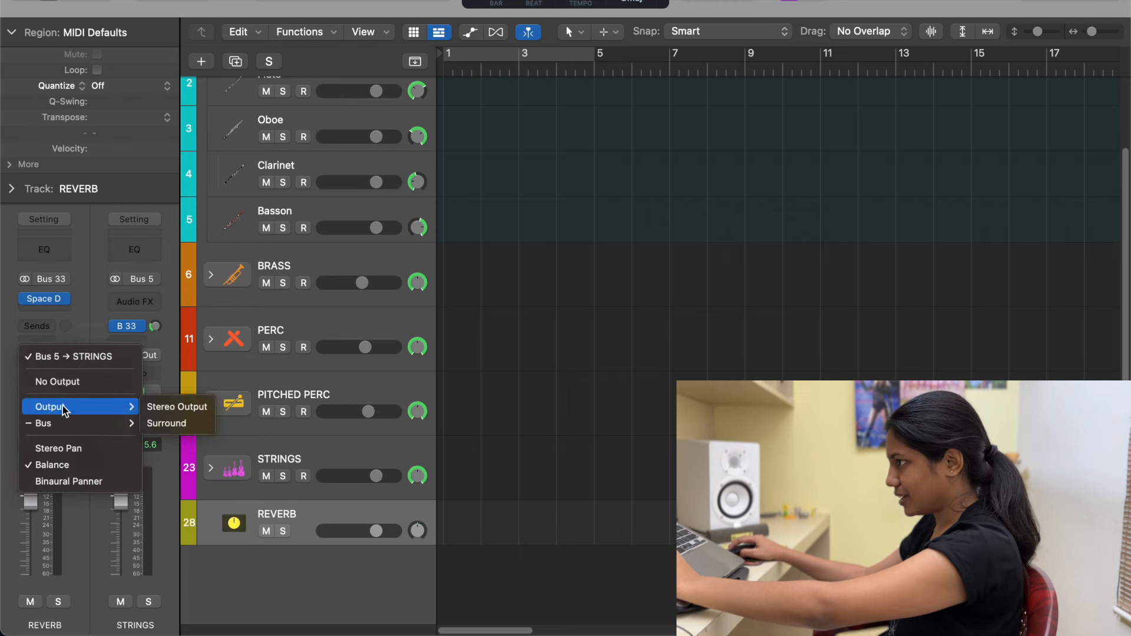
pyautogui.click(187, 406)
# - Collapse and audition the WINDS stack through the rerouted reverb, and close the Musical Typing window
pyautogui.scroll(3, 276, 171)
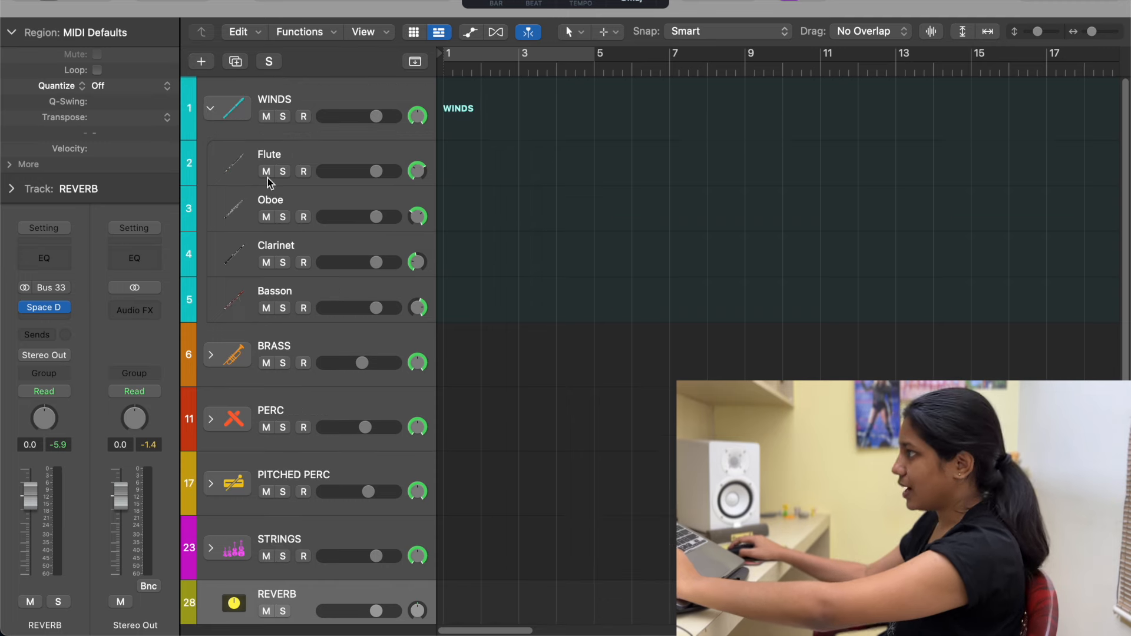
pyautogui.click(283, 116)
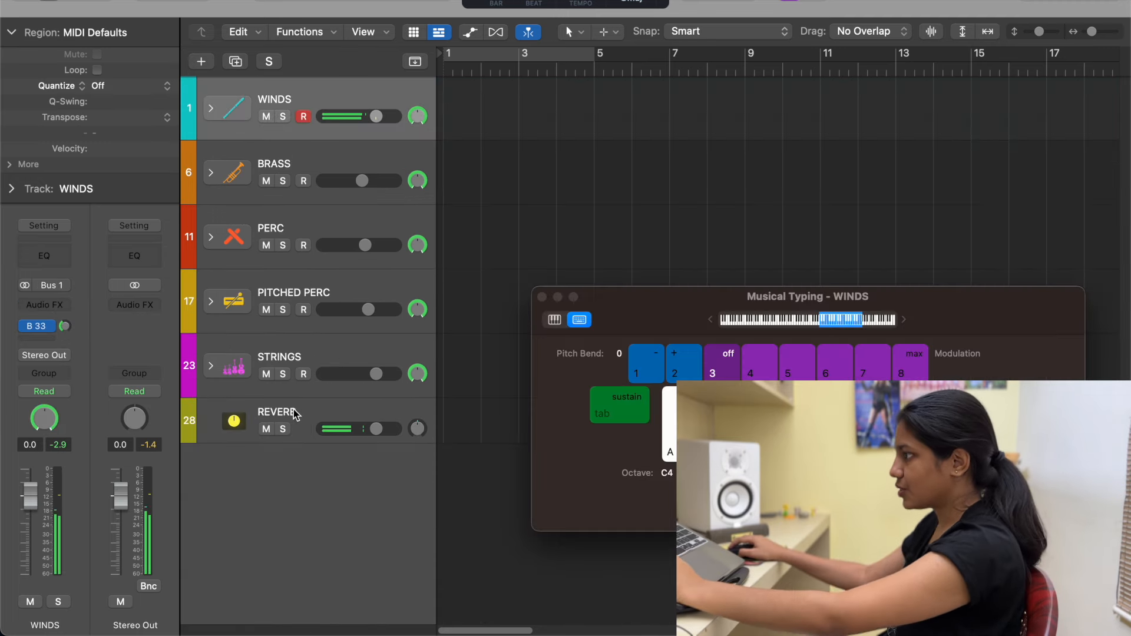
pyautogui.click(292, 411)
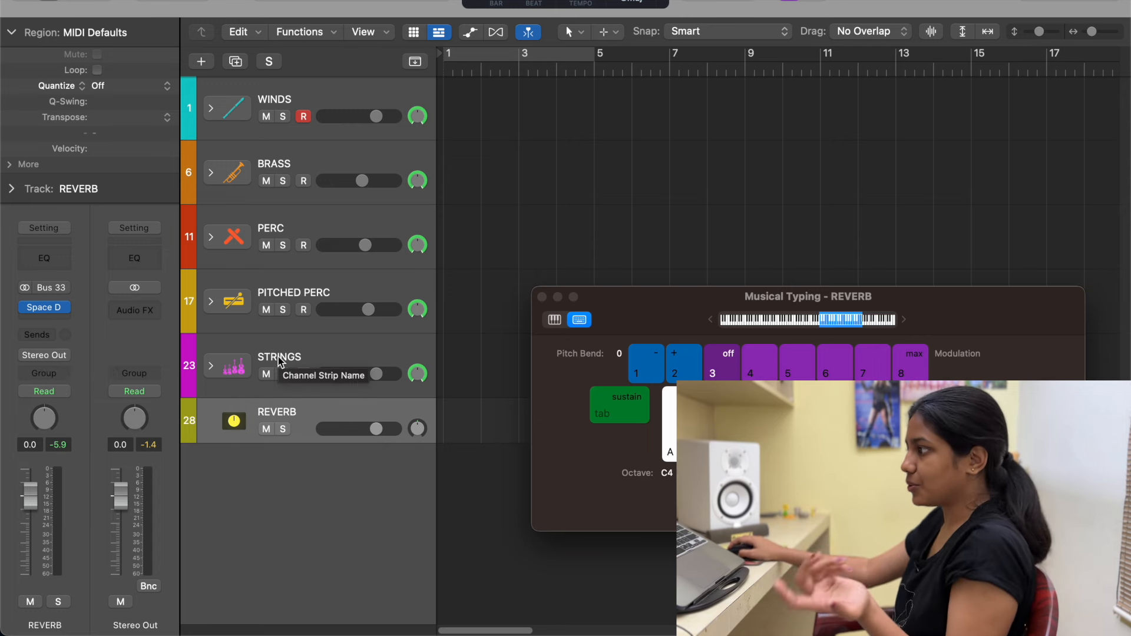
pyautogui.click(542, 296)
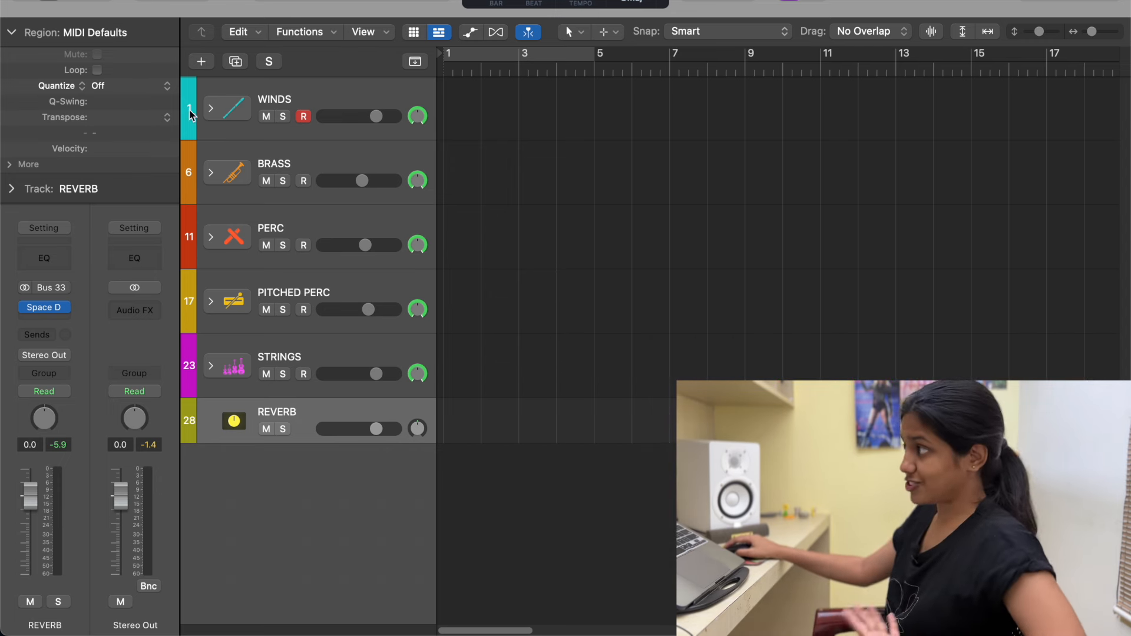
# - Expand the WINDS stack and examine the Flute track's bus send options and the channel strips of both
pyautogui.click(212, 108)
pyautogui.click(312, 158)
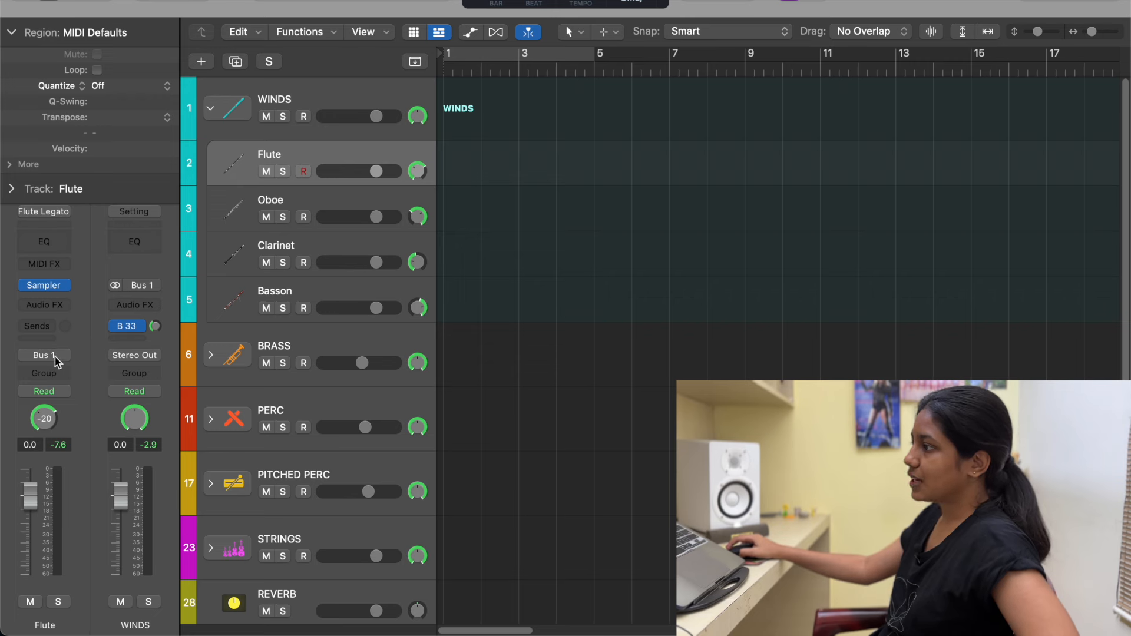
pyautogui.click(54, 339)
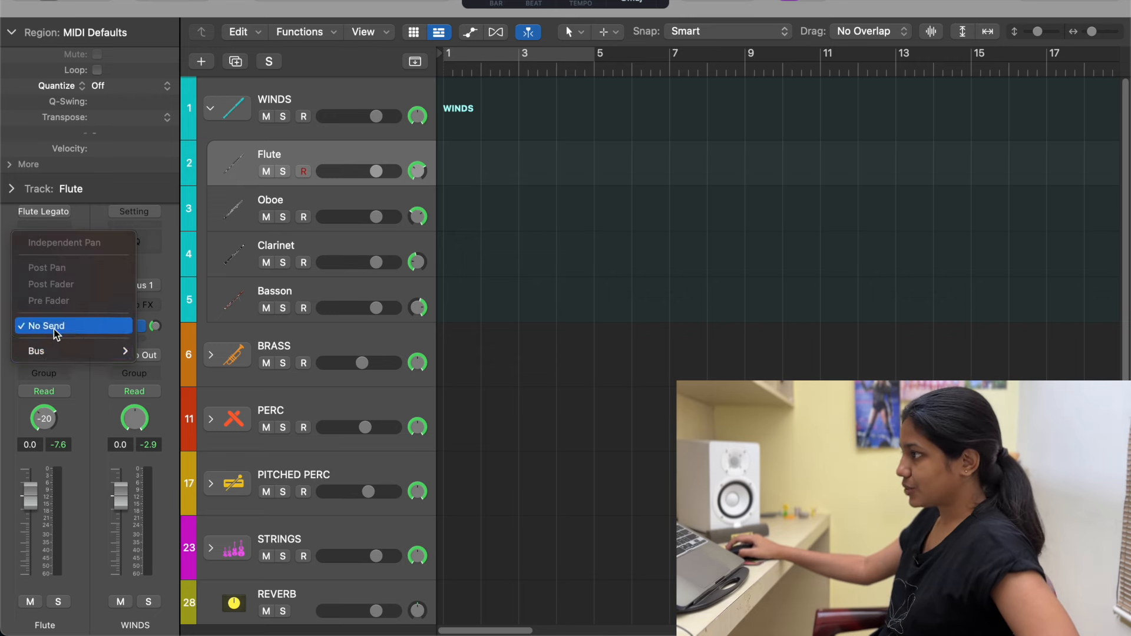
pyautogui.moveTo(75, 351)
pyautogui.moveTo(338, 522)
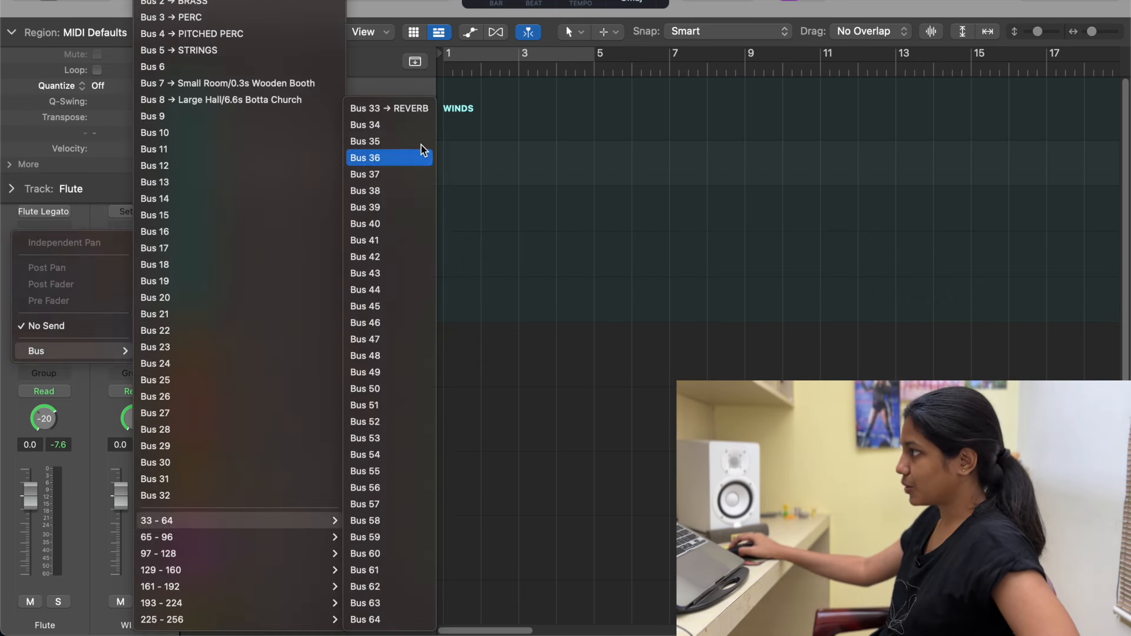
pyautogui.click(406, 110)
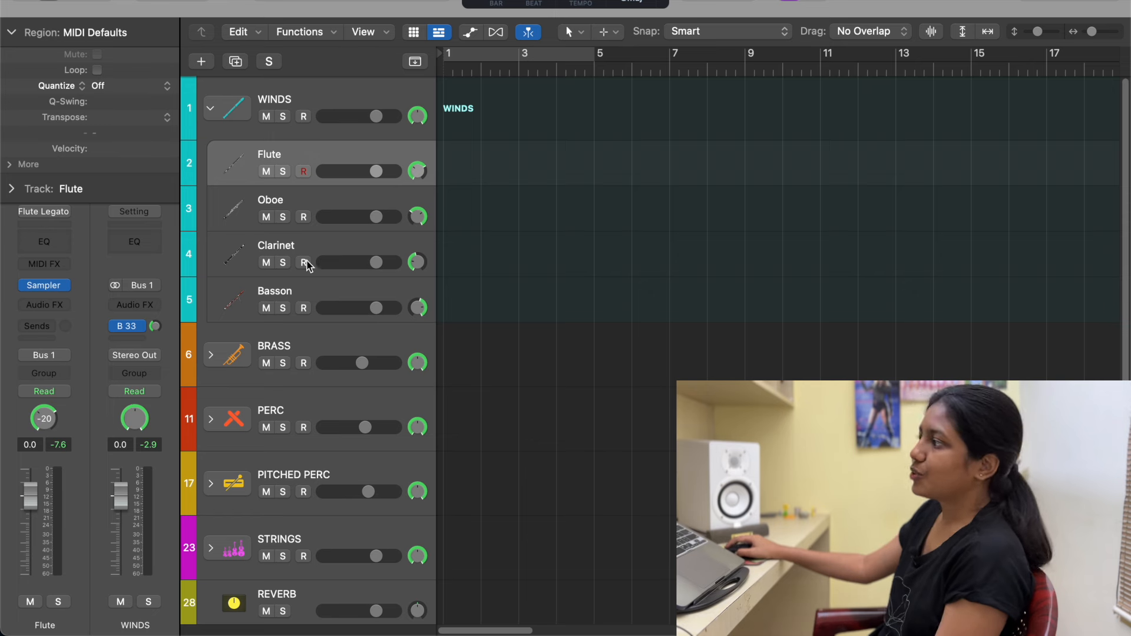
pyautogui.click(325, 108)
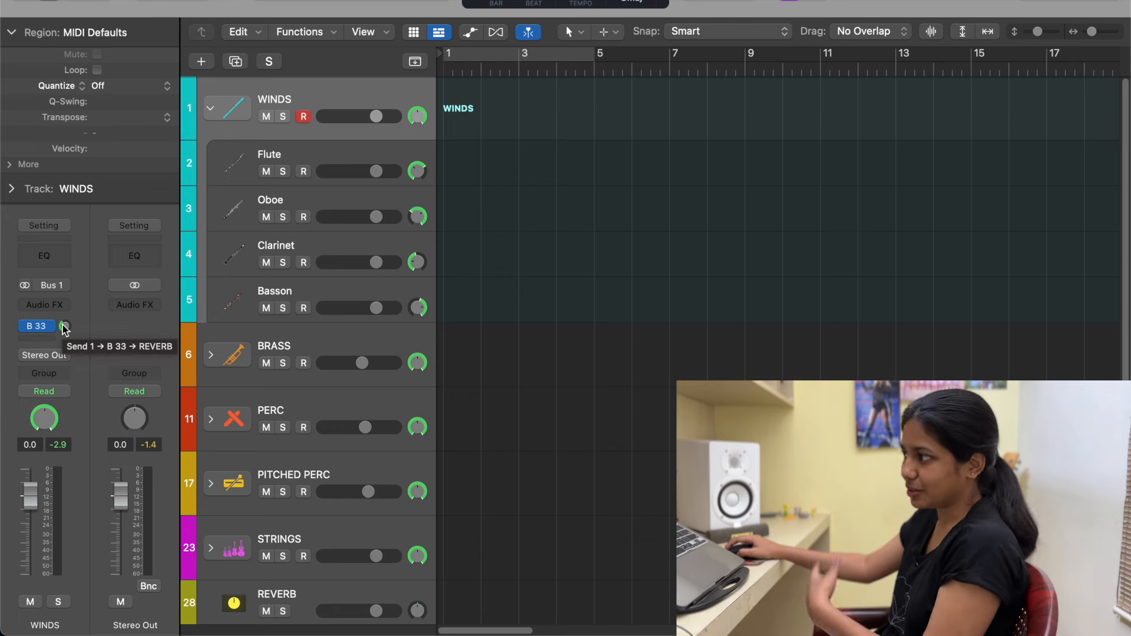
pyautogui.click(347, 157)
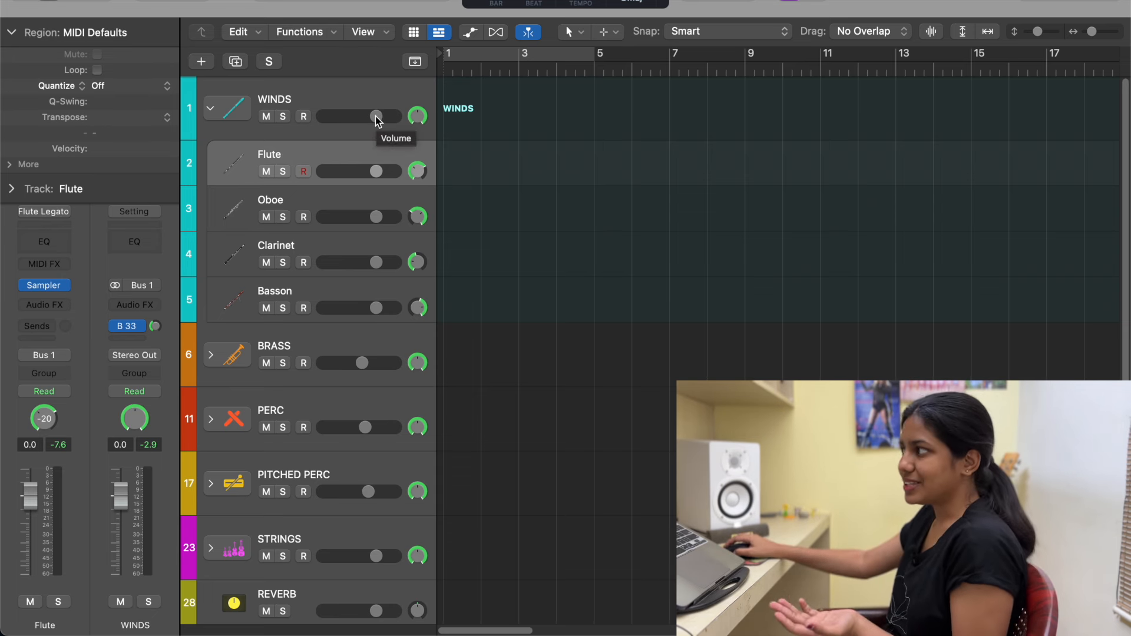
# - Collapse the WINDS stack and reset the BRASS, PERC, PITCHED PERC, STRINGS and REVERB volumes to their default
pyautogui.moveTo(360, 363); pyautogui.dragTo(371, 365)
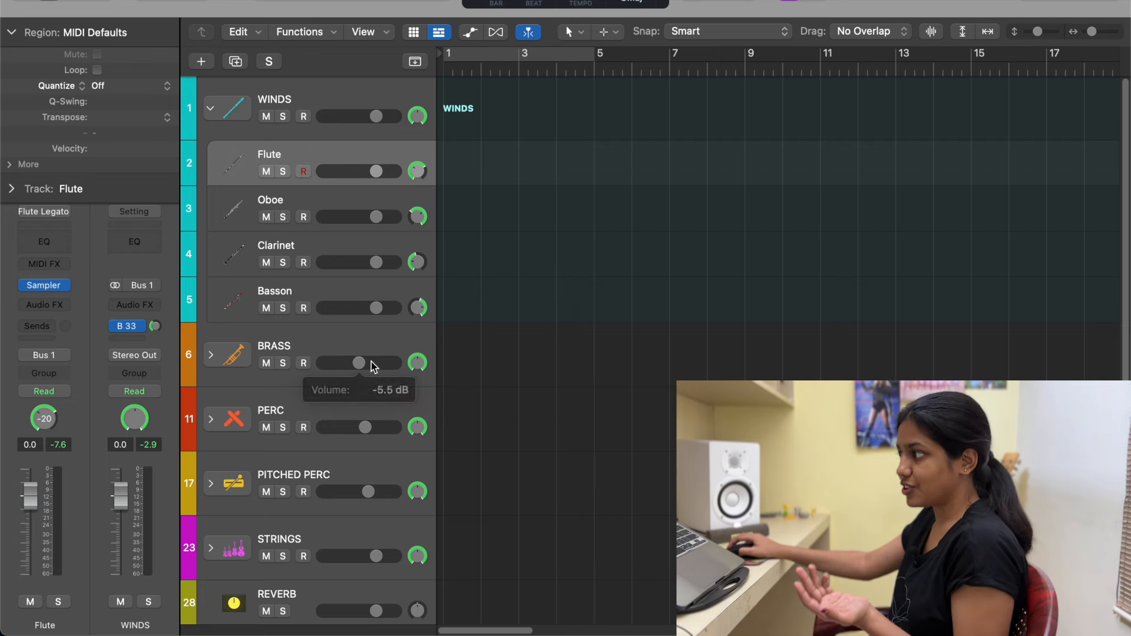
pyautogui.click(208, 108)
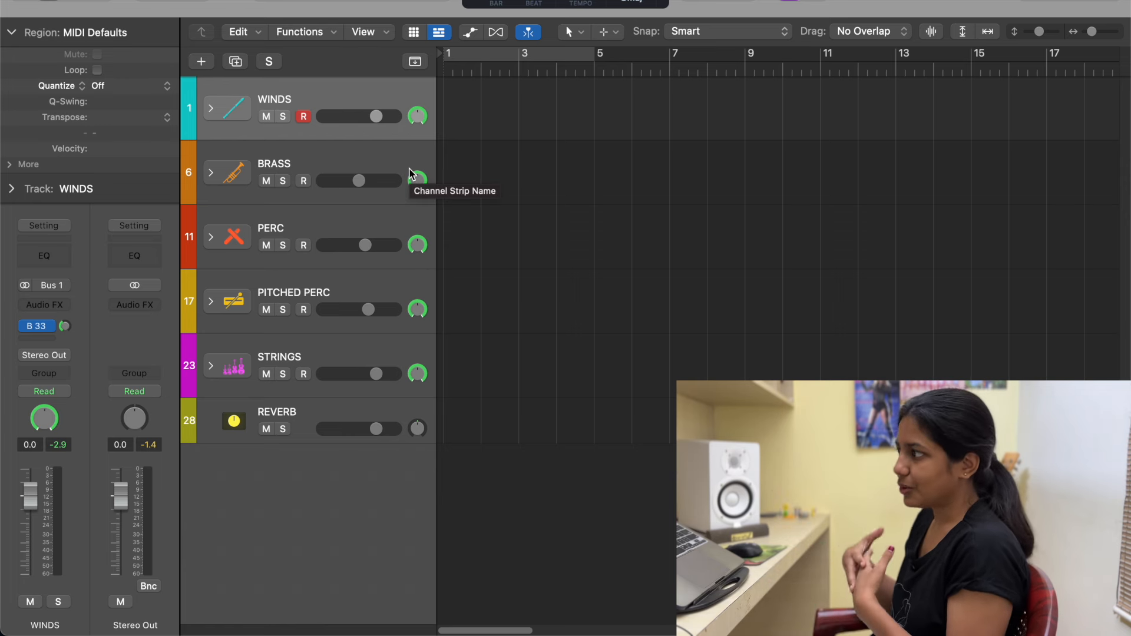
pyautogui.keyDown('alt'); pyautogui.click(366, 180); pyautogui.keyUp('alt')
pyautogui.keyDown('alt'); pyautogui.click(365, 245); pyautogui.keyUp('alt')
pyautogui.keyDown('alt'); pyautogui.click(368, 310); pyautogui.keyUp('alt')
pyautogui.keyDown('alt'); pyautogui.click(376, 374); pyautogui.keyUp('alt')
pyautogui.keyDown('alt'); pyautogui.click(375, 429); pyautogui.keyUp('alt')
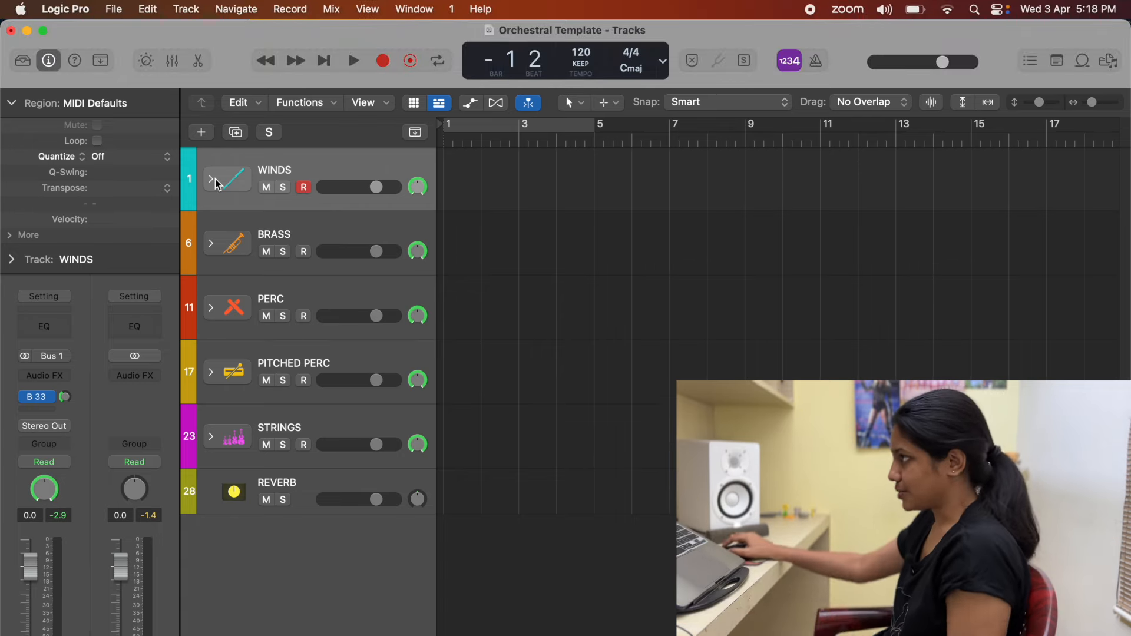
# - Save the project as a template named Orchestral Template in the Project Templates folder
pyautogui.click(114, 9)
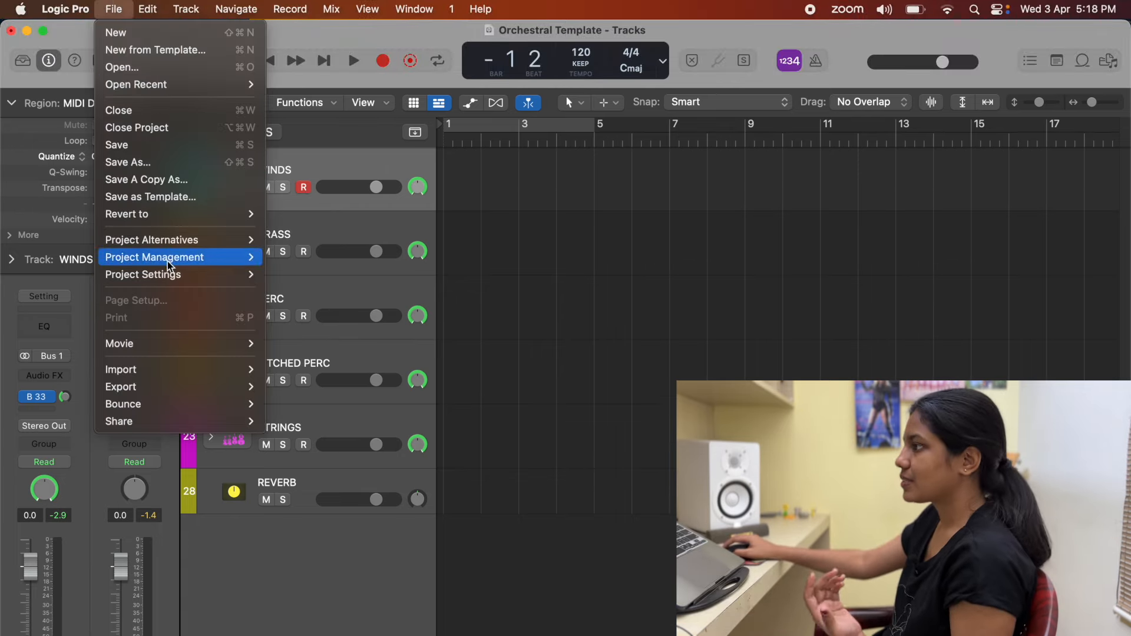
pyautogui.click(157, 198)
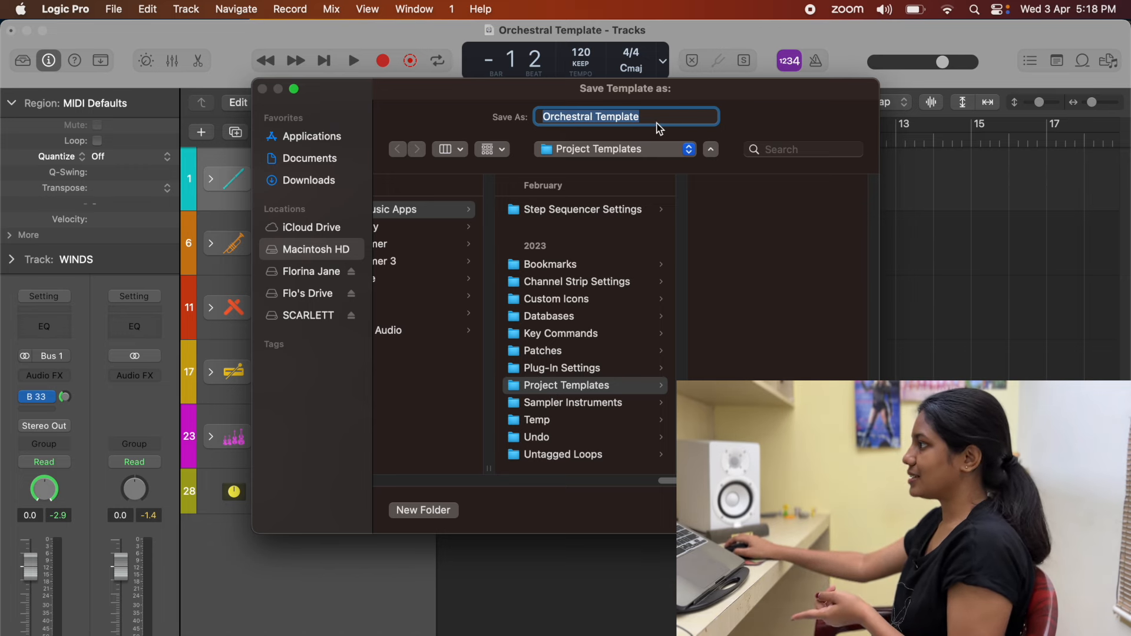
pyautogui.press('Return')
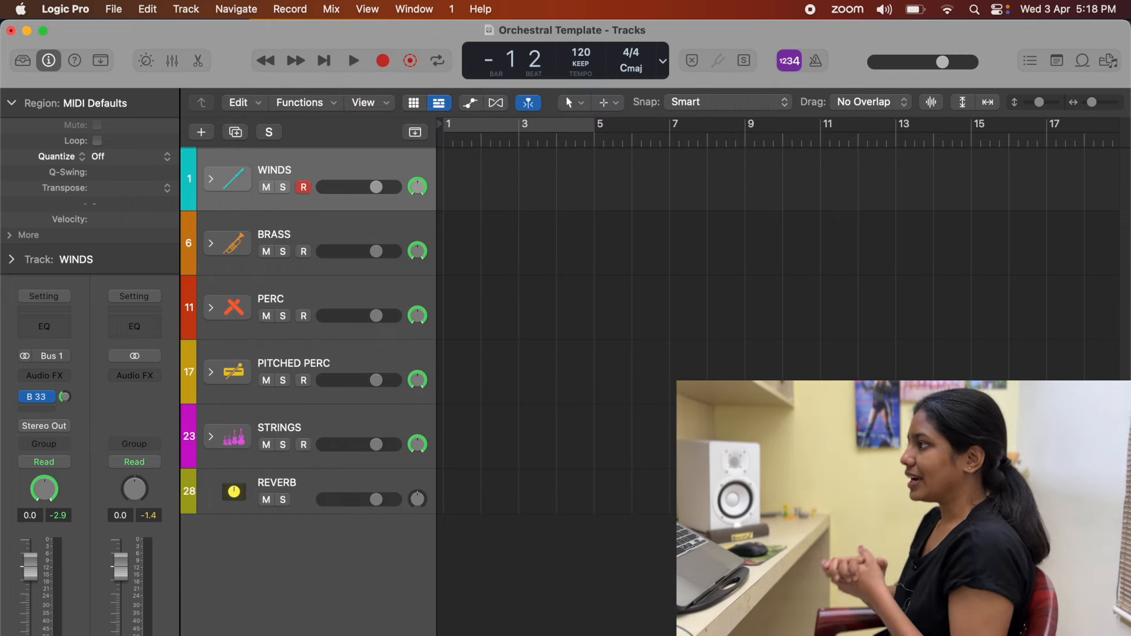
# - Start a new project from the saved Orchestral Template in My Templates, saving the current project's changes
pyautogui.click(115, 11)
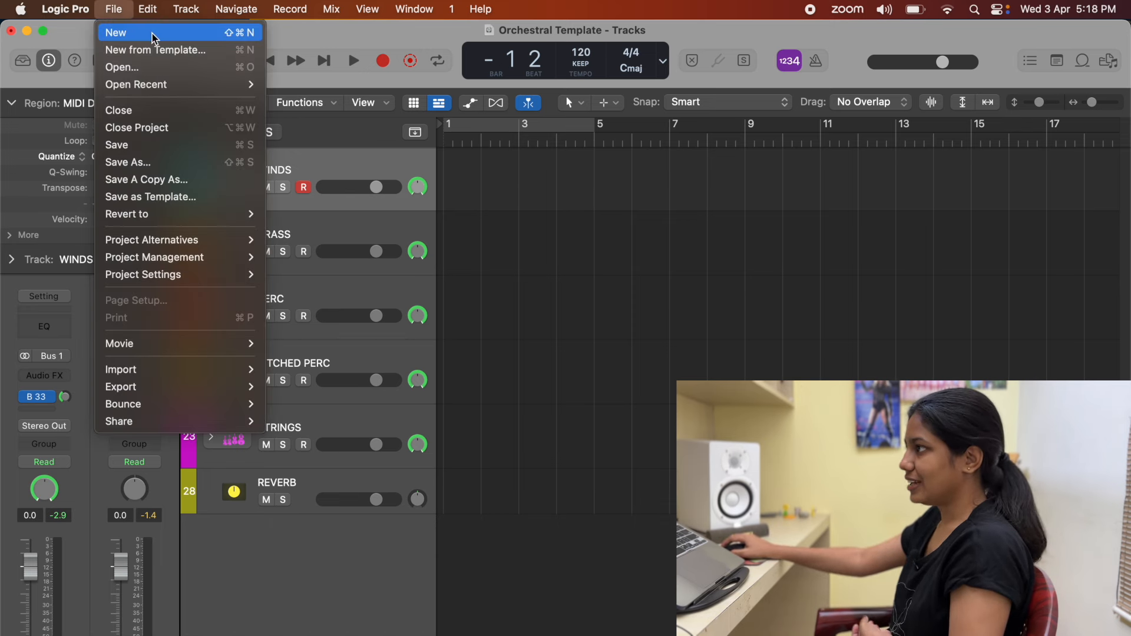
pyautogui.click(176, 56)
pyautogui.click(554, 305)
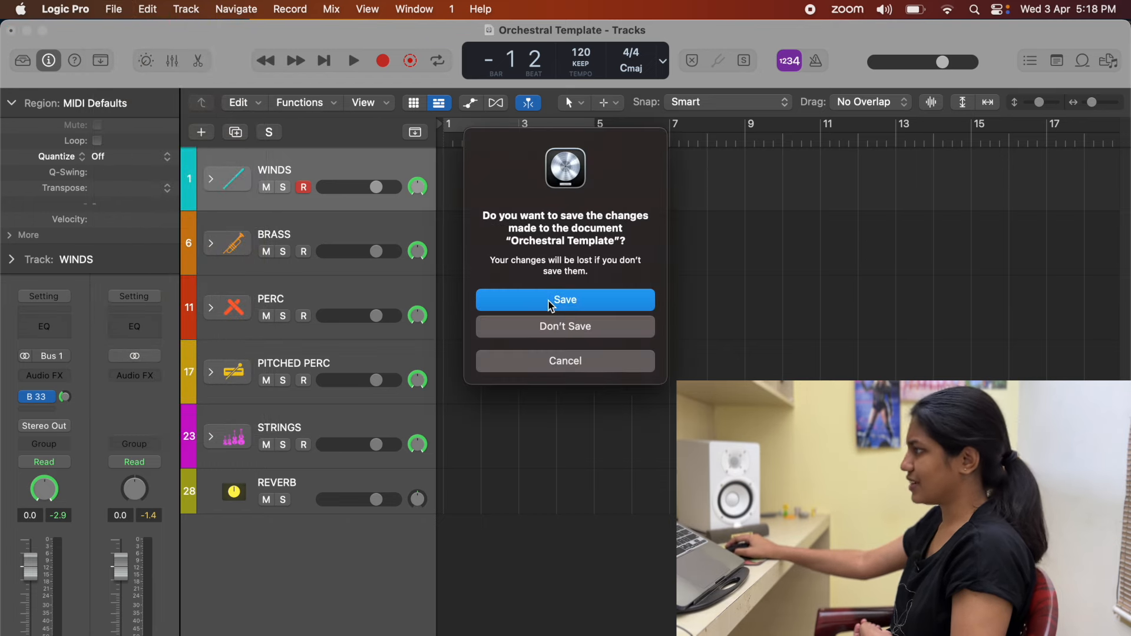
pyautogui.click(551, 302)
pyautogui.click(221, 195)
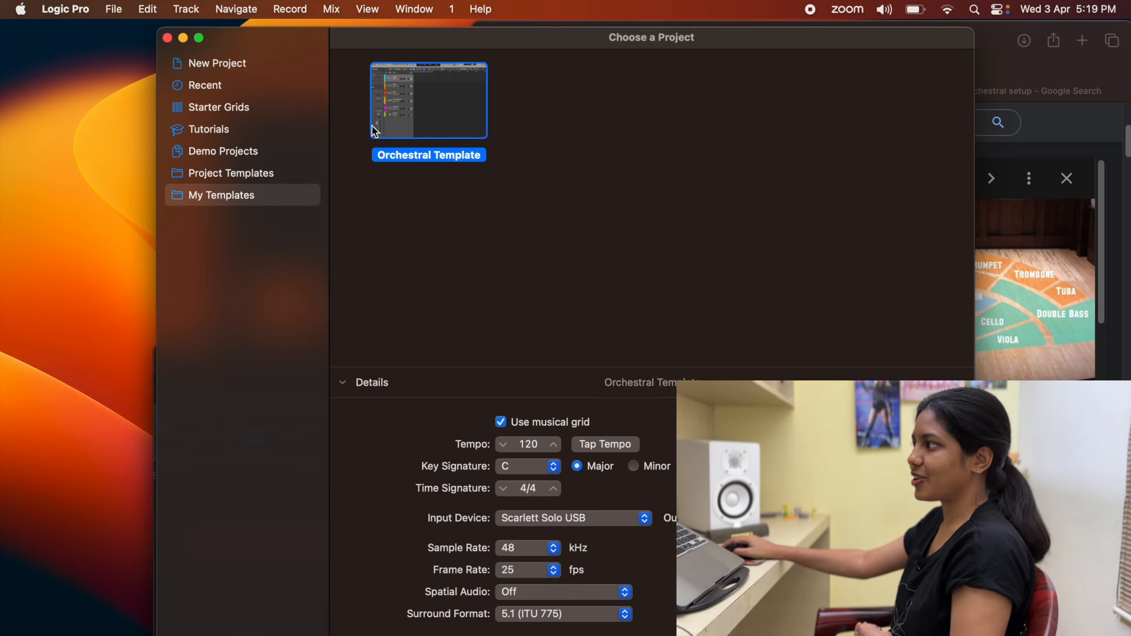
pyautogui.doubleClick(441, 114)
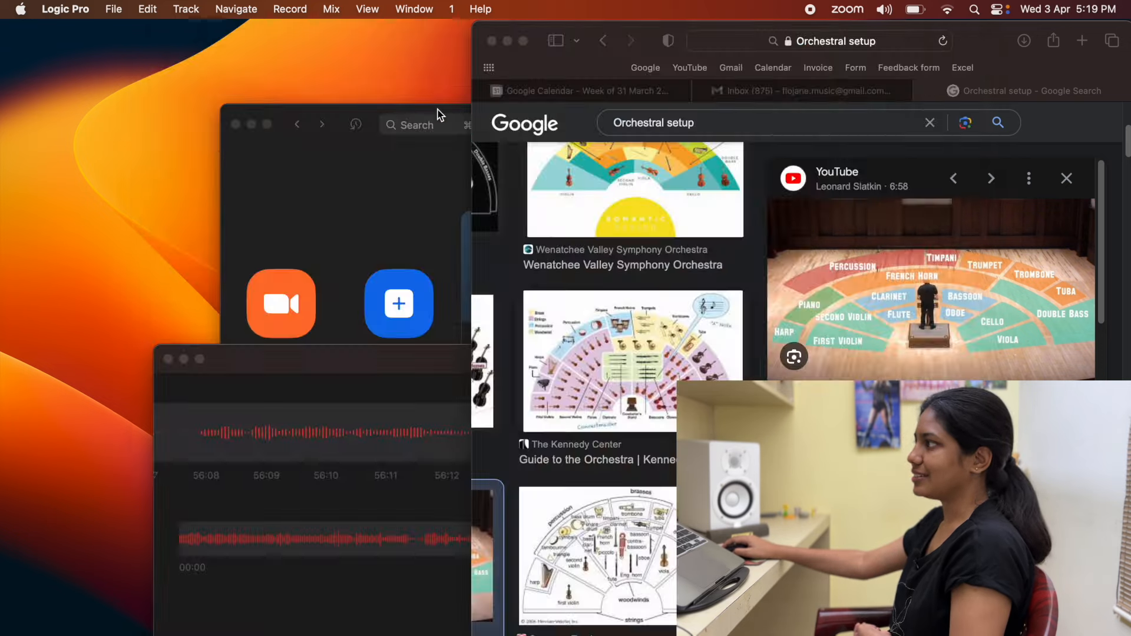